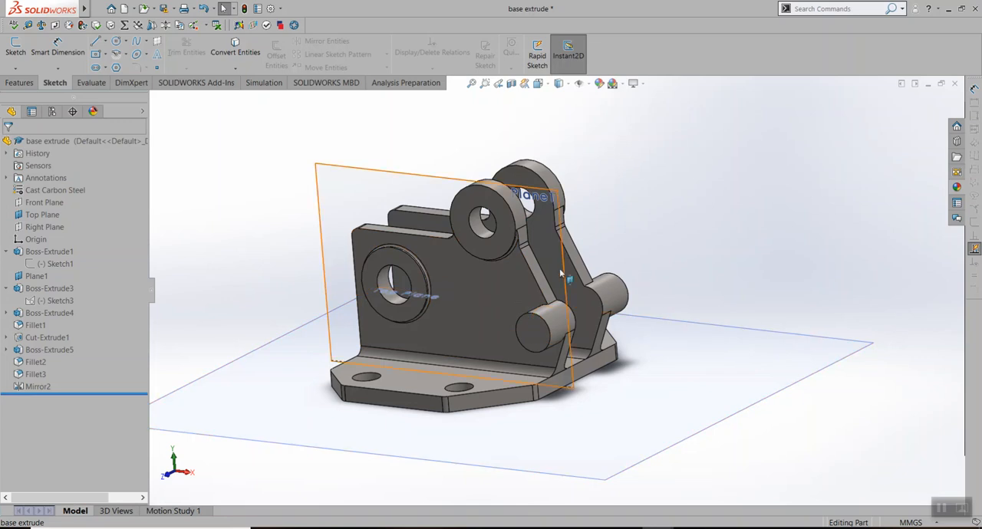
Review the finished bracket's features in order: base extrusion, Plane1, hole cut, fillet along the upright's foot, and mirror
left_click(57, 254)
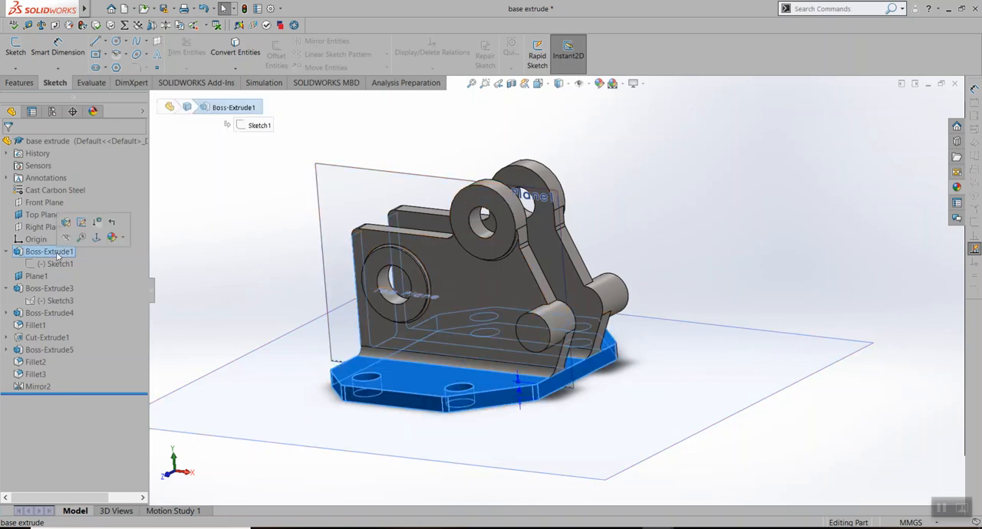
middle_click_drag(531, 388, 563, 361)
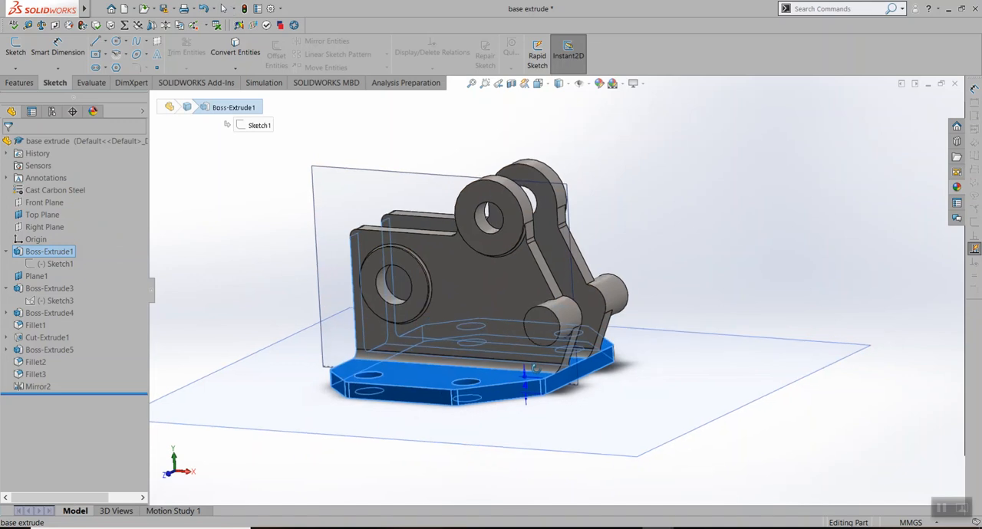
left_click(751, 203)
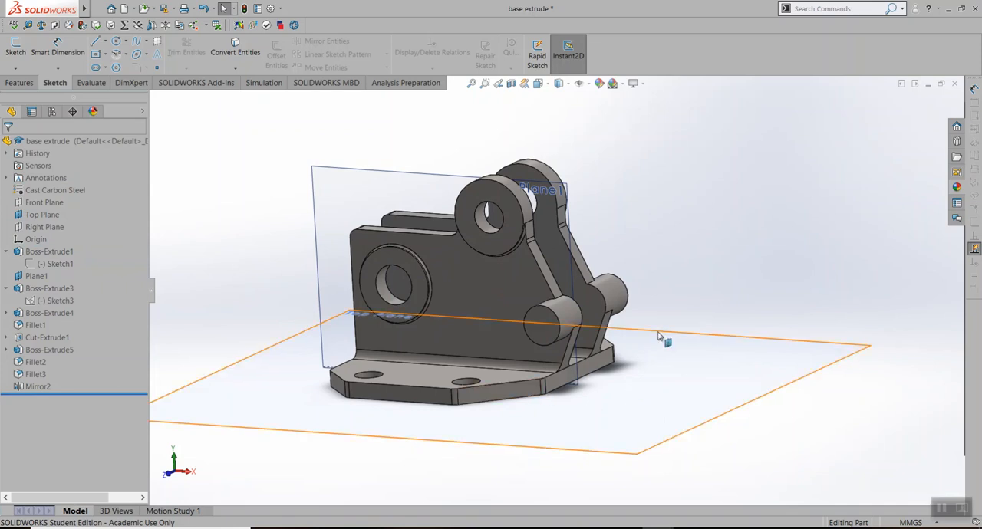
left_click(36, 277)
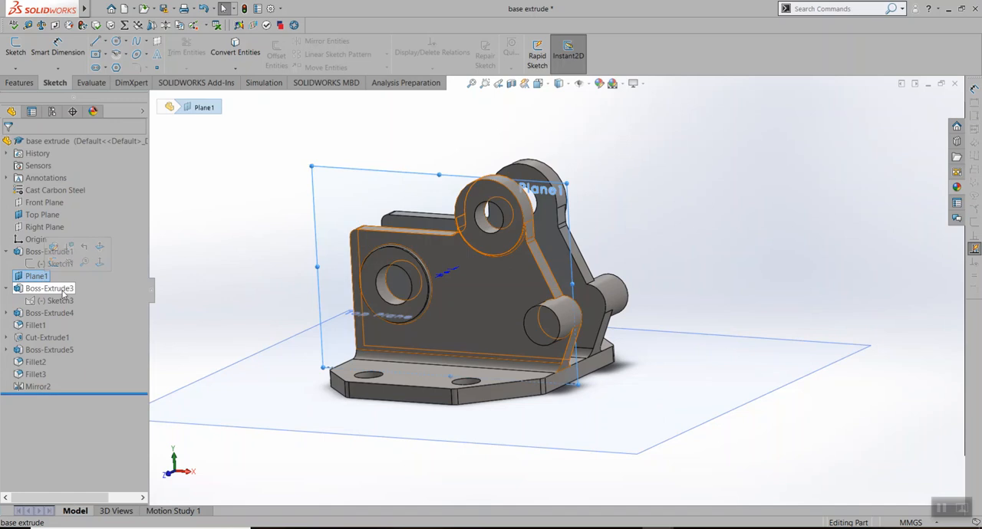
left_click(47, 338)
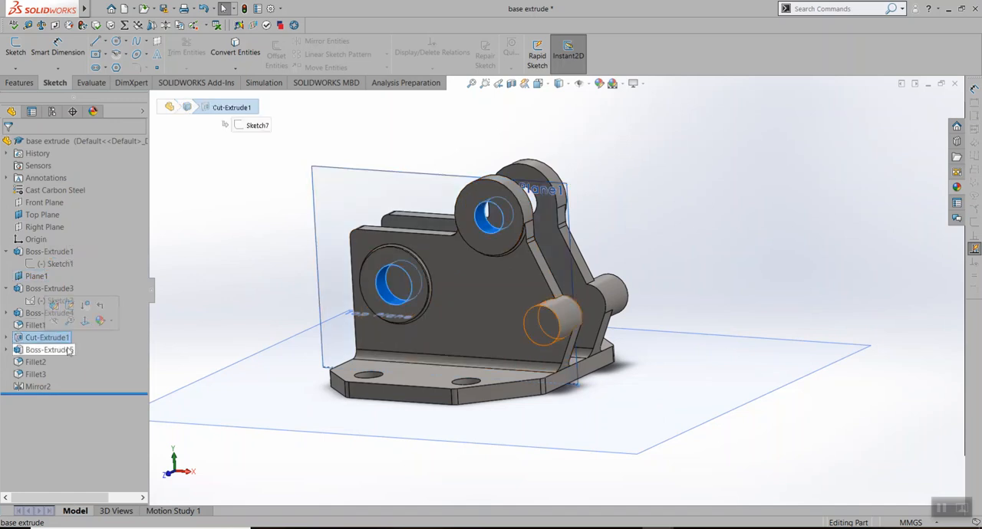
left_click(35, 325)
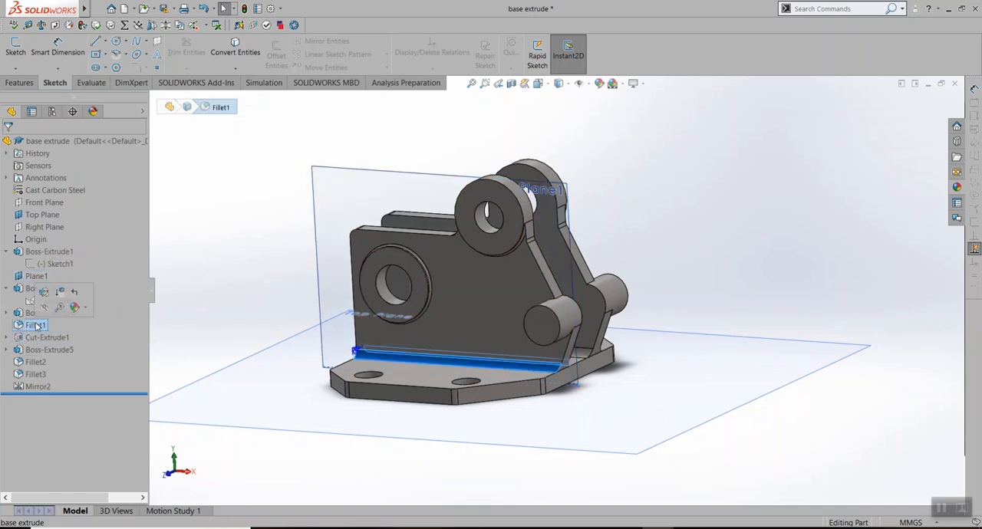
scroll(437, 281, "down", 5)
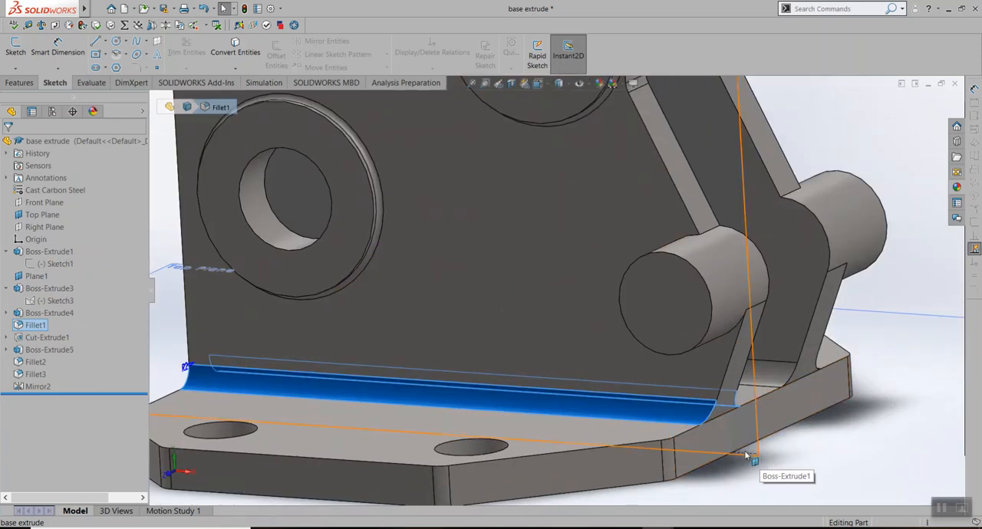
middle_click_drag(750, 457, 664, 418)
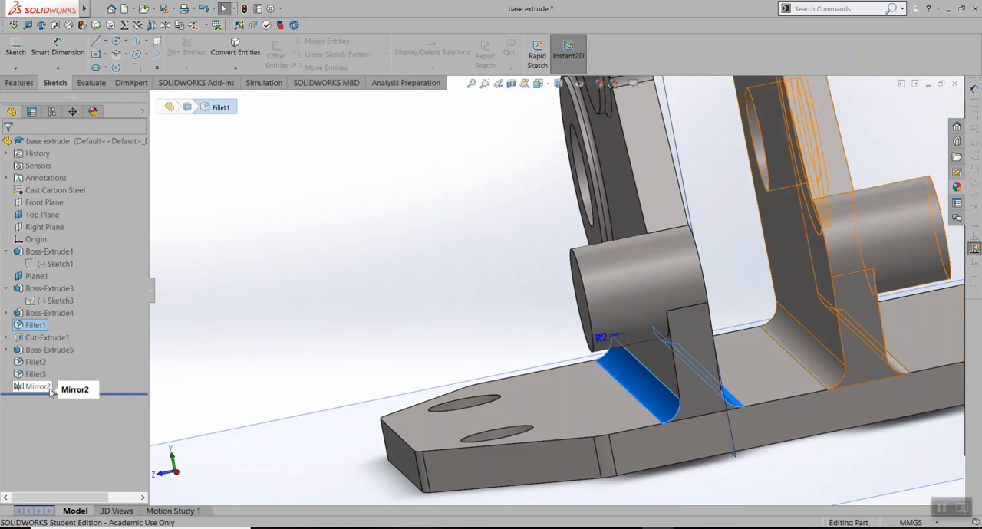
left_click(48, 387)
left_click(435, 248)
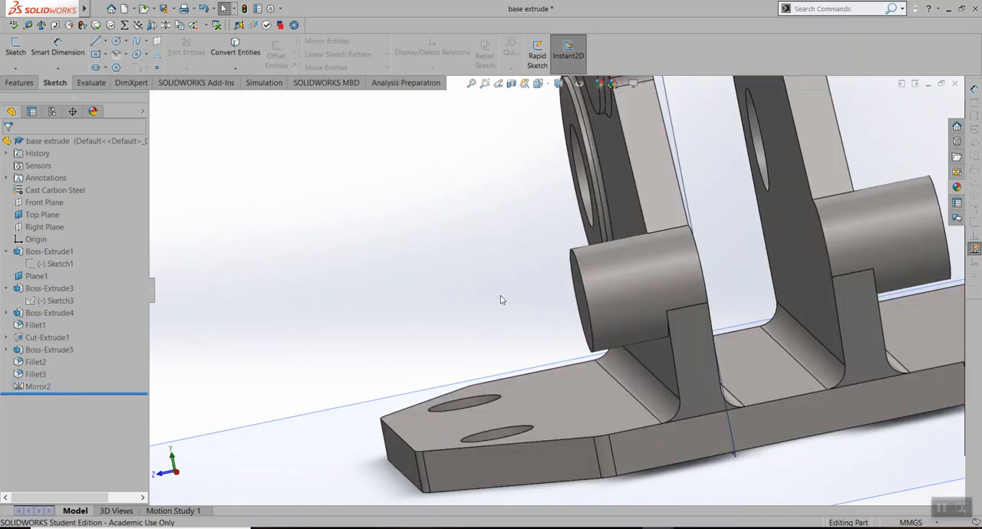
Examine the whole bracket from its end and from above, comparing the two uprights and the base plate
scroll(526, 292, "up", 5)
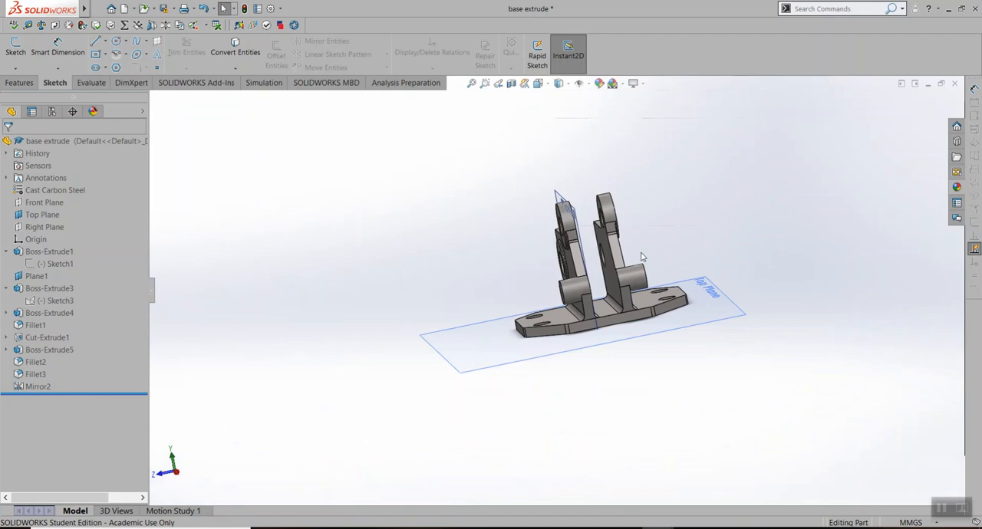
scroll(652, 269, "down", 3)
middle_click_drag(531, 363, 661, 443)
middle_click_drag(611, 382, 684, 390)
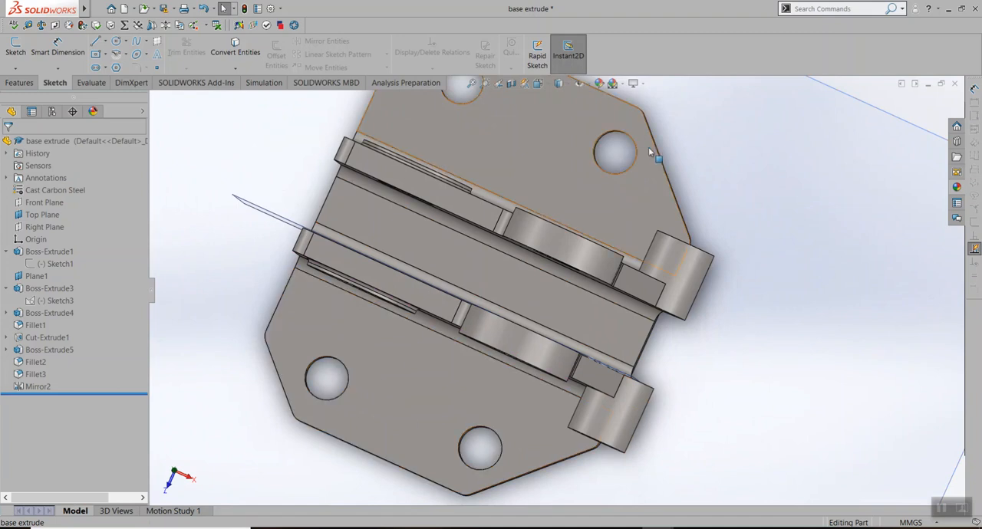
middle_click_drag(634, 330, 664, 265)
scroll(664, 266, "up", 5)
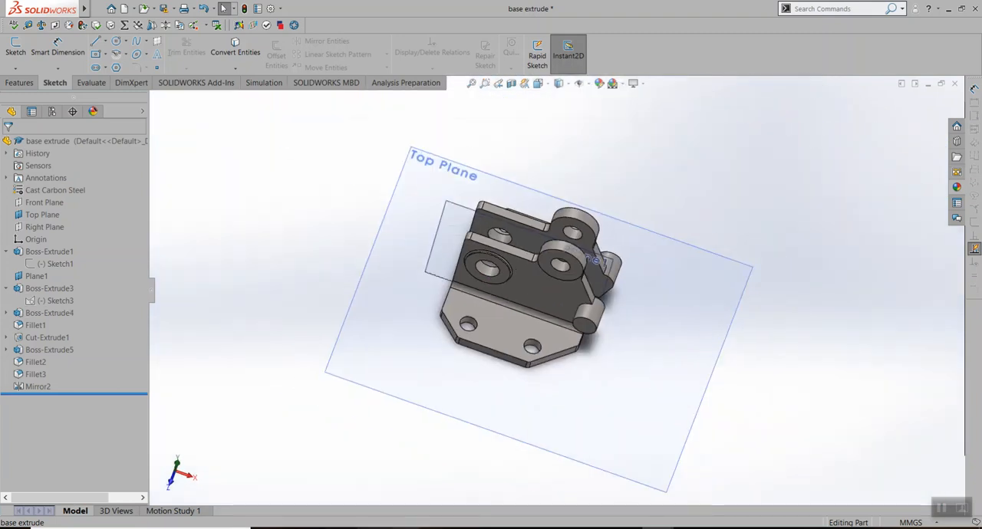
Bring up the empty Part1 document, and switch to Drawboard PDF to view the bracket's drawing in Lab Assignment 4.pdf
mouse_move(659, 528)
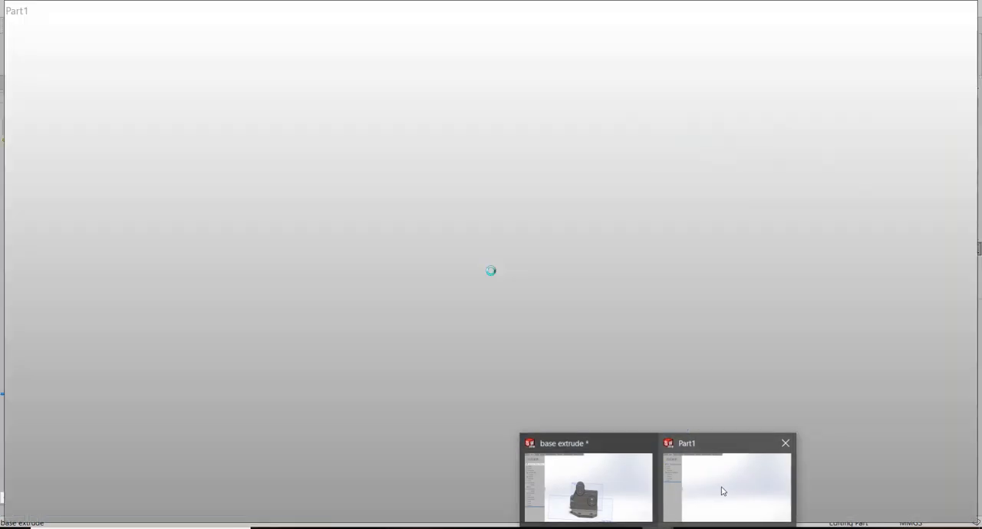
left_click(721, 491)
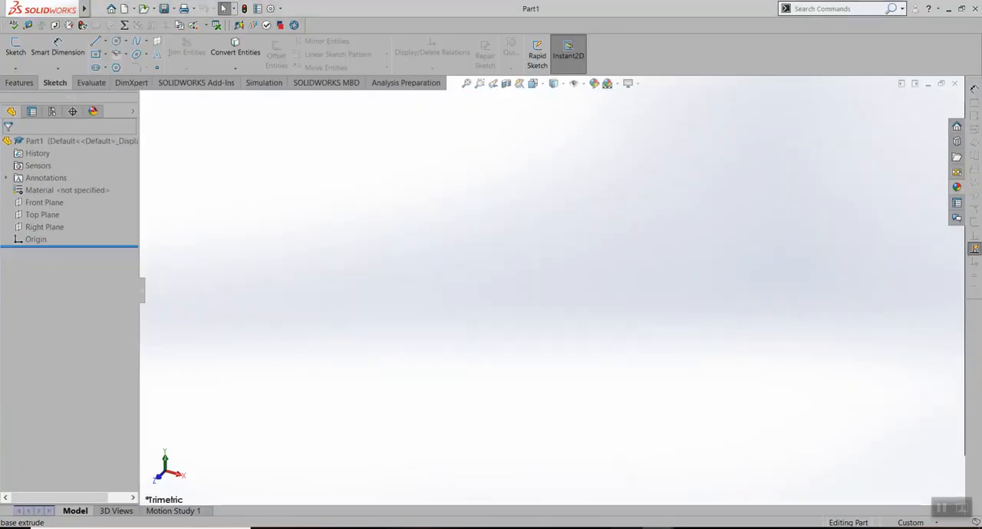
left_click(618, 528)
scroll(496, 276, "up", 2)
scroll(443, 250, "down", 1)
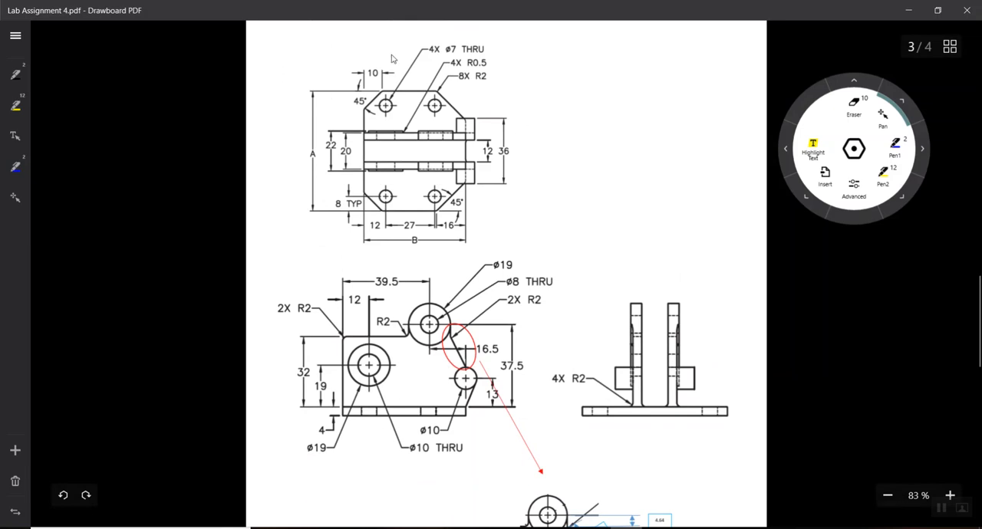
Return to the finished base extrude part in SOLIDWORKS and examine its base plate from several angles
mouse_move(593, 528)
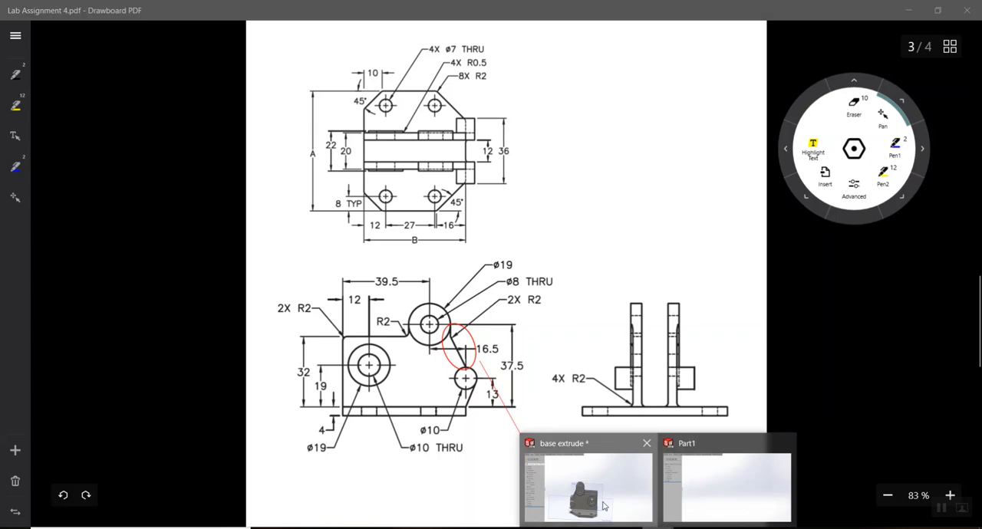
left_click(592, 486)
scroll(665, 335, "down", 8)
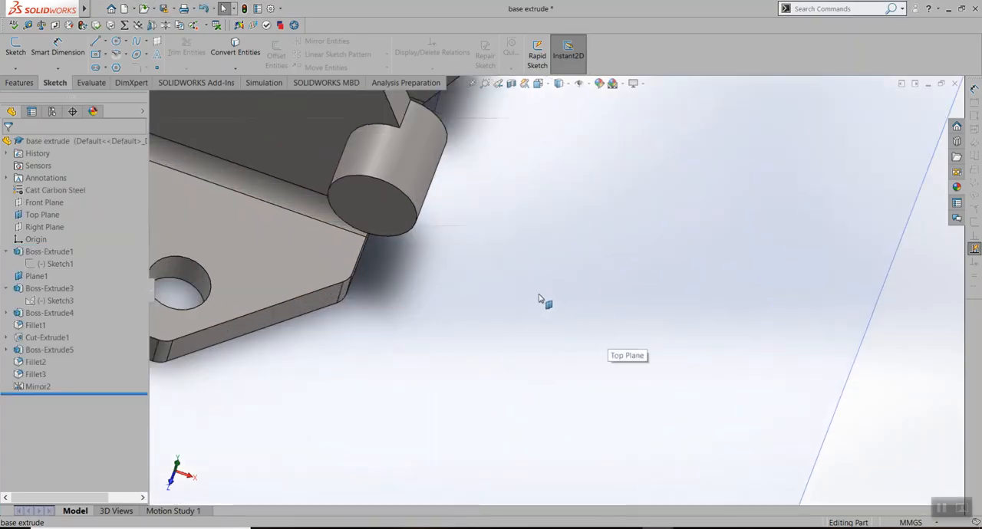
left_click(392, 259)
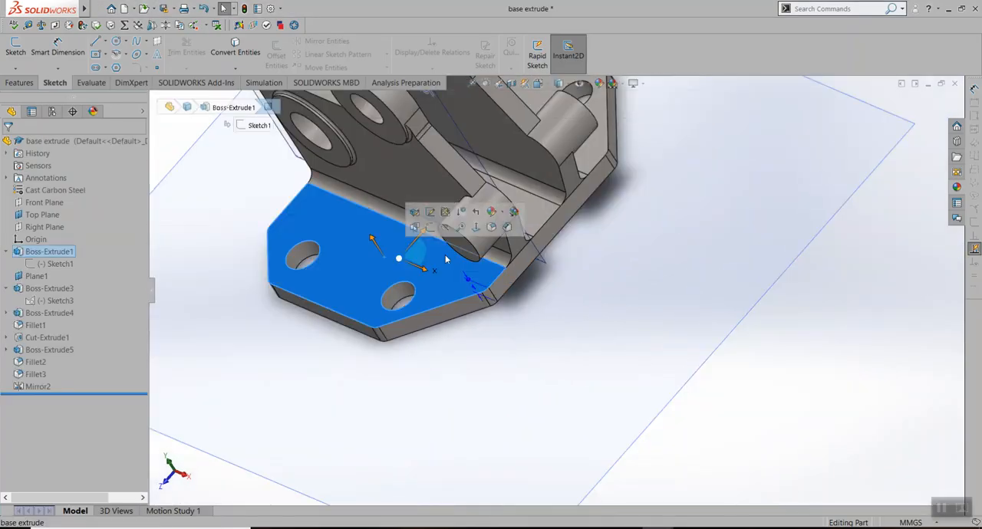
scroll(614, 296, "up", 5)
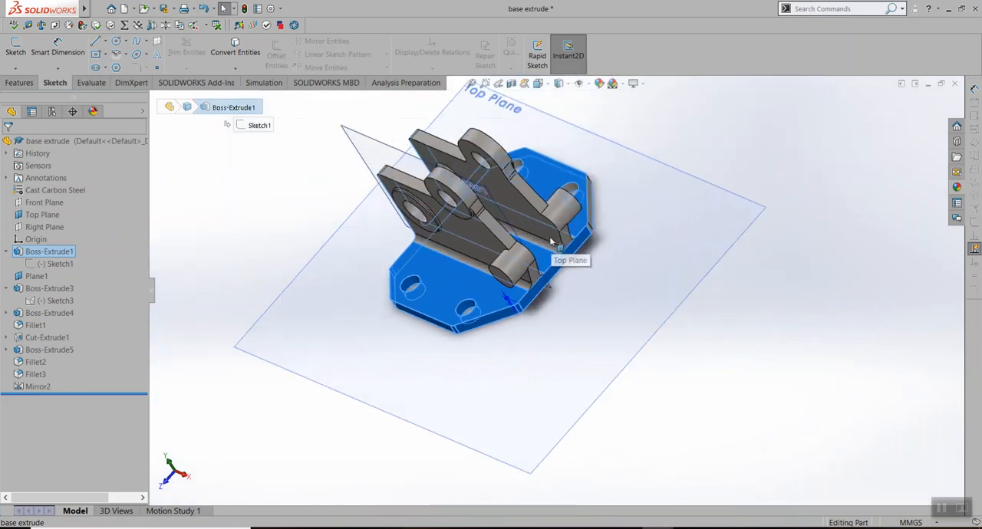
scroll(591, 285, "down", 8)
scroll(498, 259, "up", 6)
middle_click_drag(500, 268, 475, 348)
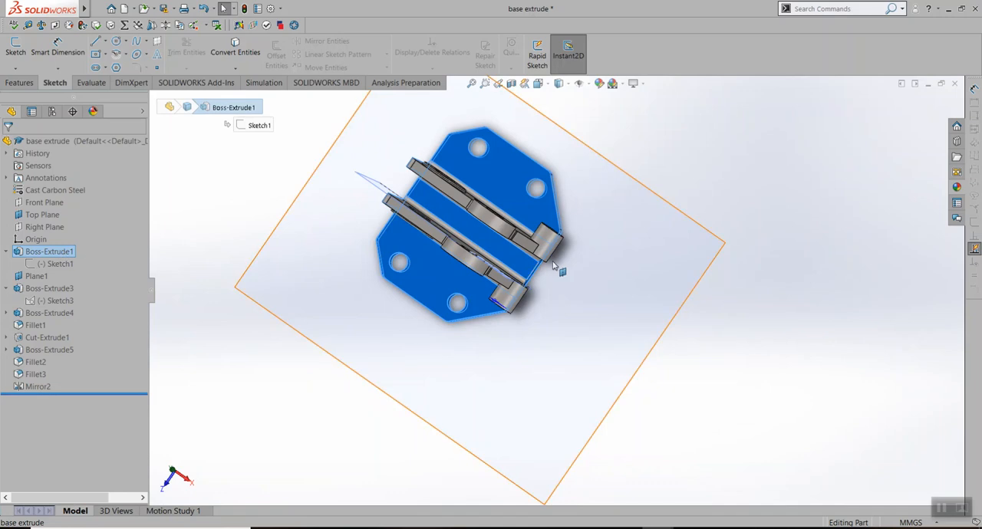
scroll(514, 256, "down", 2)
Check which geometry the mirror feature produces and which top faces belong to the base plate extrusion
left_click(48, 386)
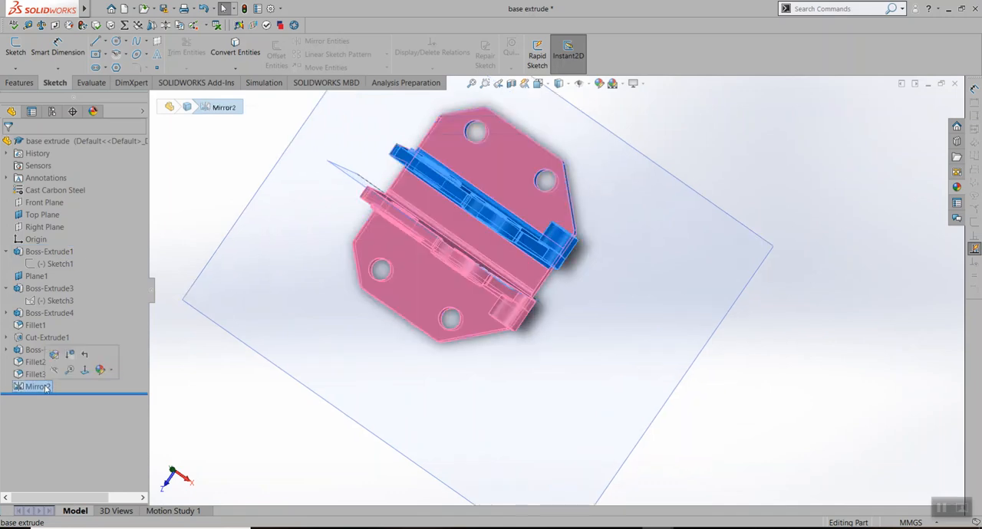
left_click(831, 344)
left_click(464, 231)
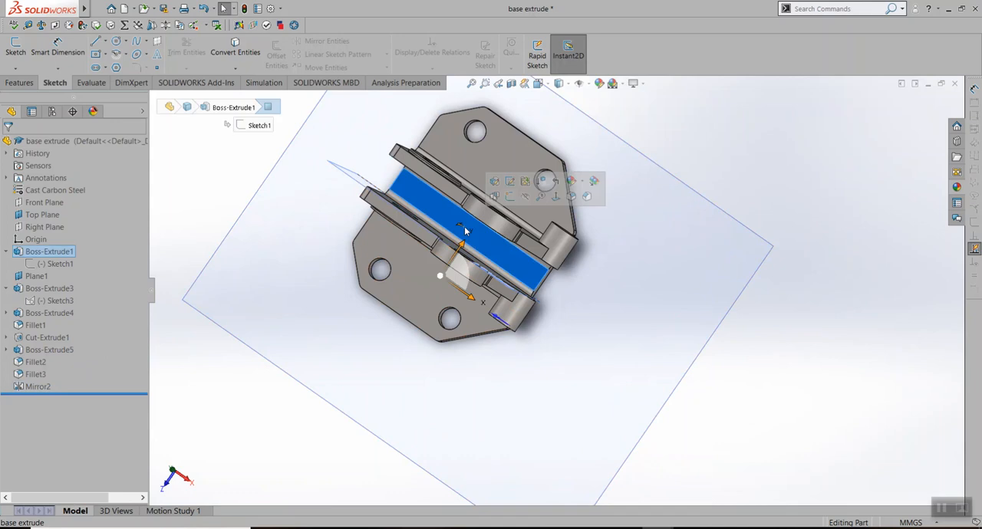
left_click(48, 253)
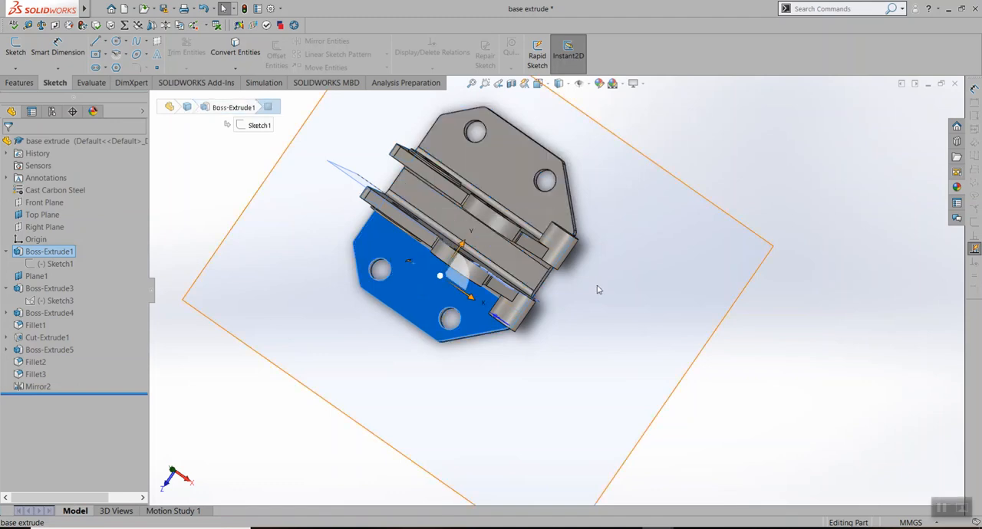
left_click(679, 321)
left_click(744, 377)
middle_click_drag(745, 377, 726, 339)
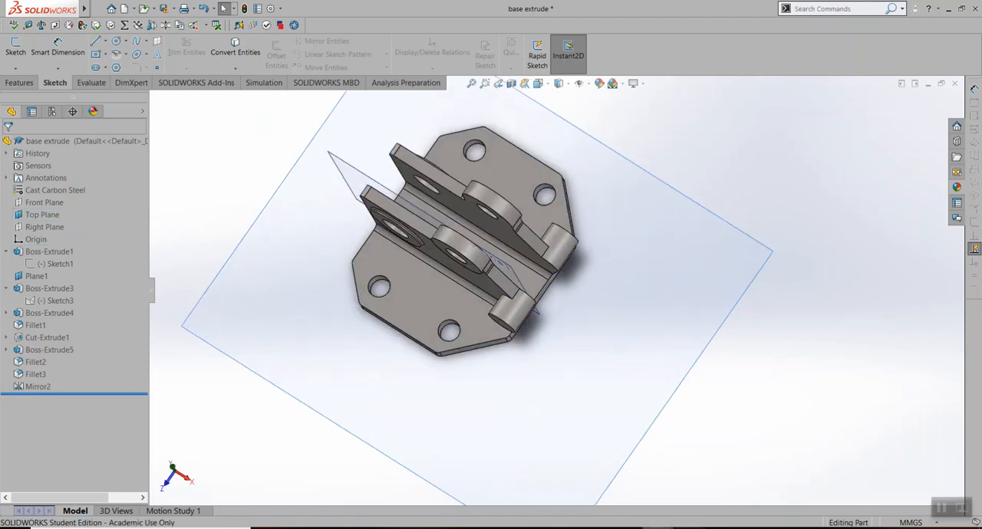
Consult the top view in the Lab Assignment 4 drawing and start a sketch on Part1's Top Plane in SOLIDWORKS
left_click(724, 478)
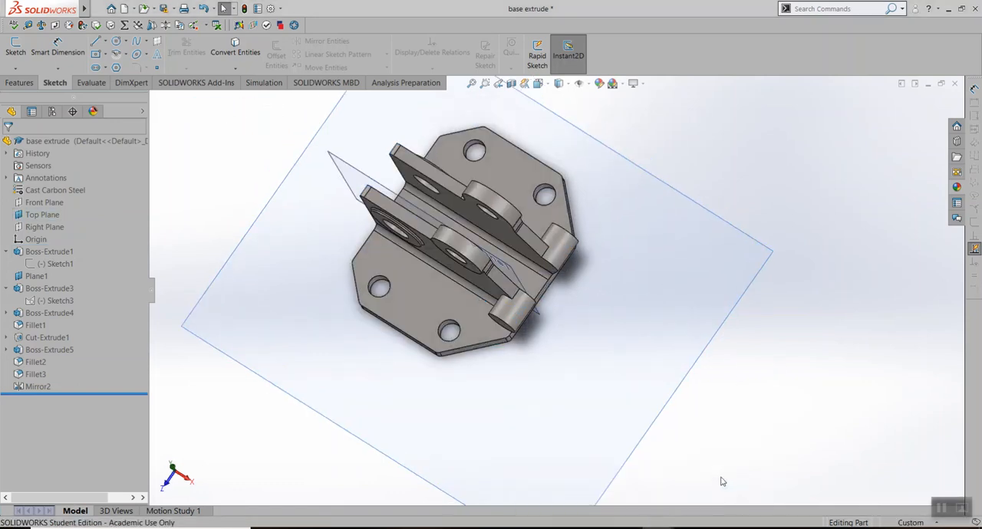
left_click(503, 528)
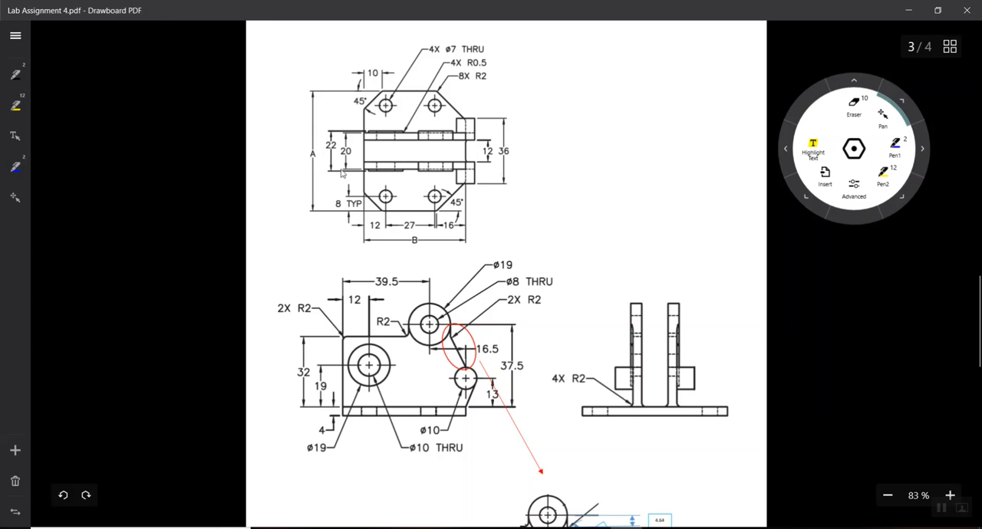
left_click(658, 528)
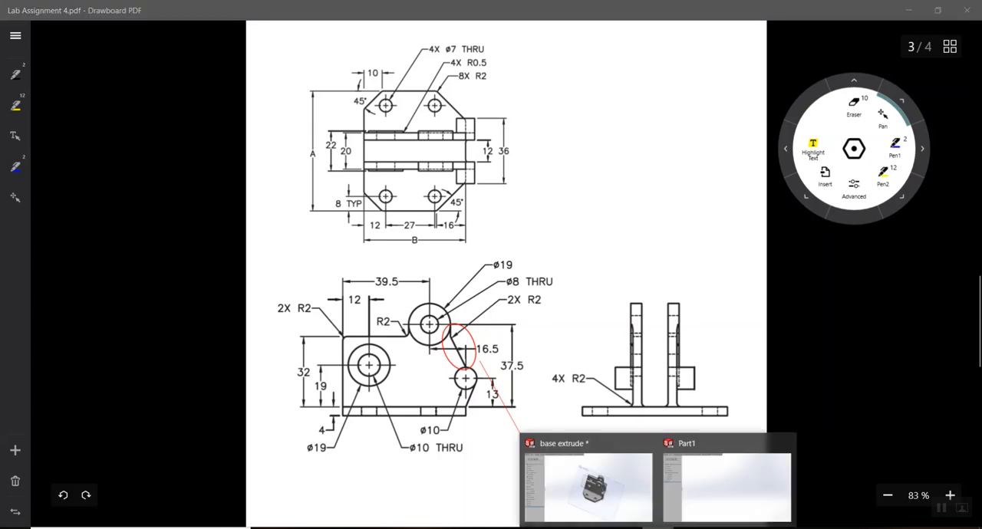
left_click(665, 518)
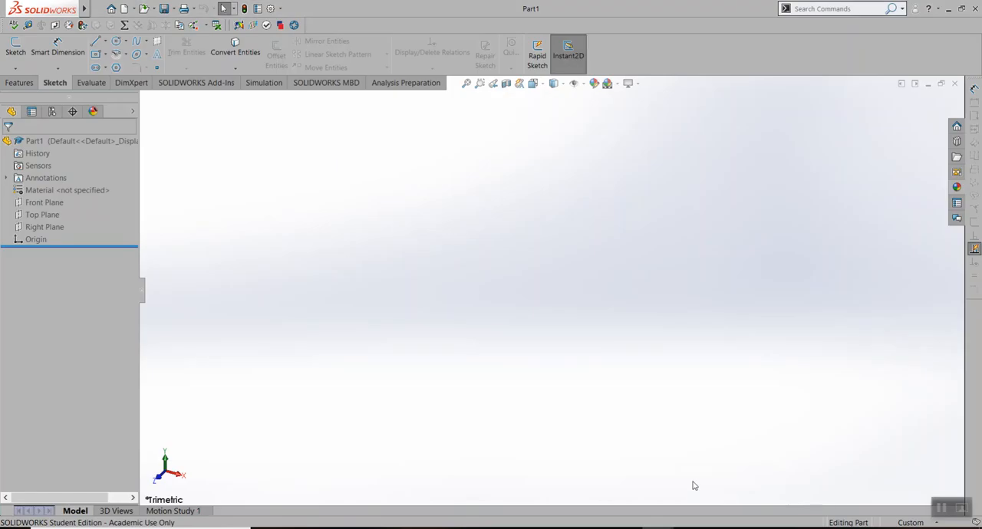
right_click(44, 218)
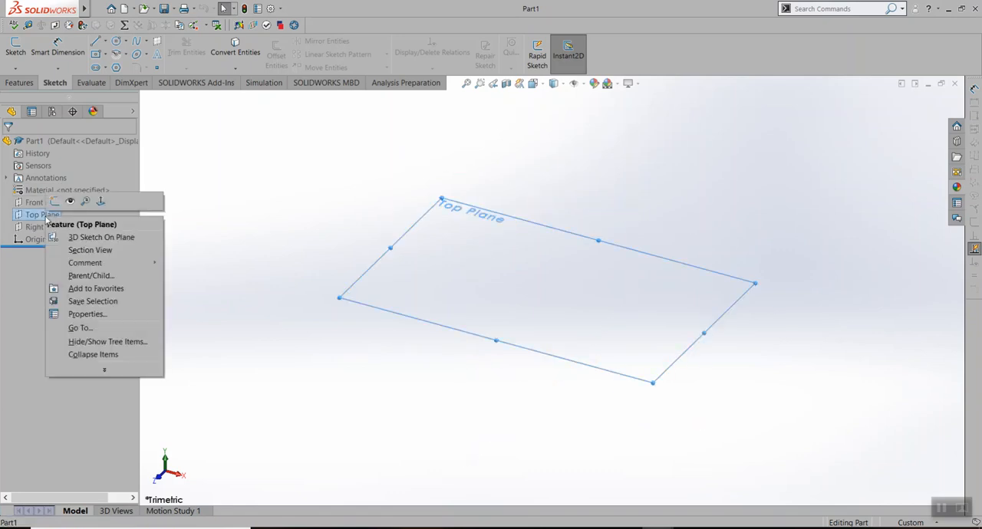
left_click(55, 201)
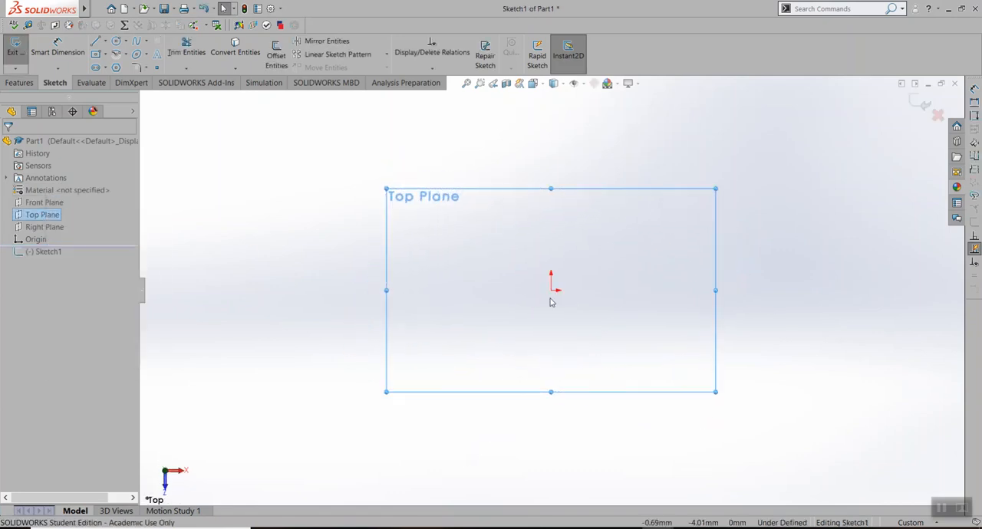
Sketch a horizontal midpoint line centred on the origin, extending about 82 mm to each side
left_click(106, 42)
left_click(129, 79)
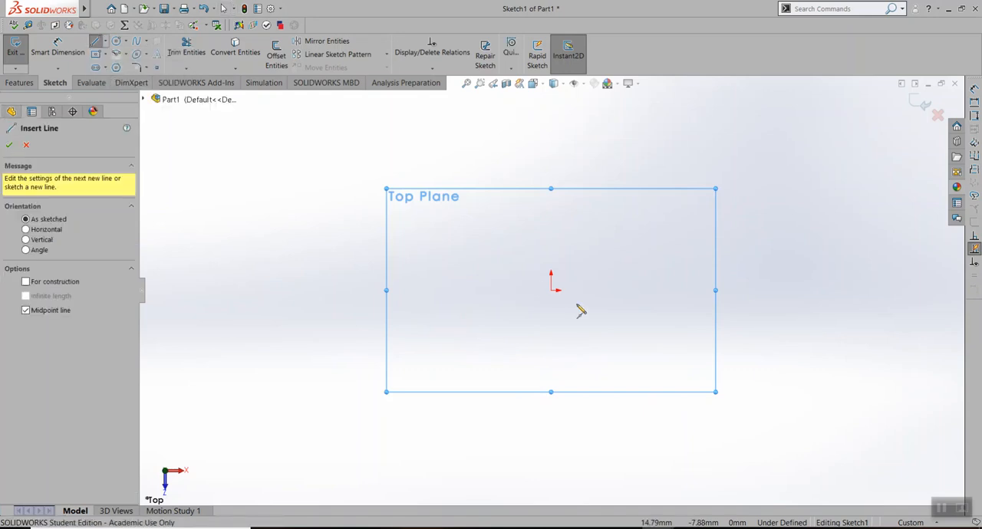
left_click(552, 292)
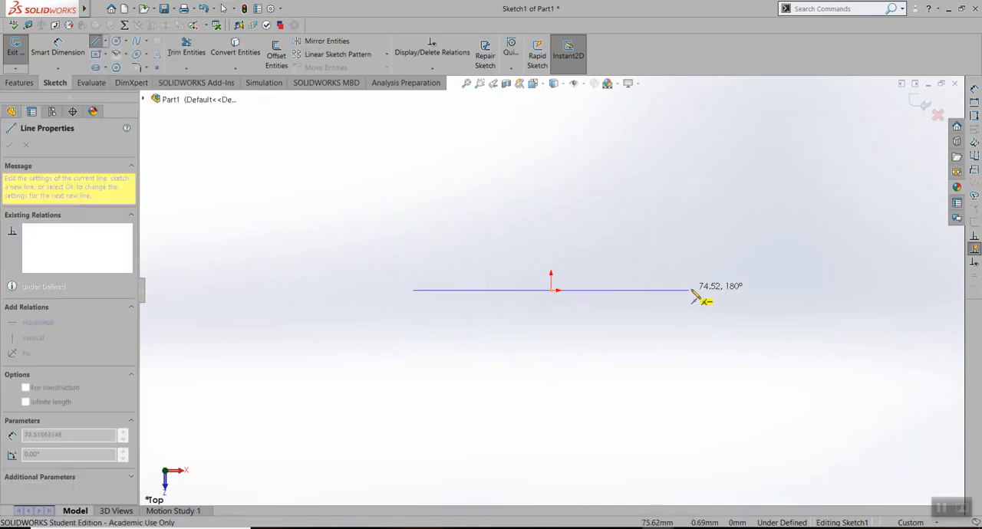
left_click(704, 291)
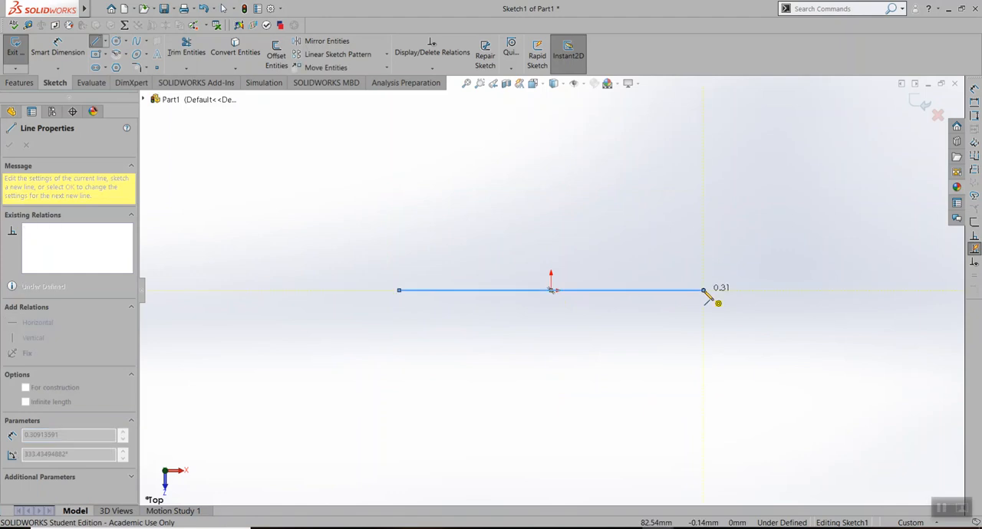
key("Escape")
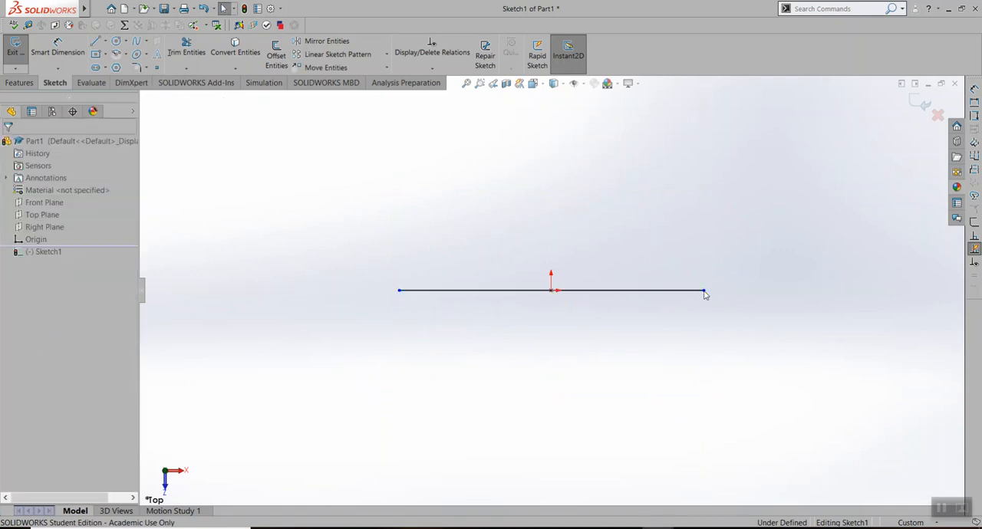
Sketch connected lines below the horizontal line, with two vertical sides, two angled corners and a horizontal bottom edge, closing the base plate profile
left_click(95, 41)
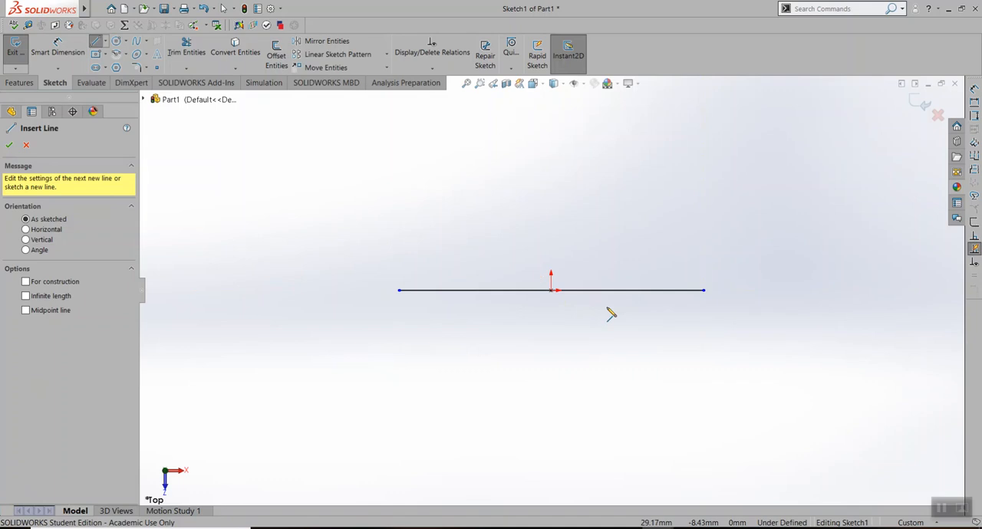
left_click(704, 292)
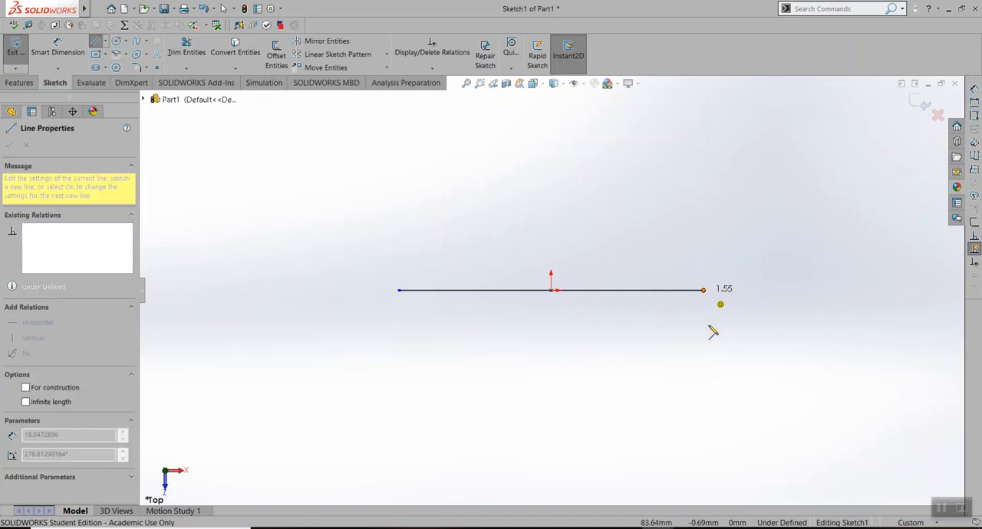
left_click(652, 398)
left_click(477, 398)
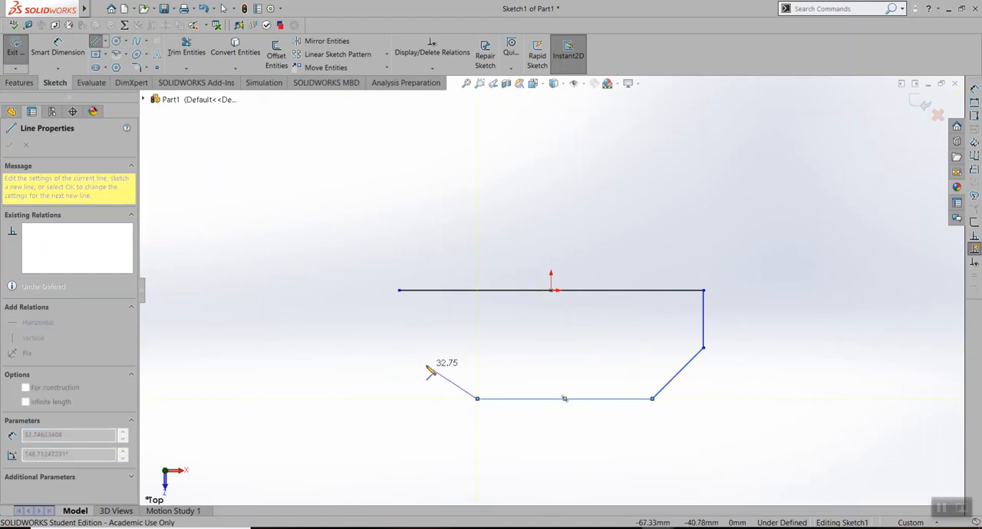
left_click(398, 348)
left_click(399, 290)
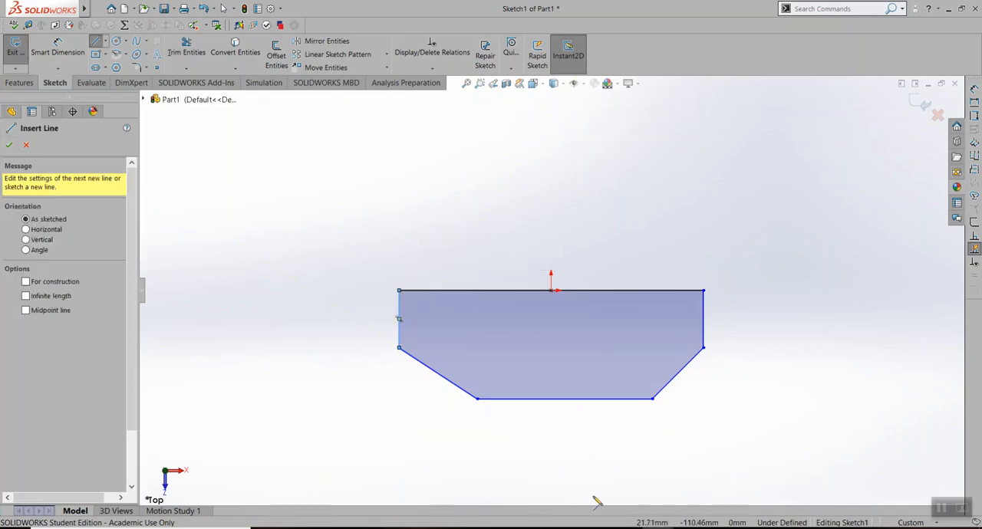
Consult the Lab Assignment 4 drawing and dimension the profile's top horizontal line to 56 mm in SOLIDWORKS
key("alt+Tab")
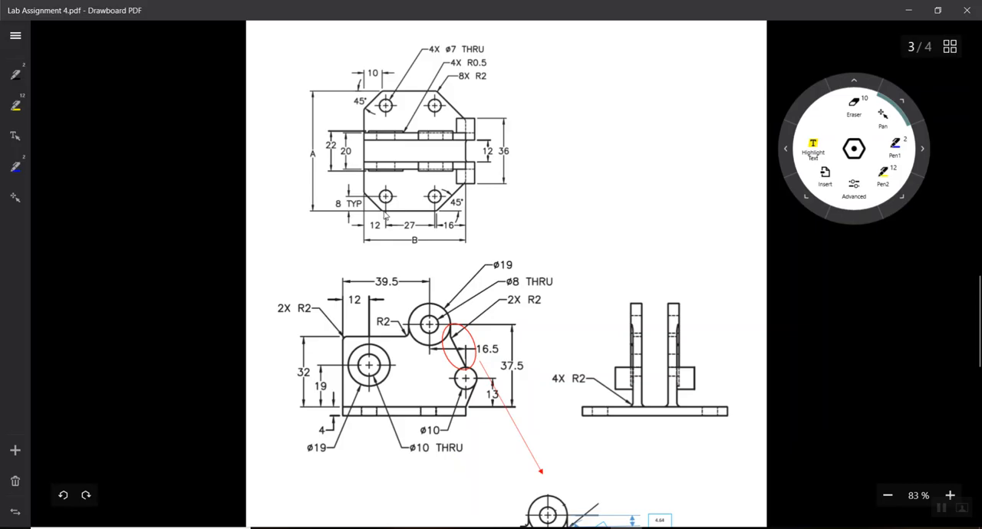
key("alt+Tab")
left_click(510, 290)
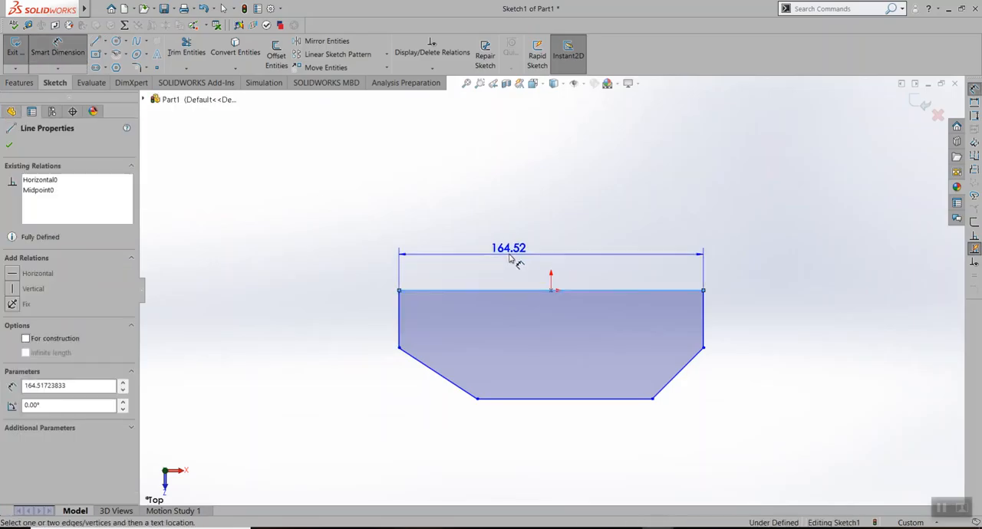
left_click(557, 242)
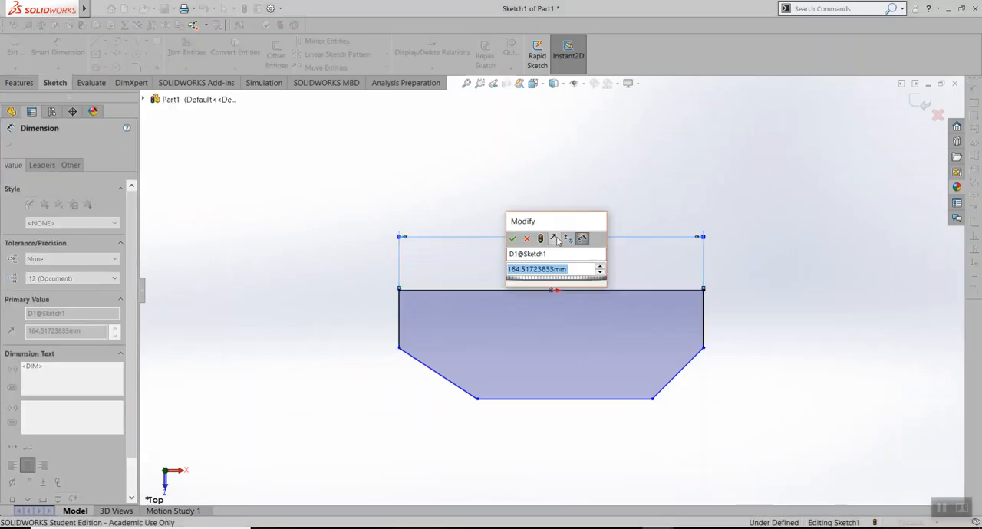
type("56")
key("Return")
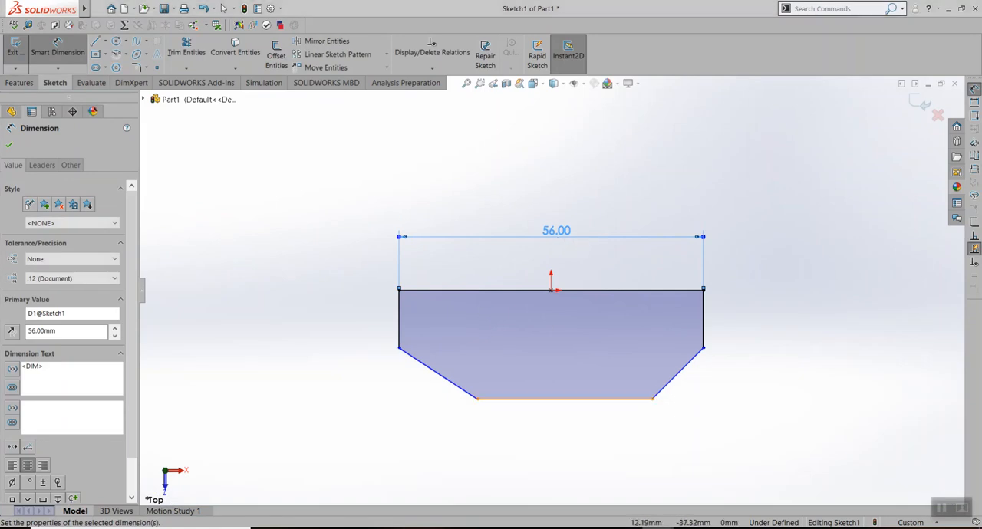
Check the required unit system in the Lab Assignment 4 PDF and set Part1's document units to MMGS in SOLIDWORKS
mouse_move(659, 527)
left_click(626, 528)
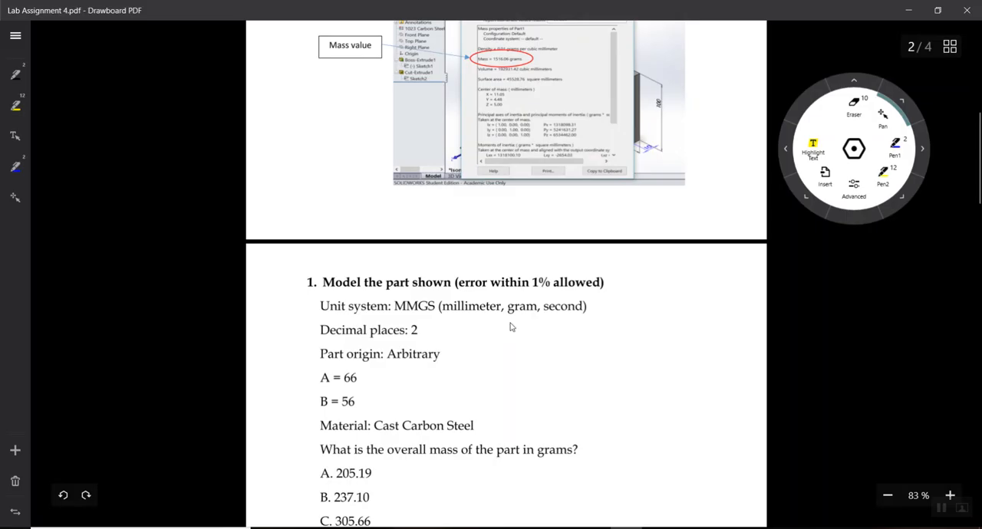
scroll(510, 328, "down", 10)
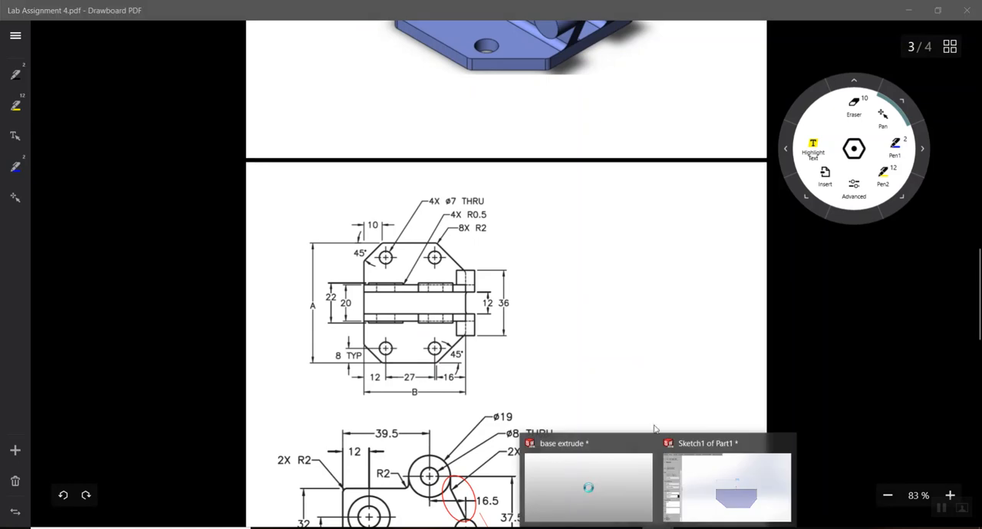
left_click(714, 467)
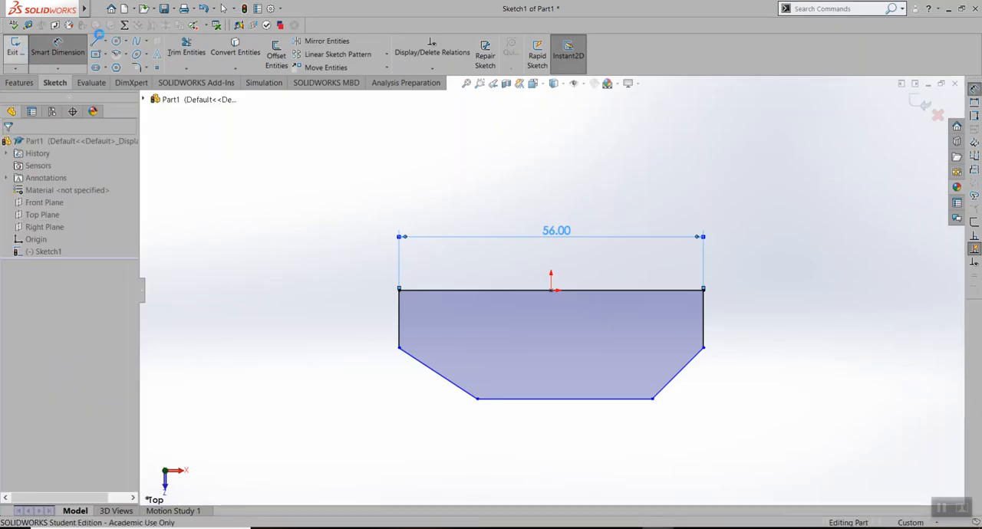
left_click(271, 9)
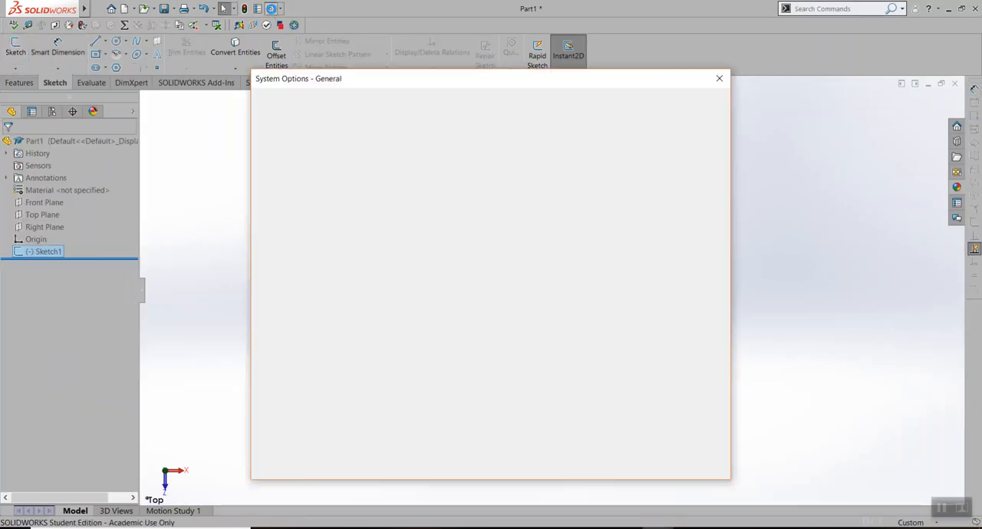
left_click_drag(391, 91, 459, 95)
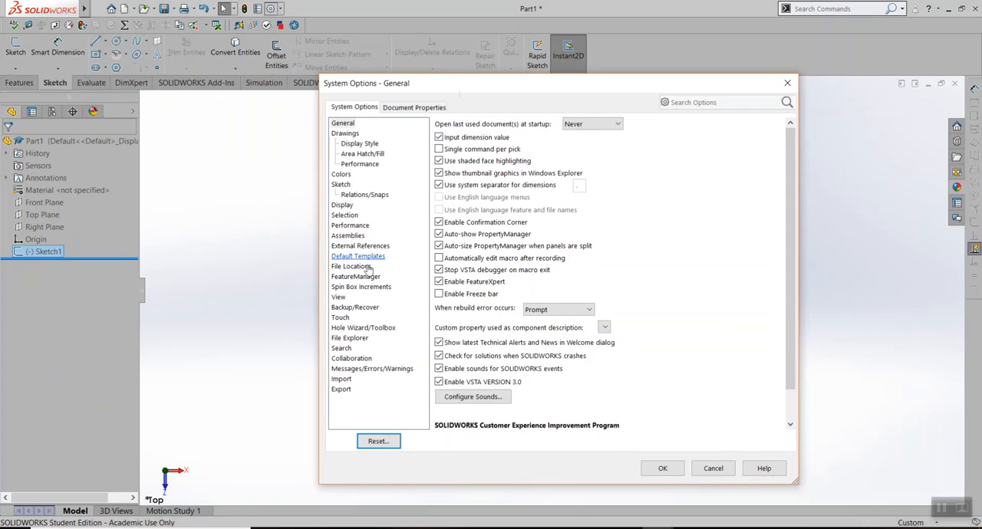
left_click(408, 108)
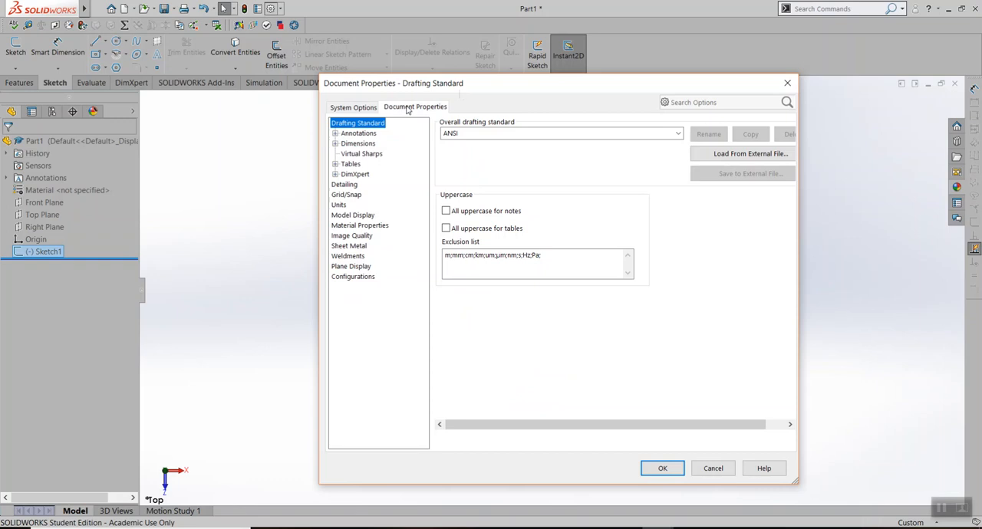
left_click(339, 206)
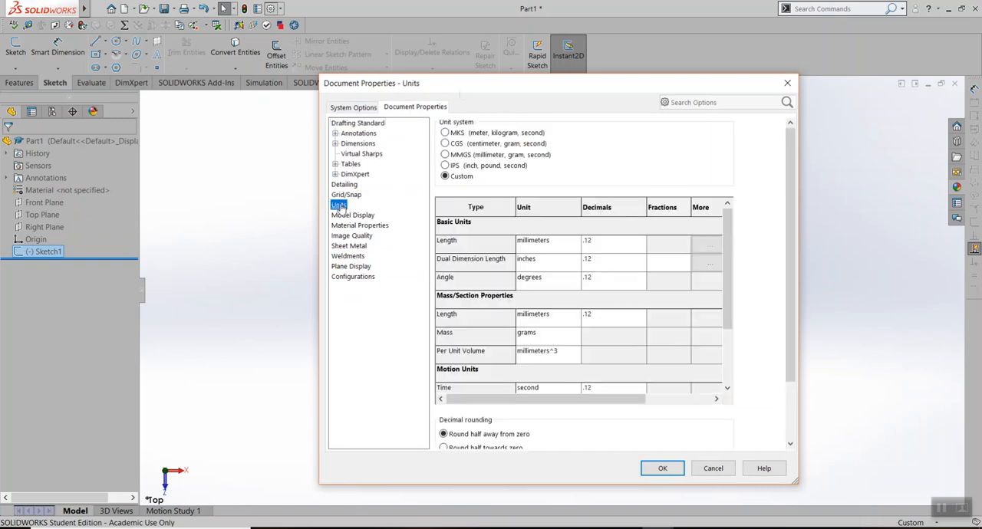
left_click(445, 155)
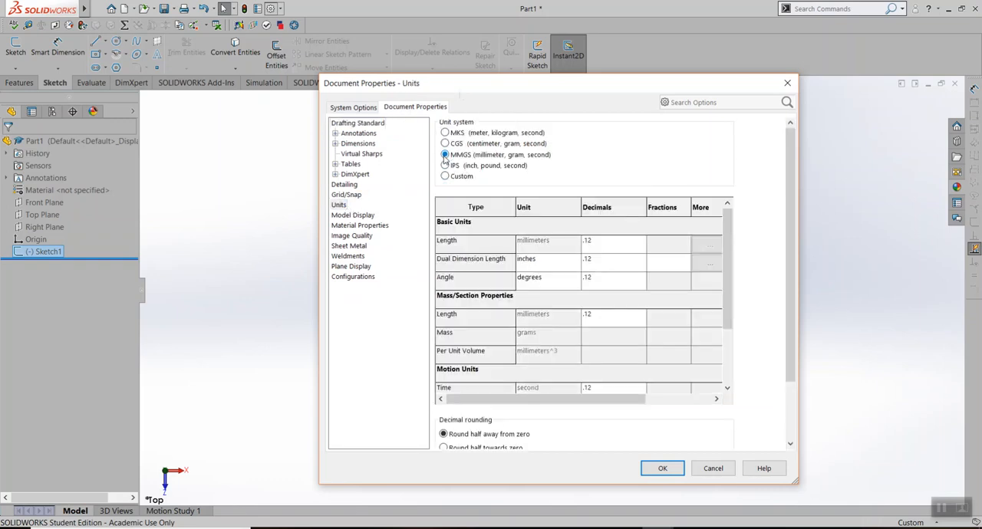
left_click(663, 469)
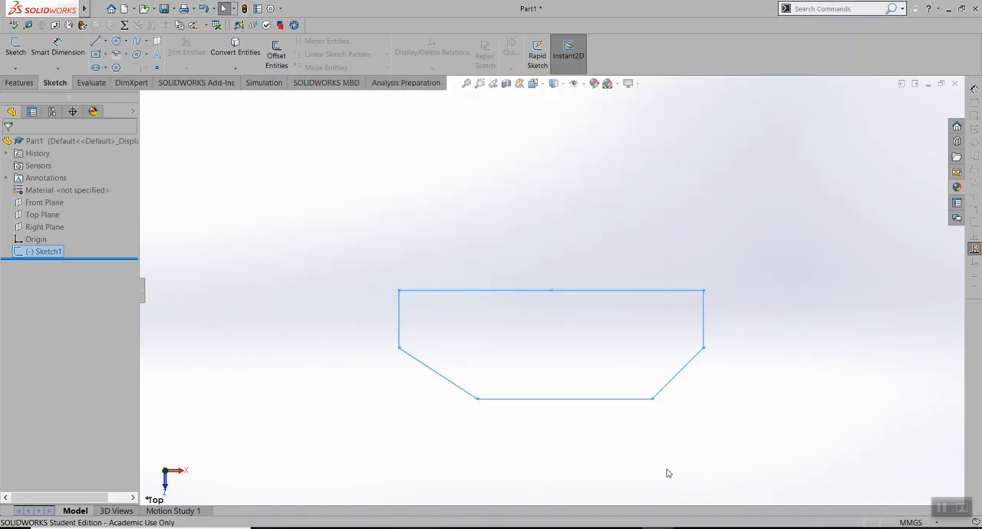
Reopen Sketch1 for editing and, following the assignment drawing, dimension the right angled corner's horizontal width to 16 mm
right_click(45, 251)
left_click(65, 227)
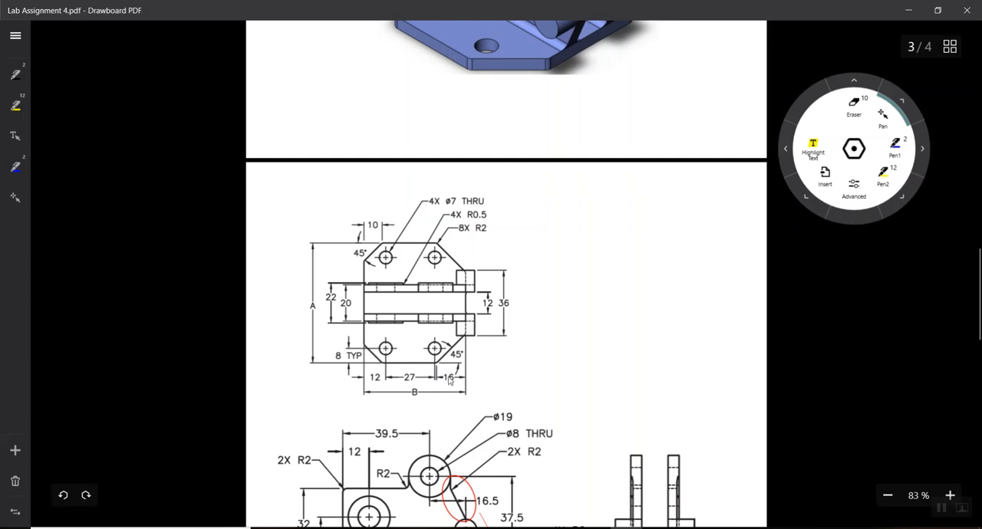
left_click(656, 528)
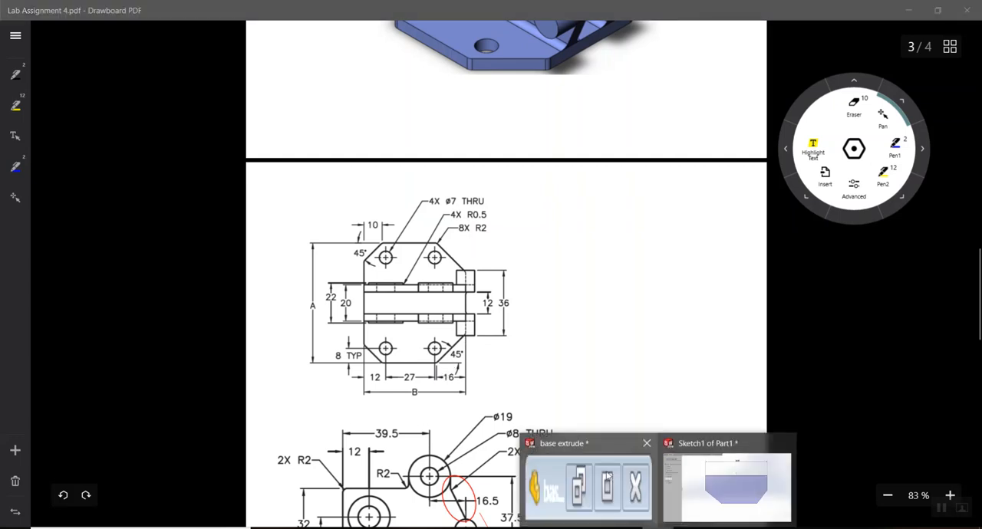
left_click(722, 486)
left_click(57, 47)
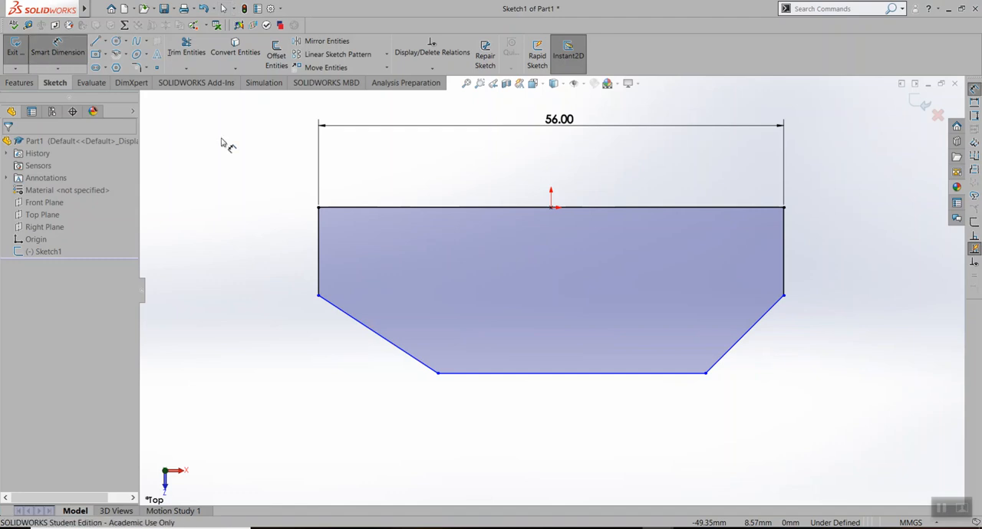
left_click(705, 374)
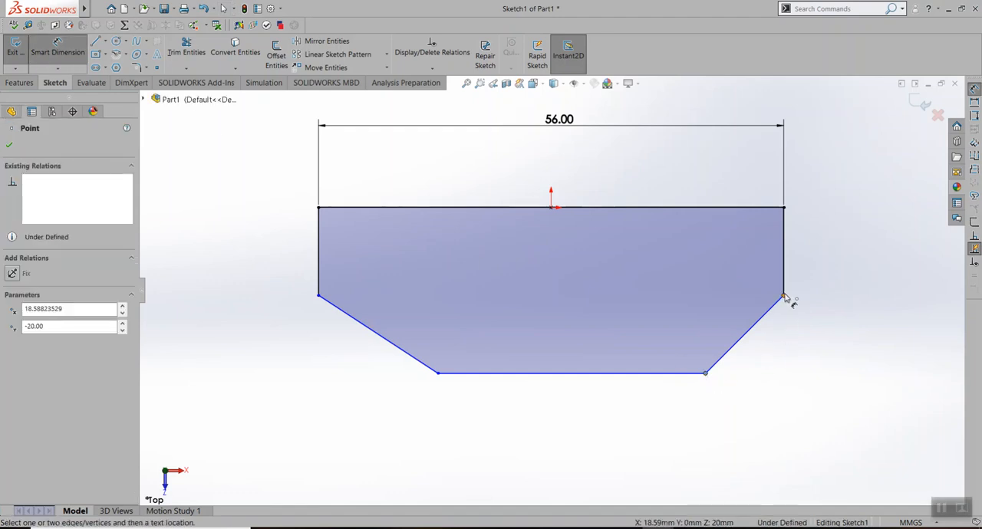
left_click(783, 296)
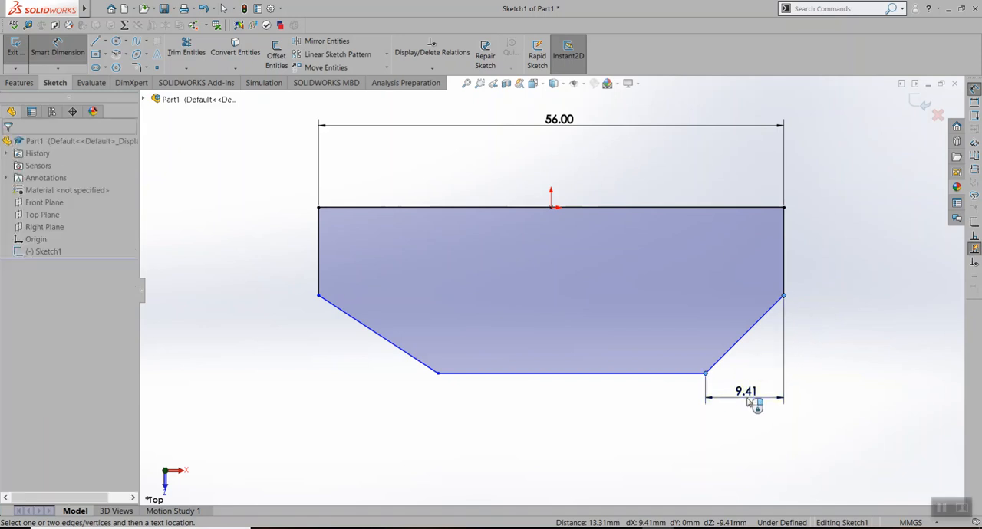
left_click(748, 403)
type("16")
key("Return")
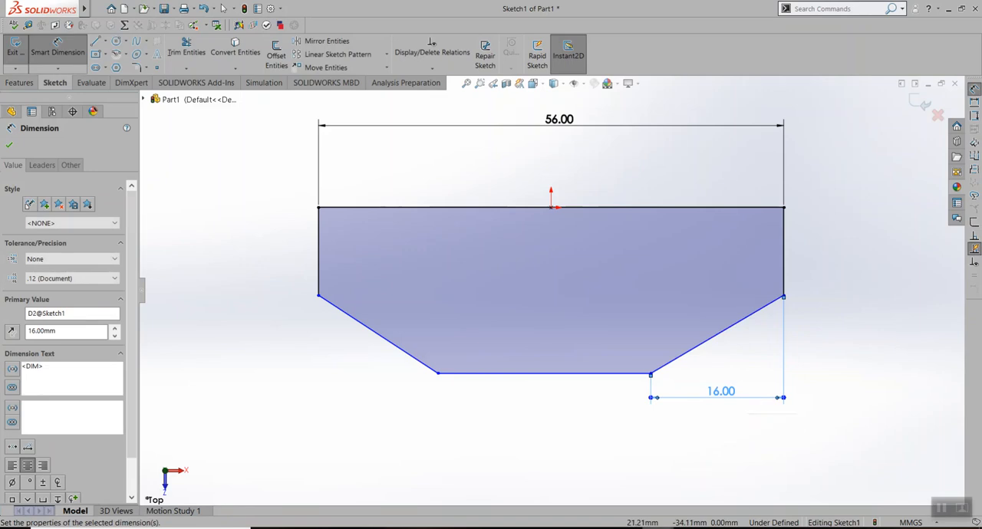
Check dimension A in the Lab Assignment 4 PDF and set the distance between the profile's top and bottom lines to 33 mm in SOLIDWORKS
left_click(585, 479)
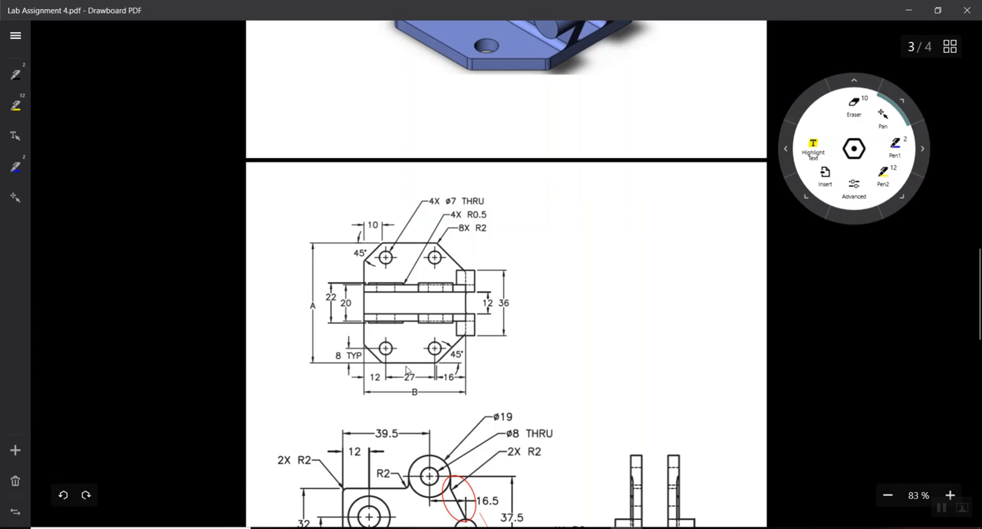
scroll(405, 368, "up", 8)
scroll(361, 381, "down", 7)
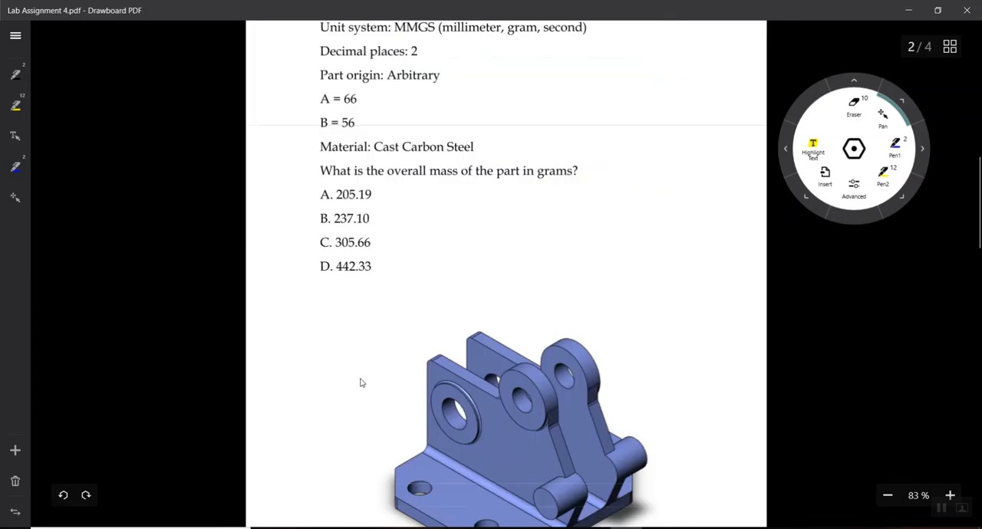
scroll(378, 379, "down", 3)
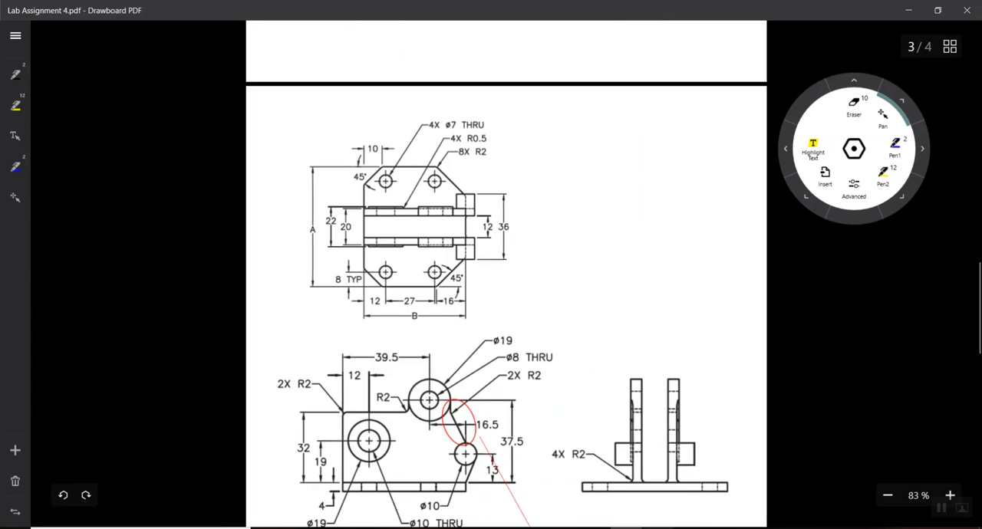
mouse_move(658, 528)
left_click(715, 495)
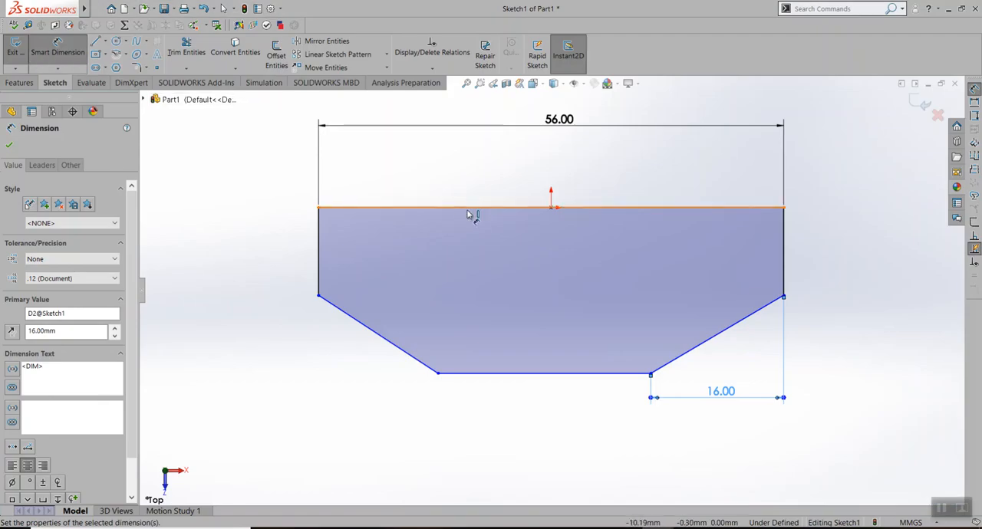
left_click(495, 207)
left_click(526, 373)
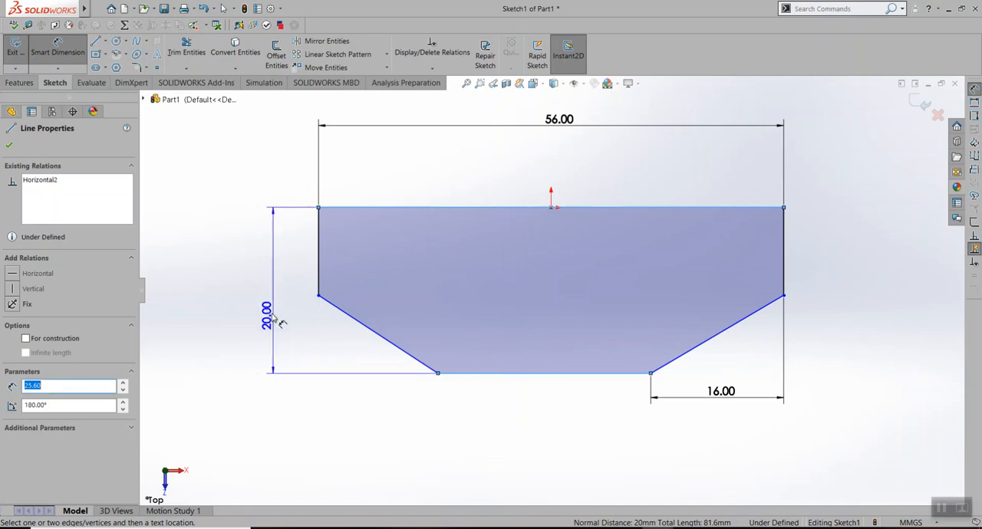
left_click(259, 299)
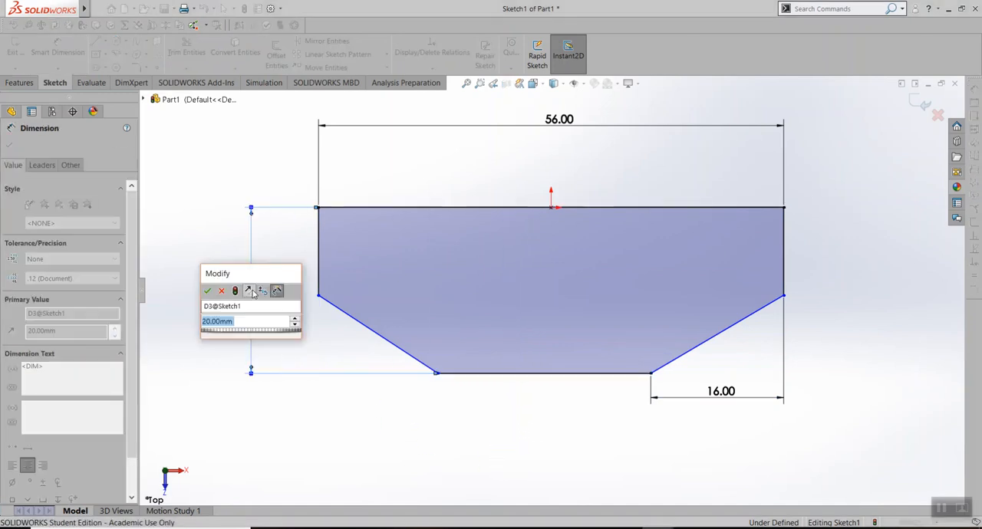
type("33")
key("Return")
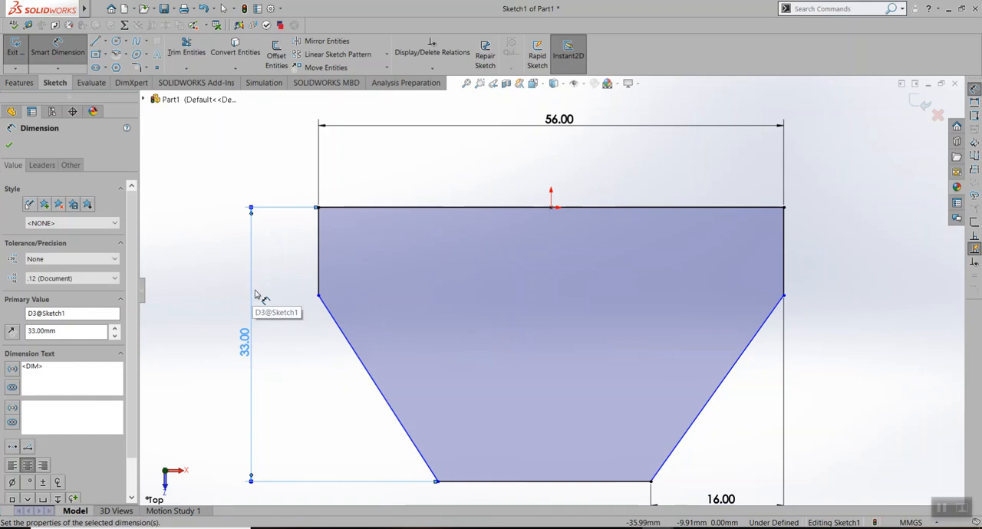
key("f")
scroll(623, 430, "up", 5)
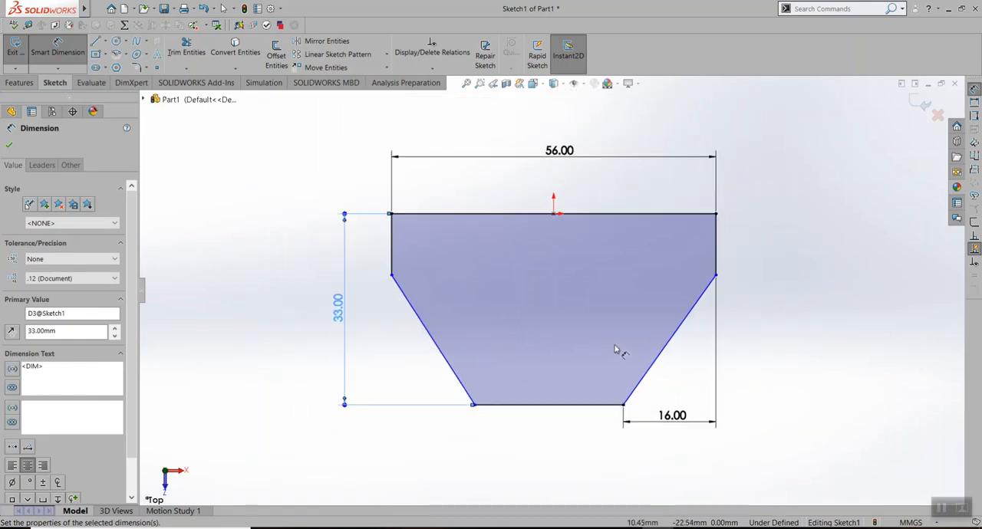
scroll(535, 219, "down", 1)
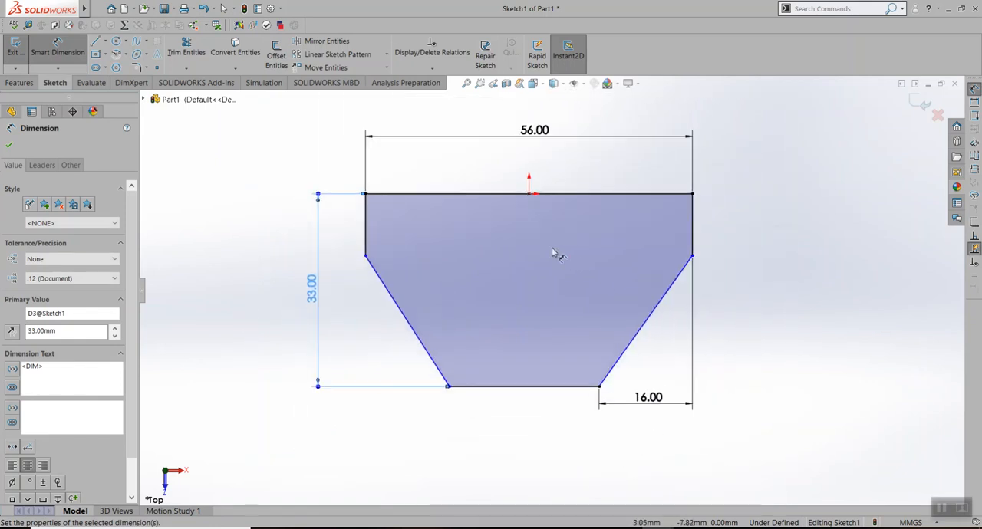
Consult the Lab Assignment 4 PDF drawing and dimension the profile's bottom horizontal line to 27 mm in SOLIDWORKS
left_click(626, 528)
scroll(341, 314, "up", 10)
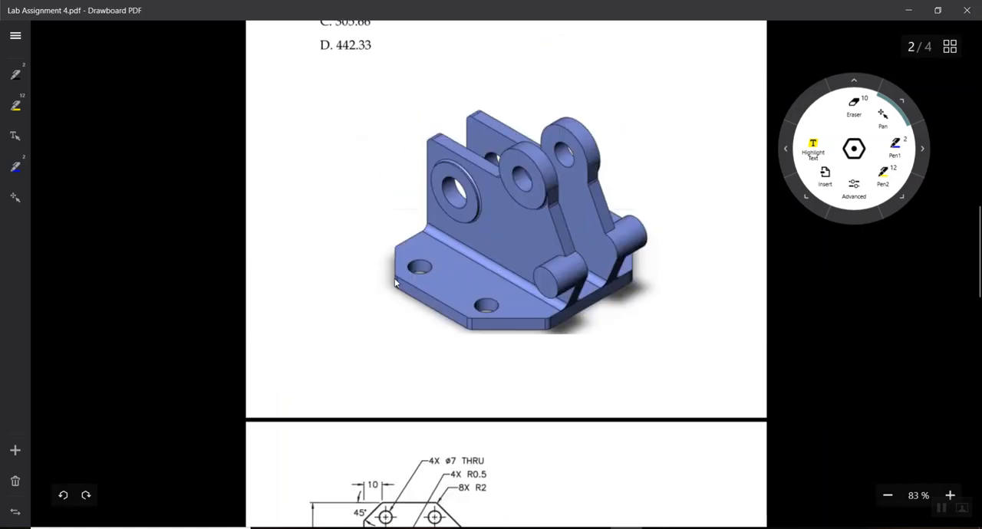
scroll(341, 314, "down", 10)
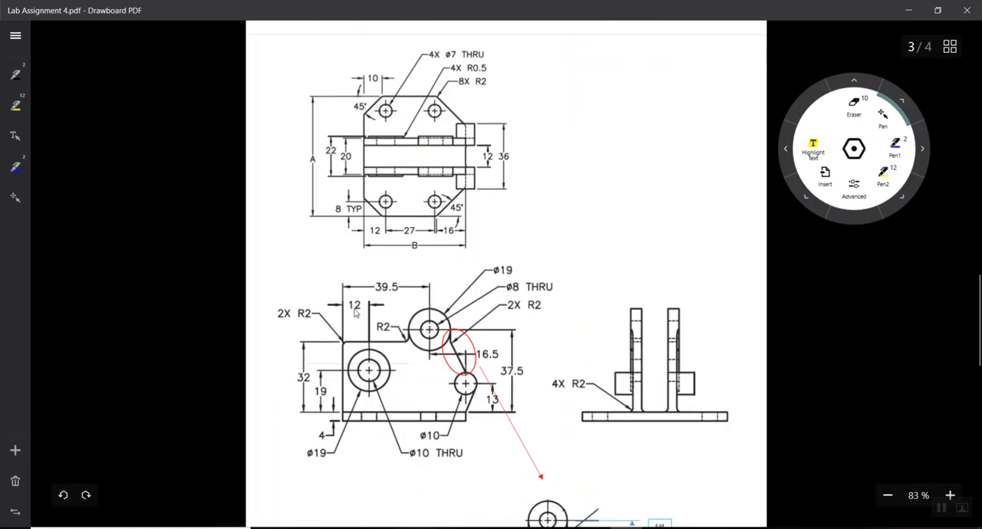
scroll(382, 221, "up", 1)
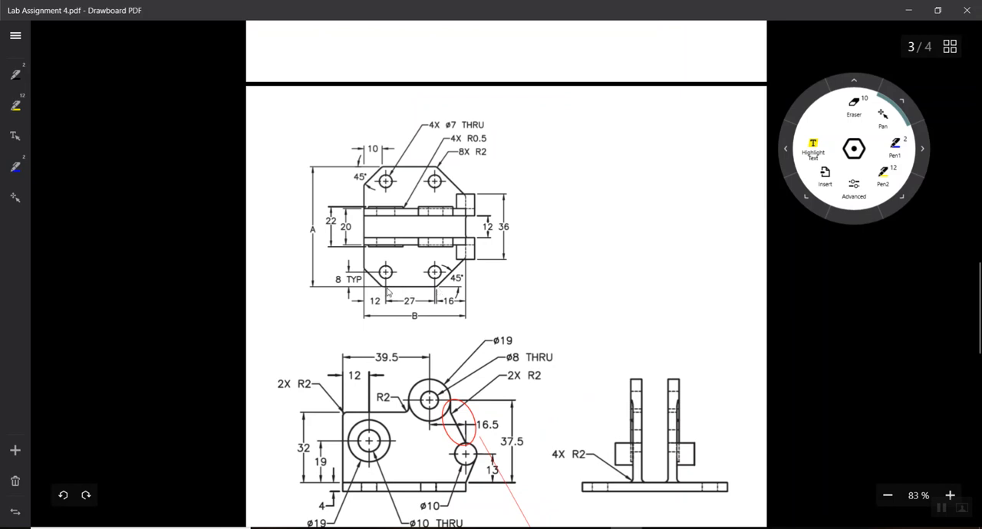
mouse_move(658, 528)
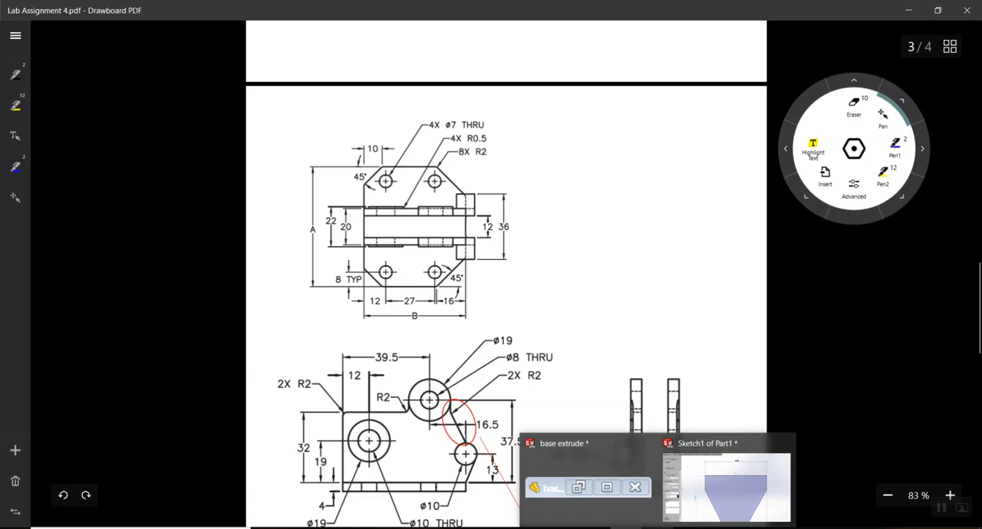
left_click(696, 503)
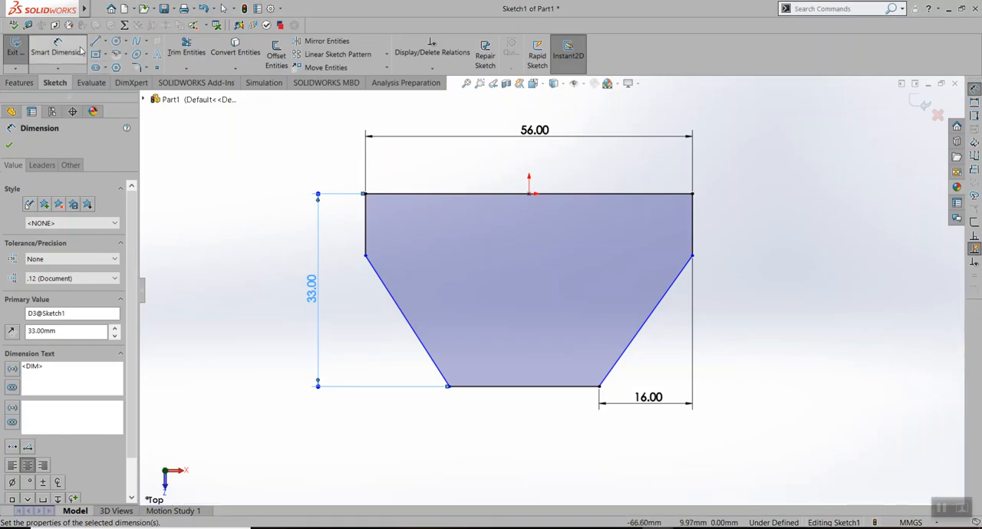
left_click(518, 387)
left_click(520, 437)
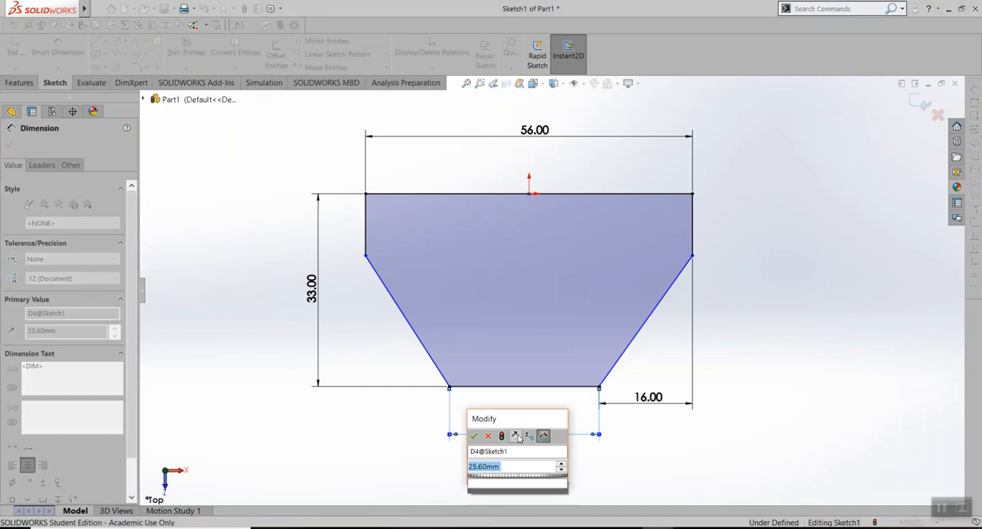
type("27")
key("Return")
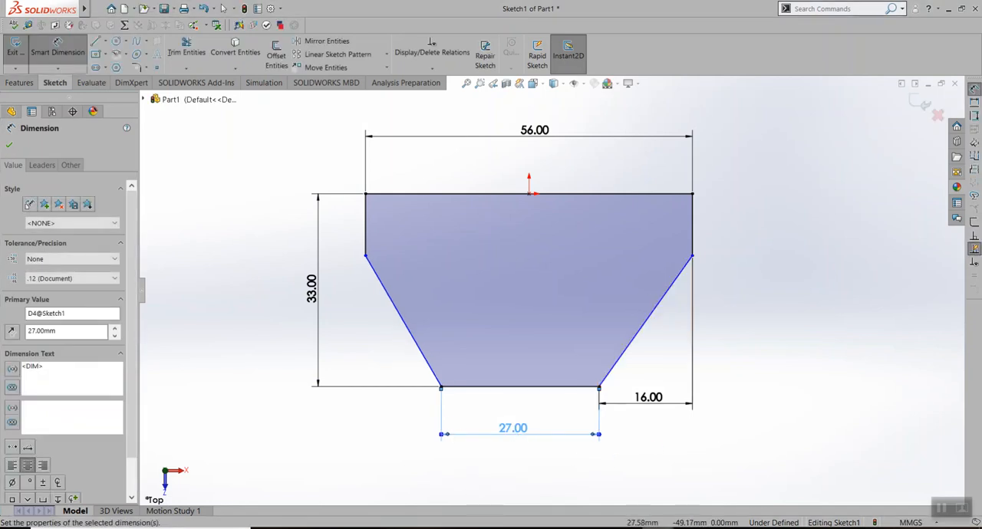
Recheck the assignment drawing and delete the 27 mm dimension from the profile's bottom line in SOLIDWORKS
mouse_move(658, 524)
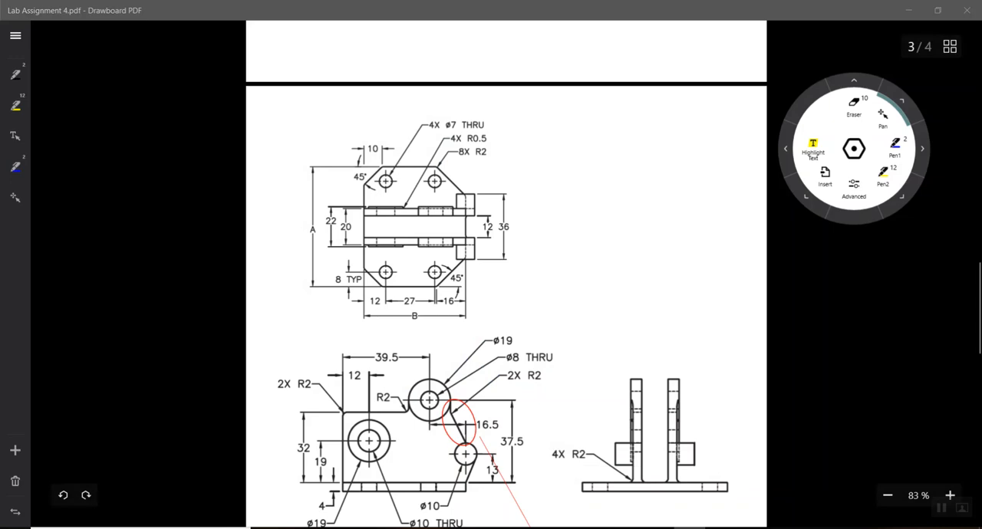
left_click(624, 503)
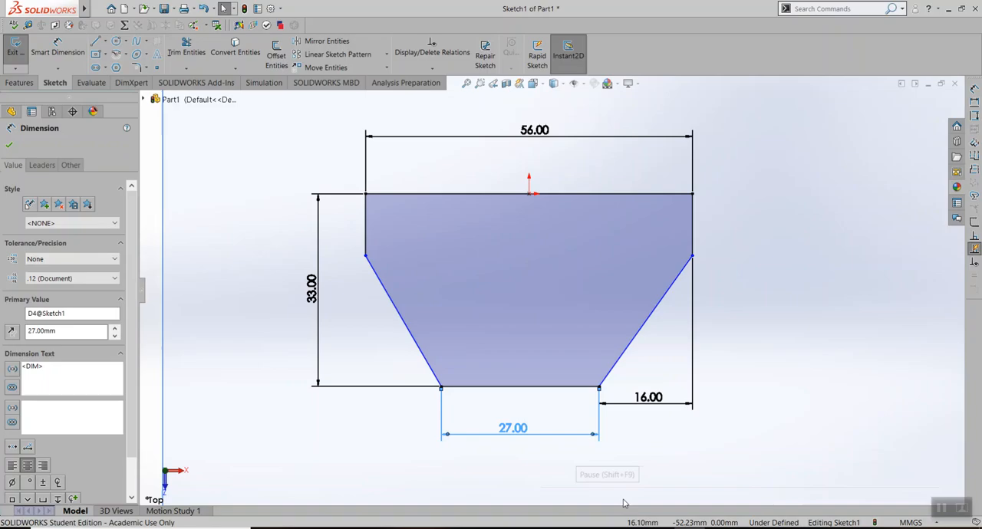
left_click(571, 441)
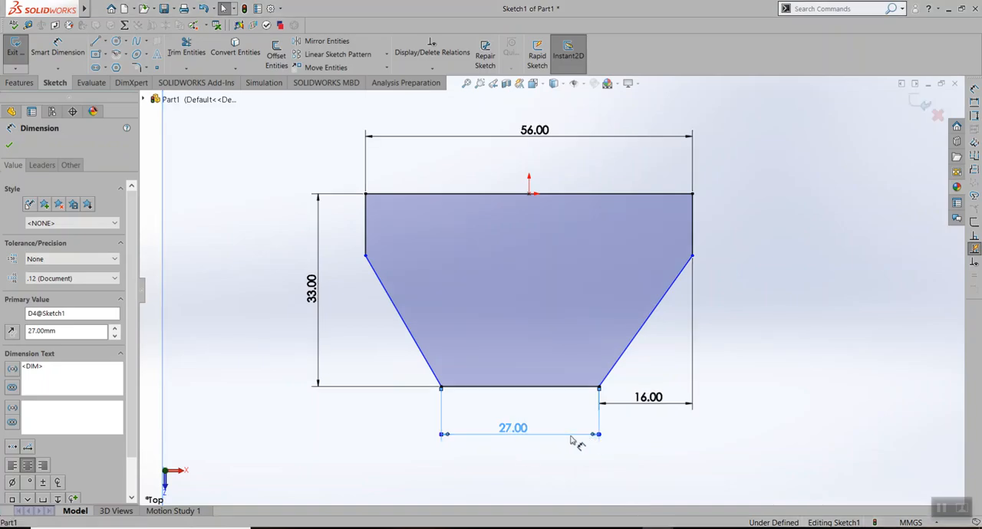
key("Delete")
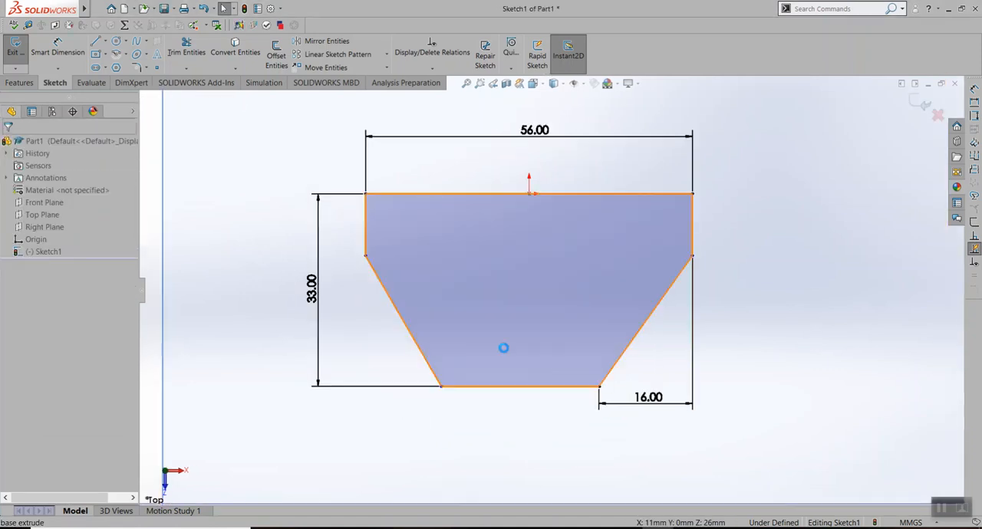
Dimension the angle between the profile's right slanted line and its bottom line to 45°
left_click(57, 48)
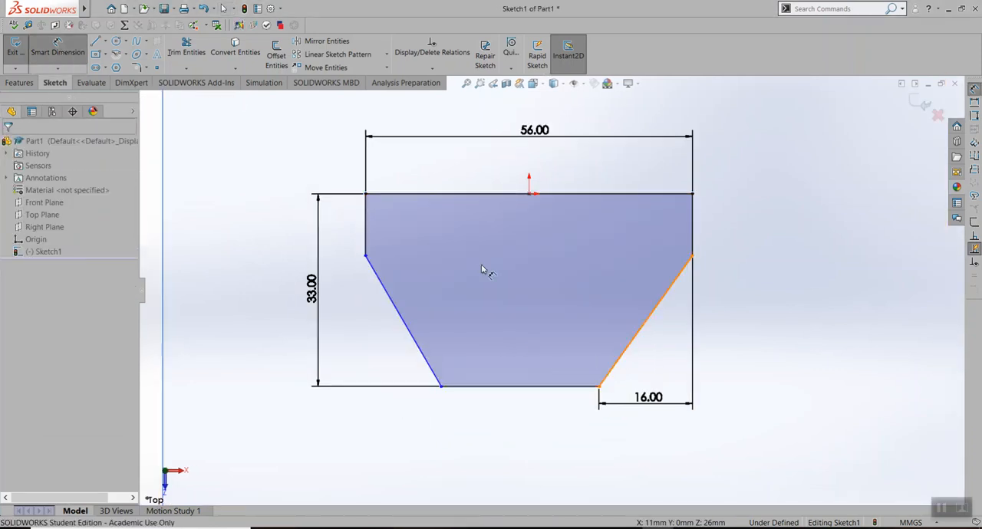
left_click(641, 329)
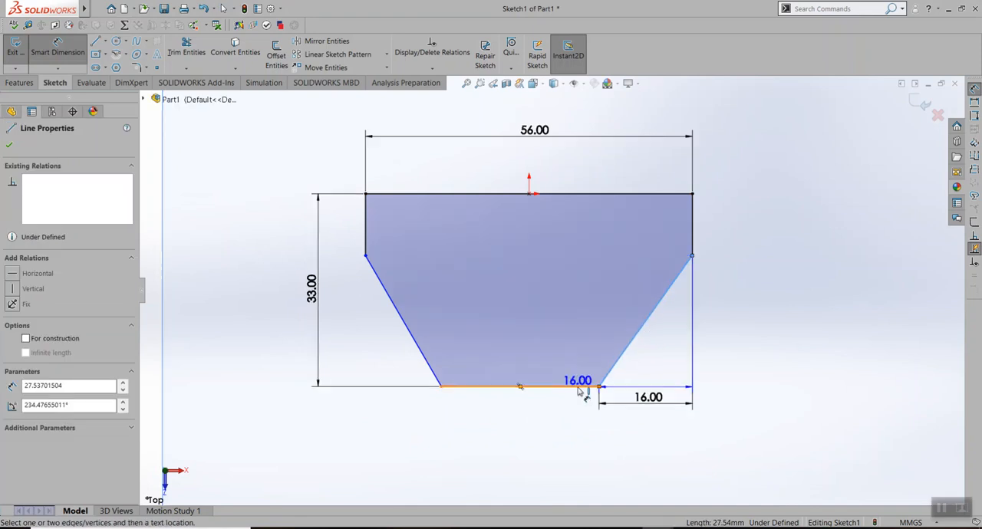
left_click(577, 387)
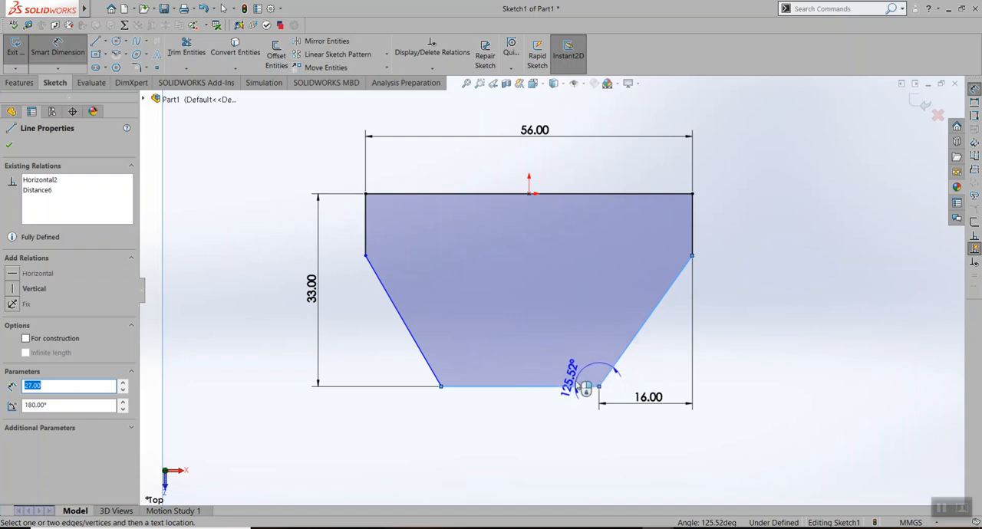
left_click(647, 354)
type("45")
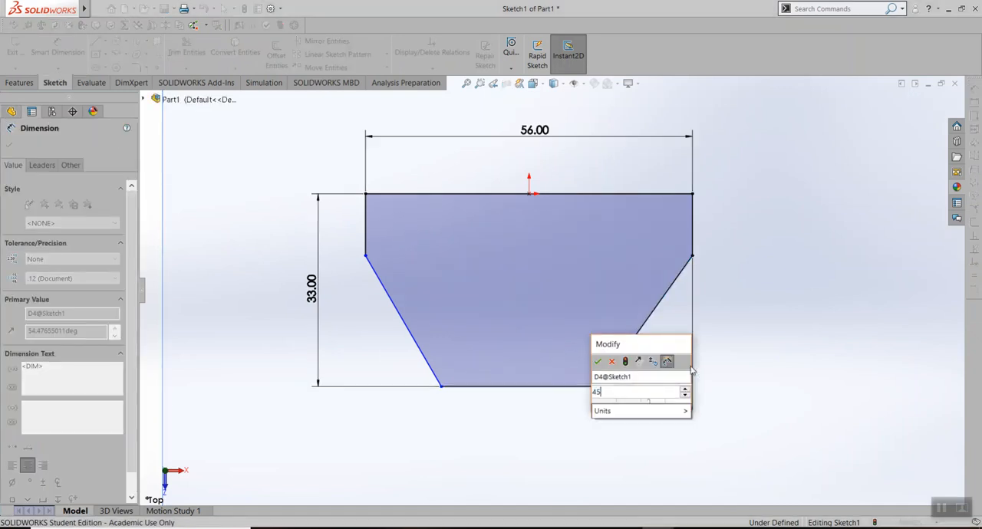
key("Return")
Check the corner angles in the Lab Assignment 4 PDF and set the left slanted line's angle to the bottom line to 45° in SOLIDWORKS
key("alt+Tab")
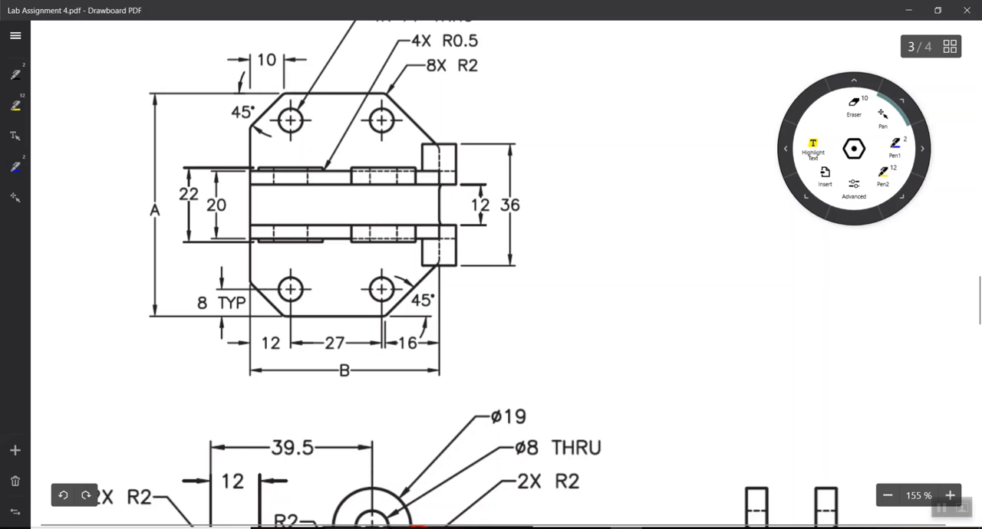
mouse_move(663, 525)
left_click(733, 479)
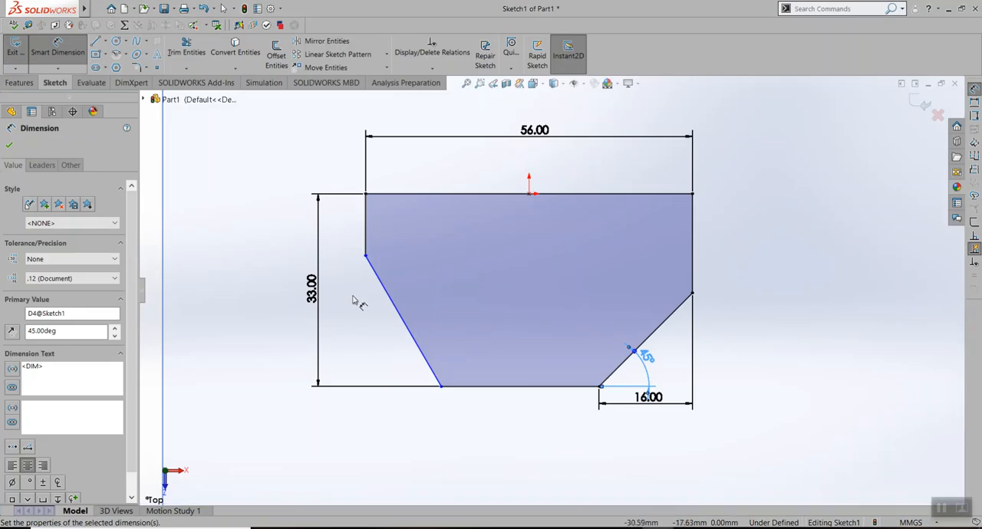
left_click(428, 359)
left_click(475, 386)
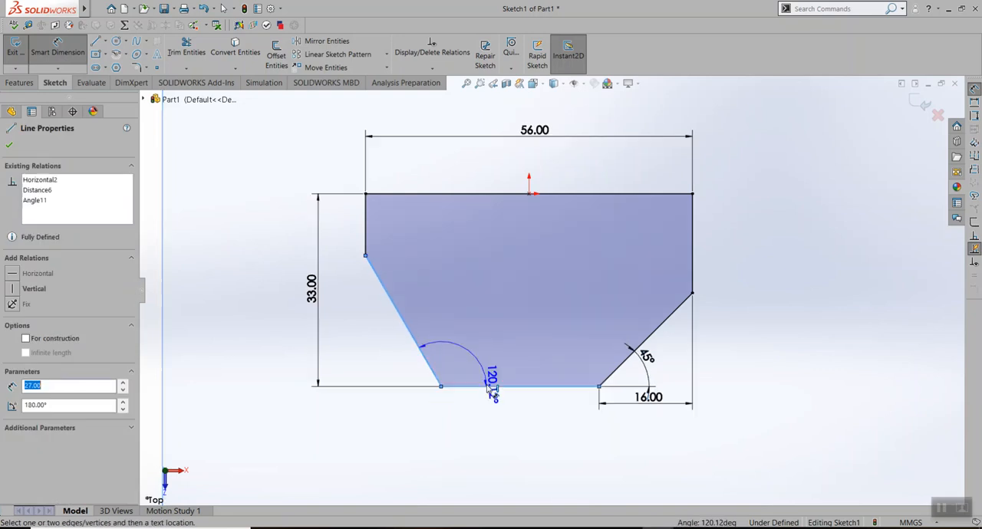
left_click(400, 365)
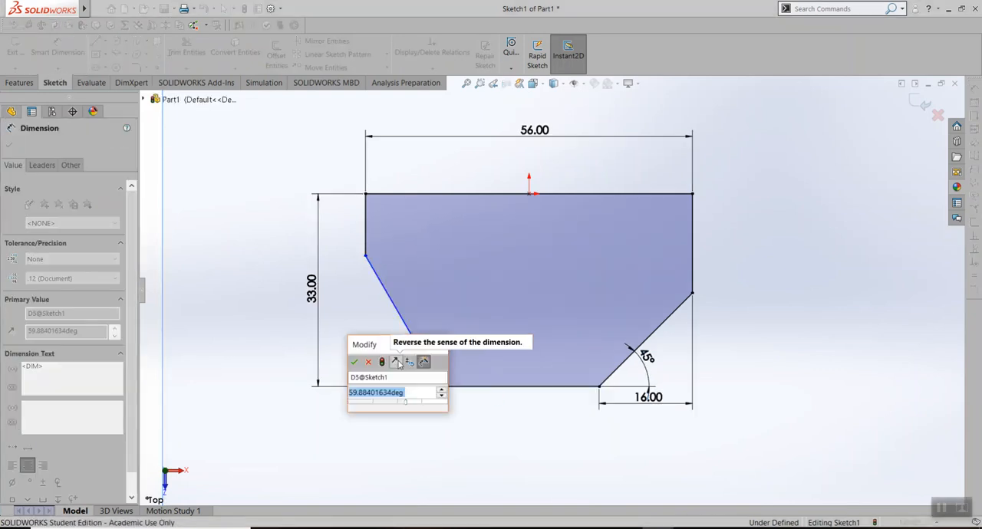
type("45")
key("Return")
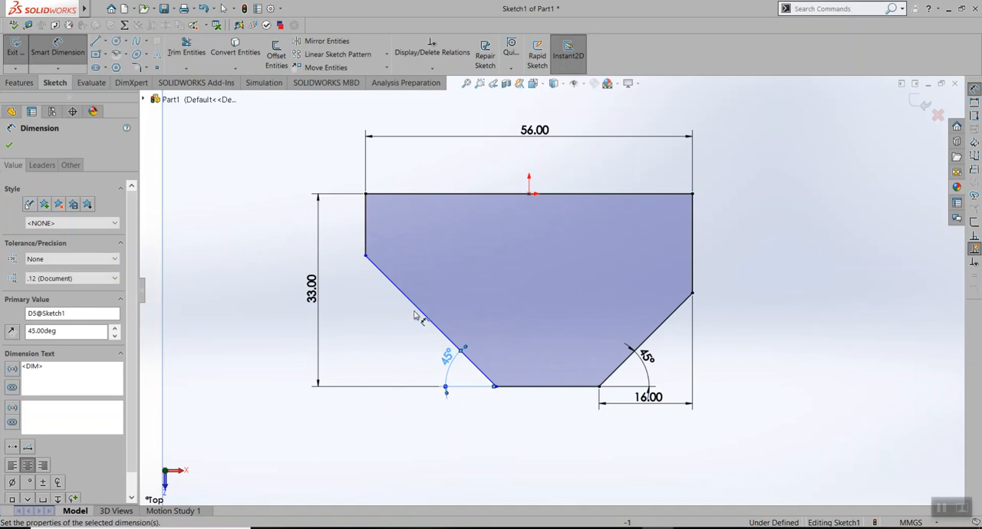
Dimension the left angled corner's horizontal width to 10 mm and finish dimensioning
left_click(366, 255)
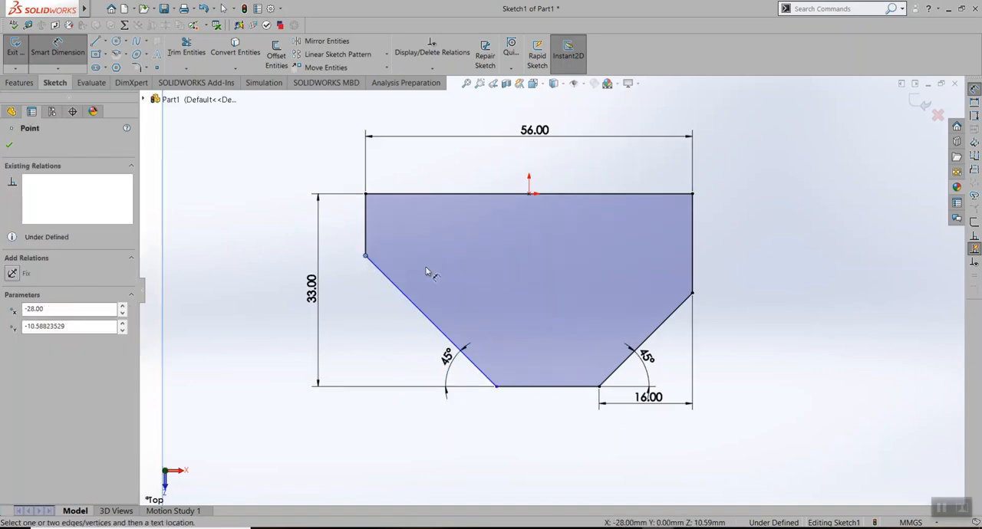
left_click(497, 386)
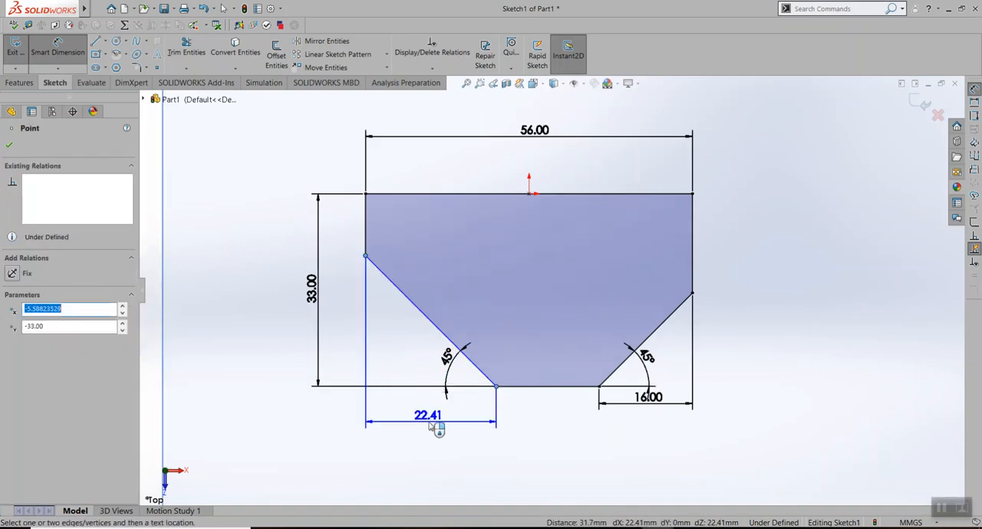
left_click(431, 427)
type("10")
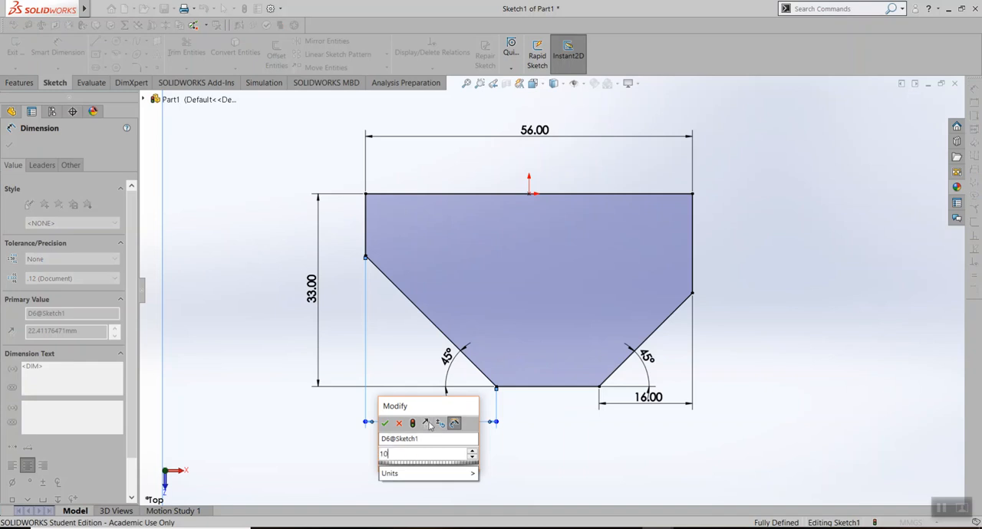
key("Return")
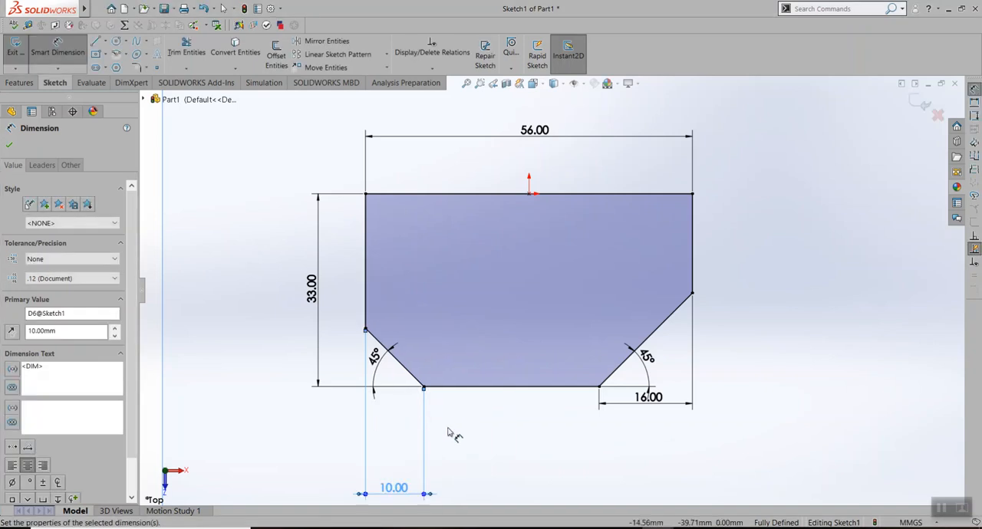
left_click(9, 147)
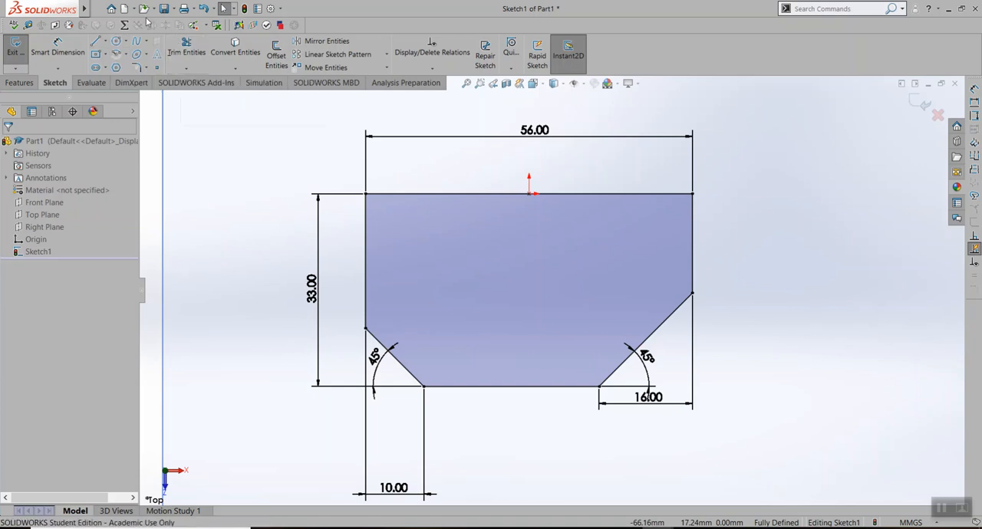
Sketch a circle of about 4.6 mm radius inside the profile near its lower left angled corner
left_click(116, 41)
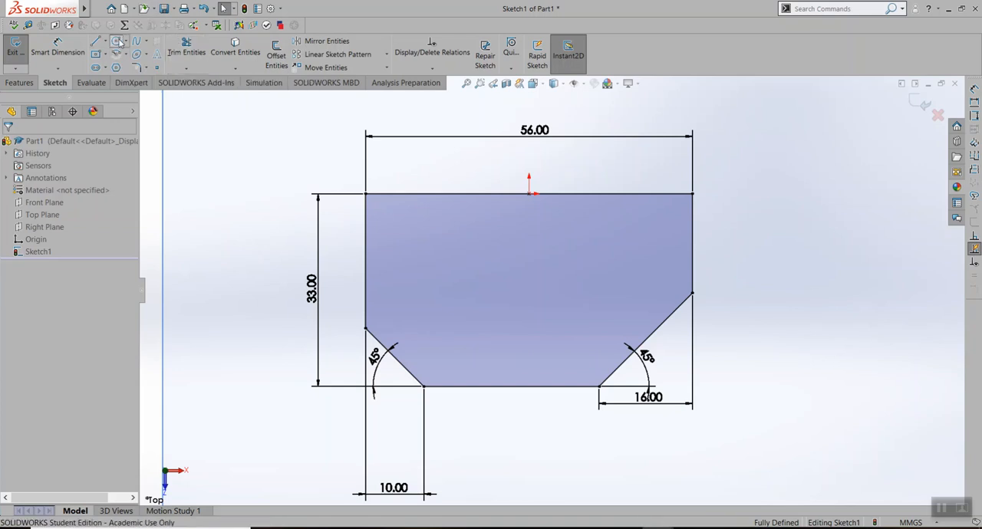
left_click(429, 341)
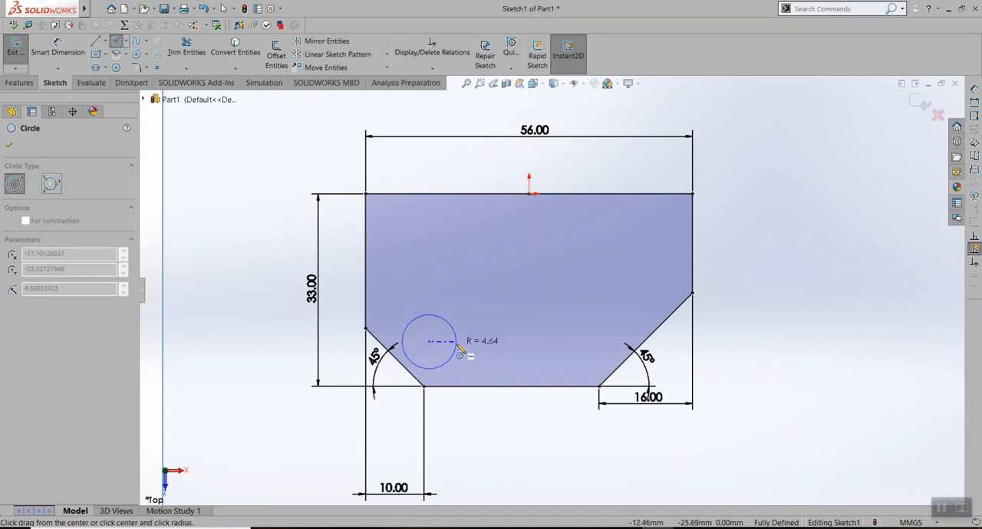
left_click(458, 347)
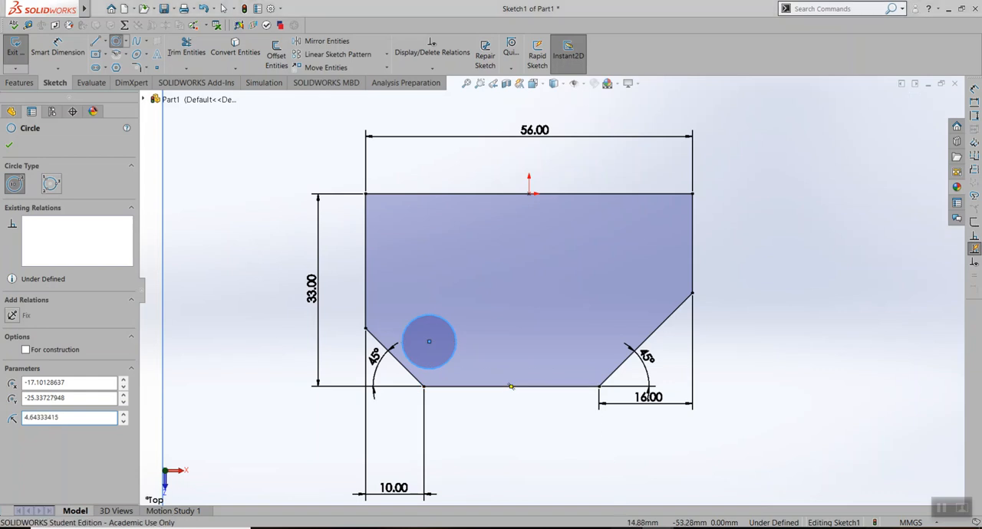
Check the hole position in the Lab Assignment 4 PDF and dimension the circle's centre 8 mm above the profile's bottom line in SOLIDWORKS
key("alt+Tab")
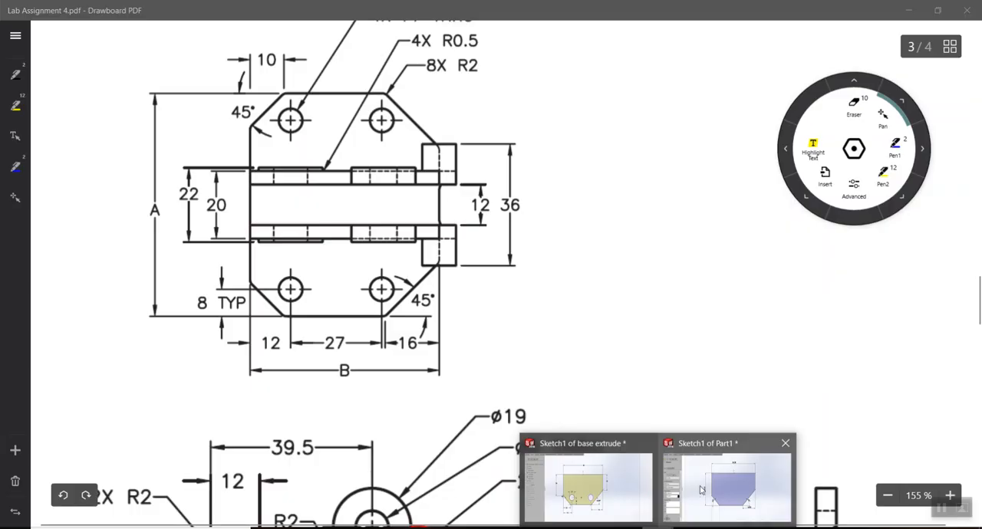
left_click(725, 475)
left_click(60, 55)
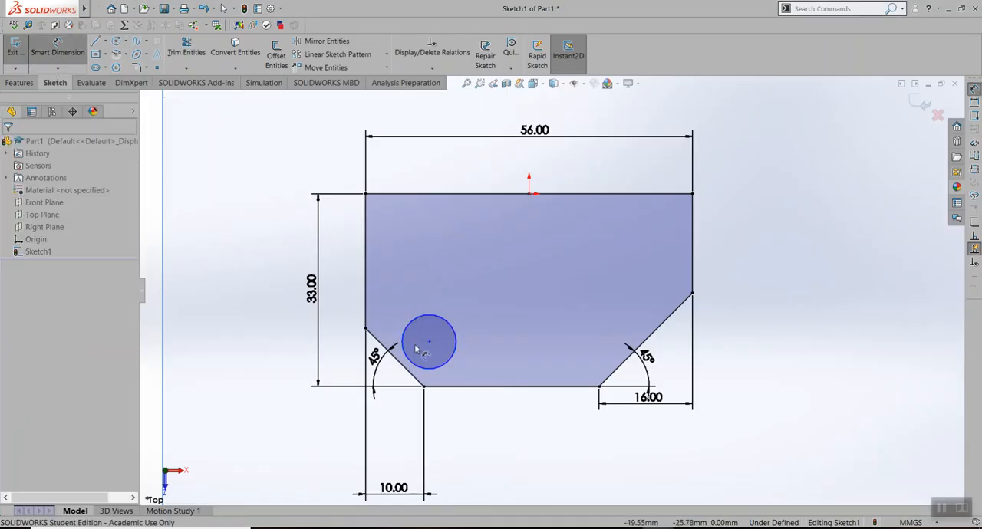
left_click(428, 342)
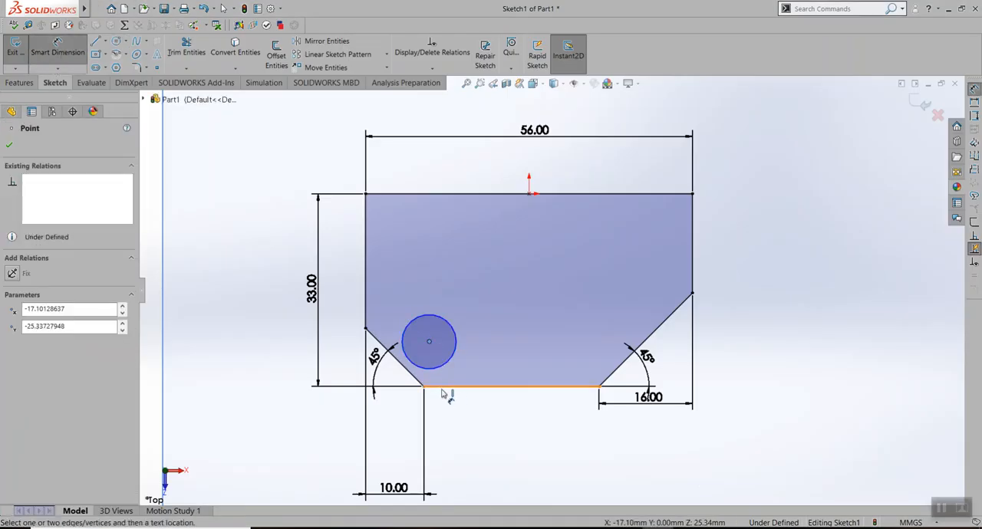
left_click(442, 391)
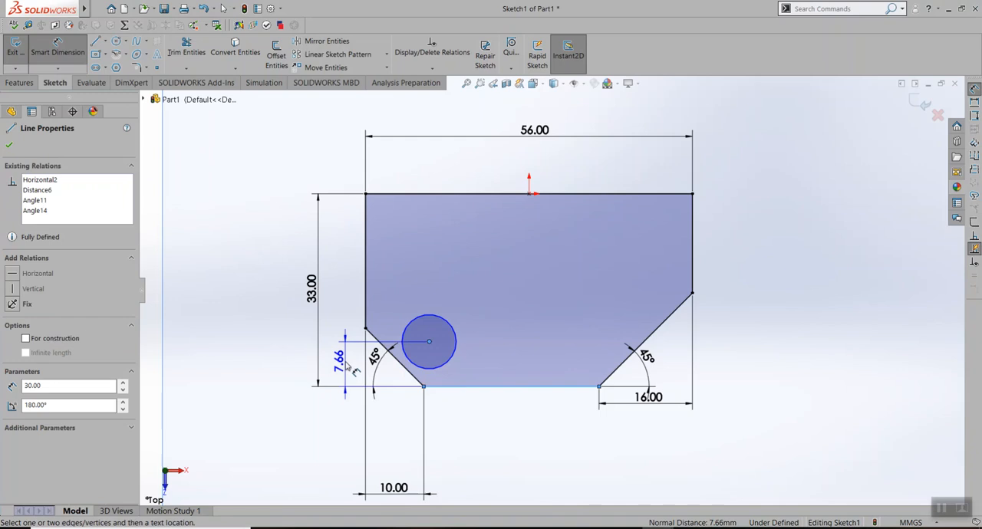
left_click(349, 372)
key("Return")
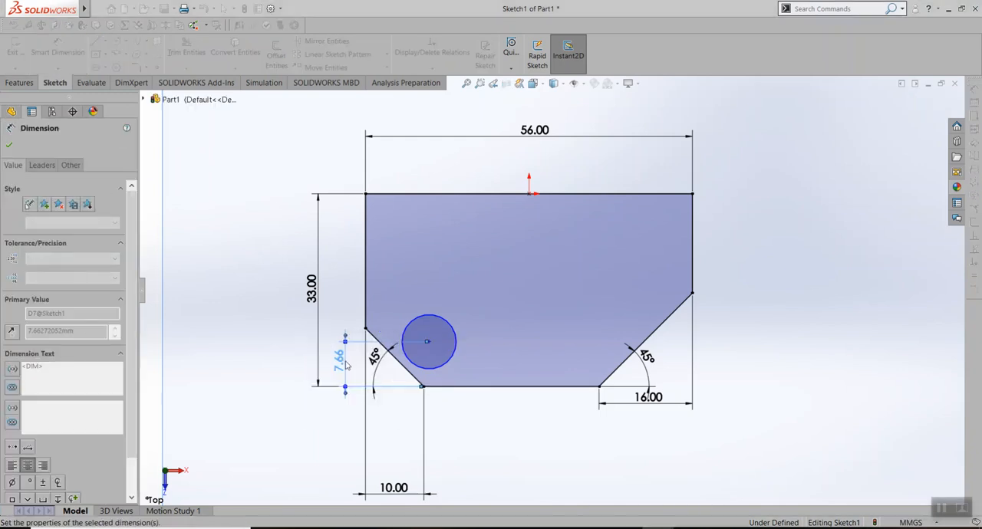
Dimension the circle's centre 12 mm horizontally from the profile's left edge, checking the offset in the Lab Assignment 4 PDF before returning to SOLIDWORKS
left_click(427, 340)
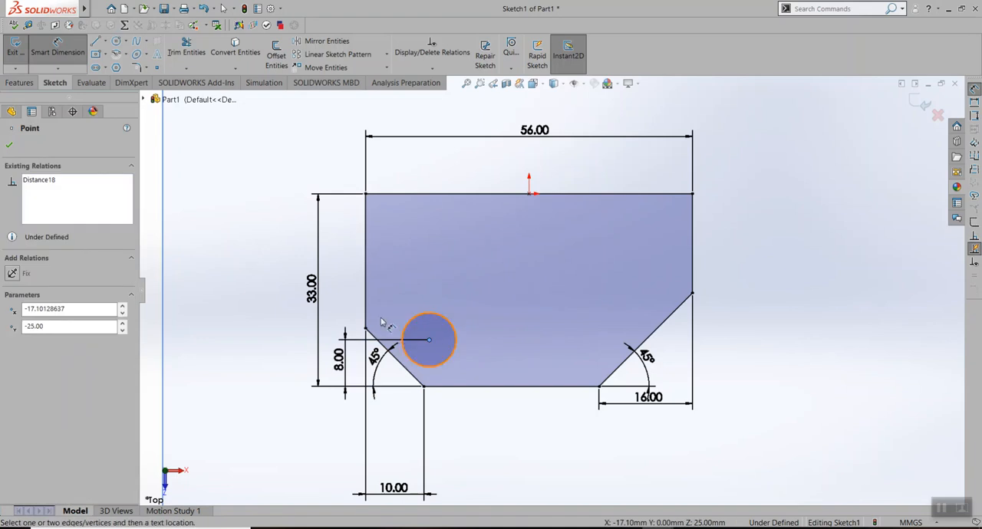
left_click(365, 328)
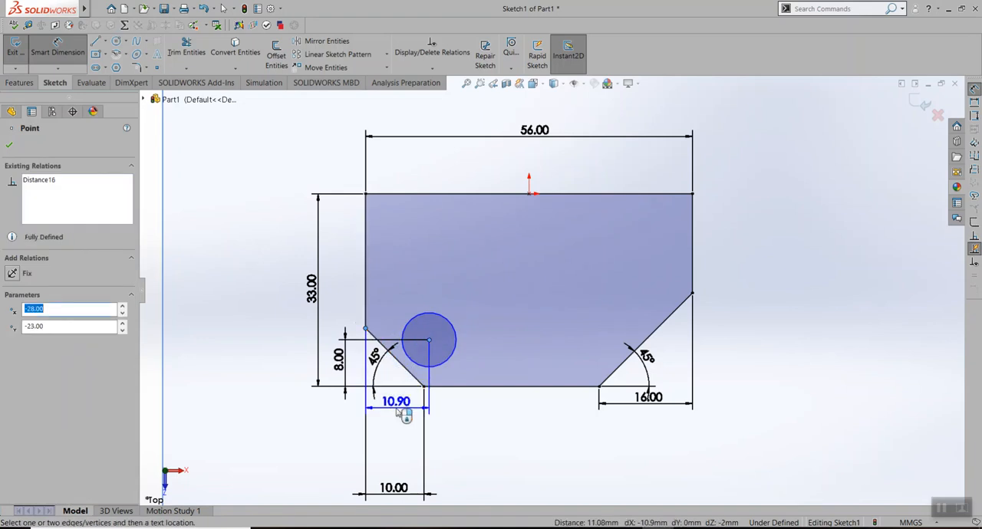
left_click(397, 409)
type("8")
key("Return")
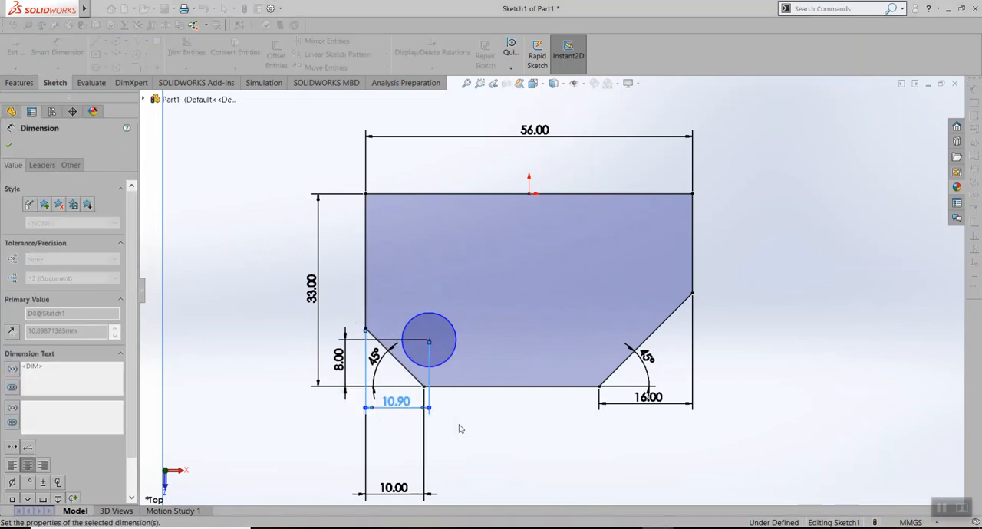
left_click(10, 145)
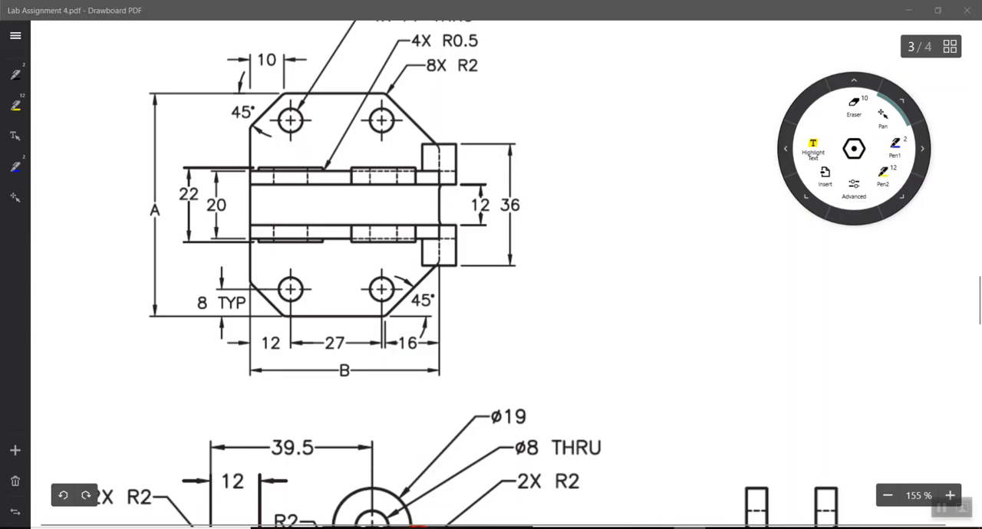
left_click(418, 528)
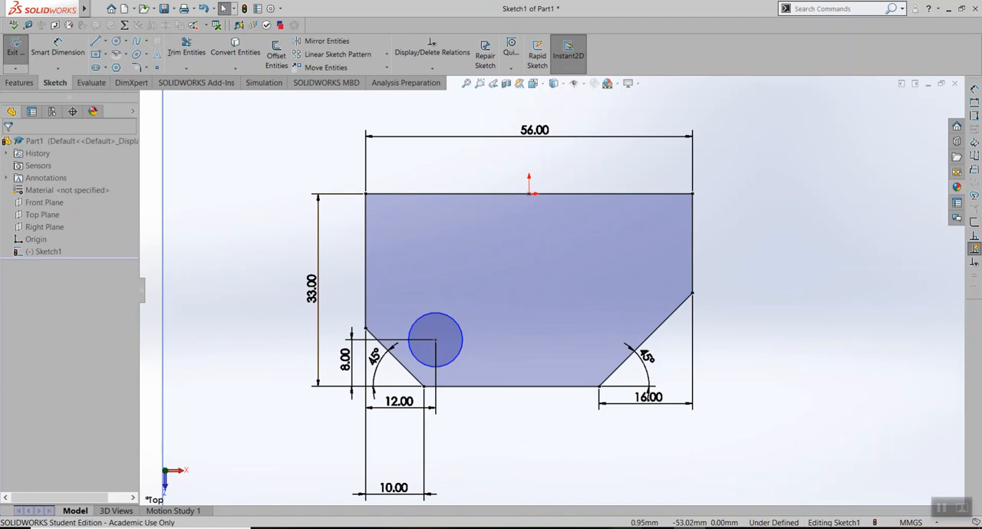
Check the spacing between the two lower holes in the Lab Assignment 4 PDF and return to the Part1 sketch in SOLIDWORKS
left_click(623, 528)
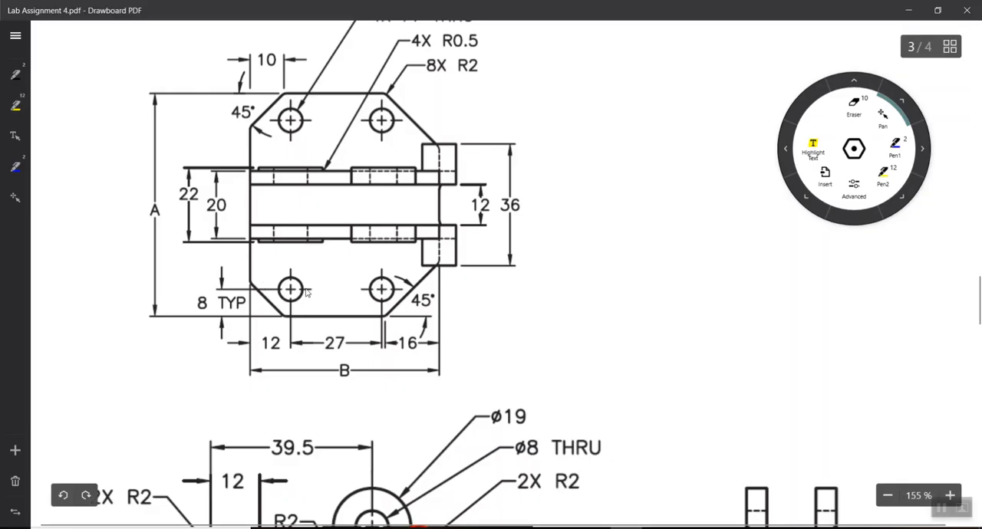
left_click(659, 528)
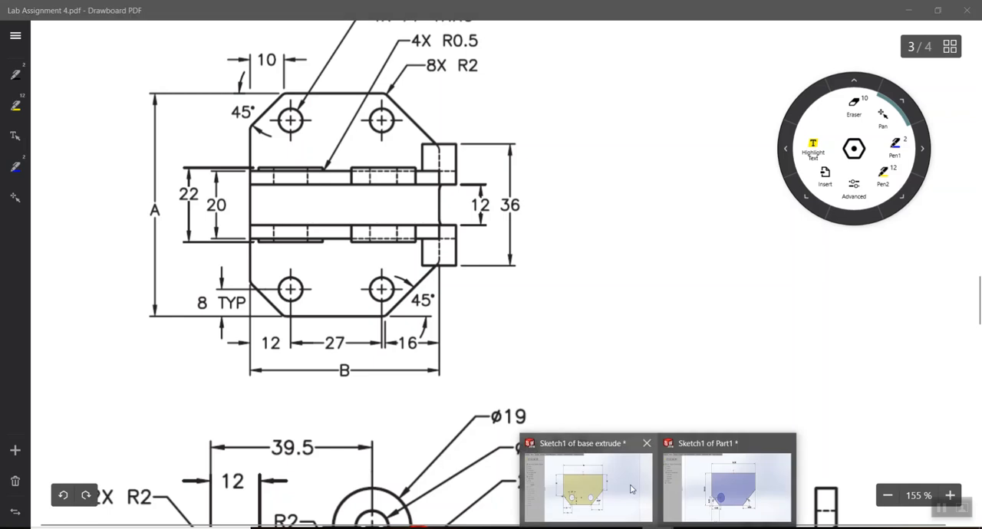
left_click(729, 493)
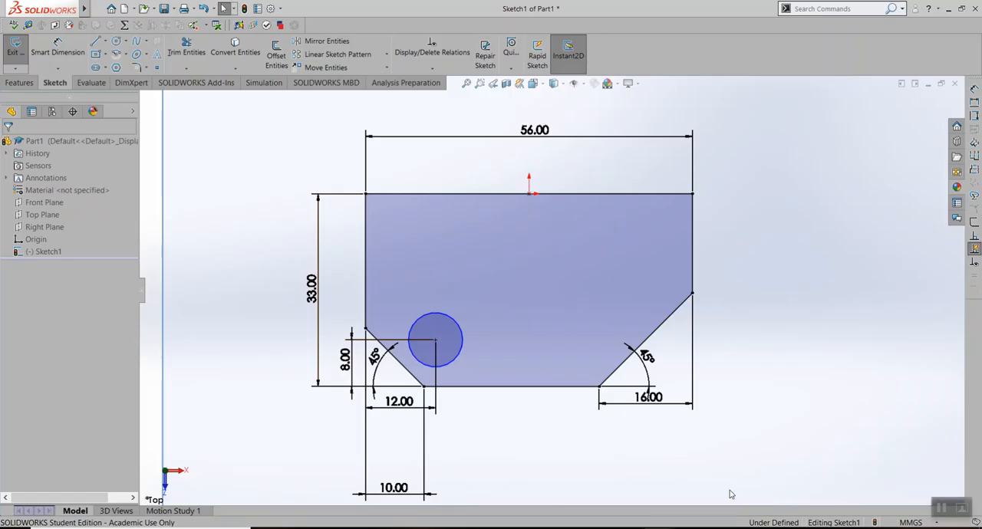
left_click(336, 56)
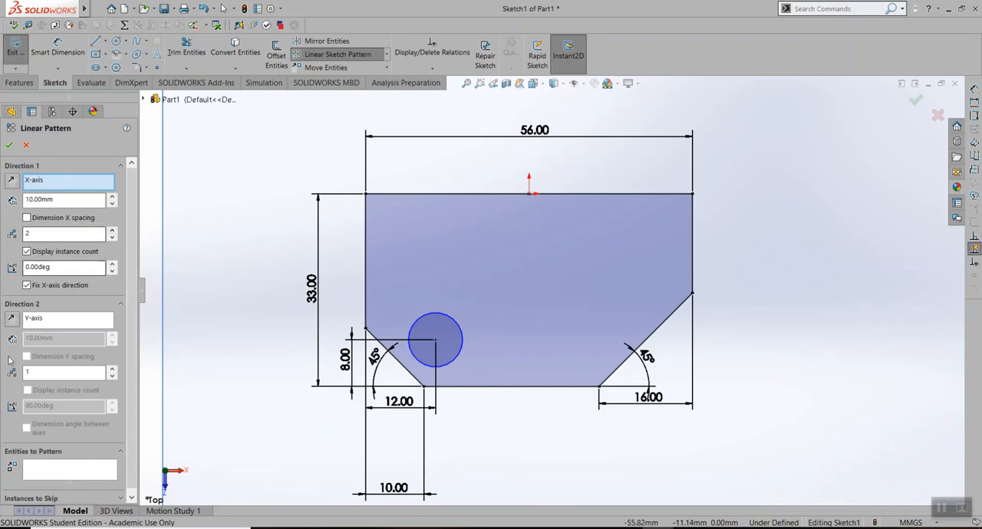
scroll(91, 440, "down", 1)
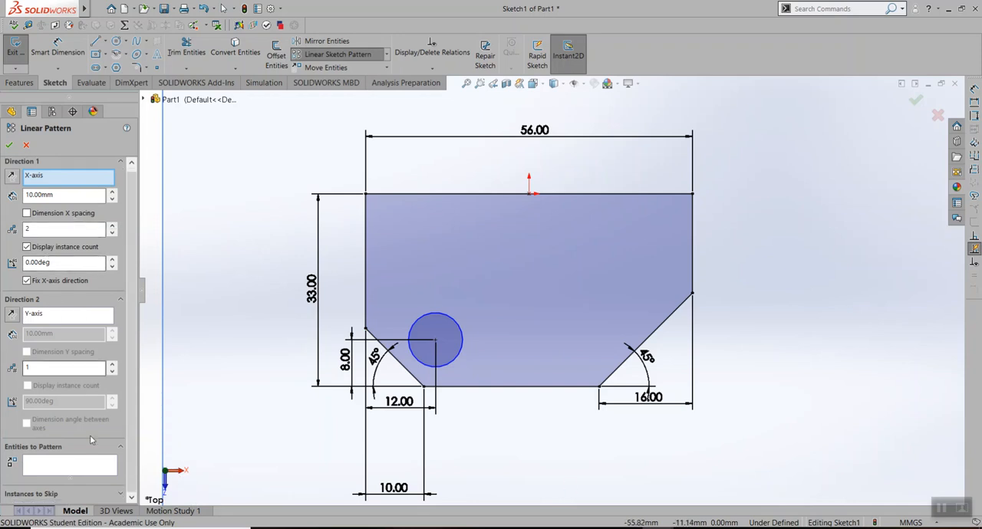
left_click(82, 466)
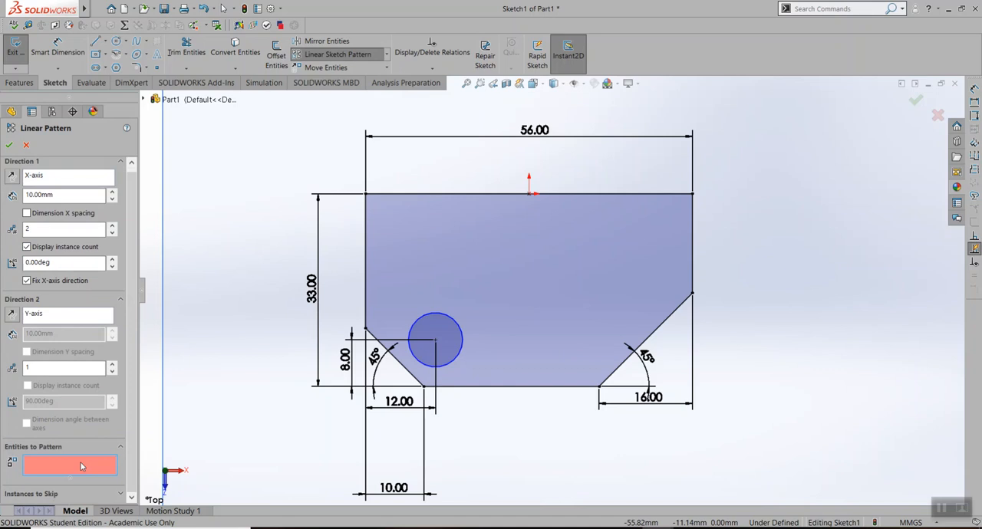
left_click(459, 326)
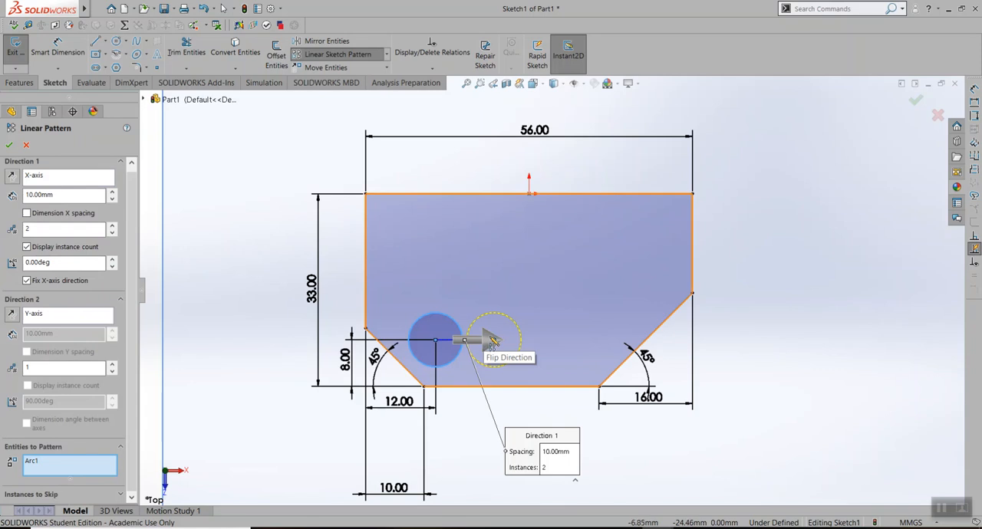
left_click(491, 340)
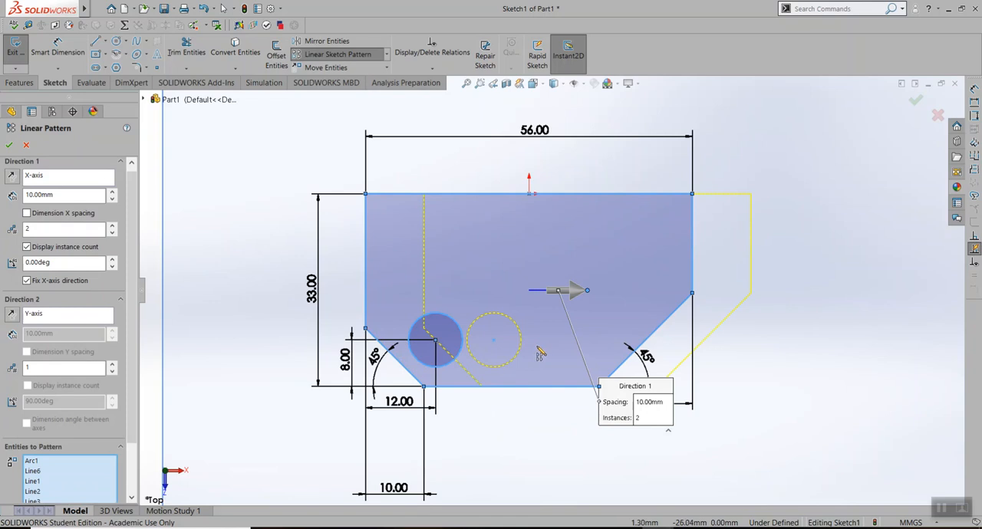
key("Escape")
Set the horizontal dimension between the left edge and the circle's centre to 12 mm again
left_click(443, 338)
left_click(396, 400)
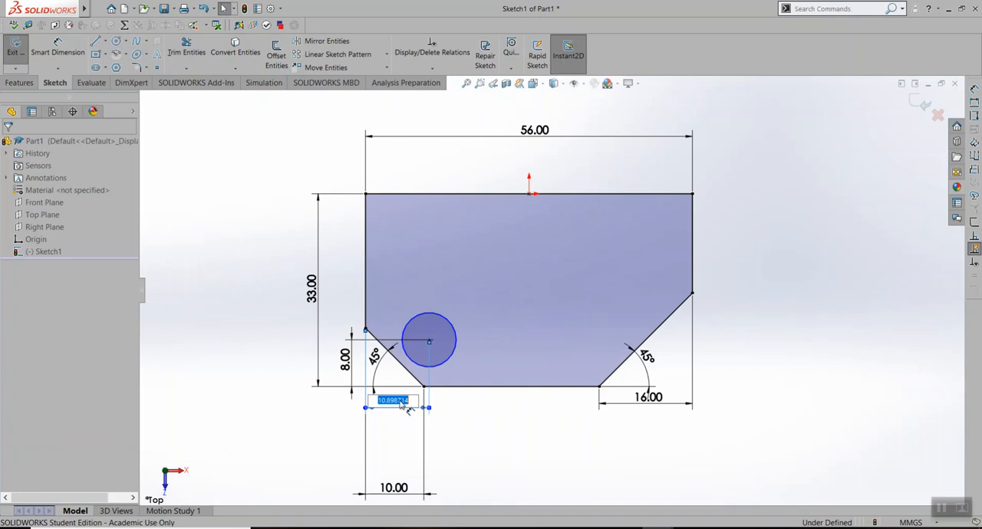
type("12")
key("Return")
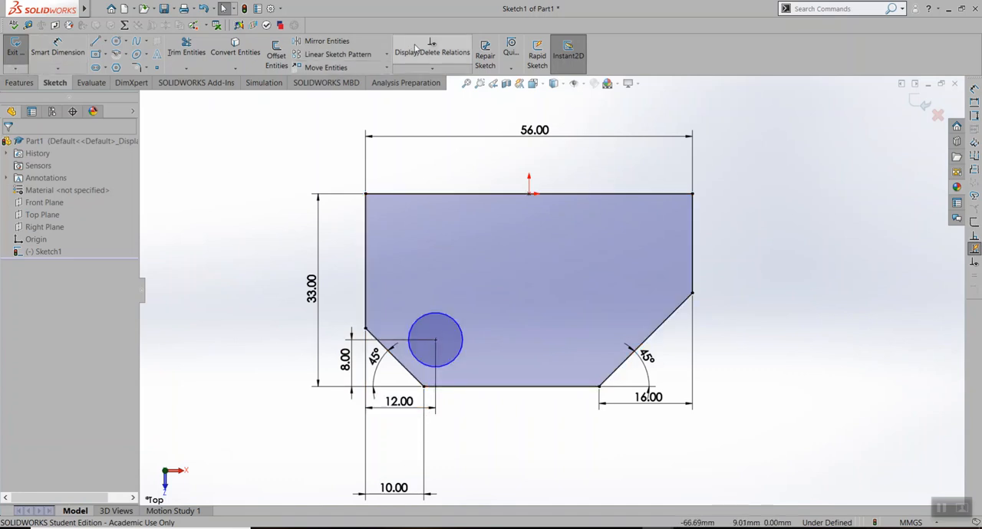
Set up a linear sketch pattern of the circle along the X-axis with two instances spaced 27 mm apart
left_click(320, 56)
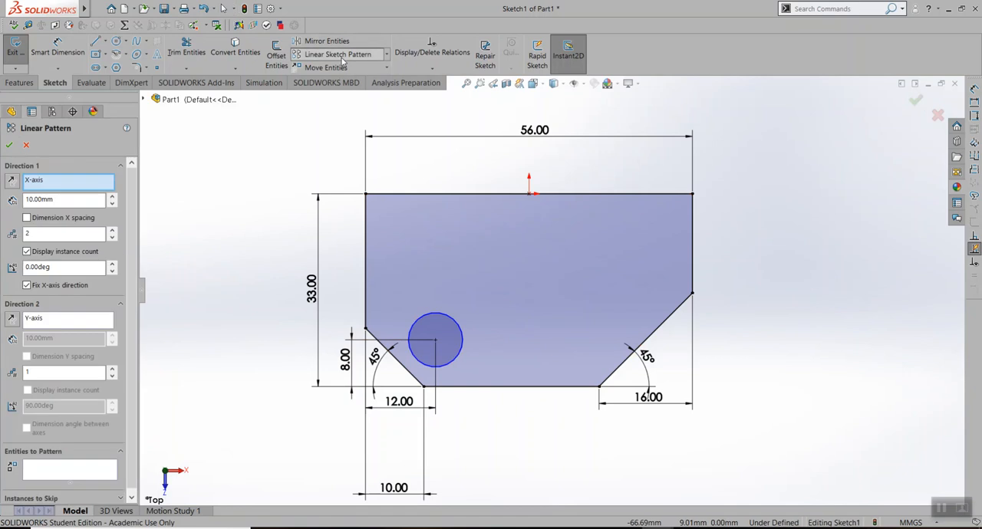
left_click(457, 326)
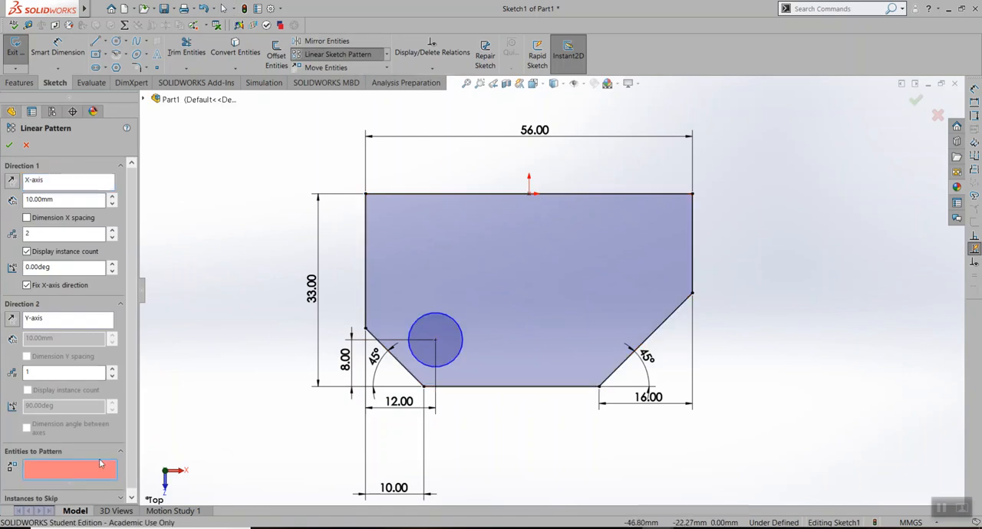
left_click(454, 321)
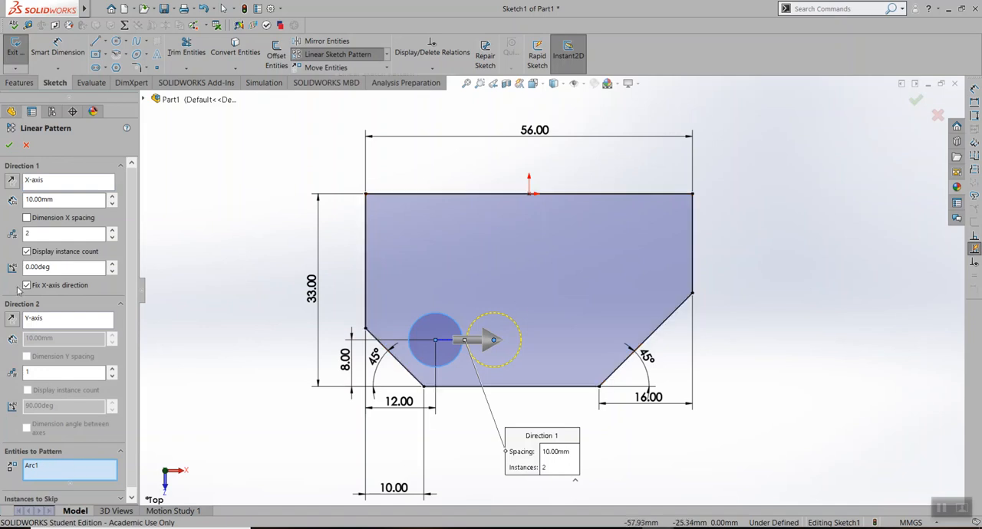
double_click(78, 200)
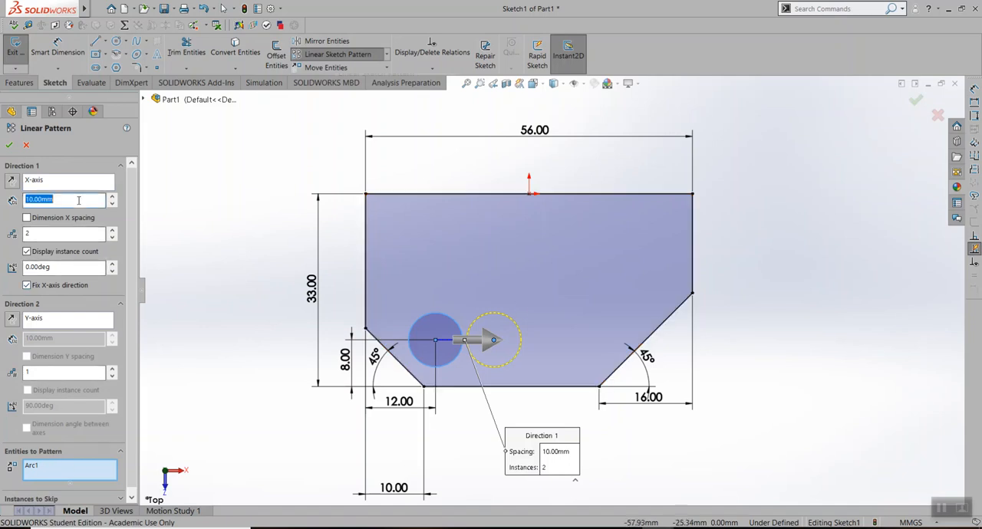
type("27")
key("Return")
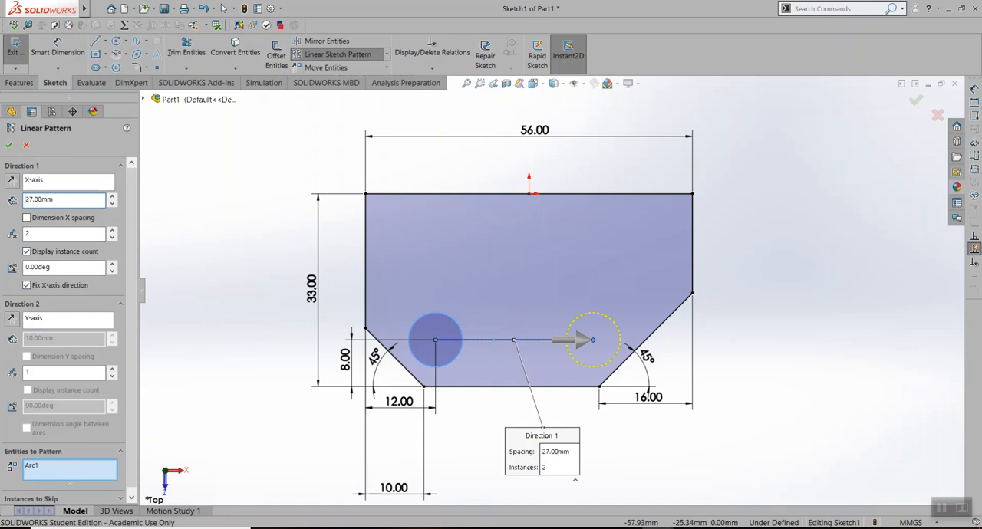
Try the flipped Direction 1 and a count of 4 instances, restoring the original direction and 2 instances
left_click(12, 181)
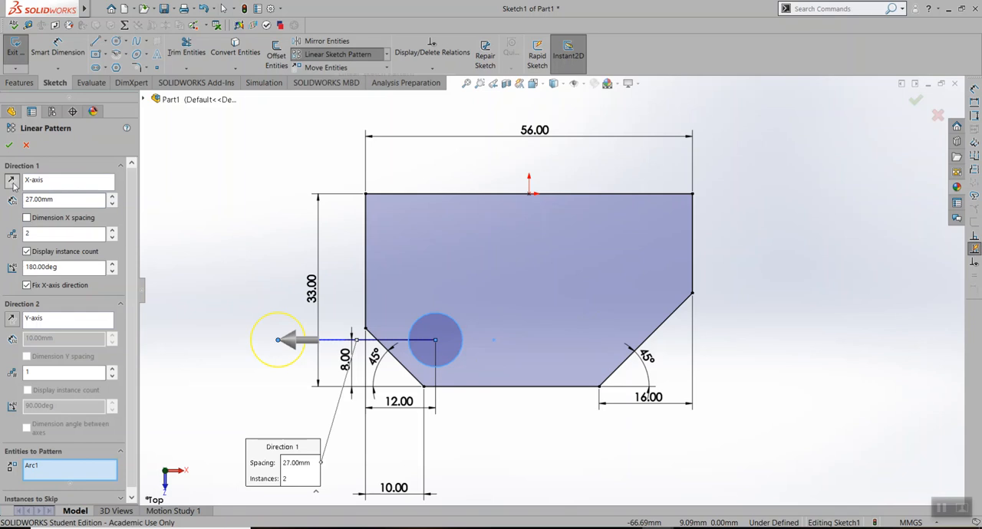
left_click(12, 182)
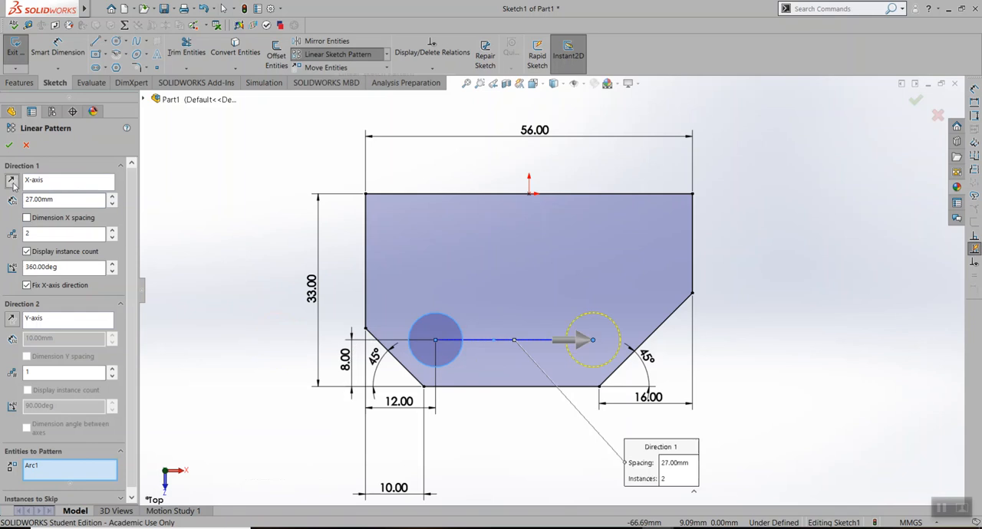
left_click(112, 231)
left_click(113, 231)
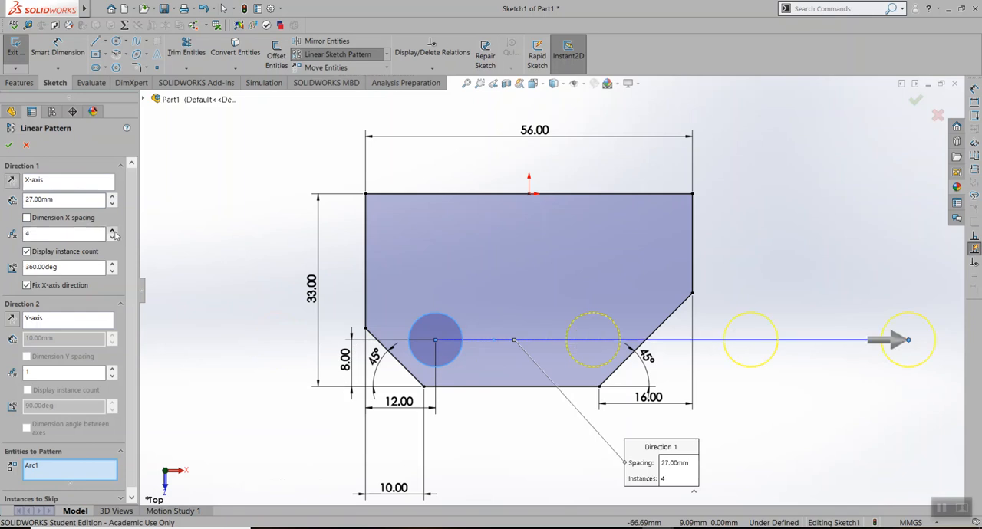
left_click(112, 237)
Try lowering the pattern's Direction 1 angle to 340° and restore it to 360°
left_click(113, 271)
left_click(113, 271)
left_click(113, 271)
left_click(112, 272)
left_click(112, 272)
left_click(112, 272)
left_click(112, 272)
left_click(112, 272)
left_click(112, 273)
left_click(112, 272)
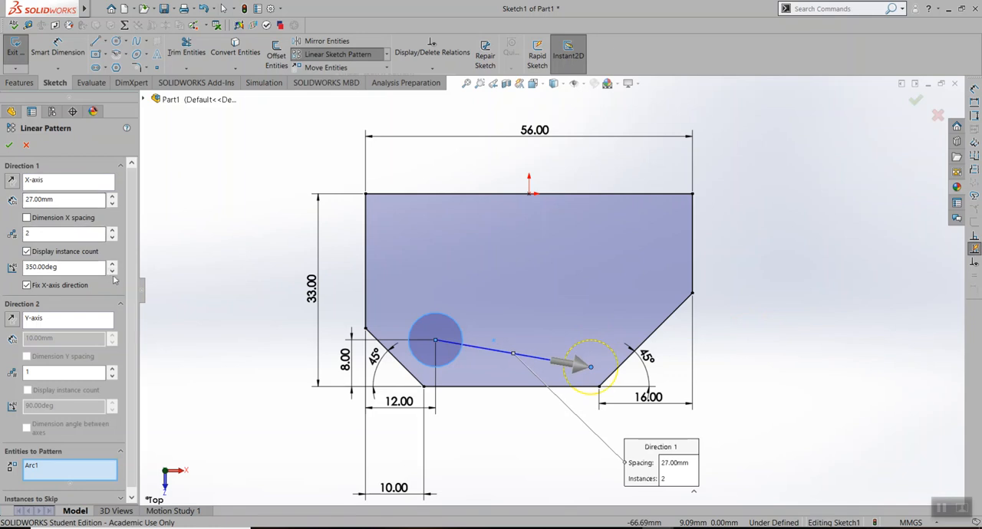
left_click(113, 272)
left_click(113, 272)
left_click(112, 271)
left_click(112, 271)
left_click(112, 272)
left_click(113, 272)
left_click(112, 271)
left_click(113, 272)
left_click(113, 271)
left_click(112, 272)
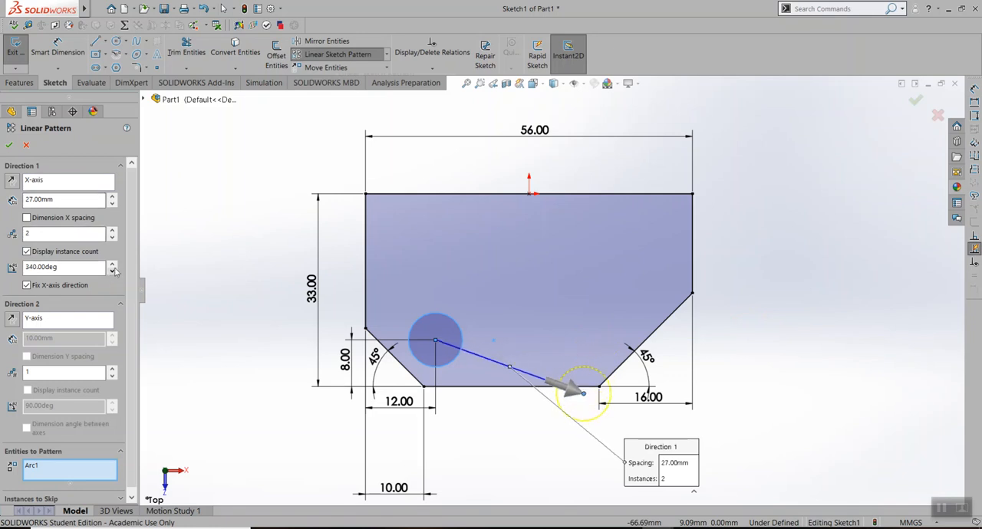
left_click(113, 265)
left_click(114, 265)
left_click(114, 265)
left_click(113, 266)
left_click(114, 266)
left_click(114, 265)
left_click(113, 265)
left_click(114, 265)
left_click(114, 265)
left_click(113, 266)
left_click(114, 265)
left_click(114, 265)
left_click(114, 265)
left_click(114, 265)
left_click(114, 265)
left_click(113, 266)
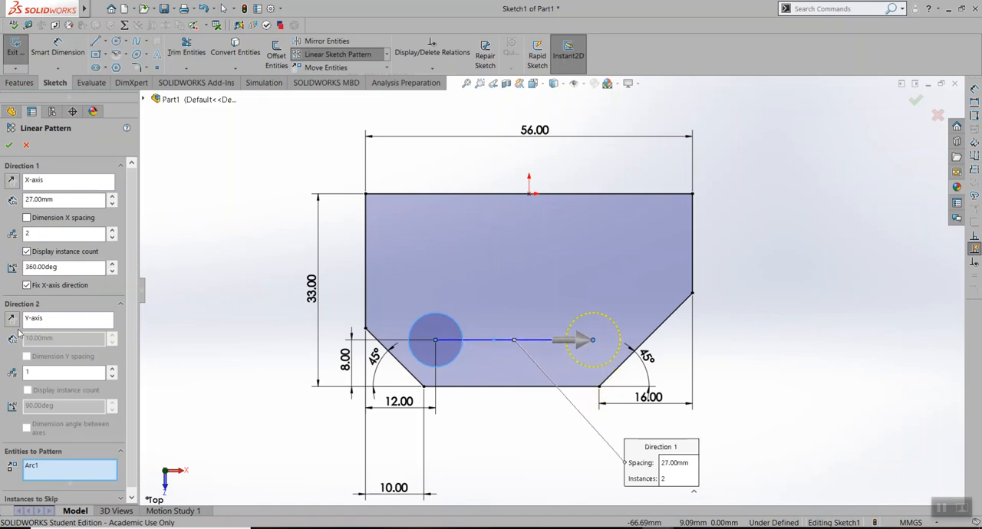
Try 2 instances along the Y-axis, restore the Direction 2 count to 1 and accept the circle pattern
left_click(50, 320)
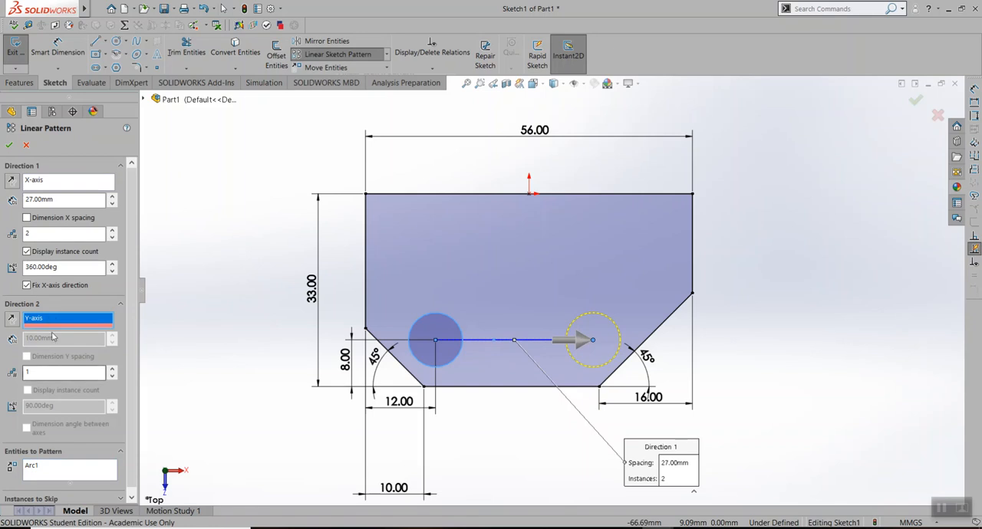
left_click(113, 369)
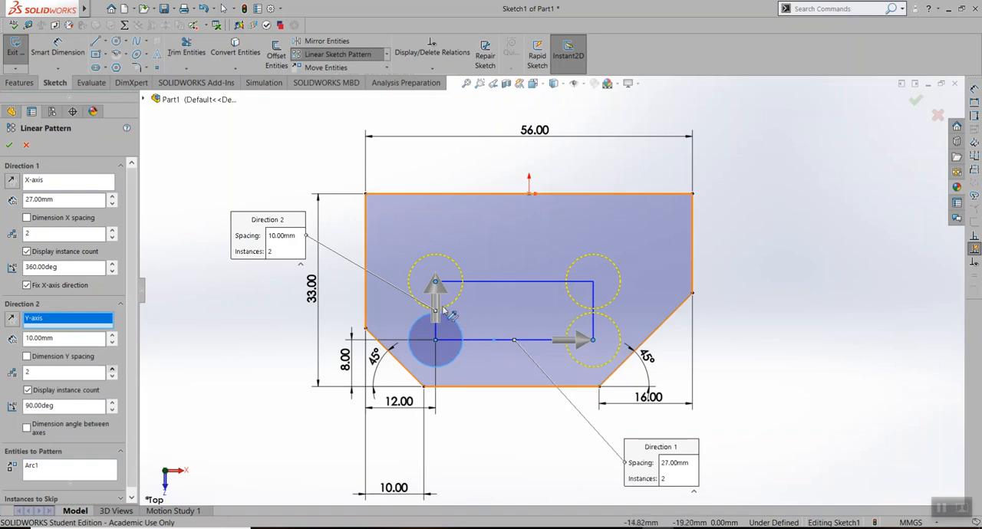
left_click(113, 377)
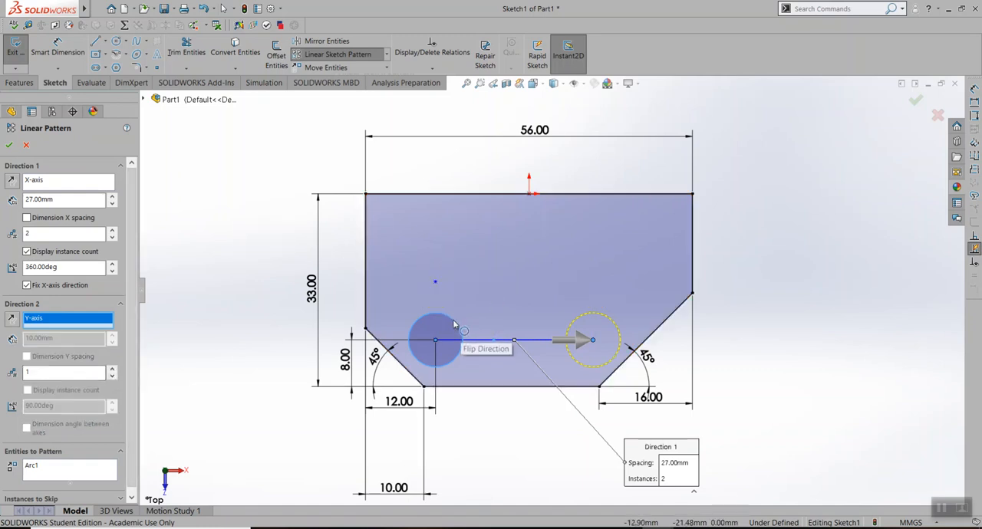
left_click(111, 369)
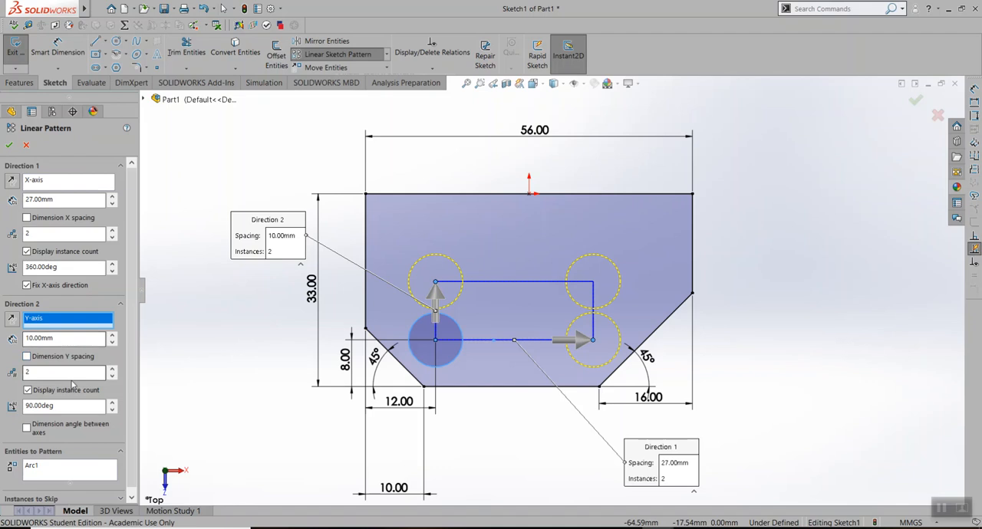
left_click(112, 376)
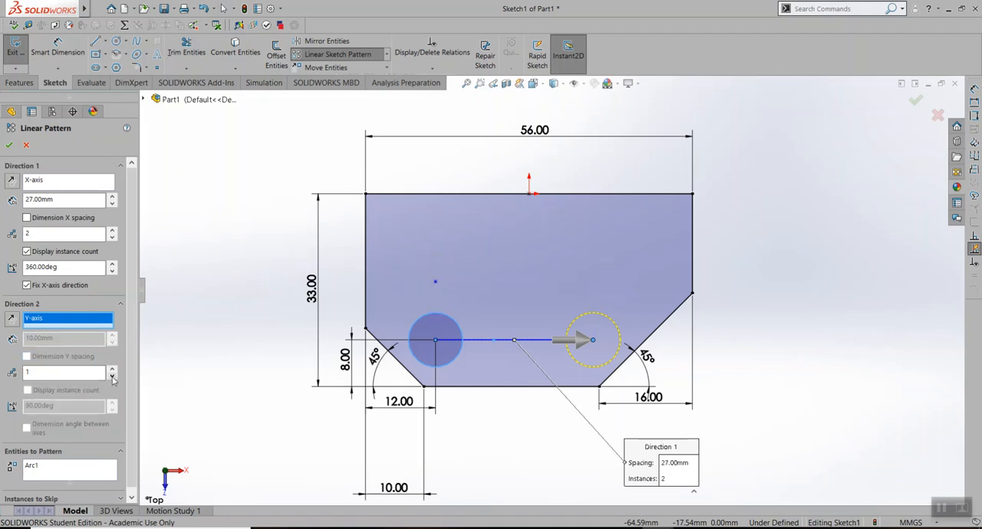
left_click(9, 145)
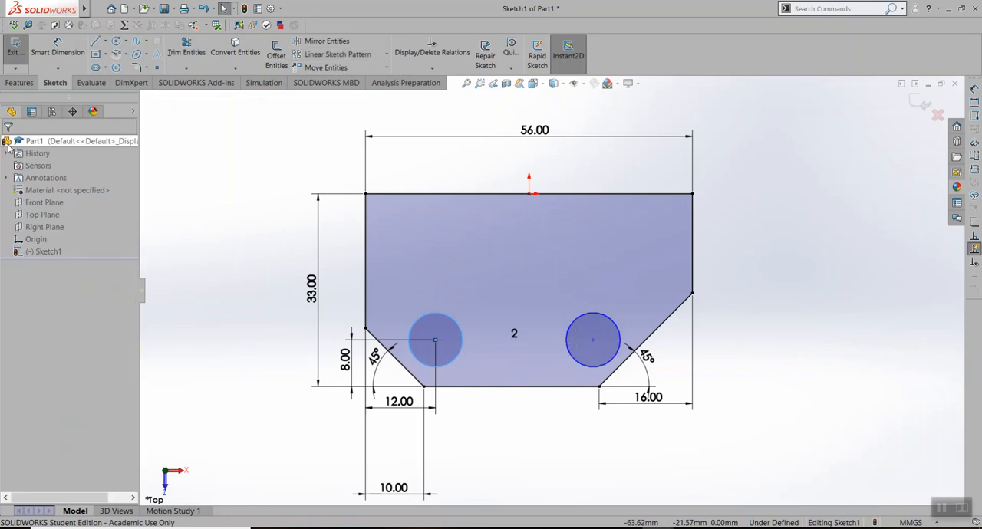
Check the hole details in the Lab Assignment 4 PDF and the base extrude reference sketch, and return to the Part1 sketch in SOLIDWORKS
left_click(650, 527)
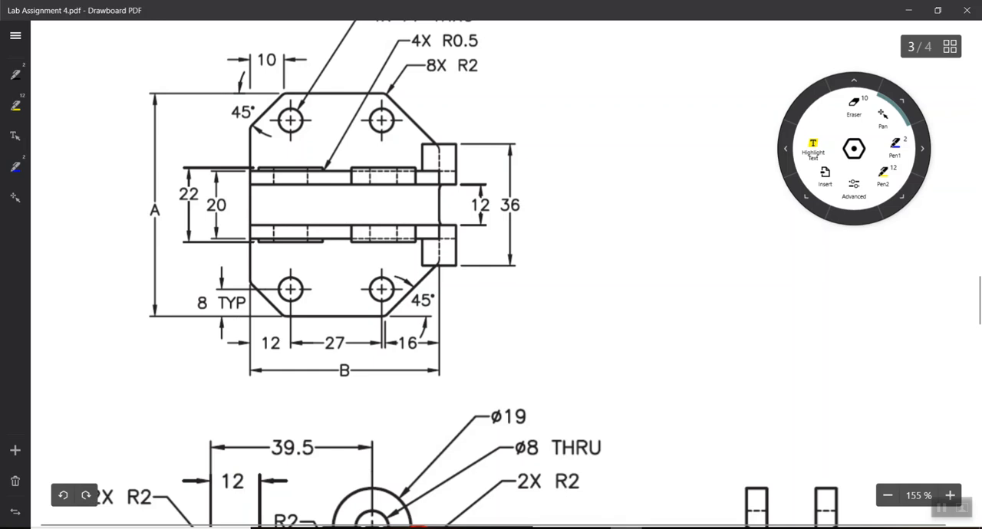
left_click(651, 528)
left_click(589, 482)
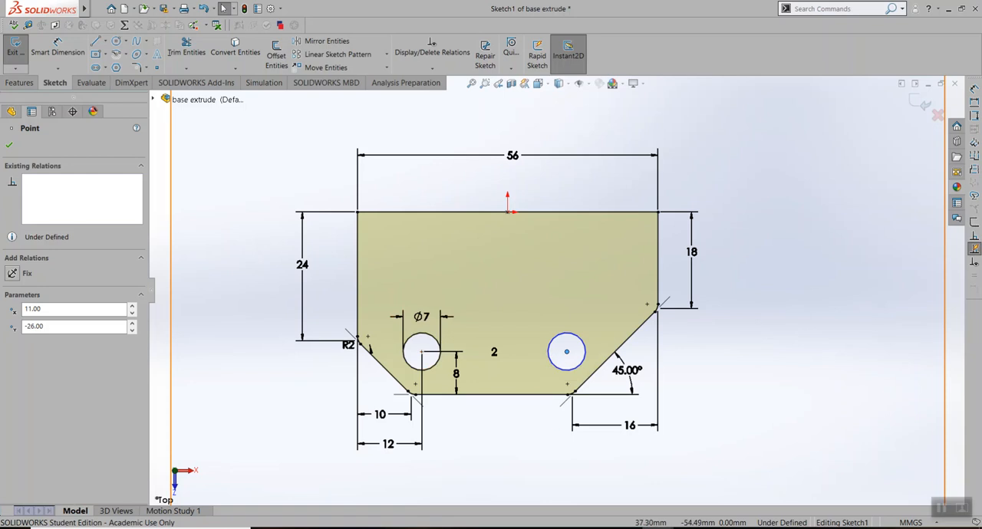
left_click(686, 491)
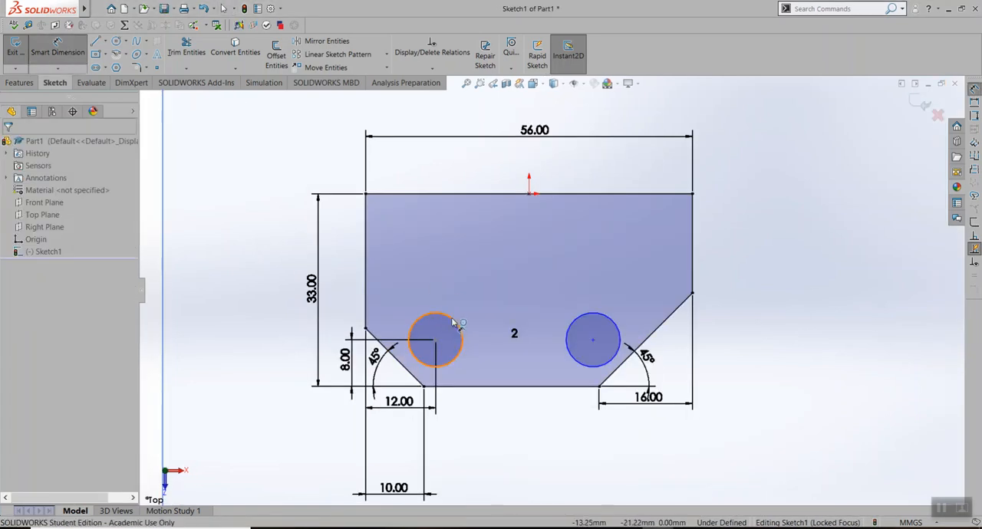
Dimension the left hole circle's diameter at 7 mm, check it against the Lab Assignment 4 PDF and return to the Part1 sketch
left_click(457, 320)
left_click(434, 265)
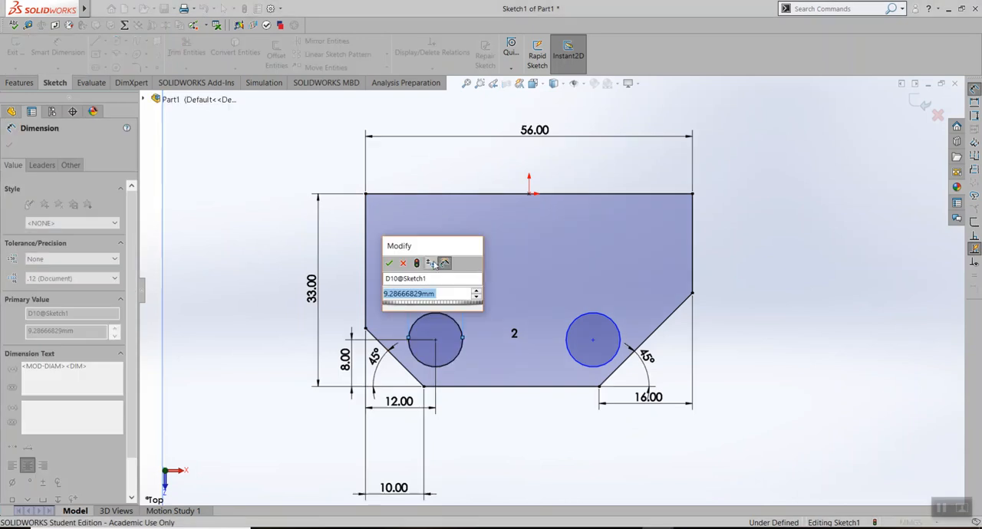
type("7")
key("Return")
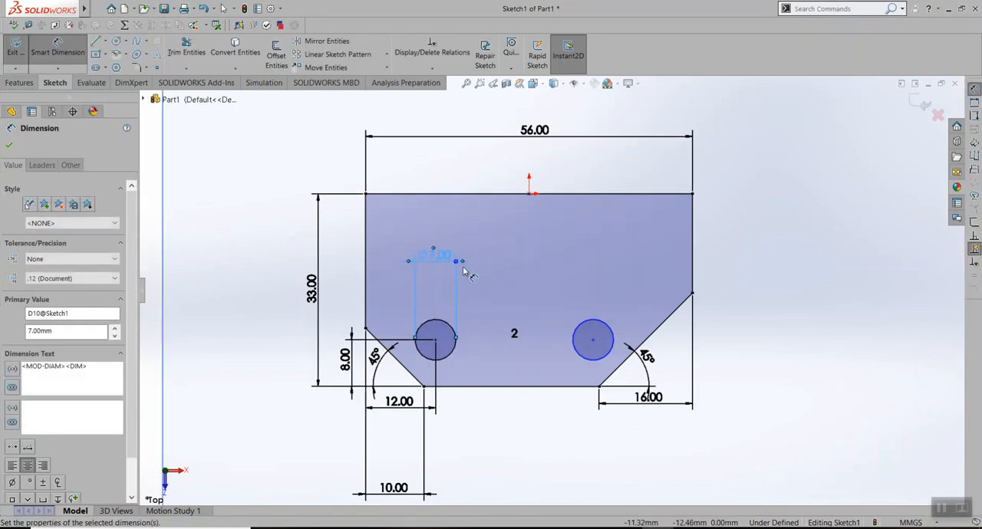
key("alt+Tab")
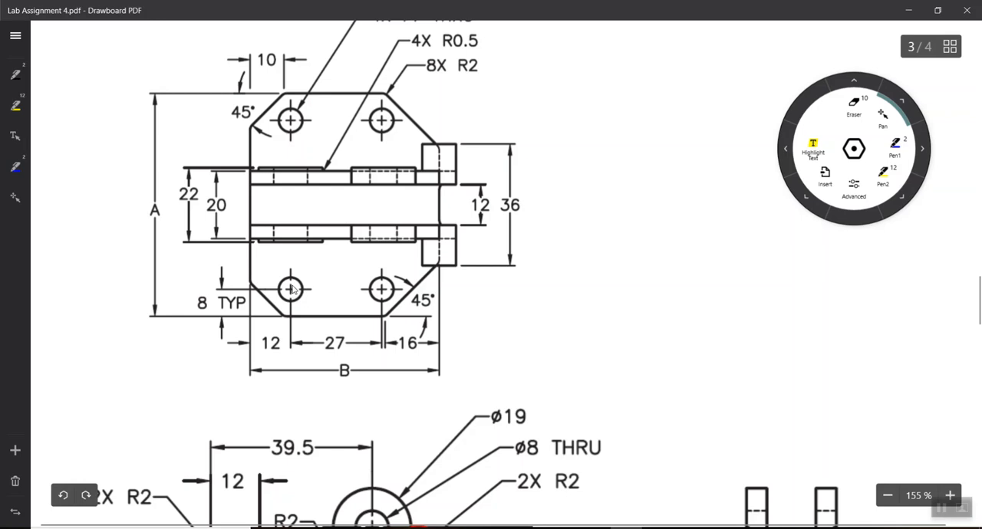
scroll(299, 294, "up", 2)
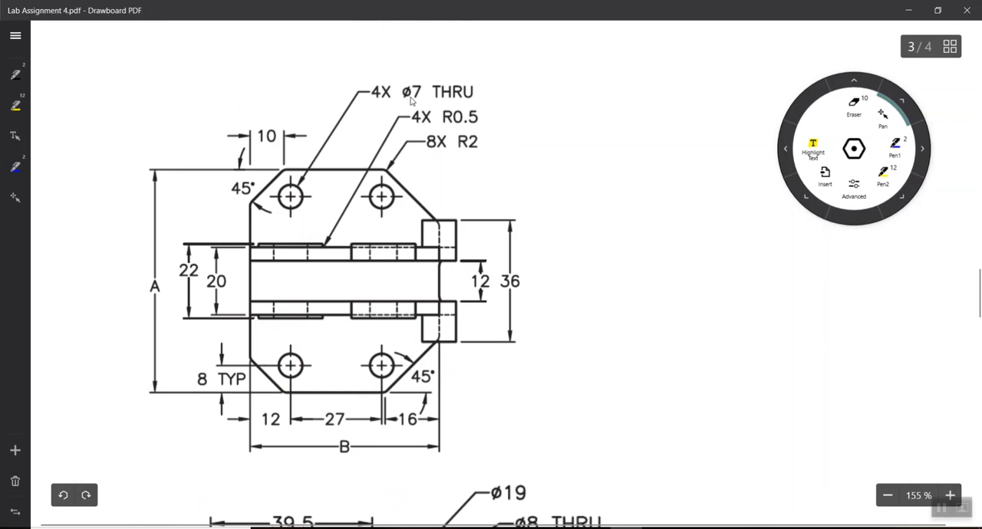
scroll(559, 261, "down", 2)
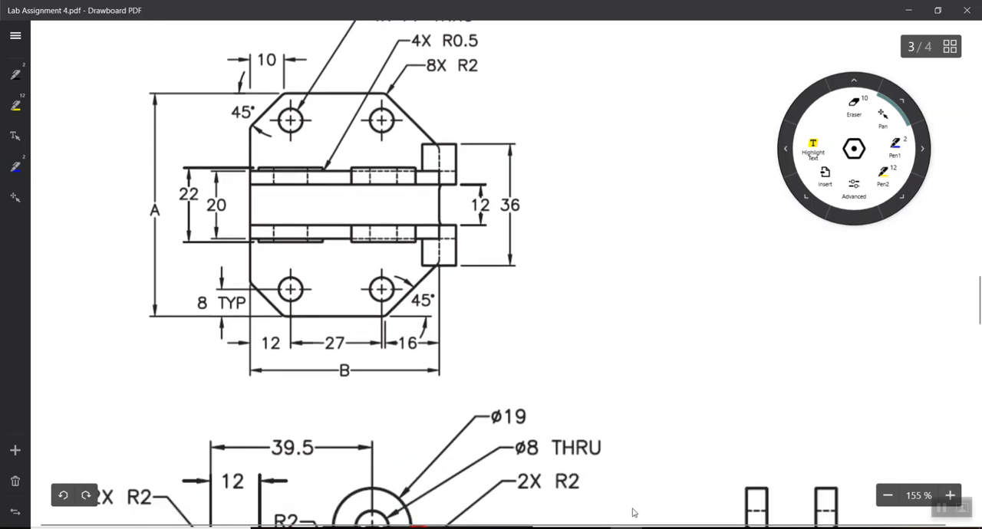
mouse_move(660, 528)
left_click(733, 480)
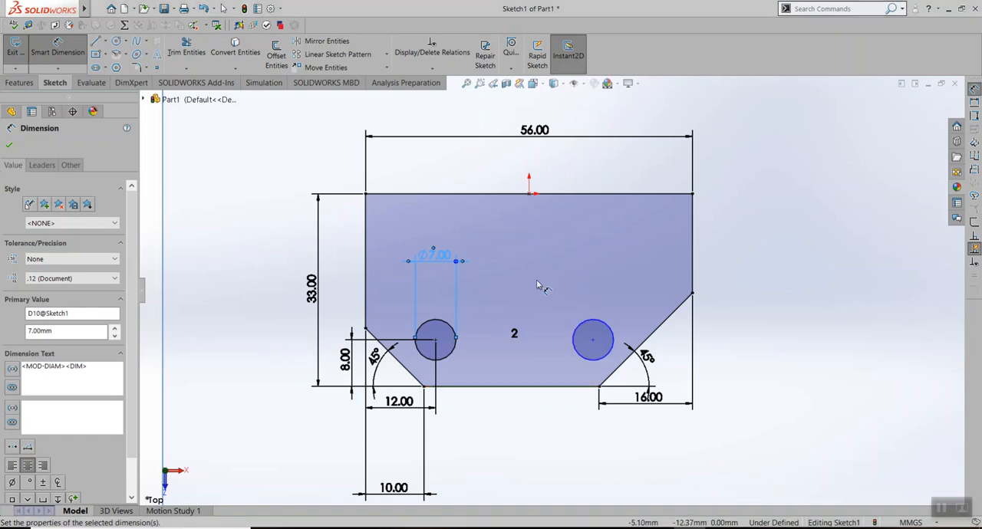
left_click(23, 54)
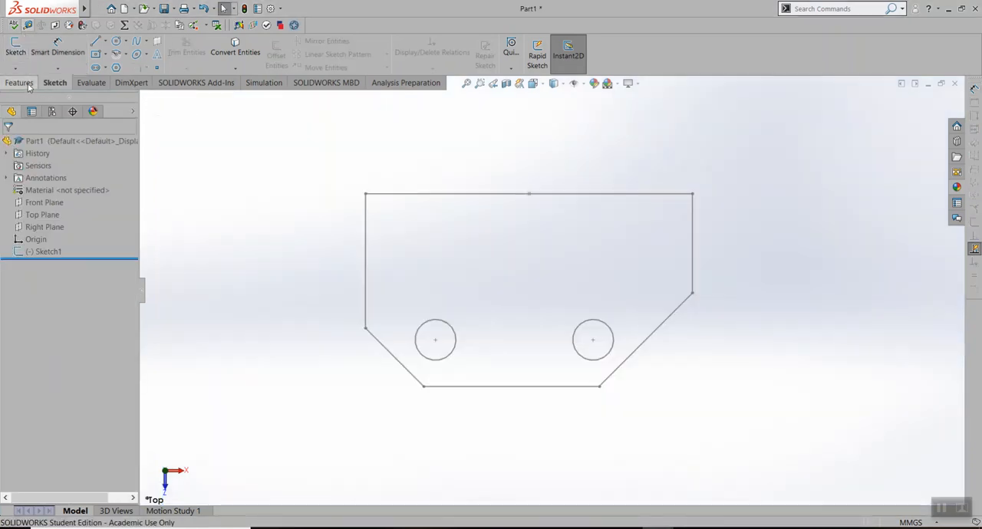
left_click(29, 87)
left_click(49, 253)
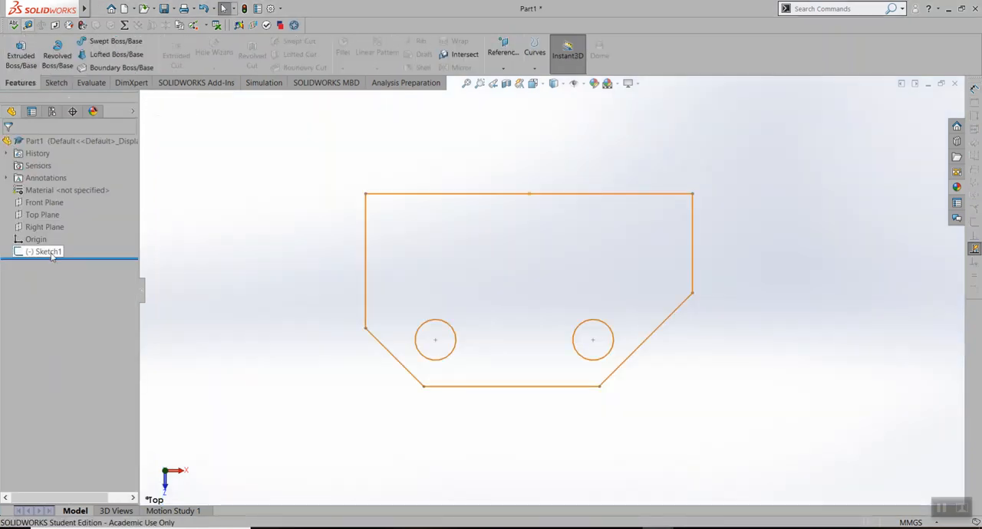
left_click(21, 54)
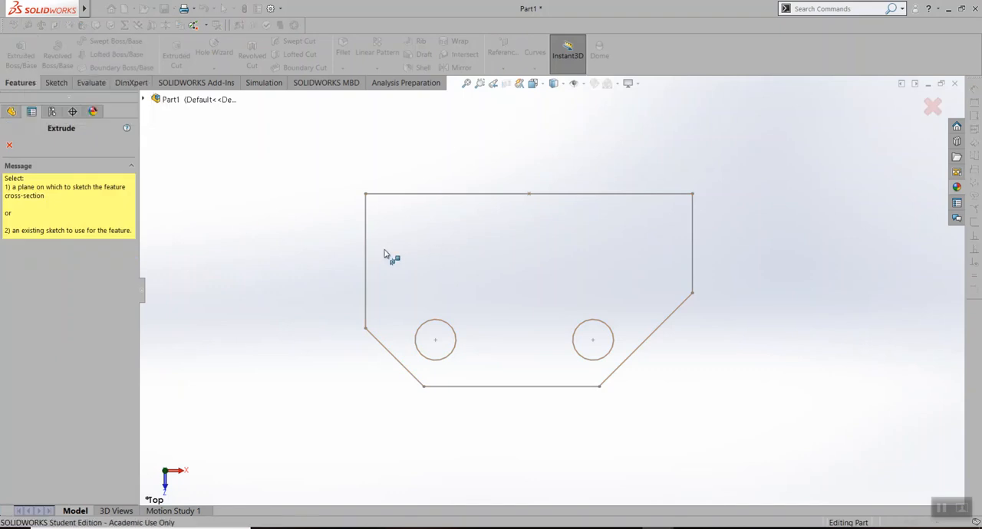
left_click(9, 145)
left_click(46, 252)
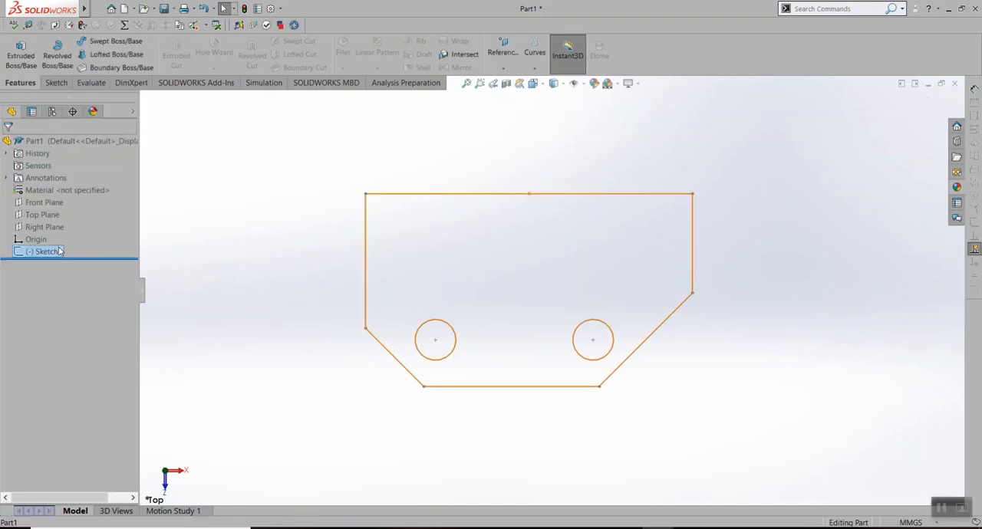
right_click(47, 251)
left_click(66, 214)
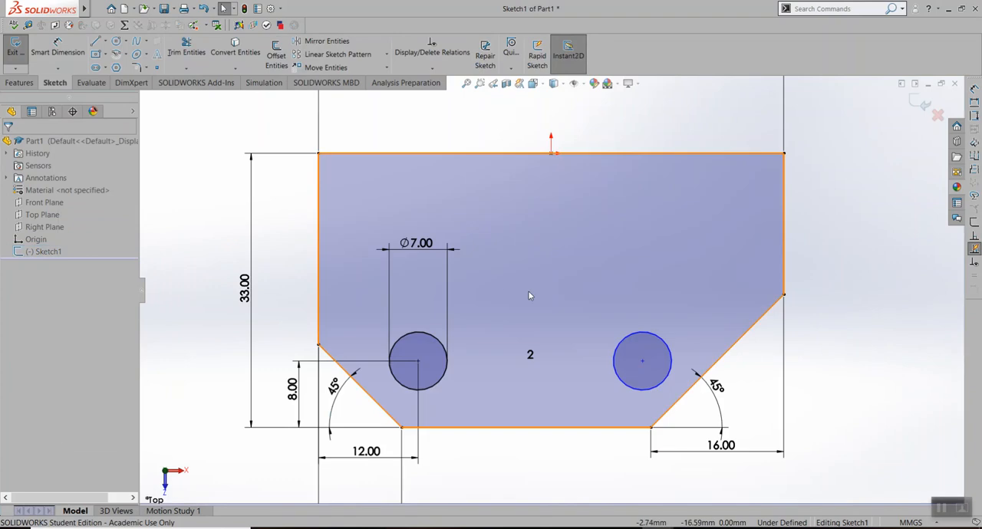
Start an Extruded Boss/Base from the half base plate sketch, consult the Lab Assignment 4 PDF, and reverse the Direction 1 extrusion
left_click(20, 83)
left_click(54, 83)
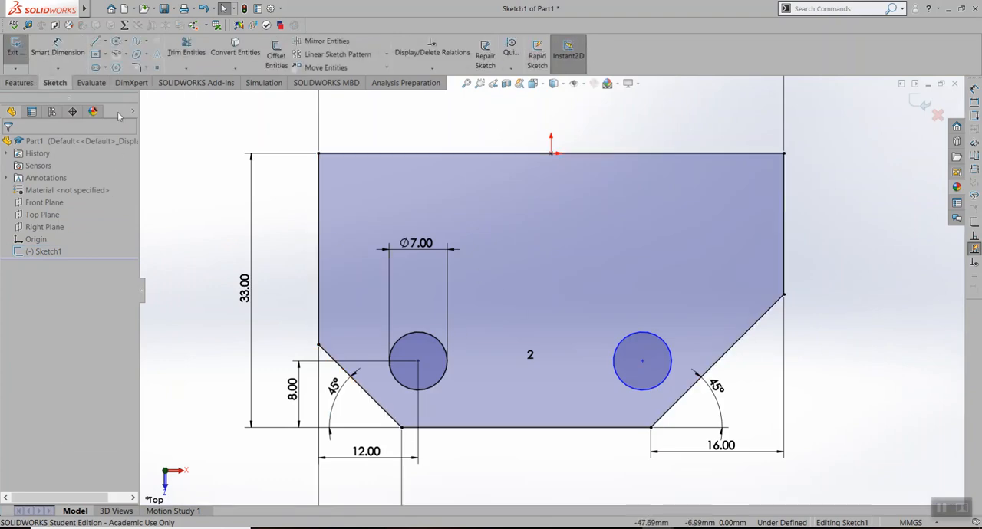
left_click(28, 83)
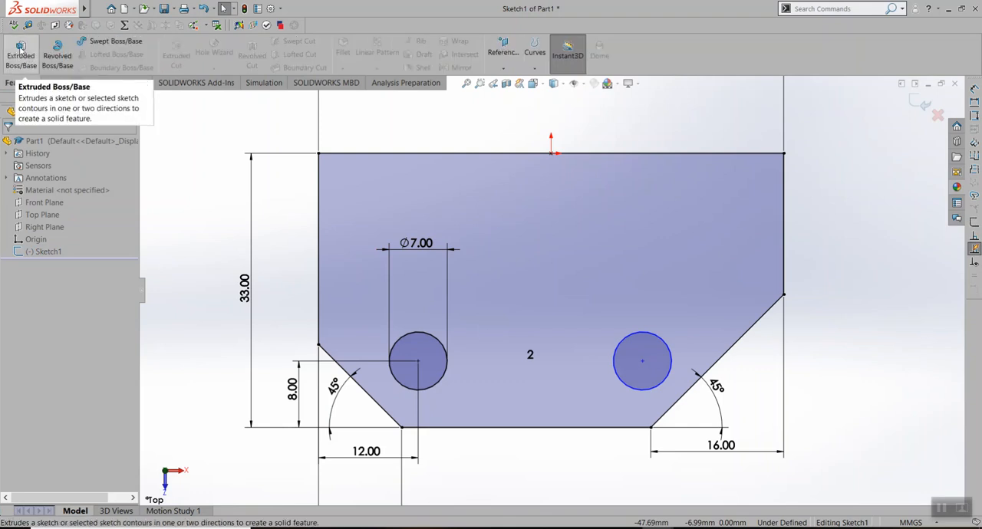
left_click(21, 48)
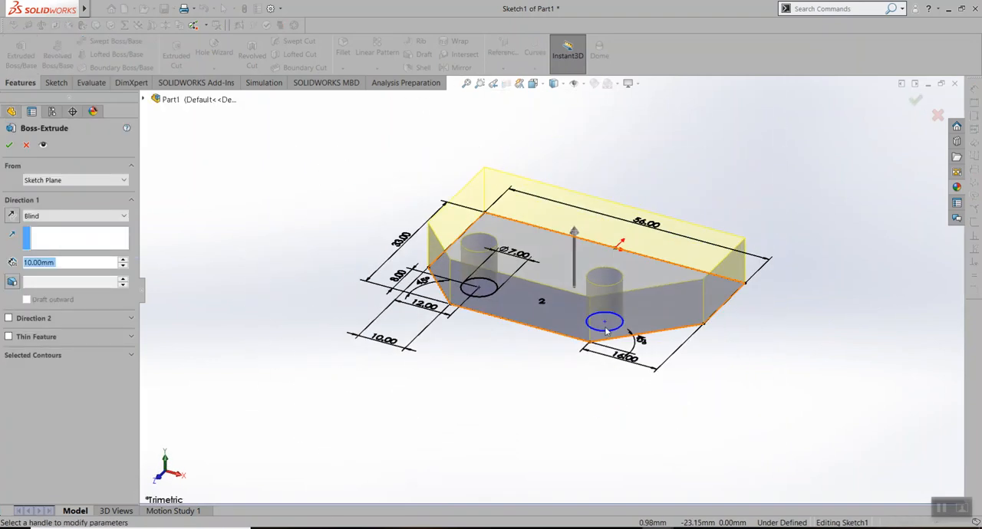
mouse_move(492, 376)
middle_mouse_down()
mouse_move(554, 391)
mouse_move(511, 468)
mouse_move(534, 363)
mouse_move(537, 437)
mouse_move(567, 397)
mouse_move(787, 355)
mouse_move(787, 328)
mouse_move(789, 391)
mouse_move(789, 302)
middle_mouse_up()
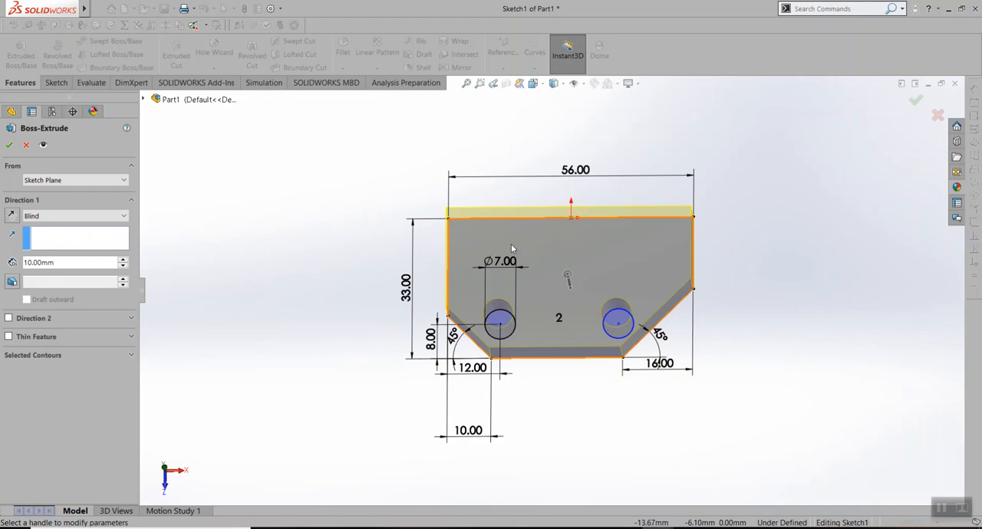
scroll(512, 234, "down", 2)
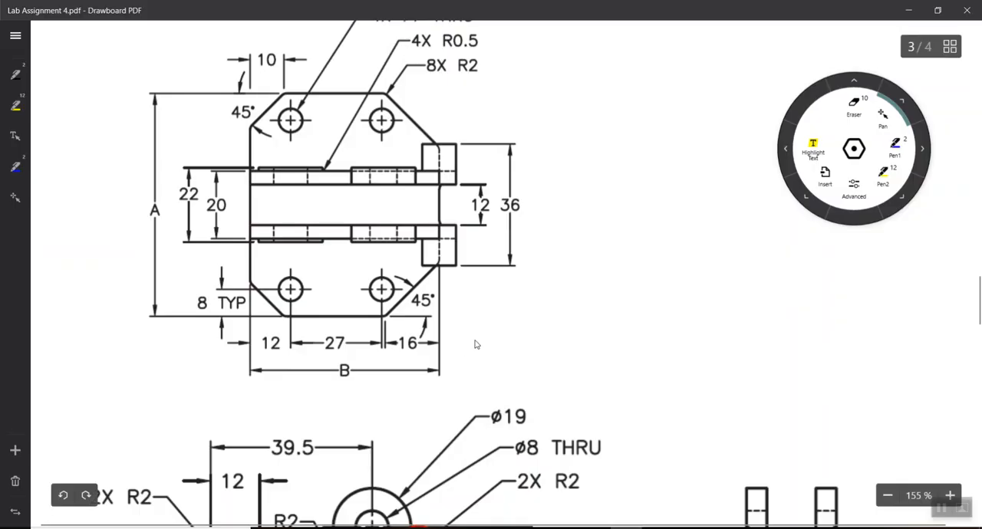
scroll(467, 344, "up", 2, "ctrl")
scroll(502, 391, "down", 3)
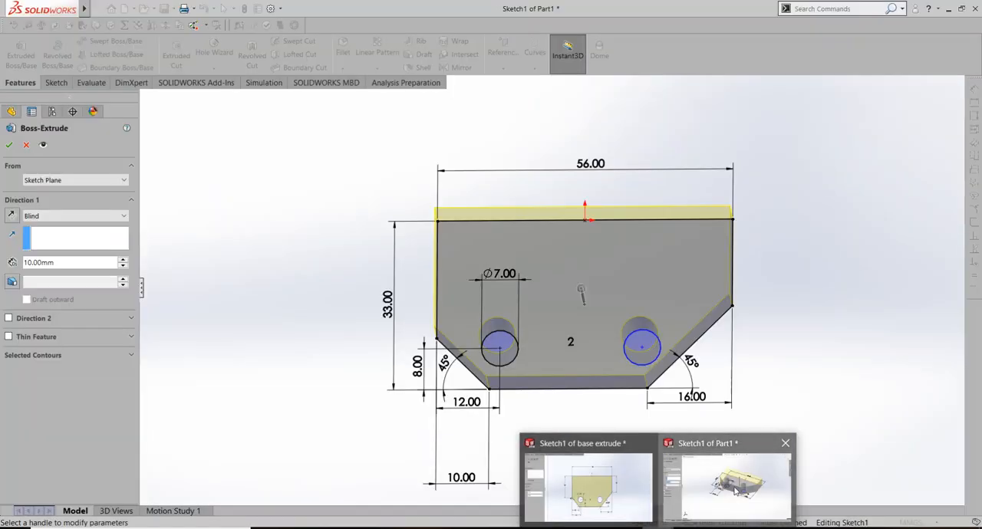
left_click(710, 482)
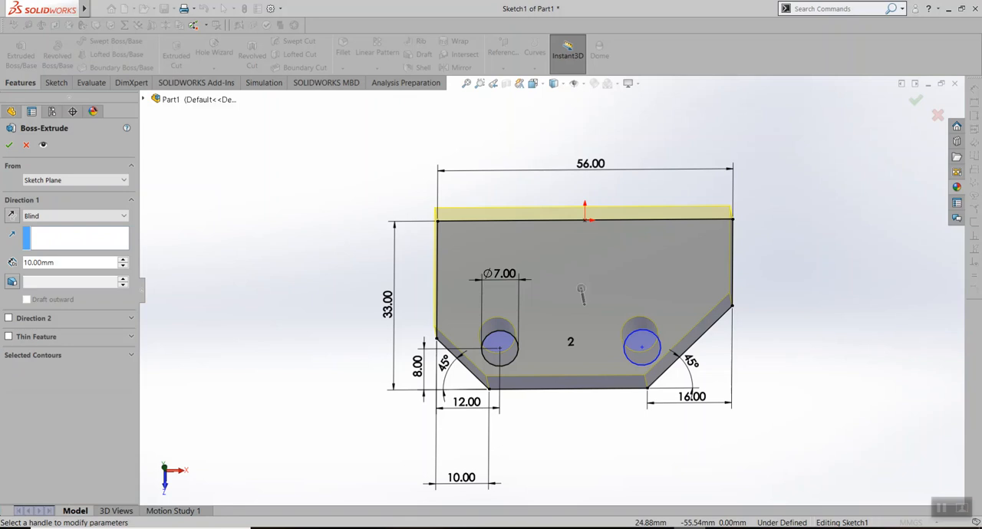
middle_click_drag(331, 351, 325, 268)
left_click(11, 216)
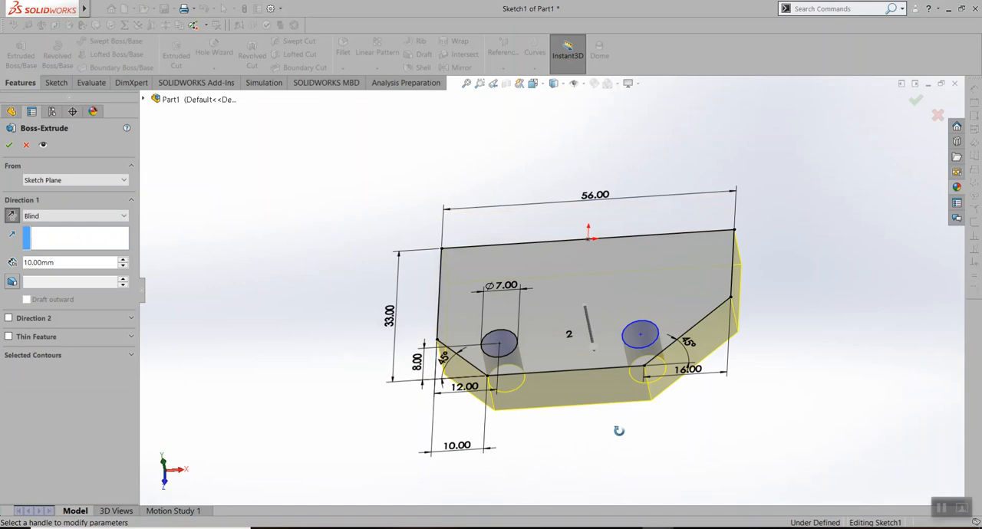
middle_click_drag(620, 436, 598, 443)
Set the blind extrusion depth of the half base plate to 4 mm and accept the feature
left_click(124, 266)
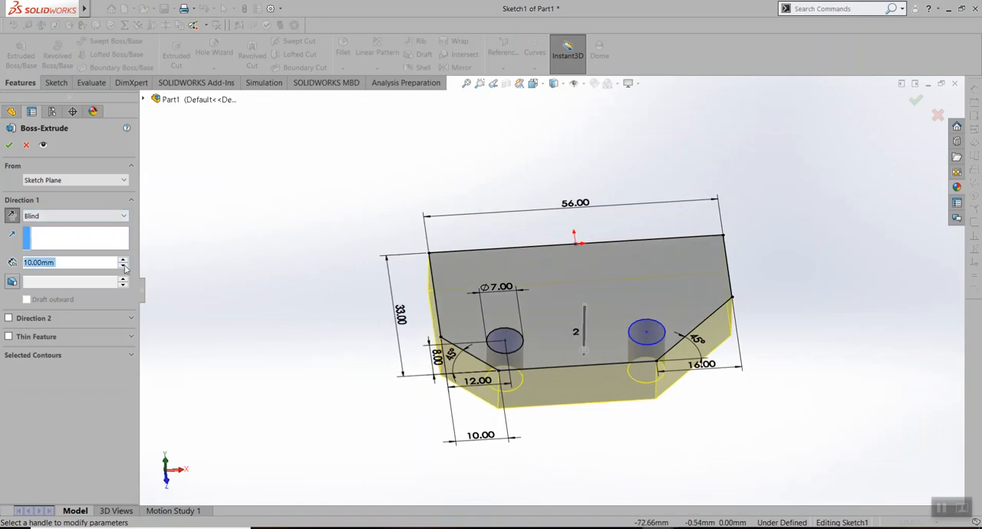
left_click(97, 263)
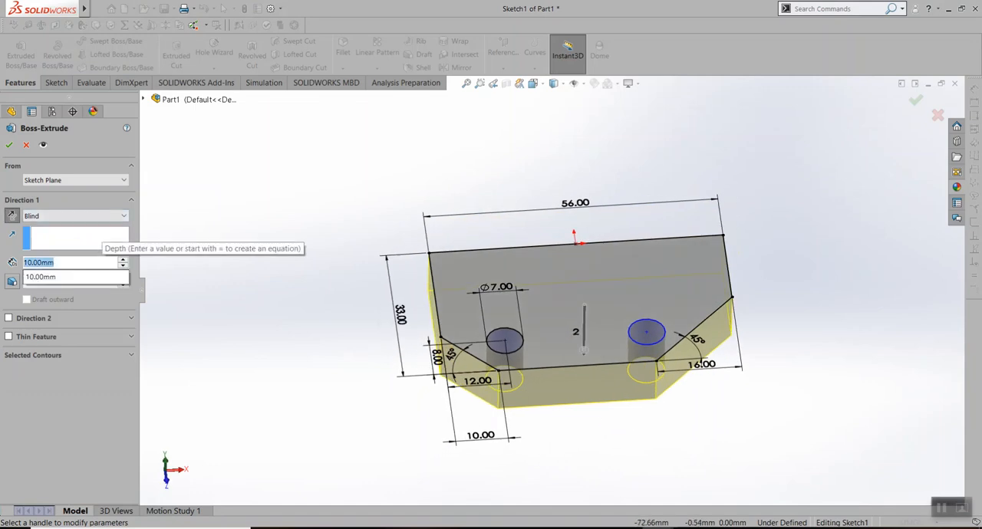
type("4")
key("Return")
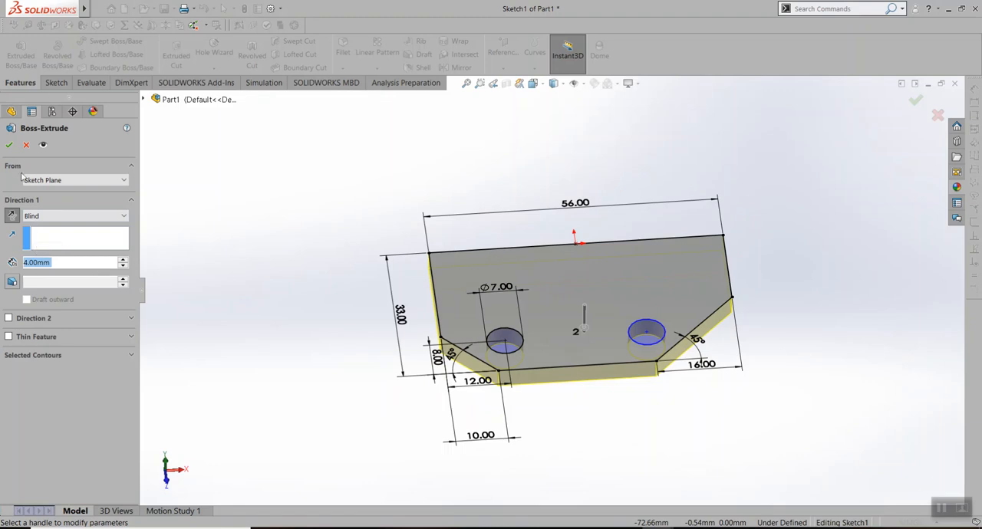
left_click(9, 144)
middle_click_drag(476, 307, 521, 345)
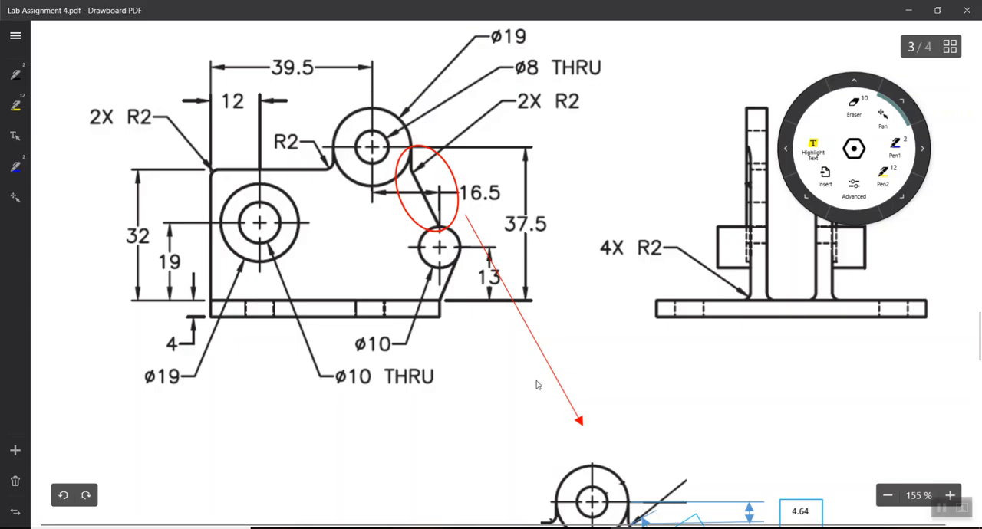
Examine the top, front and side views in the Lab Assignment 4 PDF for the upright plates' dimensions and return to Part1 in SOLIDWORKS
scroll(788, 313, "up", 1)
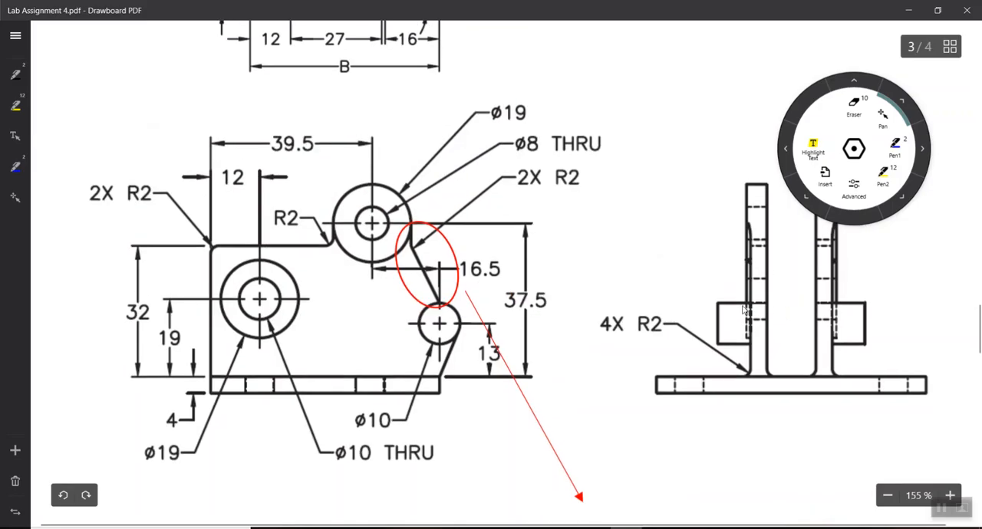
scroll(511, 360, "up", 2)
scroll(488, 369, "down", 2)
scroll(427, 387, "down", 2, "ctrl")
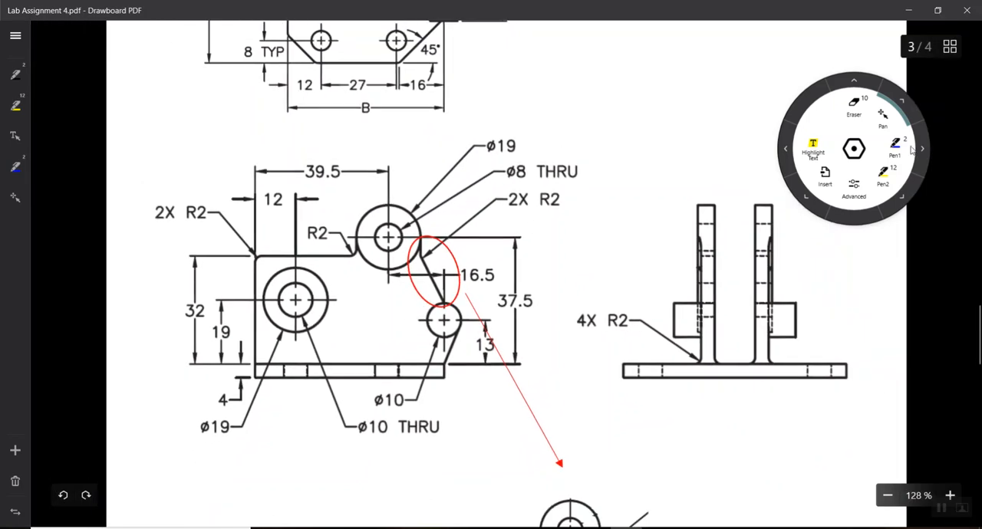
left_click(854, 150)
scroll(399, 284, "down", 2, "ctrl")
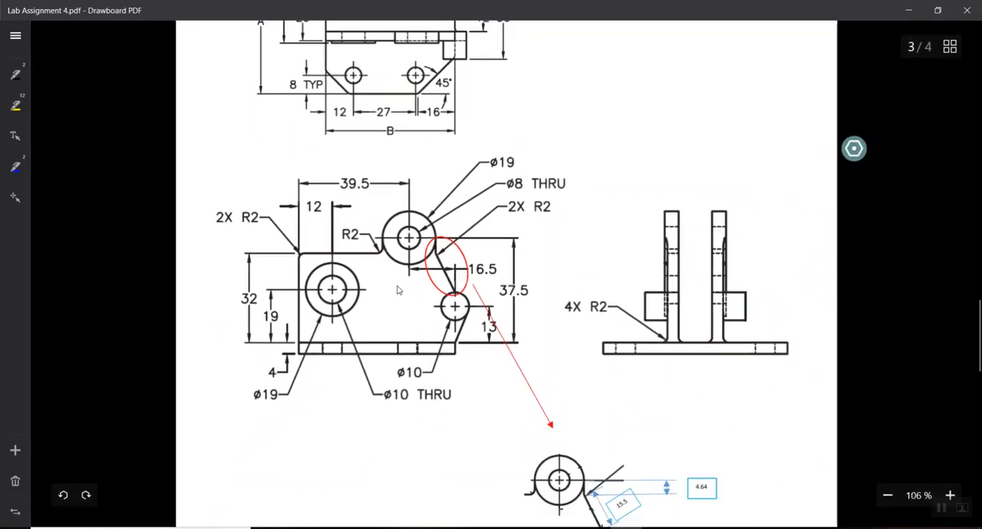
scroll(422, 256, "down", 1)
scroll(401, 281, "up", 3)
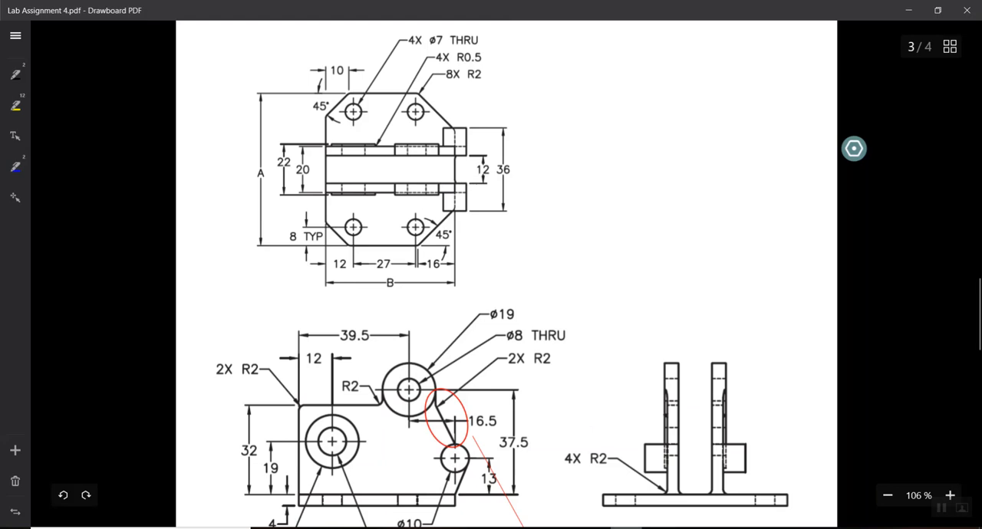
left_click(644, 451)
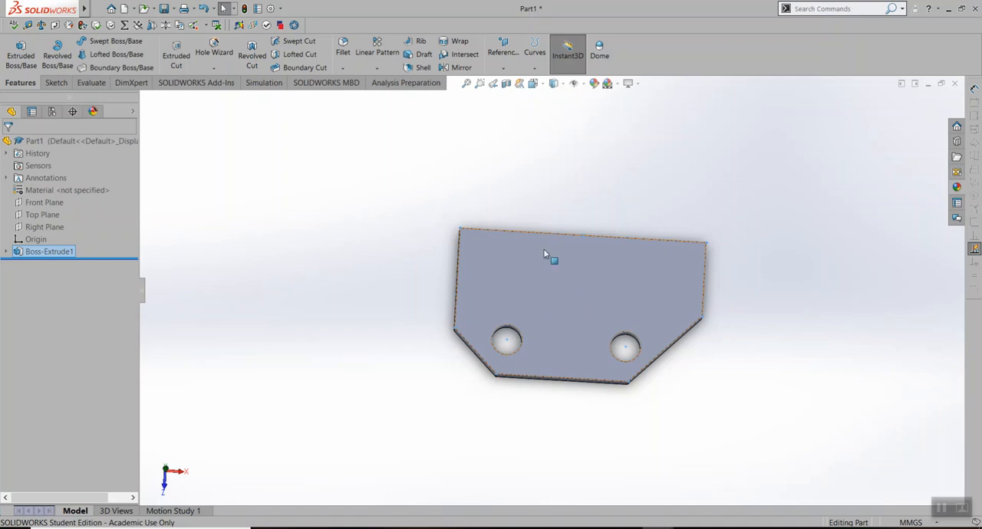
middle_click_drag(663, 255, 602, 331)
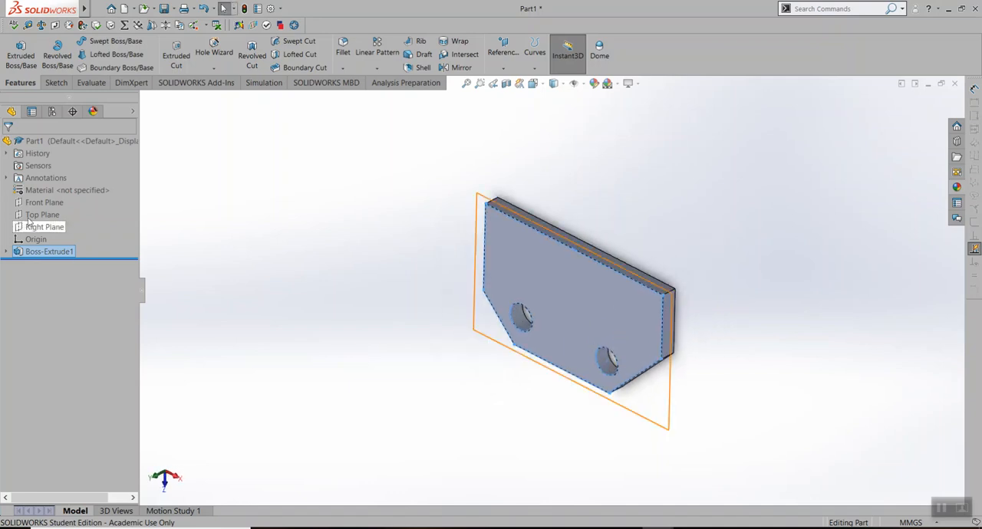
left_click(46, 204)
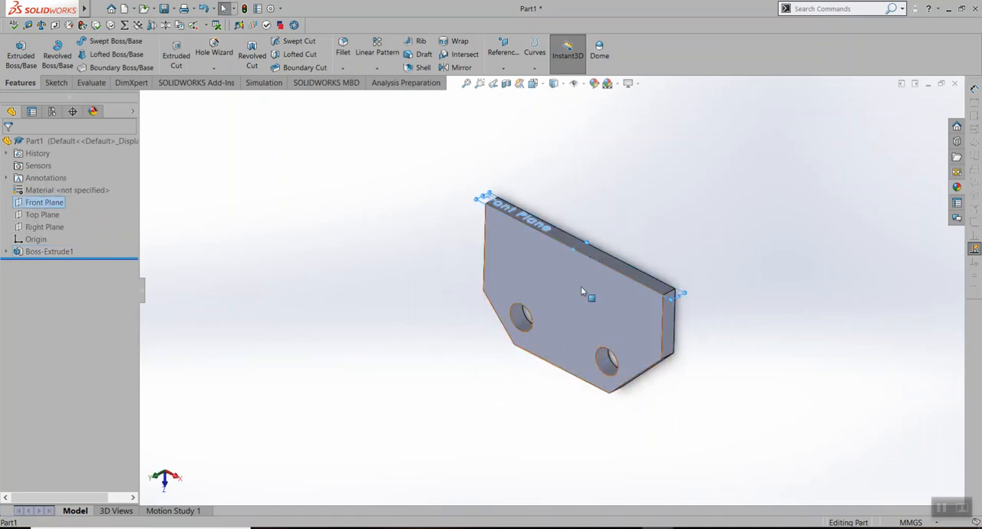
key("ctrl+8")
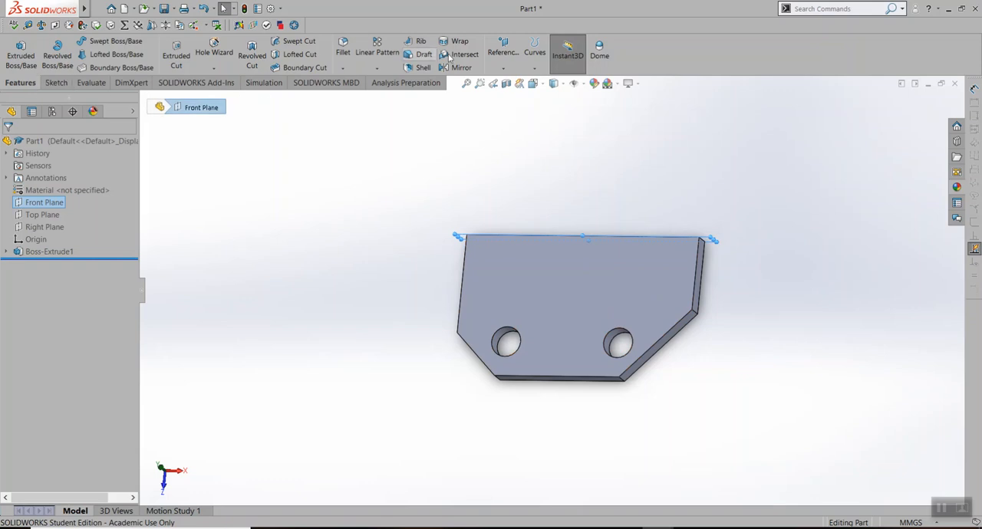
middle_click_drag(328, 238, 345, 160)
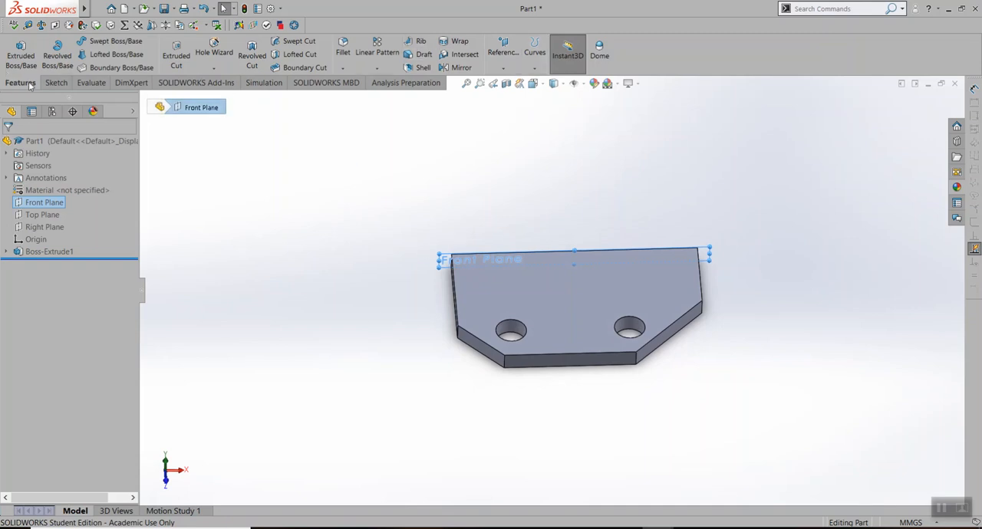
left_click(506, 60)
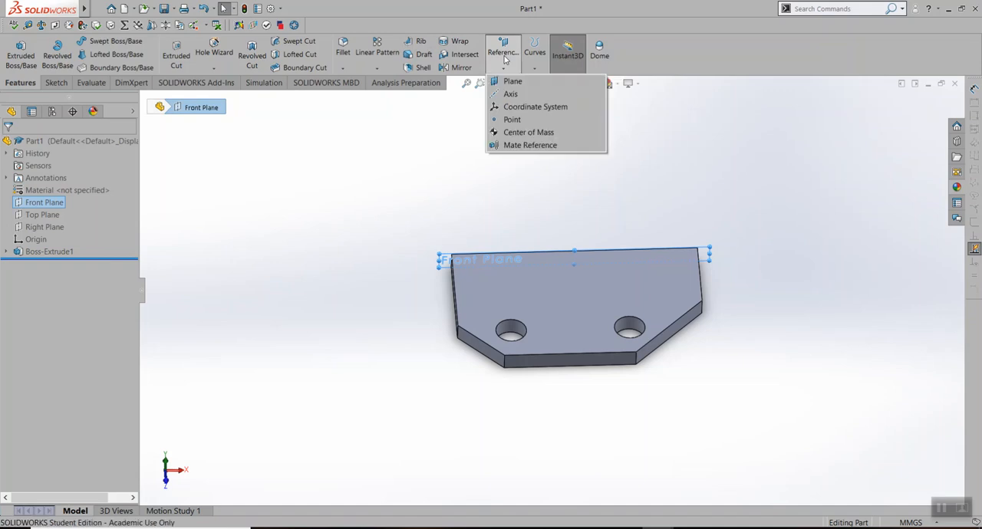
left_click(509, 87)
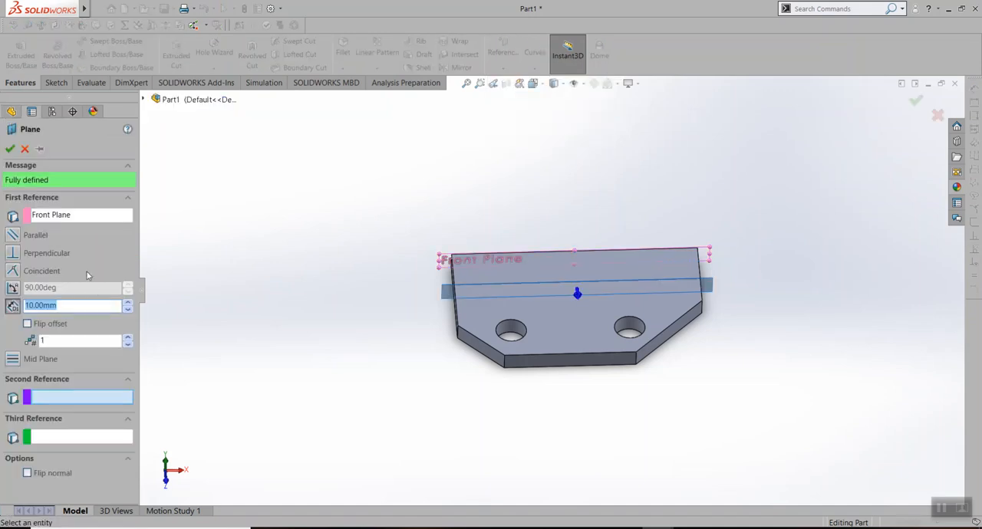
middle_click_drag(373, 223, 260, 256)
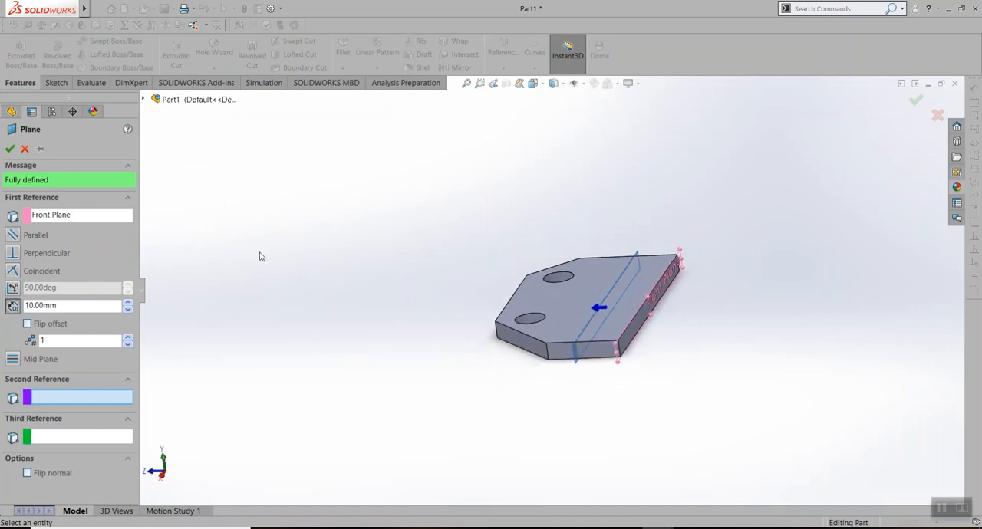
left_click(13, 236)
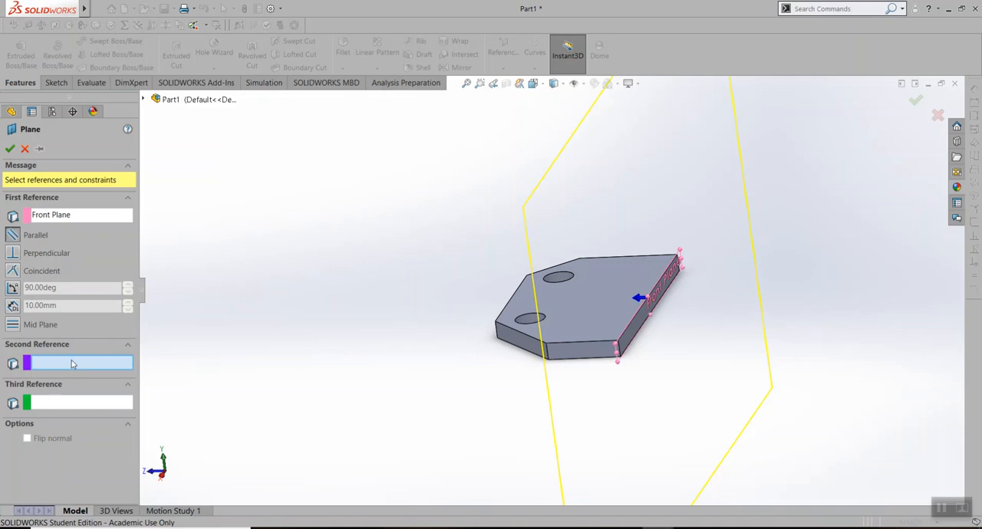
left_click(635, 328)
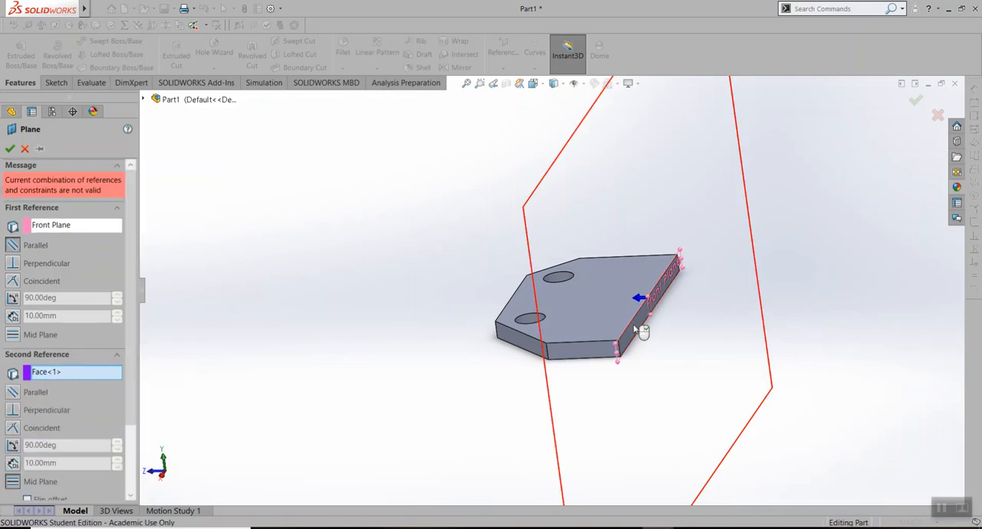
middle_click_drag(632, 361, 521, 374)
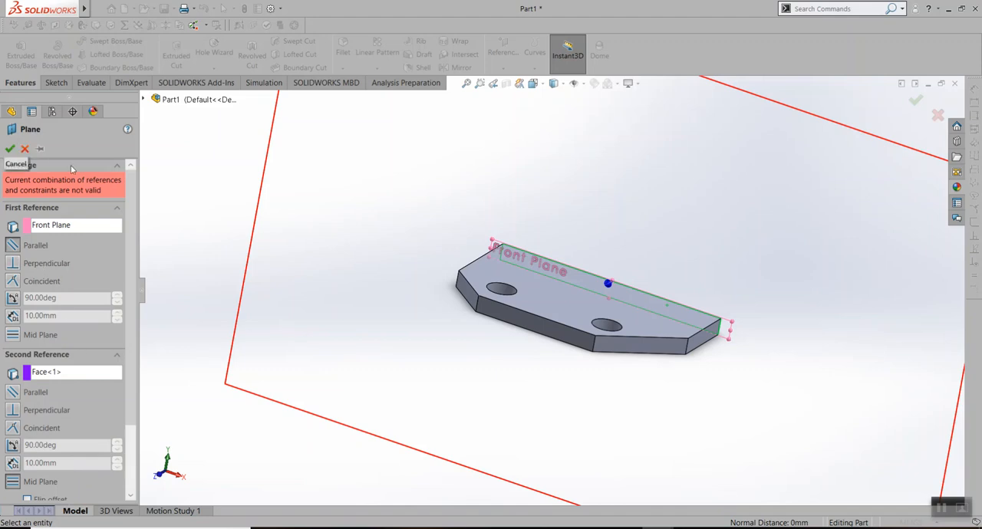
scroll(609, 296, "up", 3)
left_click(24, 149)
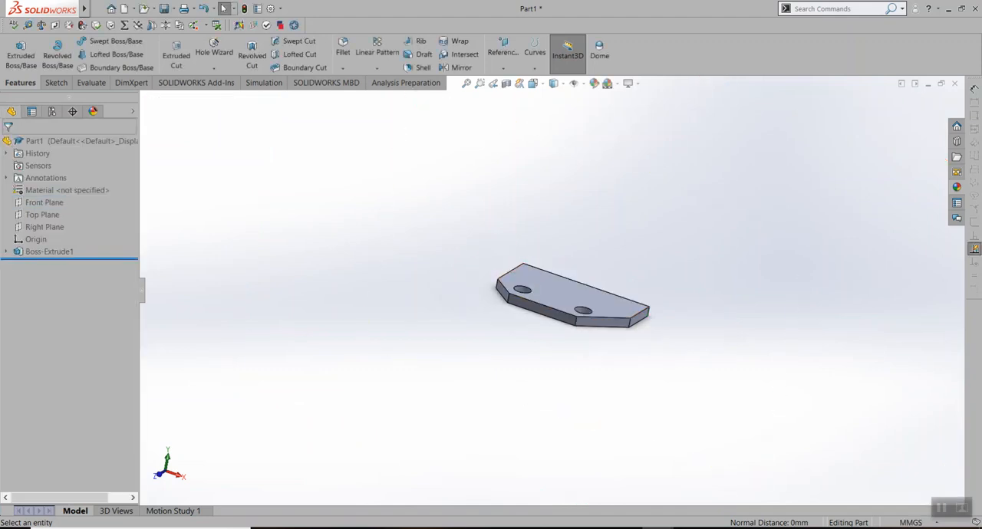
Switch to the finished base extrude part and exit its open Sketch1
mouse_move(652, 526)
left_click(544, 480)
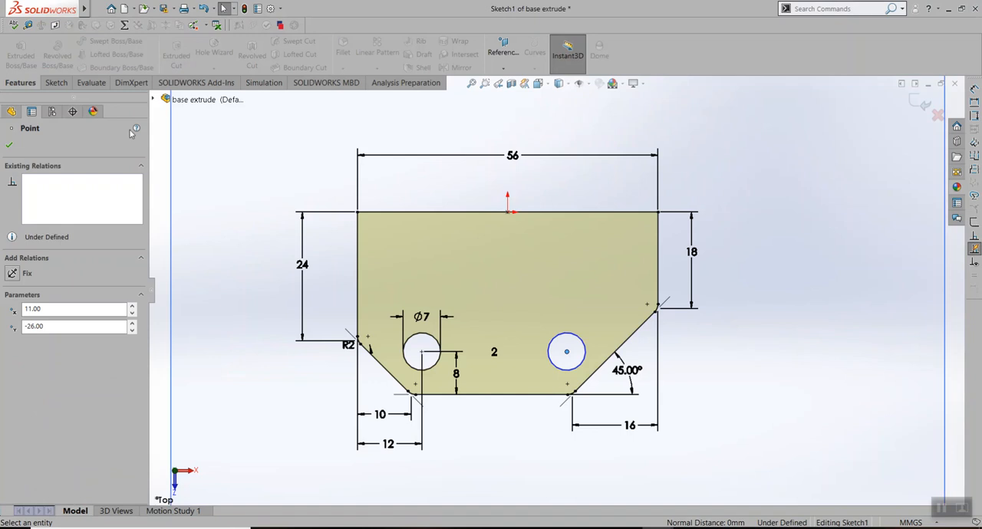
left_click(13, 146)
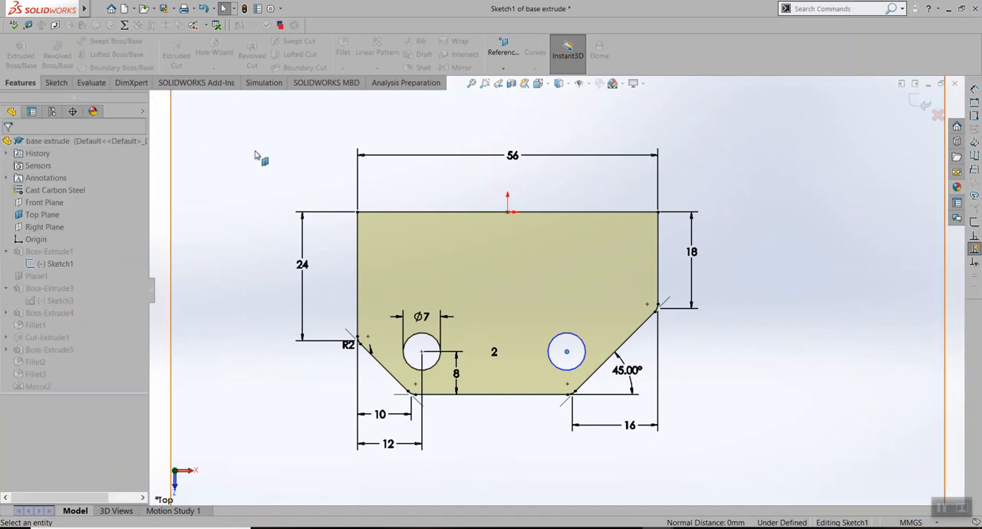
left_click(55, 83)
left_click(15, 48)
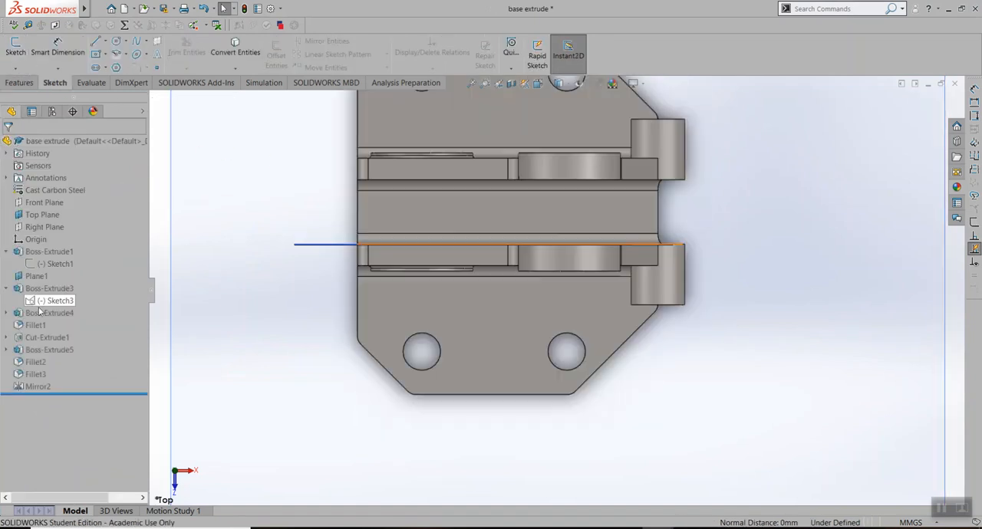
Examine the reference face and offset settings of Plane1 in the base extrude part, close its definition unchanged and return to Part1
right_click(35, 280)
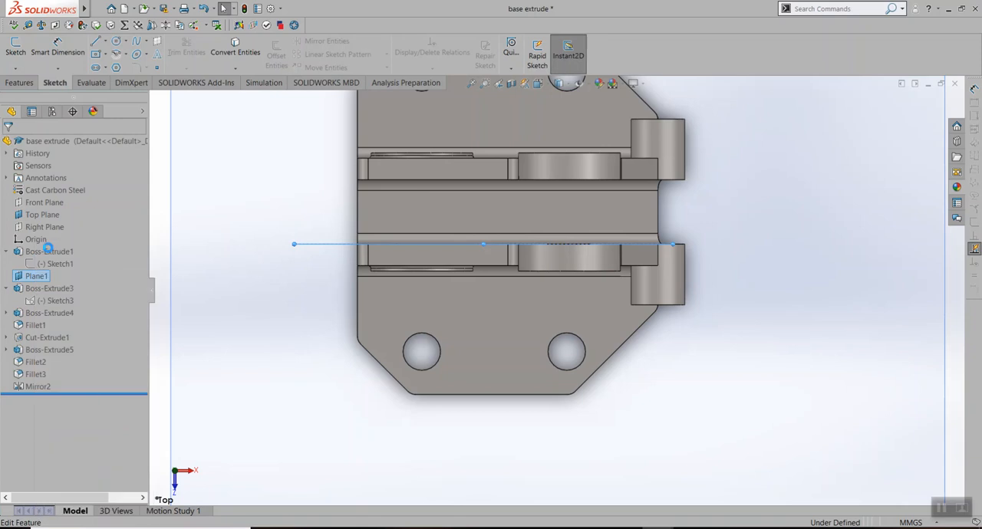
left_click(46, 247)
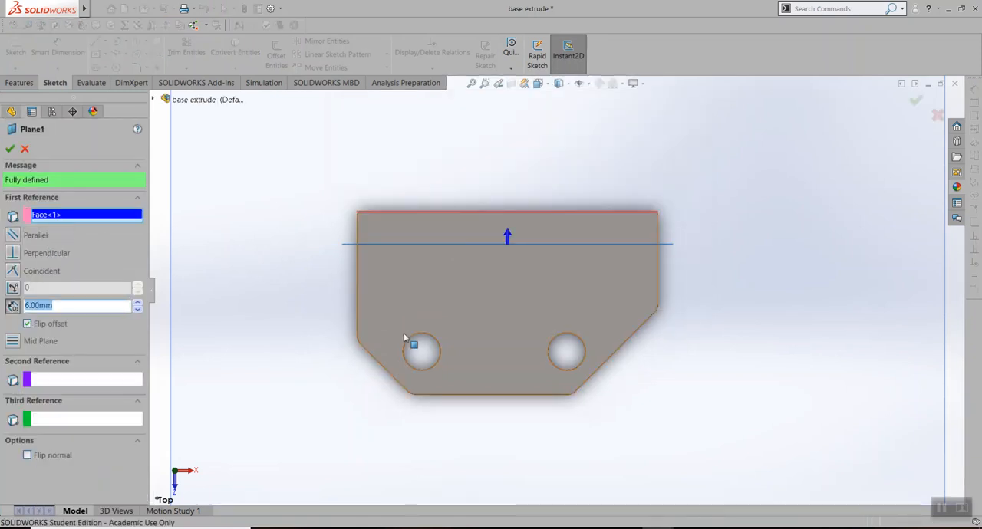
scroll(502, 424, "up", 1)
middle_click_drag(504, 418, 503, 300)
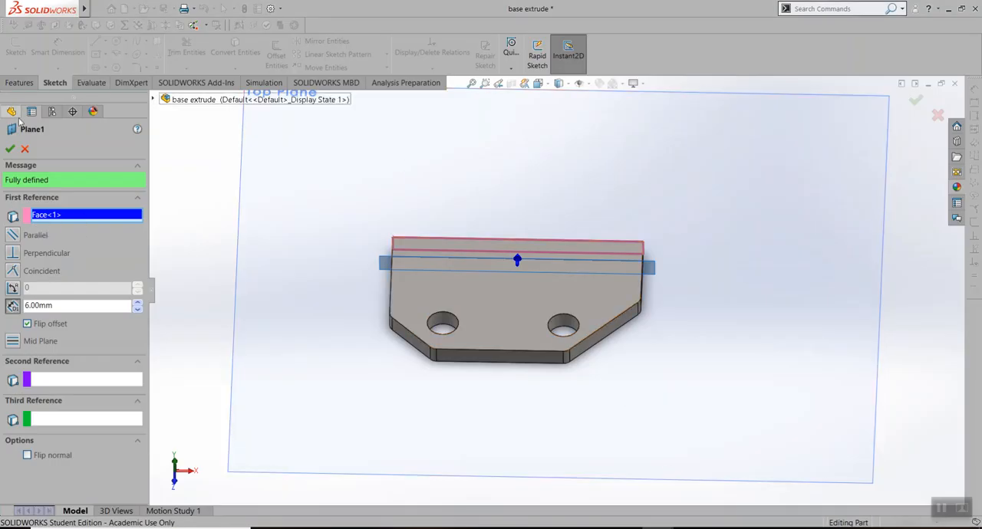
left_click(24, 149)
mouse_move(656, 528)
left_click(703, 489)
Start a reference plane from the half base plate's long straight side face, with a 6 mm offset flipped inward over the plate
key("ctrl+7")
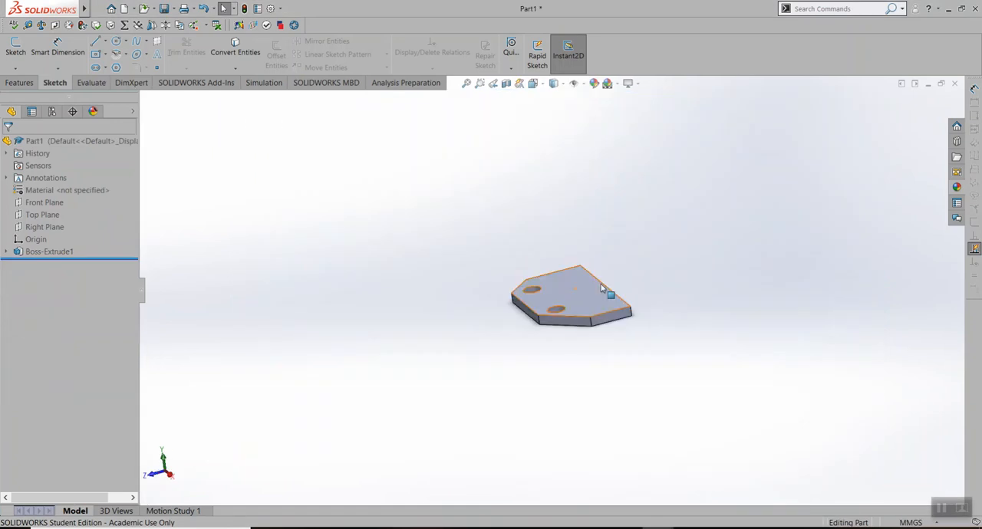
left_click(26, 84)
left_click(493, 47)
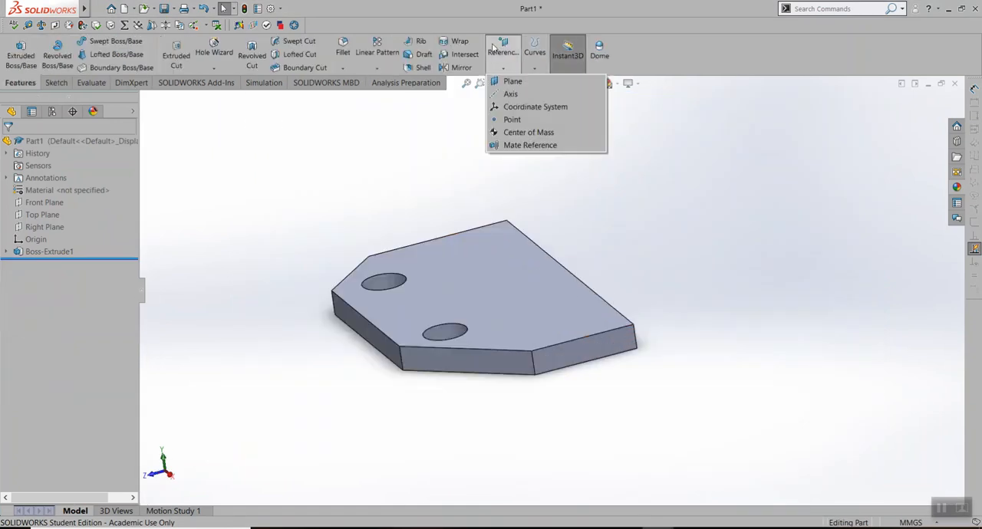
left_click(511, 81)
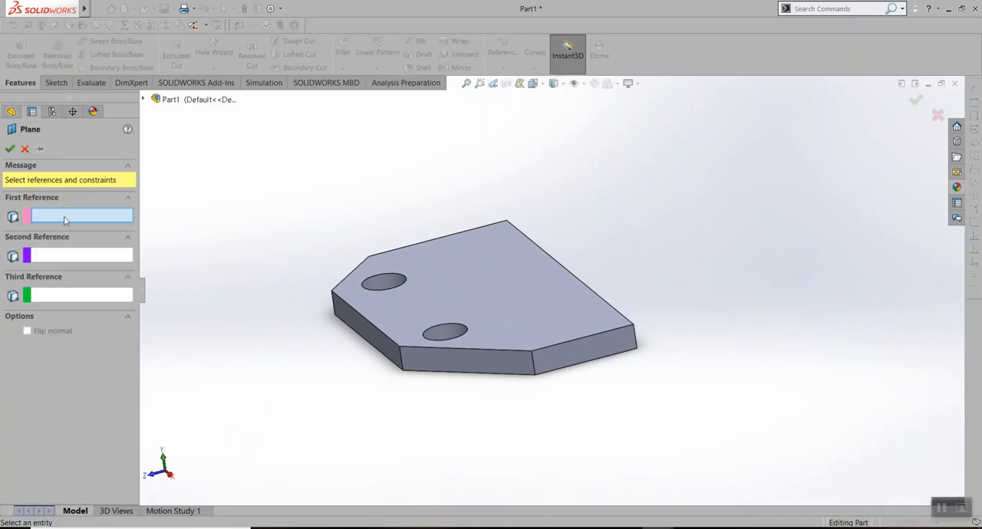
middle_click_drag(593, 265, 509, 283)
left_click(510, 298)
middle_click_drag(375, 256, 459, 252)
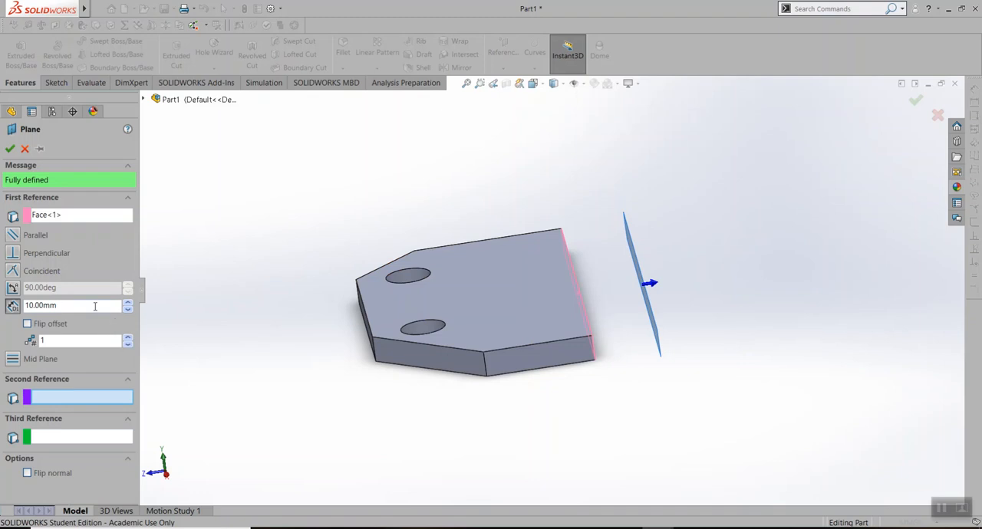
double_click(95, 306)
type("6")
key("Return")
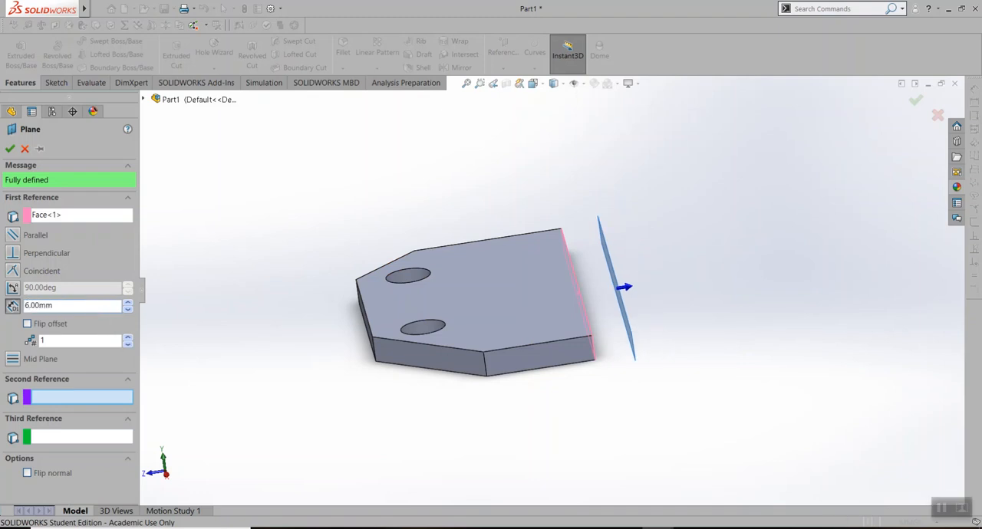
left_click(27, 323)
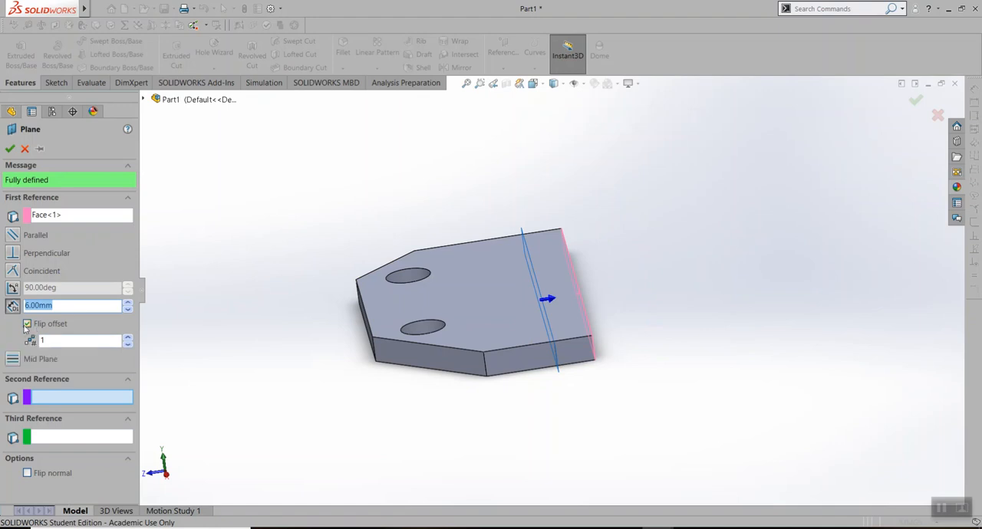
Try raising the number of offset planes to 9 and restore it to 1
left_click(129, 338)
left_click(128, 337)
left_click(128, 338)
left_click(128, 337)
left_click(128, 337)
left_click(128, 338)
left_click(128, 337)
left_click(128, 337)
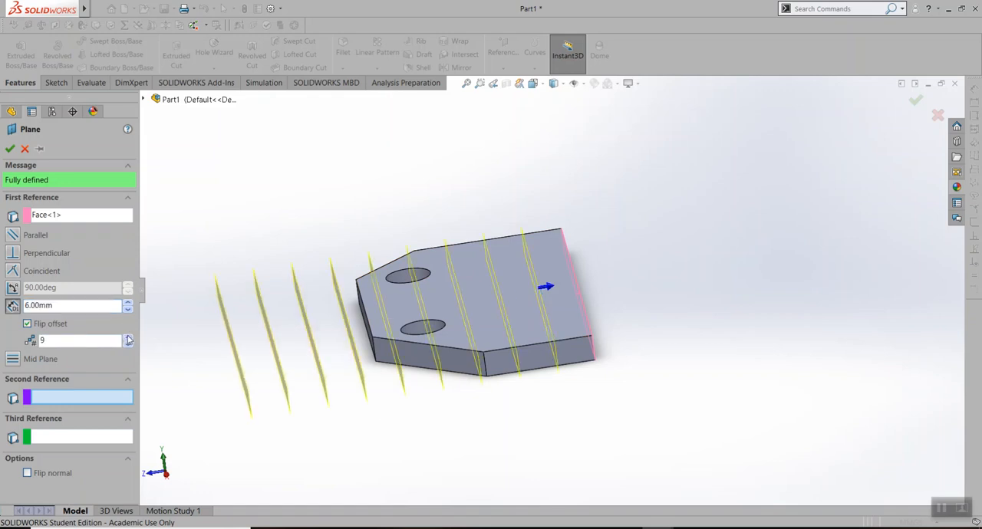
left_click(127, 345)
left_click(127, 346)
left_click(127, 345)
left_click(128, 345)
left_click(127, 345)
left_click(128, 345)
left_click(127, 346)
left_click(128, 345)
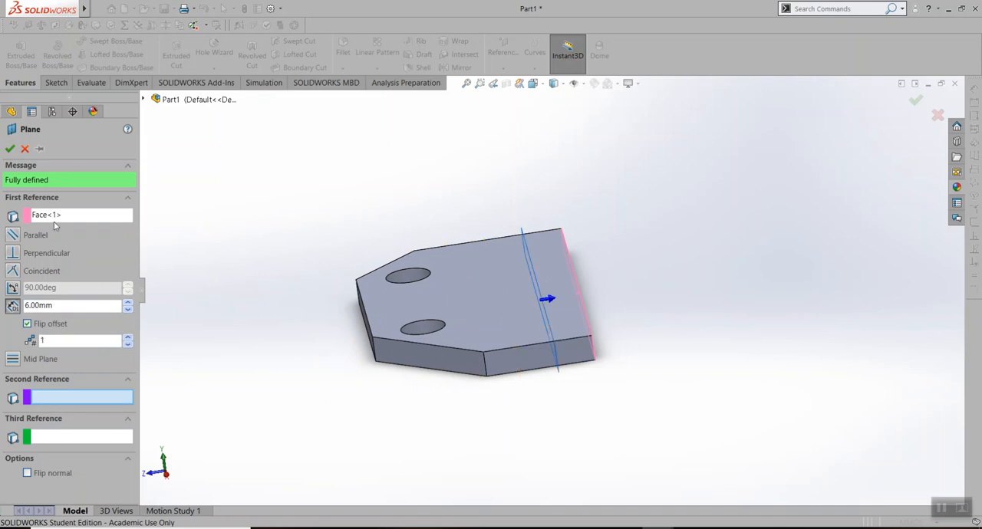
Check the inward offset plane's preview against the half base plate and accept the single plane
middle_click_drag(619, 438, 503, 382)
scroll(364, 345, "down", 4)
middle_click_drag(443, 377, 313, 347)
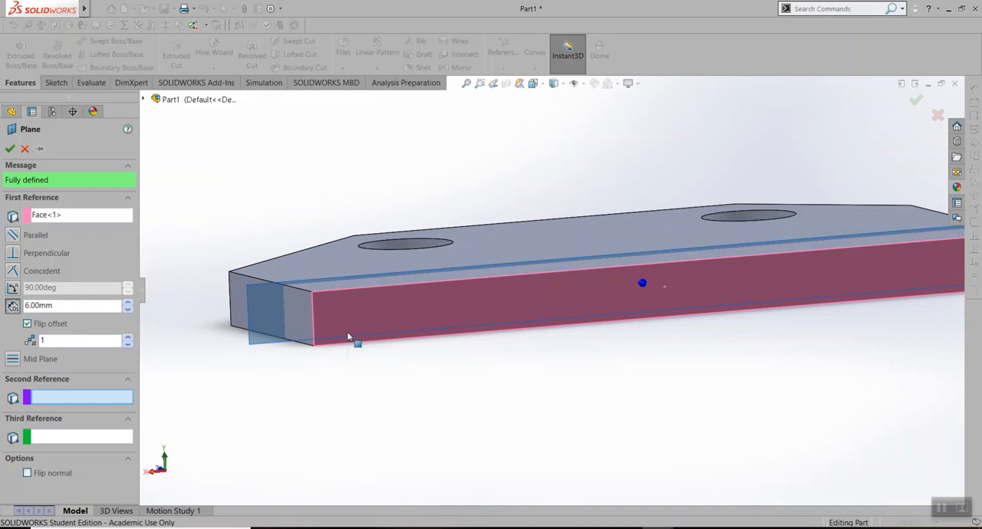
left_click(10, 149)
Enlarge the offset plane's displayed boundary so it extends well beyond the half base plate on all sides
scroll(369, 353, "up", 3)
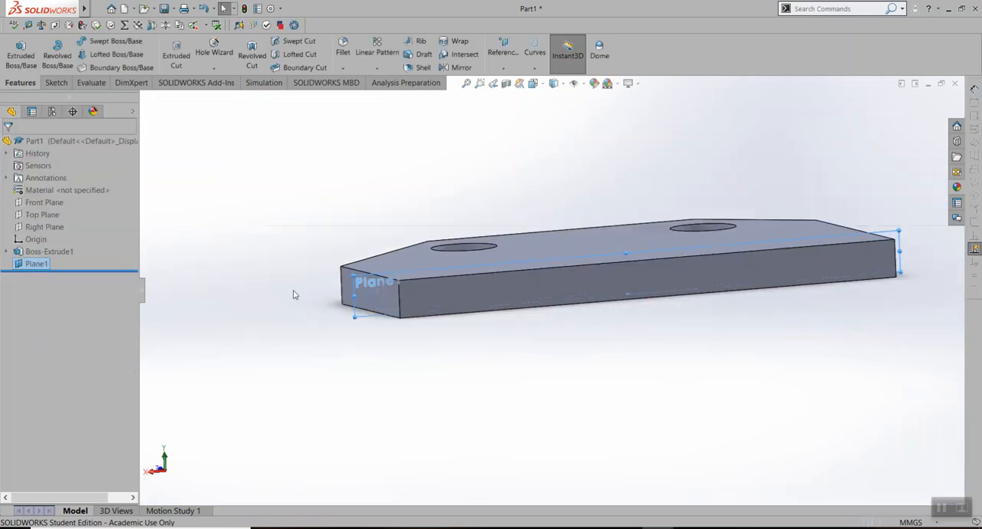
left_click_drag(355, 276, 252, 465)
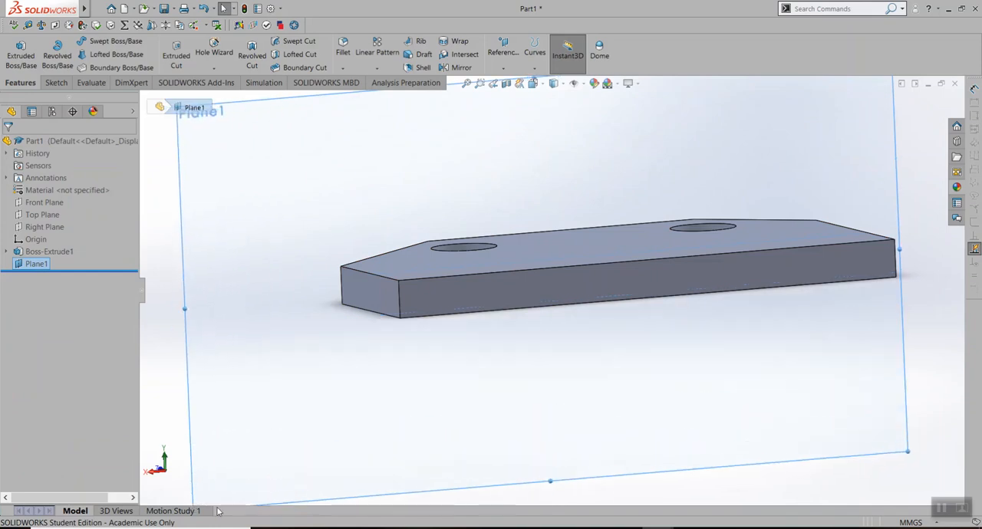
scroll(577, 407, "up", 4)
left_click_drag(423, 224, 170, 75)
left_click_drag(671, 344, 976, 527)
scroll(575, 269, "down", 4)
middle_click_drag(588, 306, 336, 280)
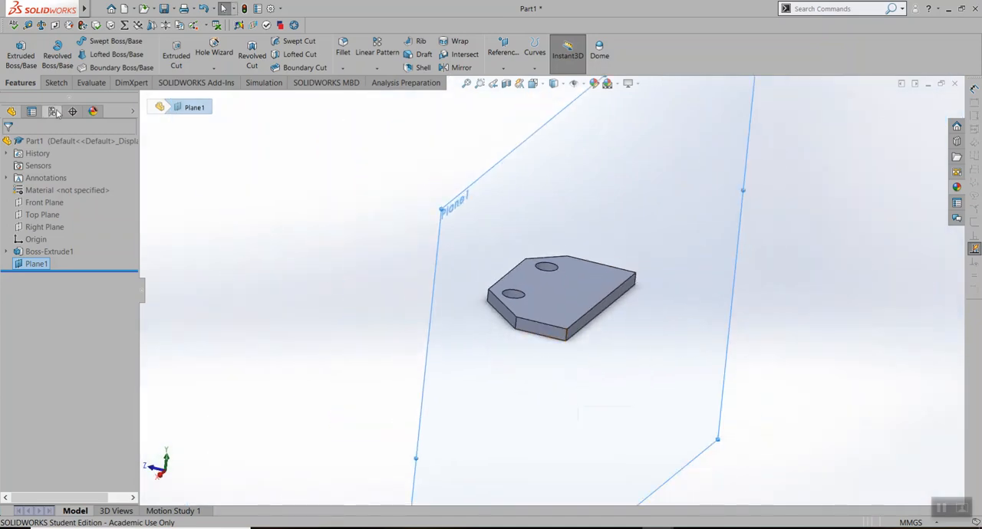
Start a new sketch on the offset plane, Plane1
right_click(548, 191)
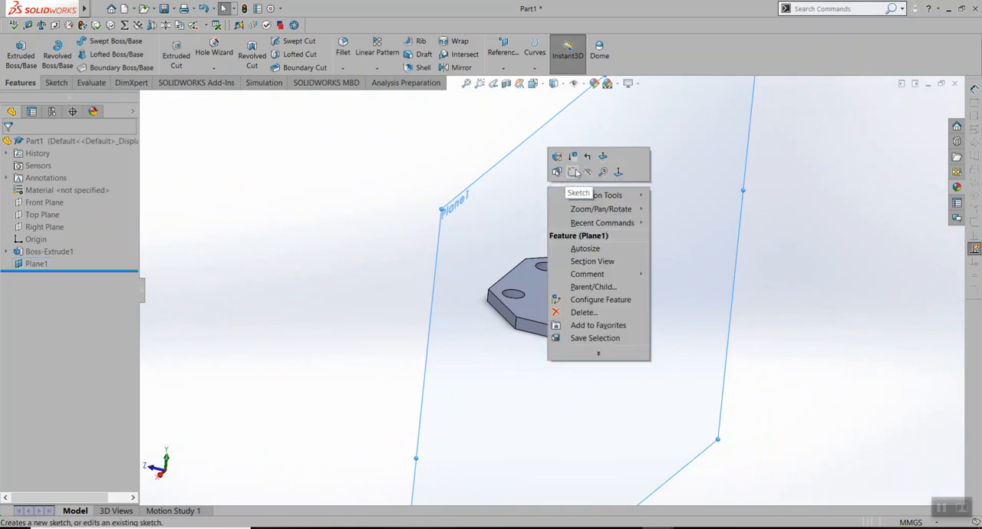
left_click(574, 172)
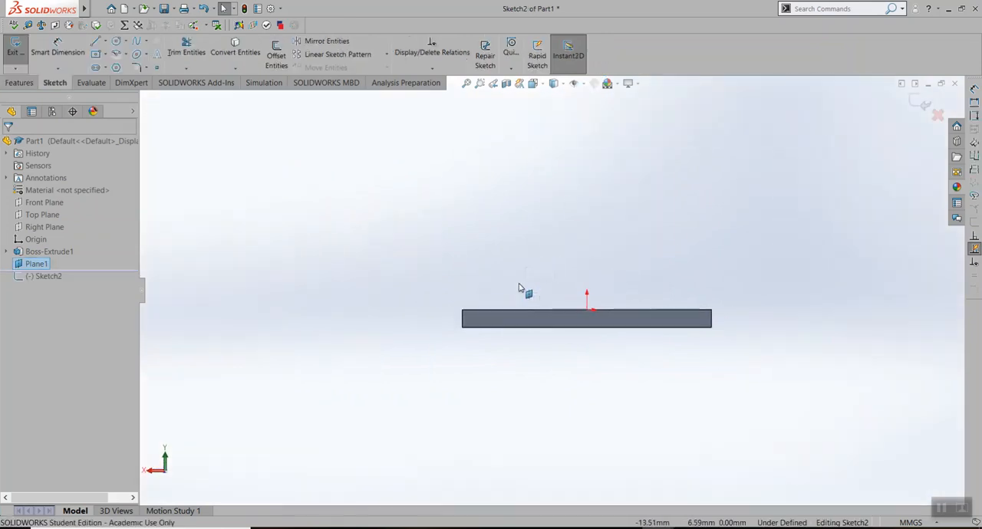
middle_click_drag(495, 288, 480, 314)
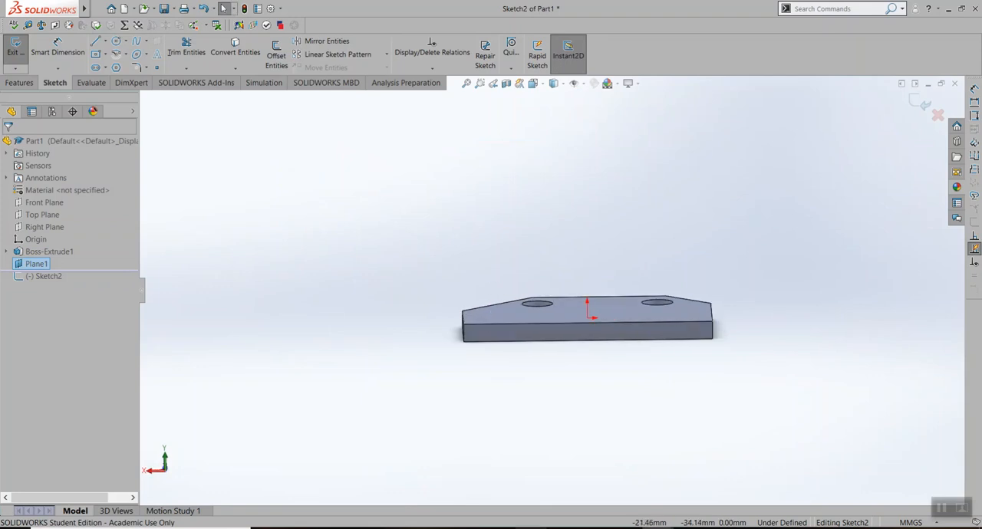
Examine the upright plate's shape in the finished base extrude part and return to the Part1 sketch
mouse_move(659, 526)
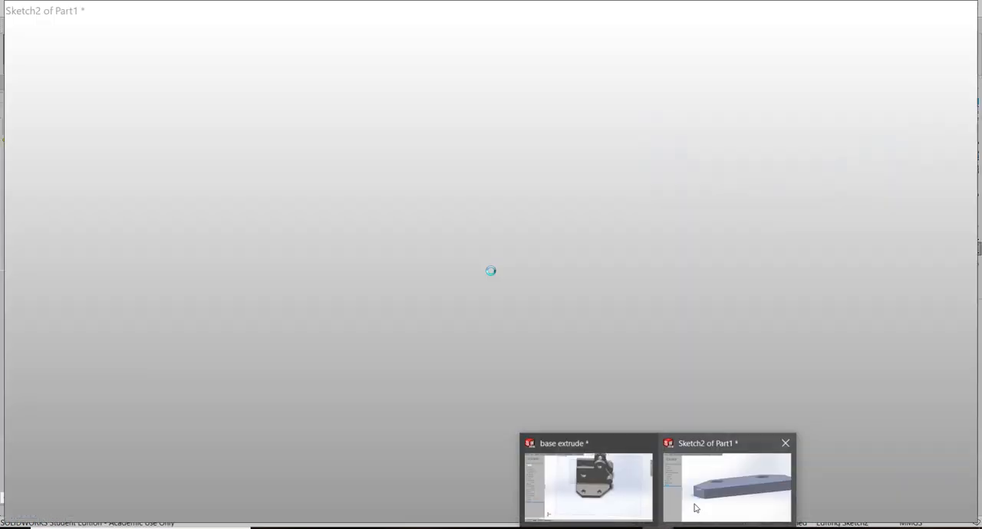
left_click(606, 495)
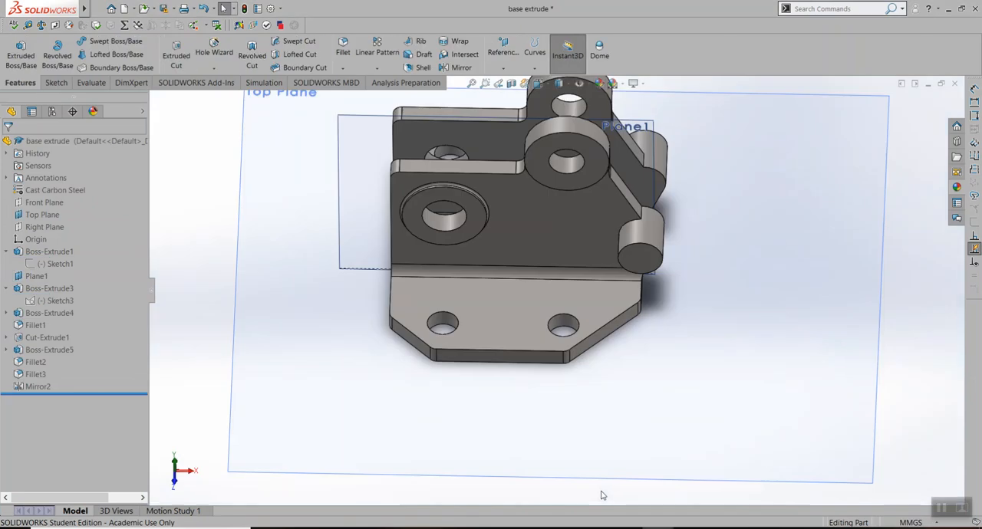
scroll(519, 279, "down", 4)
middle_click_drag(734, 335, 791, 328)
middle_click_drag(655, 357, 732, 352)
mouse_move(659, 528)
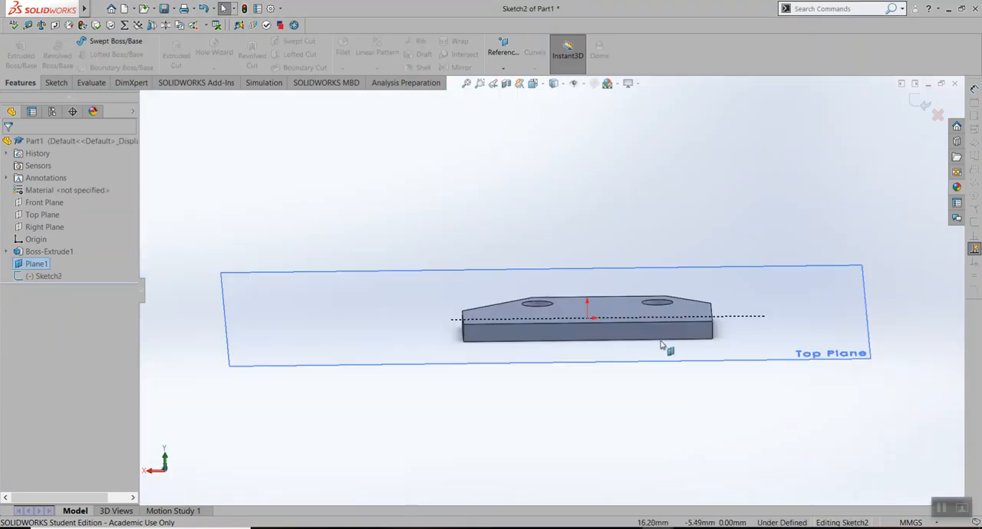
Project the half base plate's long straight top edge onto the offset plane's sketch with Convert Entities
scroll(583, 322, "down", 3)
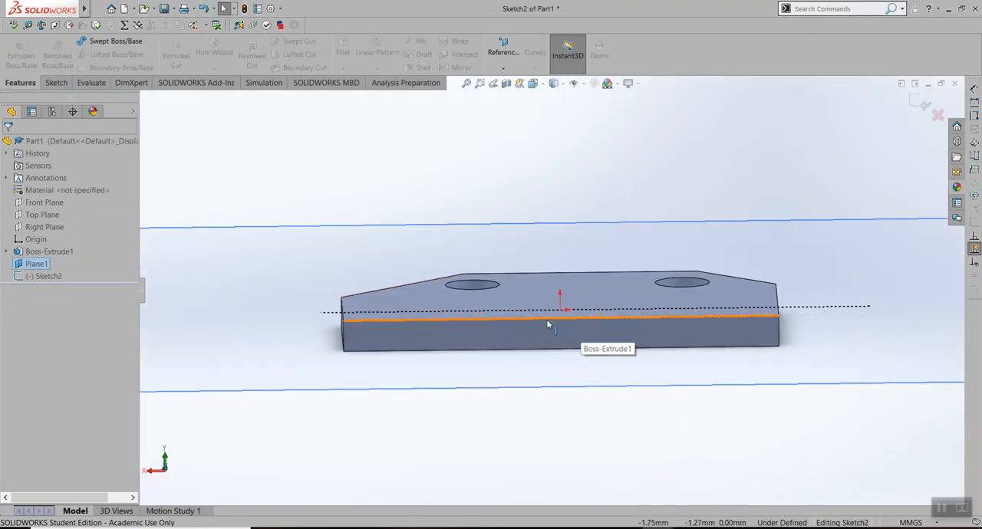
left_click(547, 323)
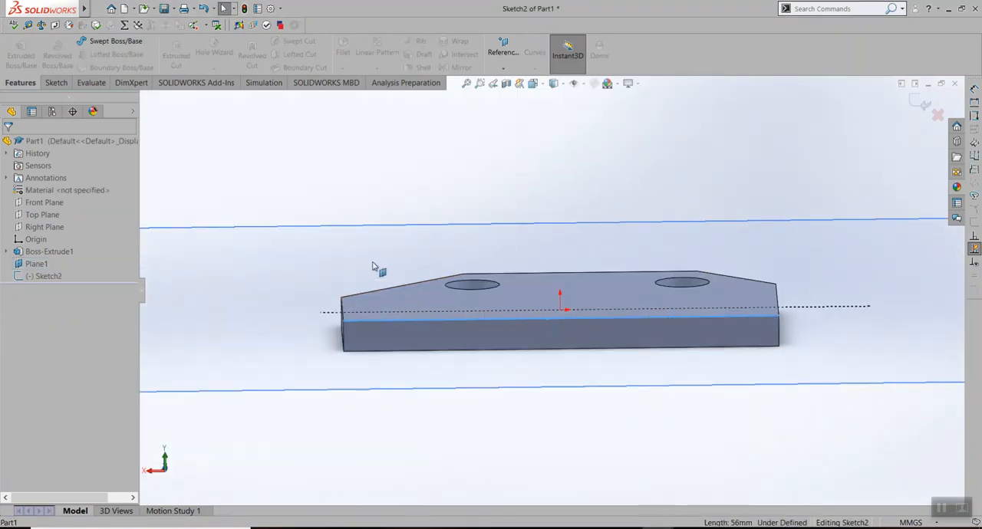
left_click(46, 276)
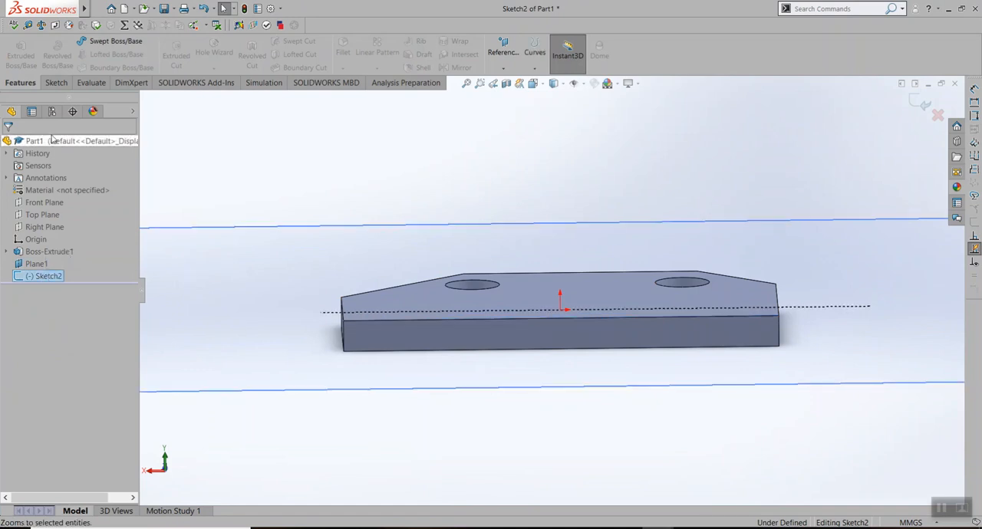
left_click(56, 82)
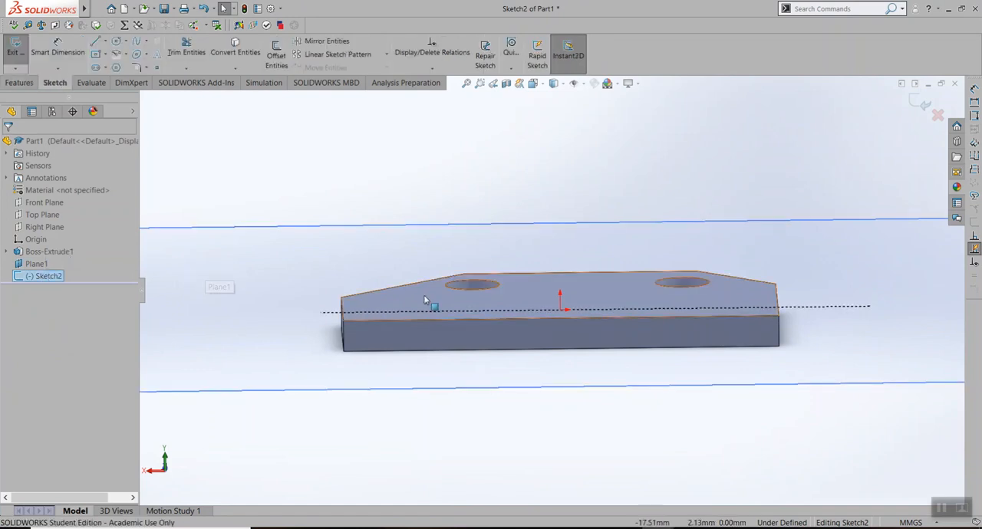
left_click(437, 321)
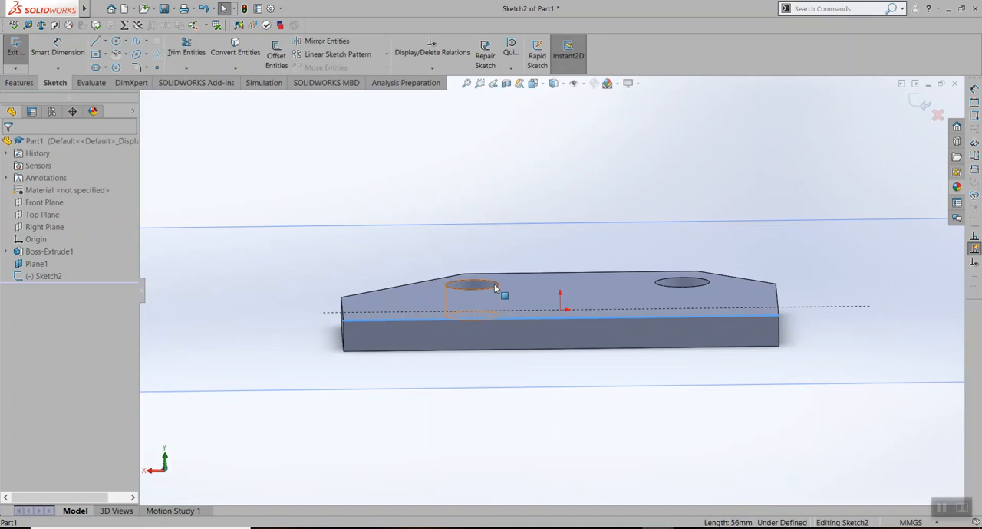
middle_click_drag(498, 286, 494, 301)
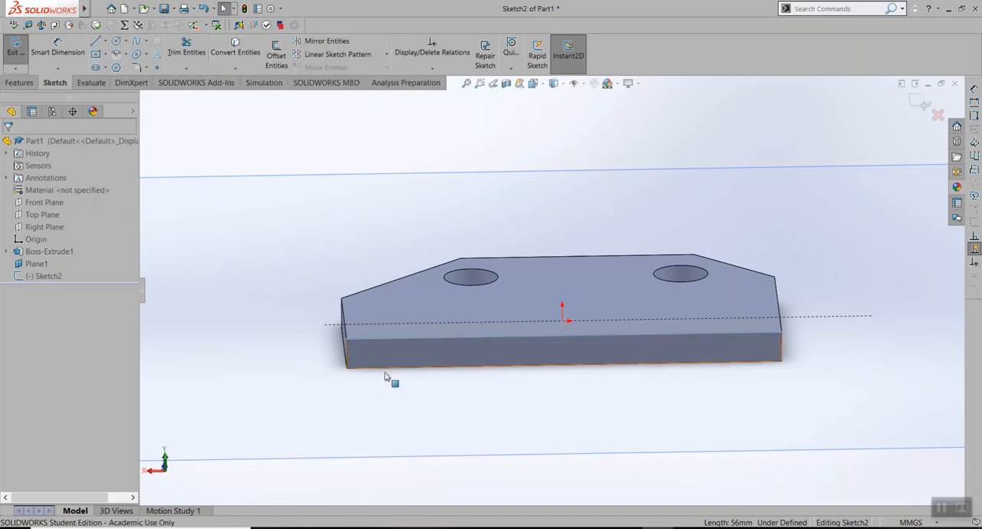
mouse_move(458, 463)
middle_mouse_down()
mouse_move(503, 454)
mouse_move(504, 370)
mouse_move(524, 368)
middle_mouse_up()
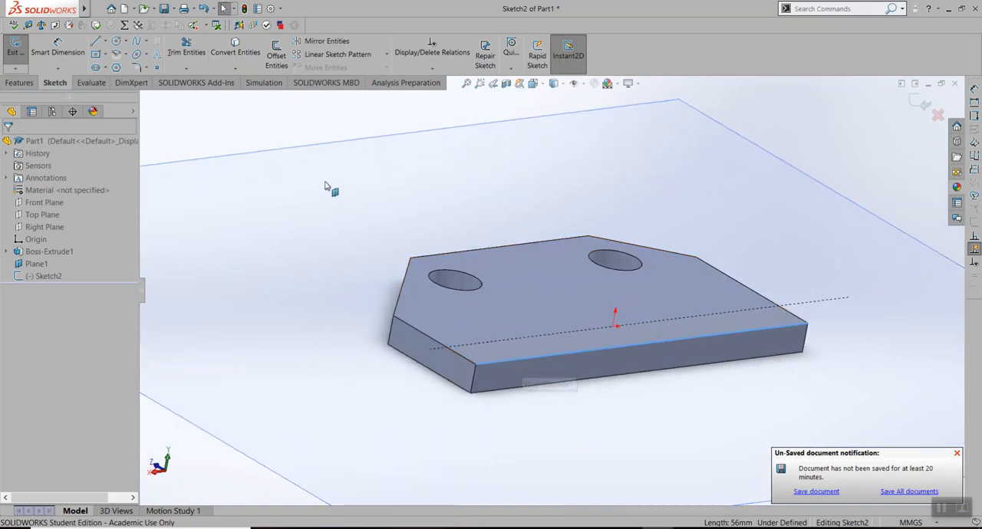
scroll(393, 235, "up", 5)
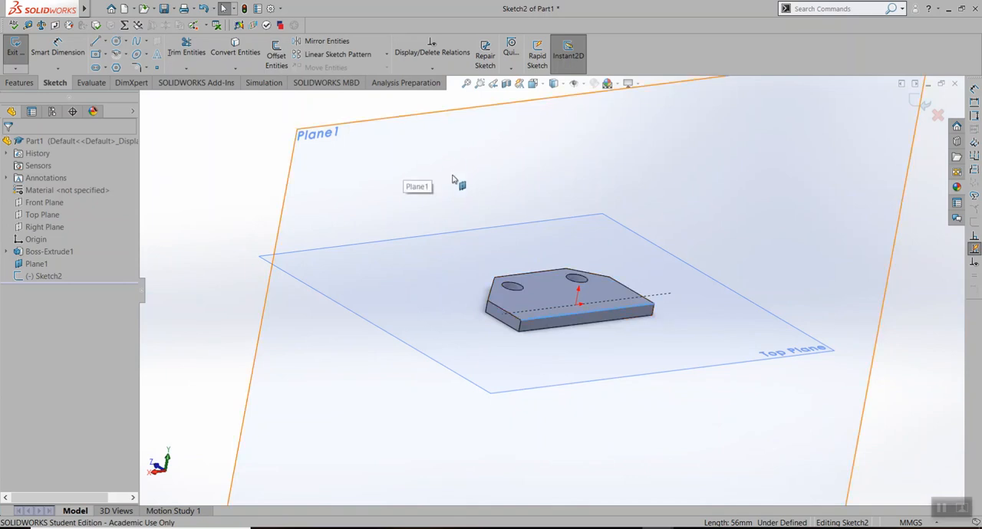
left_click(232, 50)
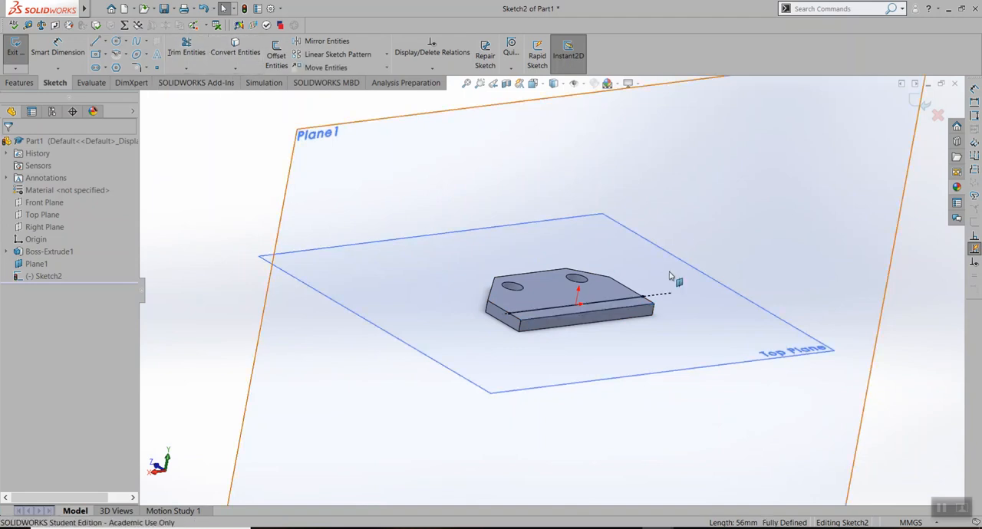
Inspect the converted line across the base plate and consult the Lab Assignment 4 drawing for the upright plate's side profile
scroll(629, 305, "down", 5)
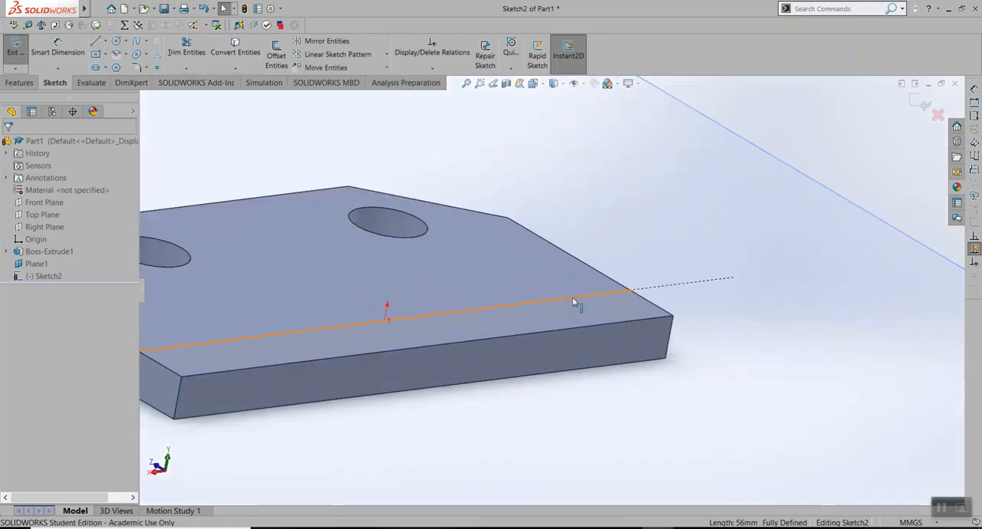
left_click(576, 298)
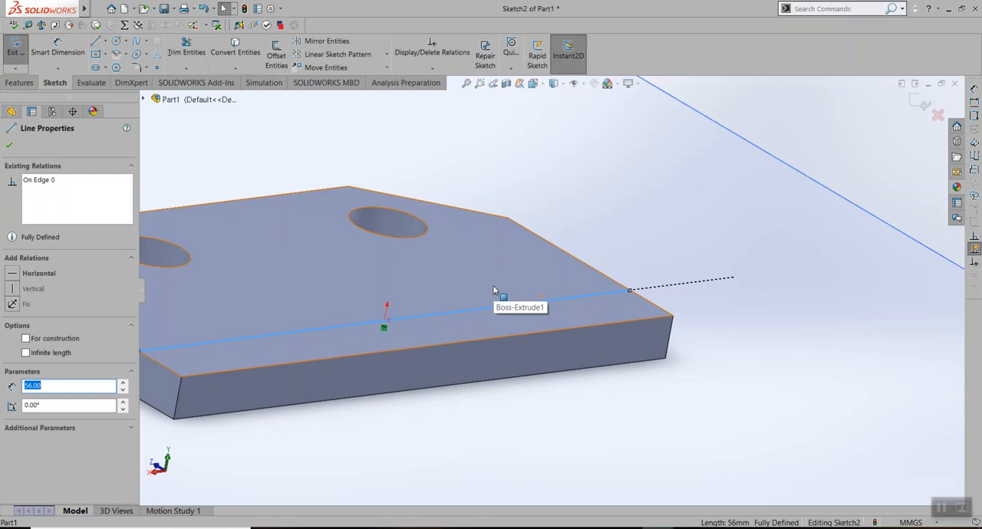
scroll(460, 301, "up", 3)
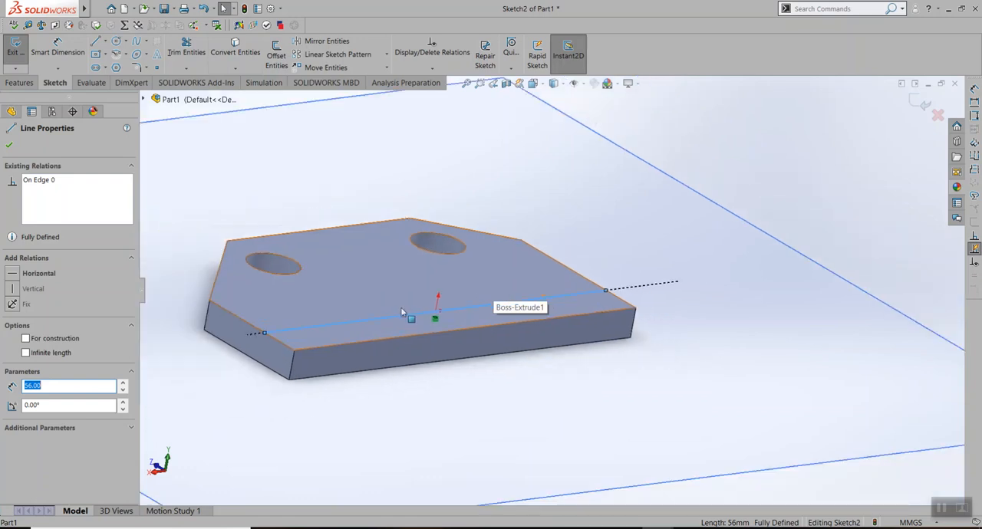
middle_click_drag(290, 267, 356, 349)
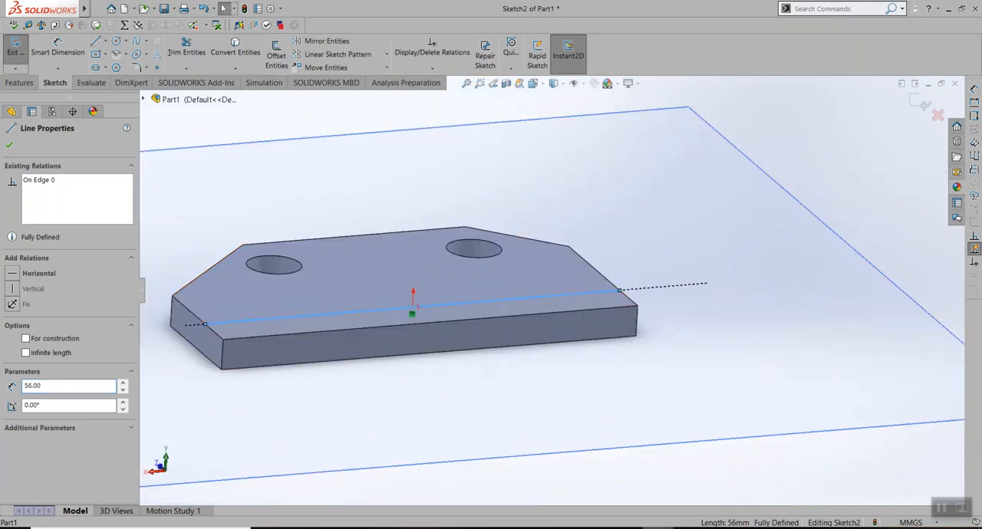
left_click(657, 528)
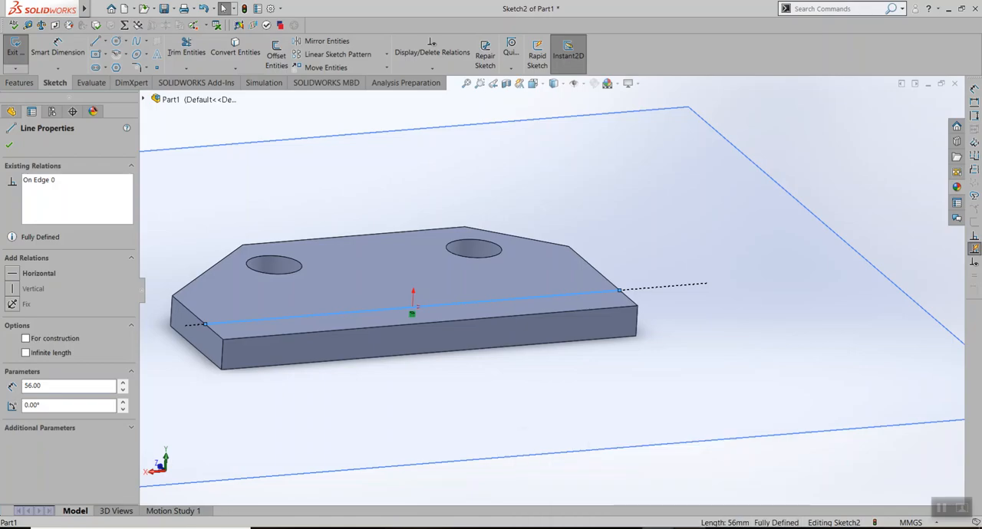
left_click(689, 528)
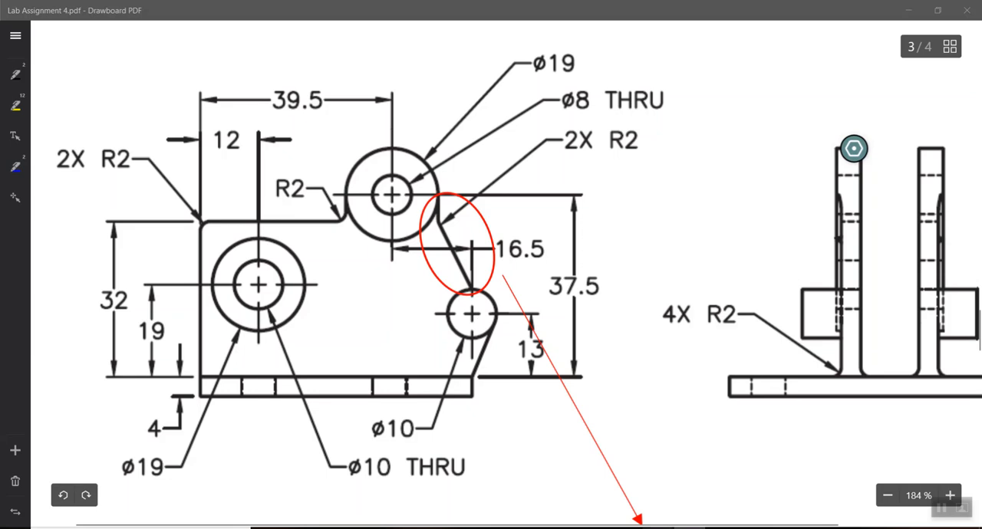
mouse_move(626, 528)
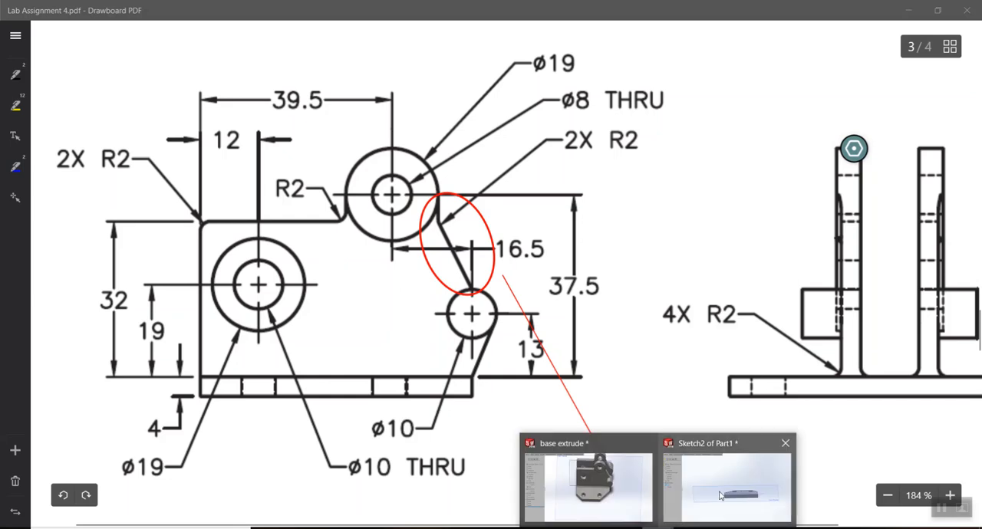
left_click(720, 495)
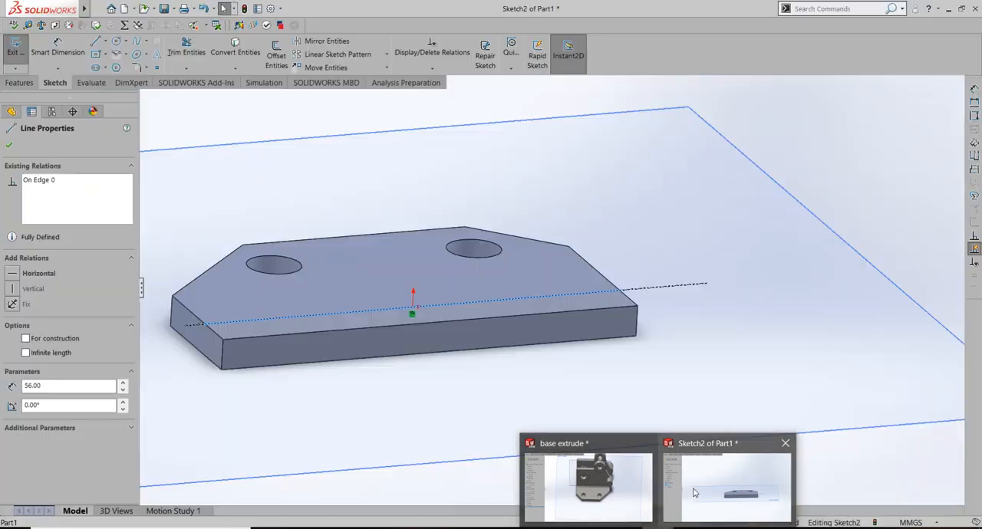
left_click(694, 492)
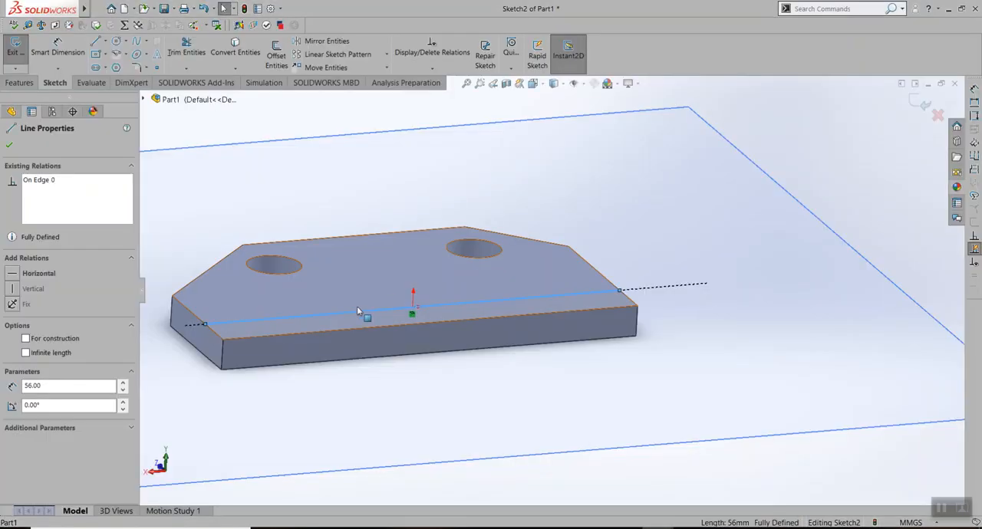
Sketch a vertical line about 27 mm up from the converted line's left end, continued by a horizontal line about 36 mm long to the right
middle_click_drag(317, 333, 457, 300)
scroll(278, 255, "up", 2)
scroll(286, 265, "down", 3)
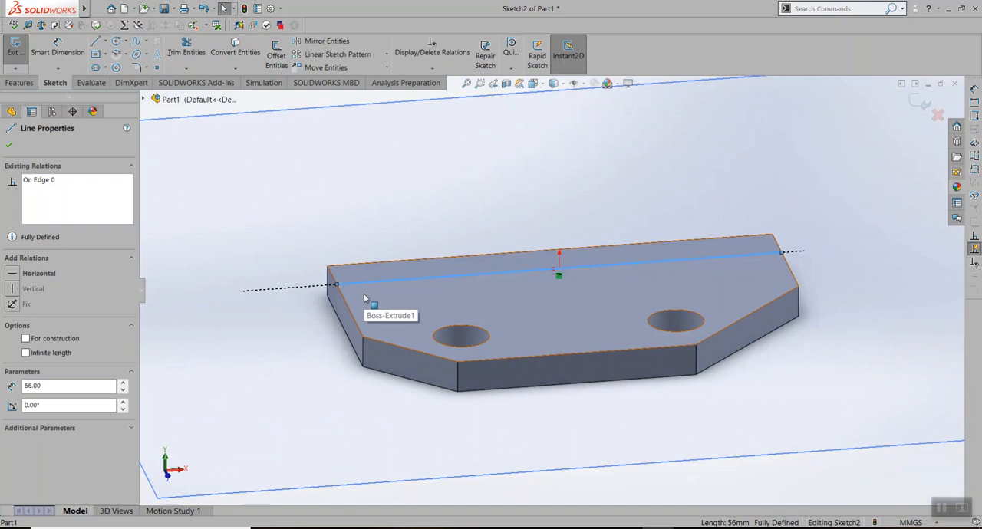
mouse_move(636, 206)
middle_mouse_down()
mouse_move(544, 205)
mouse_move(629, 207)
middle_mouse_up()
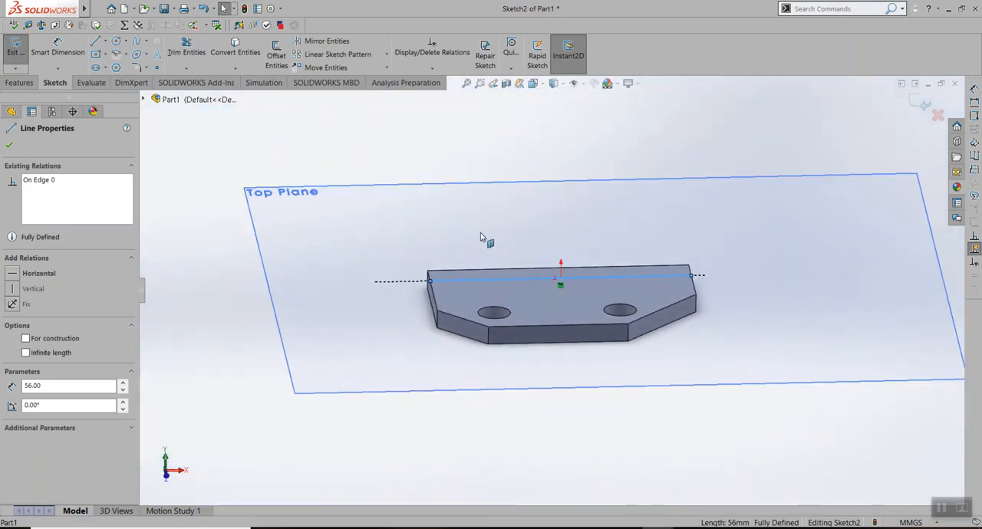
scroll(500, 242, "down", 3)
scroll(583, 274, "up", 3)
scroll(537, 289, "down", 4)
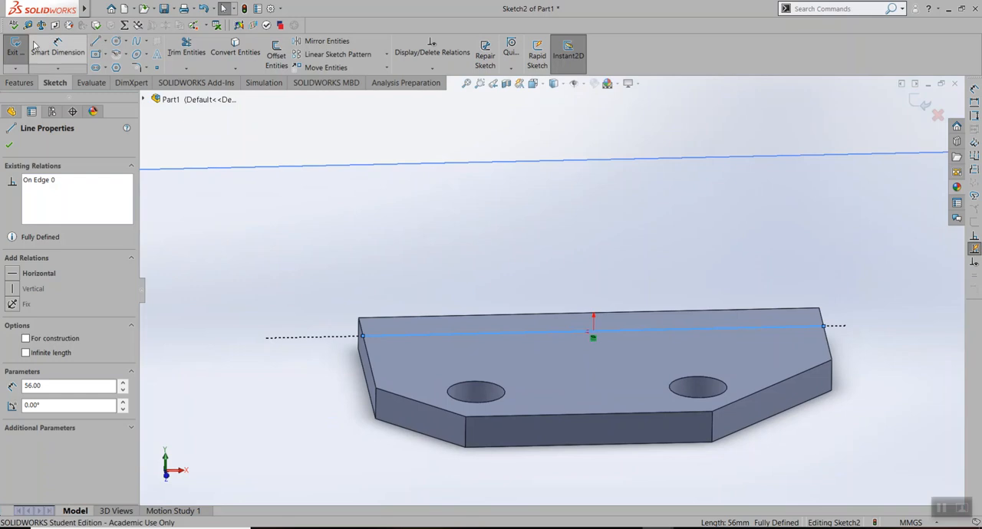
left_click(95, 42)
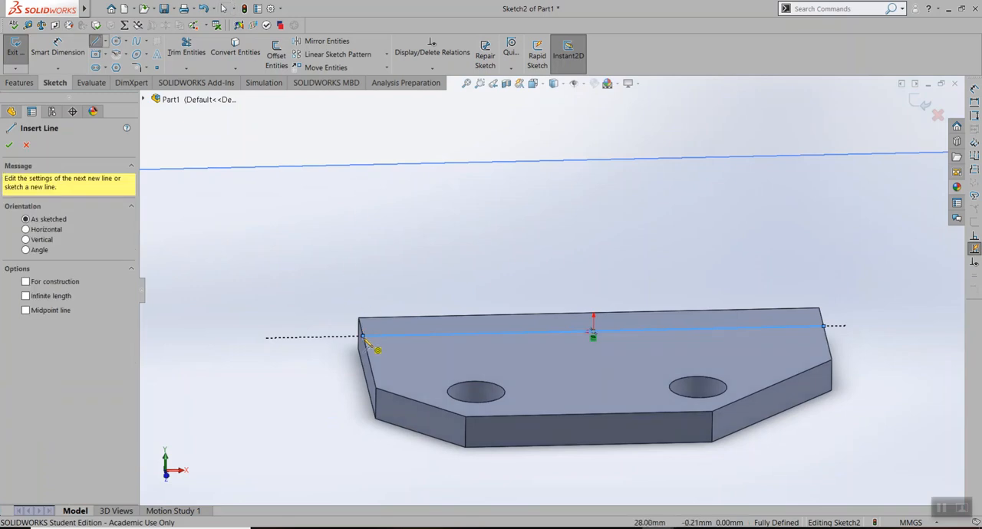
left_click(363, 336)
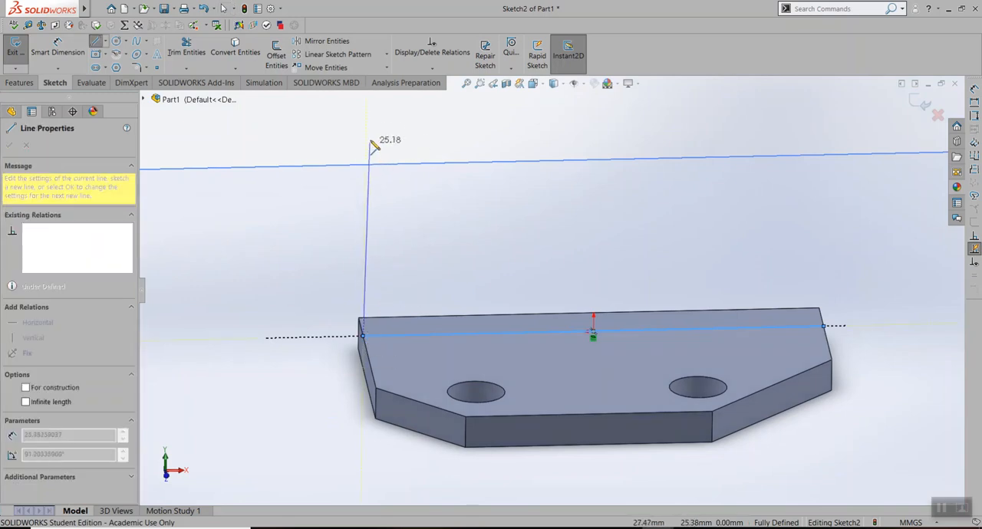
left_click(366, 127)
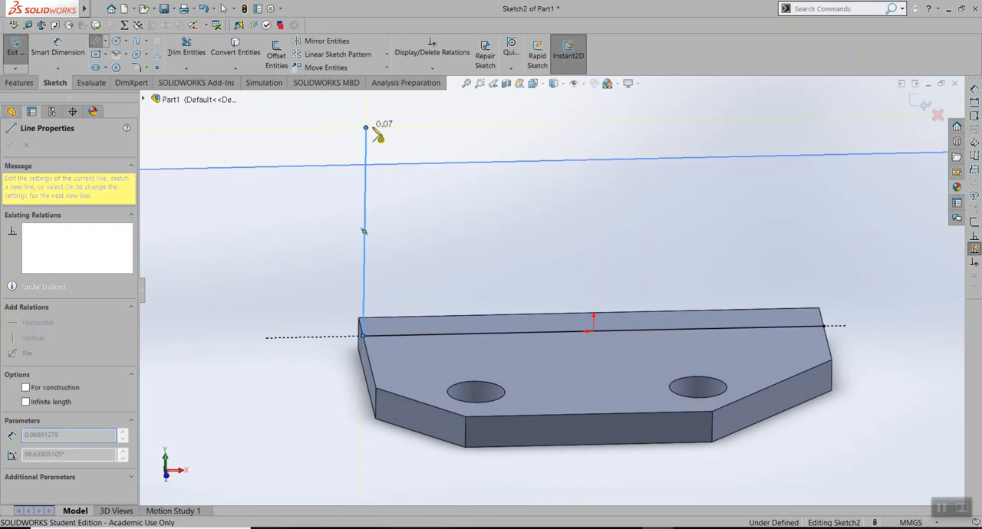
double_click(659, 121)
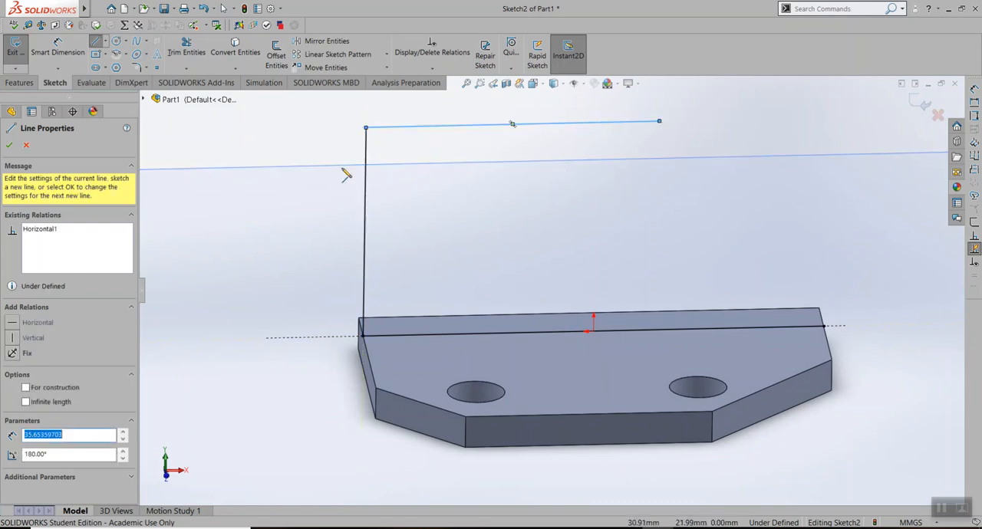
Dimension the upright plate's vertical side line at 32 mm
left_click(59, 46)
left_click(366, 150)
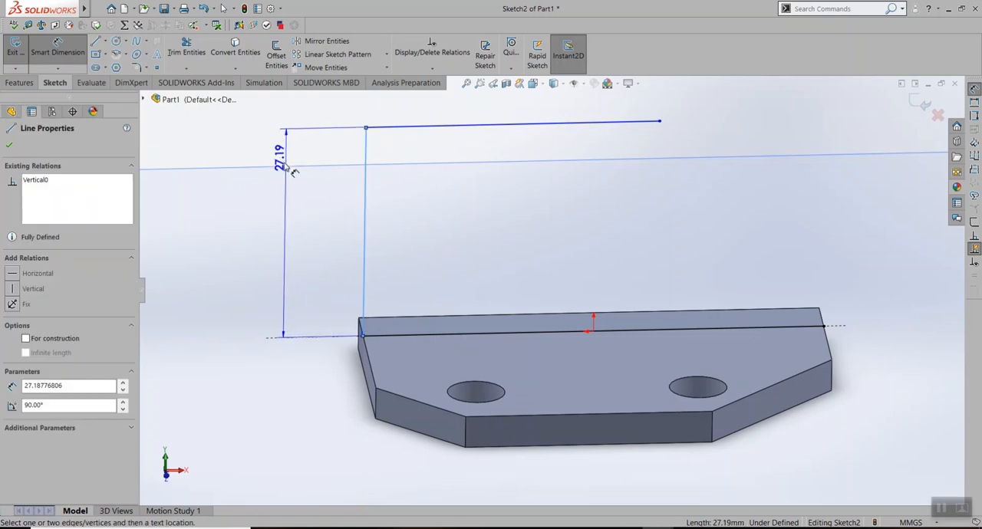
left_click(273, 216)
type("32")
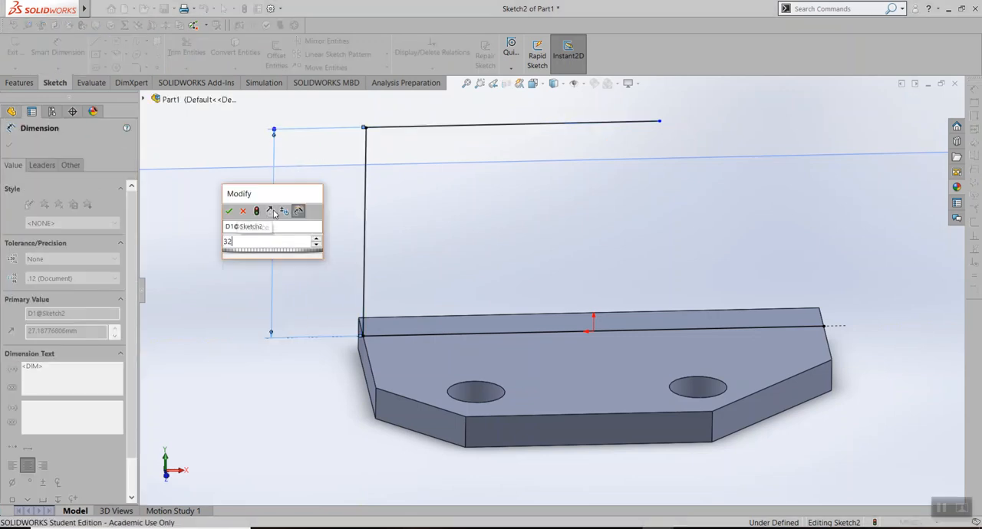
key("Return")
scroll(497, 181, "up", 2)
scroll(497, 182, "down", 2)
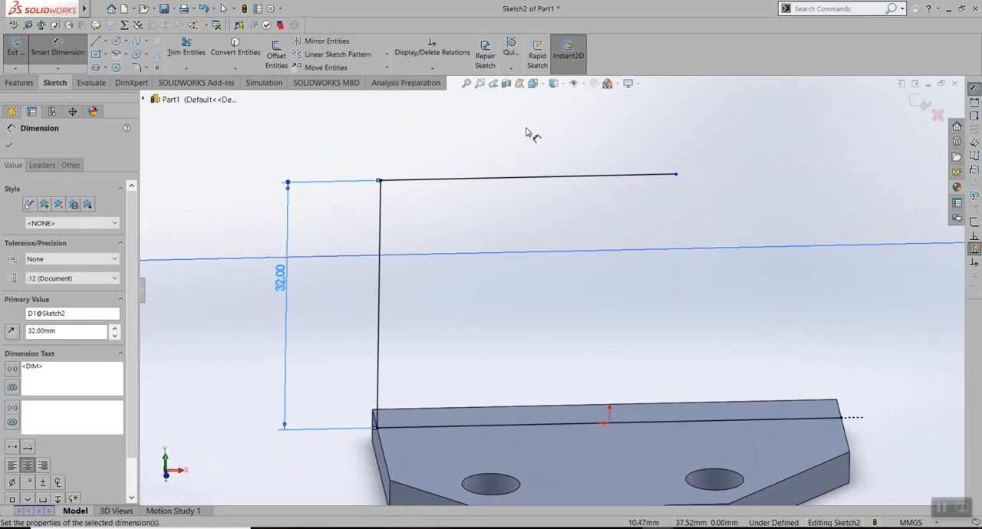
Dimension the upright plate's horizontal top line at 39.5 mm
left_click(535, 181)
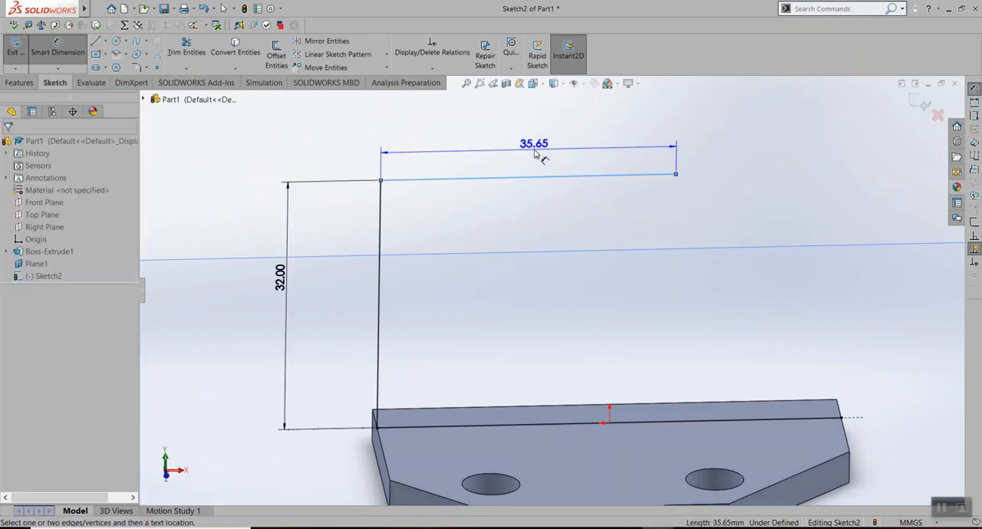
left_click(529, 150)
type("39.5")
key("Return")
Check the Lab Assignment 4 drawing, and sketch a circle of about 10.4 mm radius centred directly above the top line's free end
left_click(626, 528)
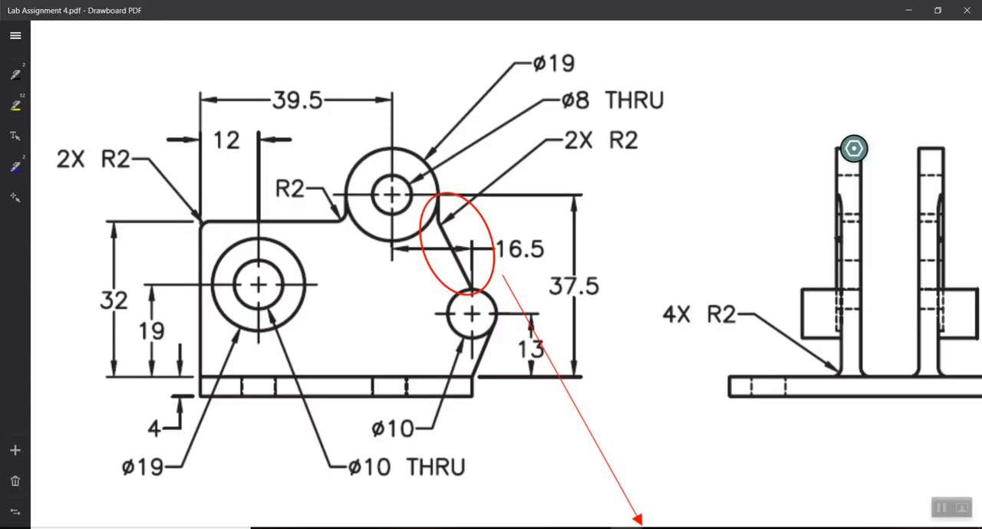
scroll(298, 188, "up", 1)
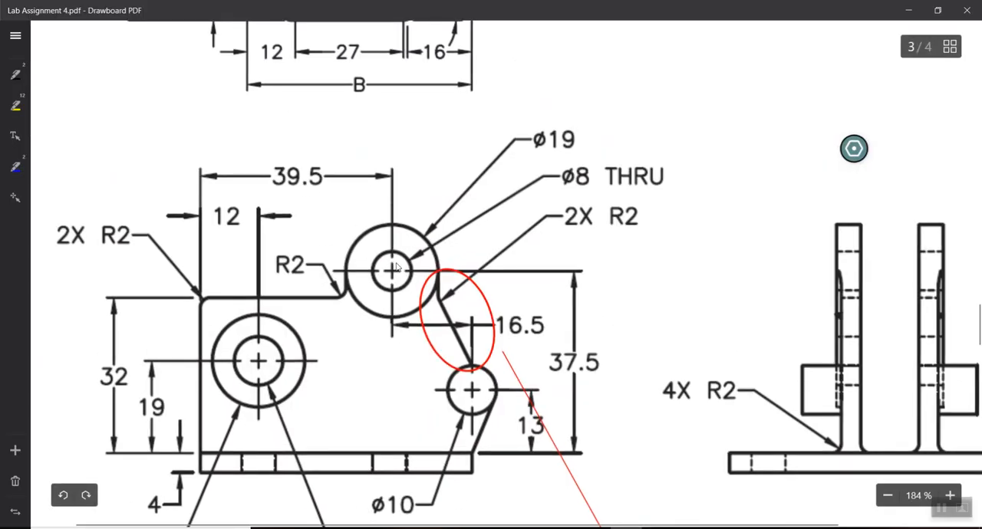
mouse_move(658, 528)
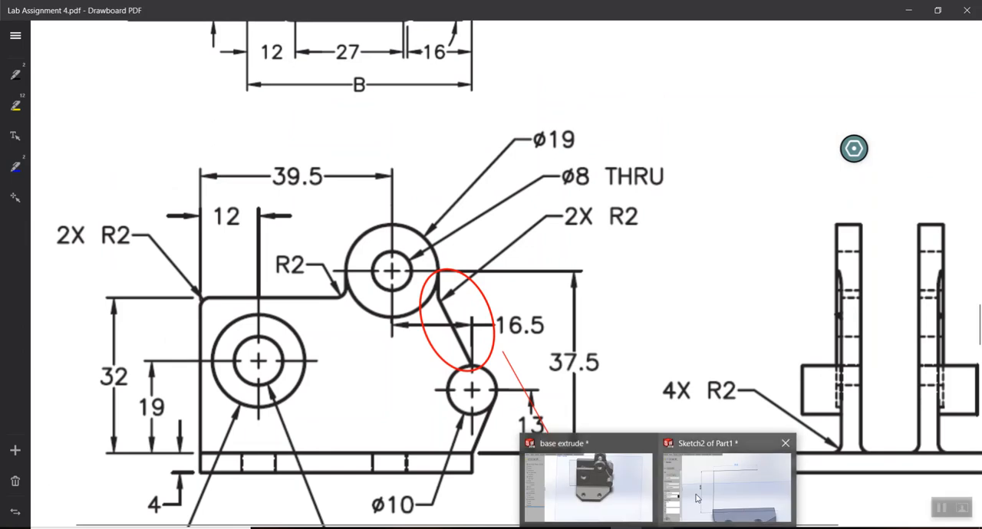
left_click(727, 484)
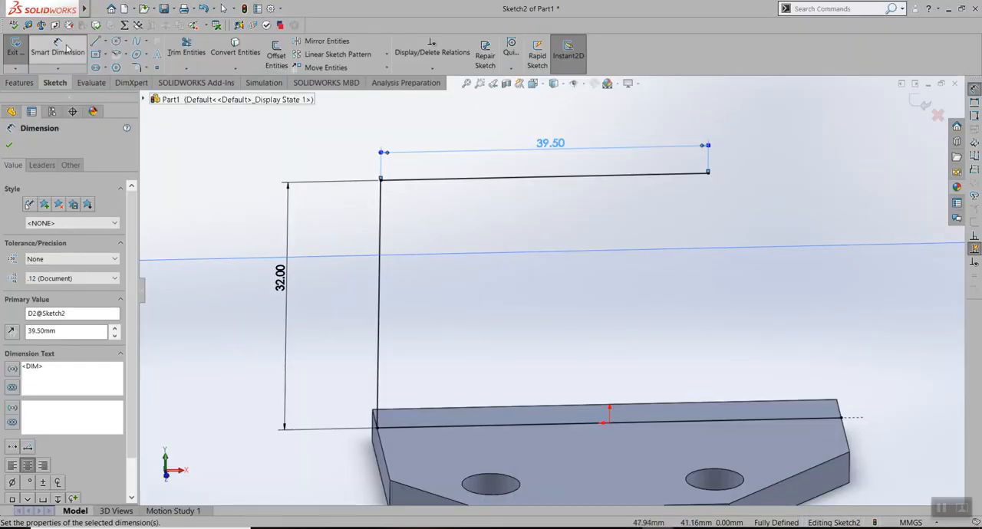
left_click(116, 42)
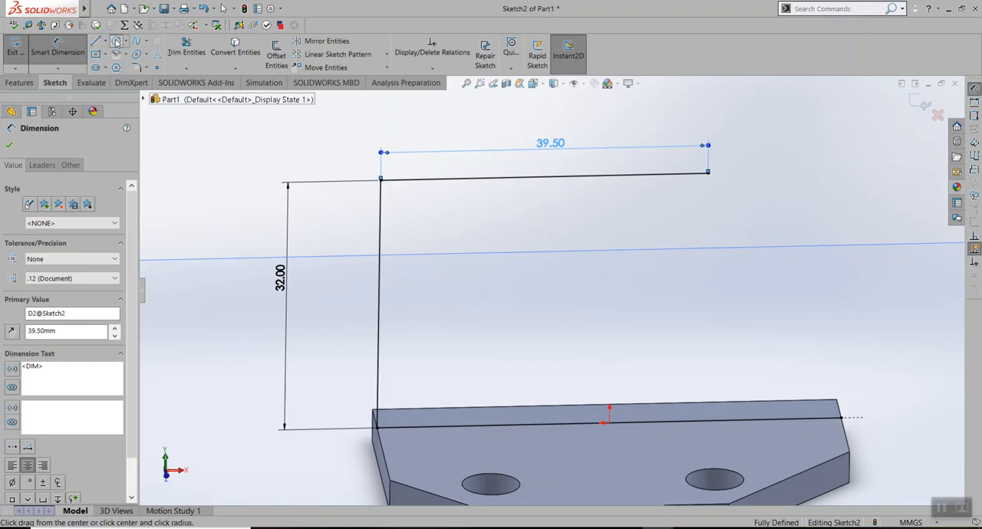
left_click(710, 118)
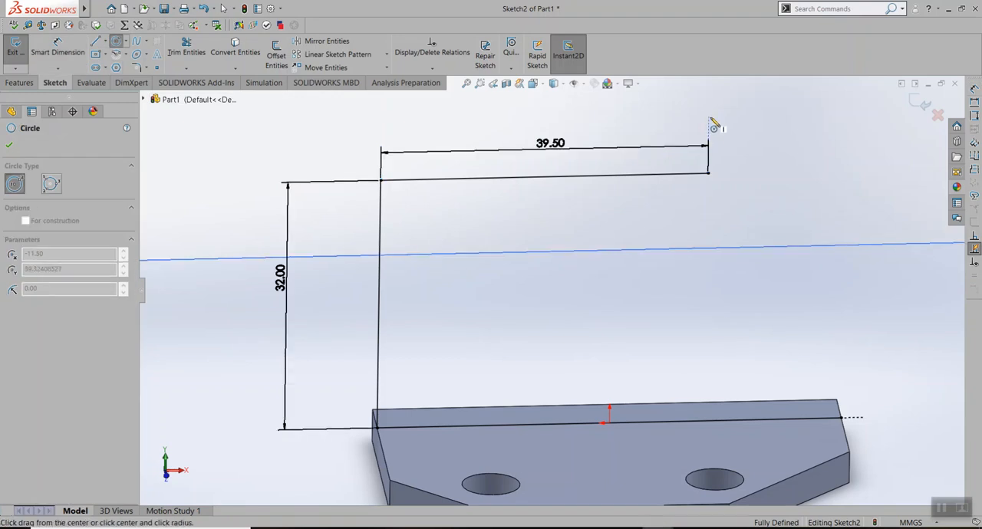
left_click(785, 151)
Trim away the portion of the horizontal top line that lies inside the circle
scroll(724, 181, "up", 2)
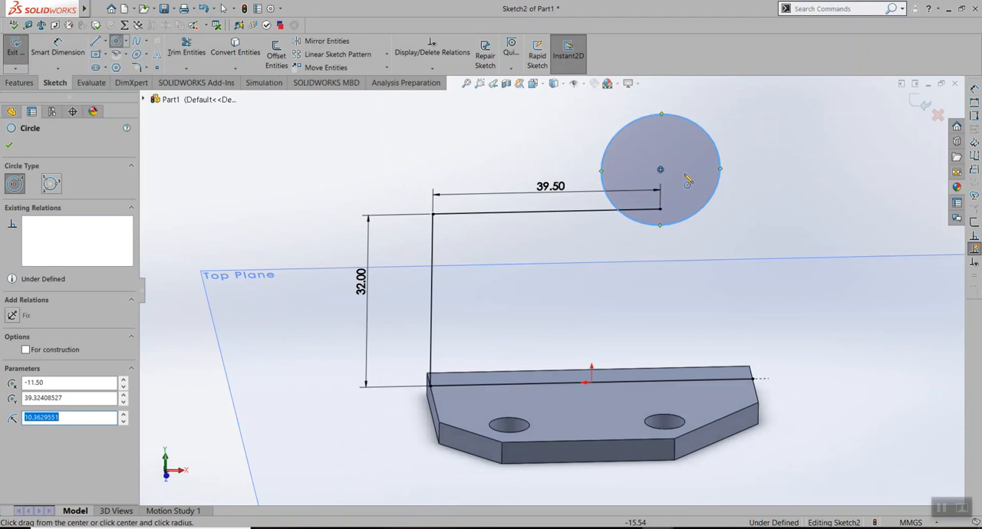
scroll(700, 187, "down", 2)
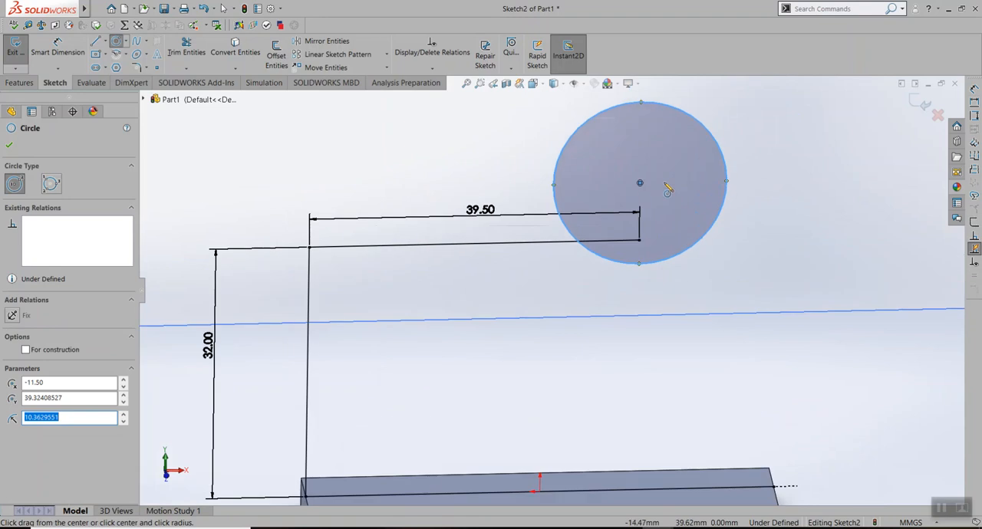
left_click(187, 47)
left_click_drag(603, 234, 615, 251)
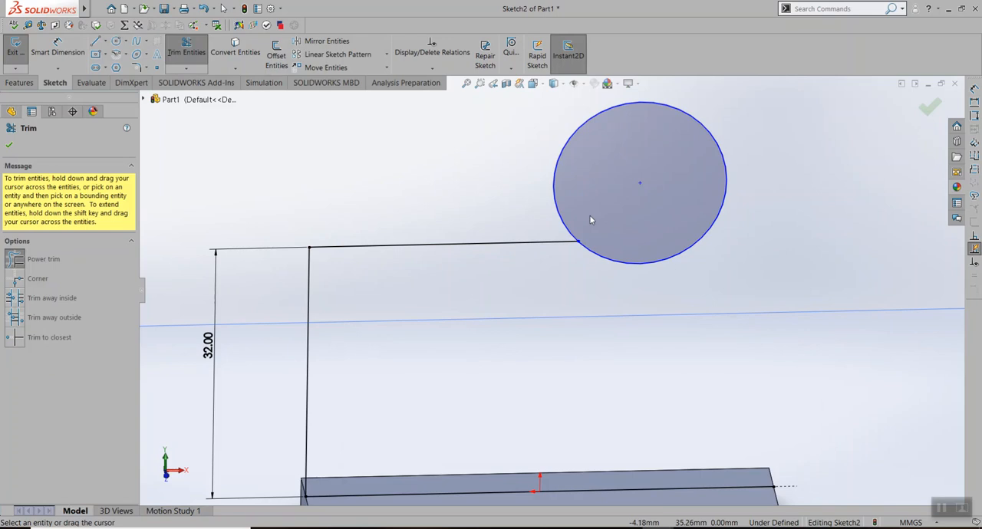
Dimension the horizontal distance from the profile's upper-left corner to the circle's centre at 39.5 mm
left_click(58, 47)
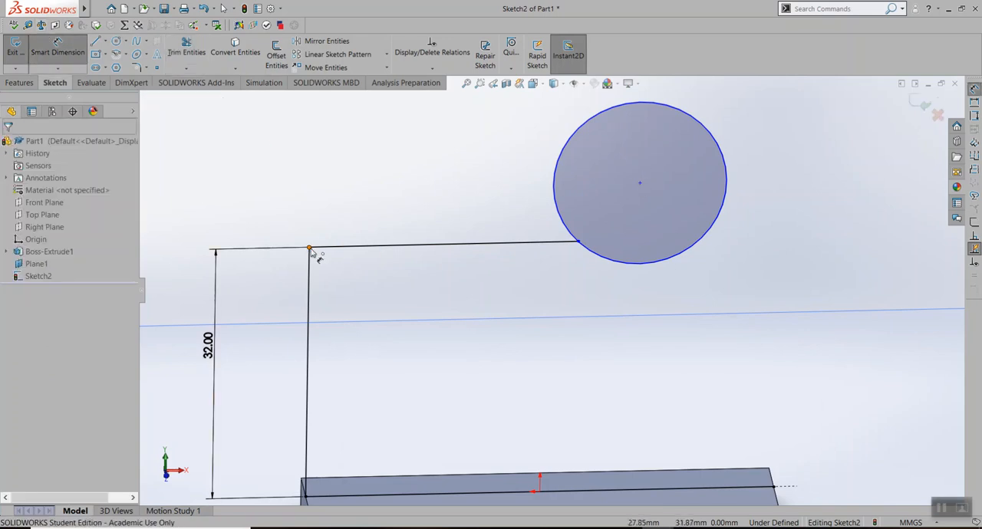
left_click(310, 248)
left_click(641, 186)
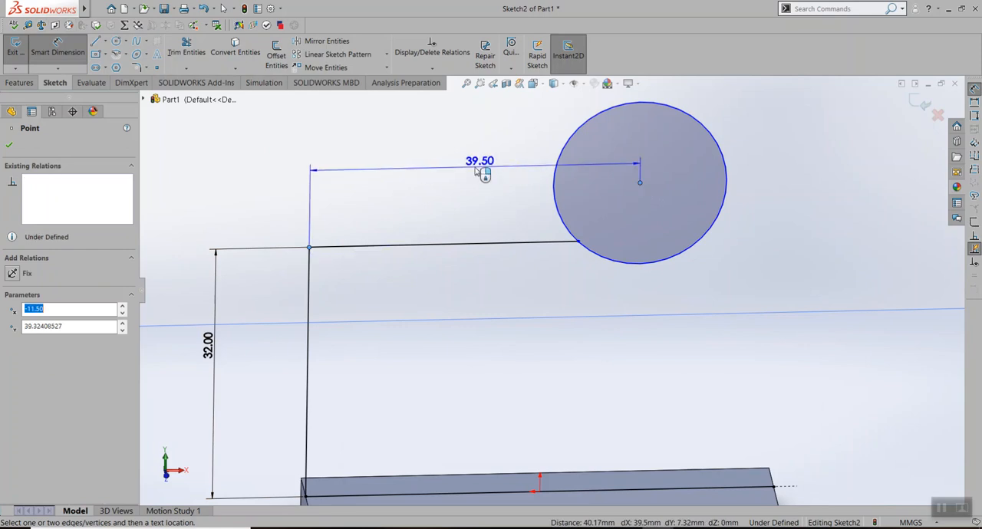
left_click(469, 147)
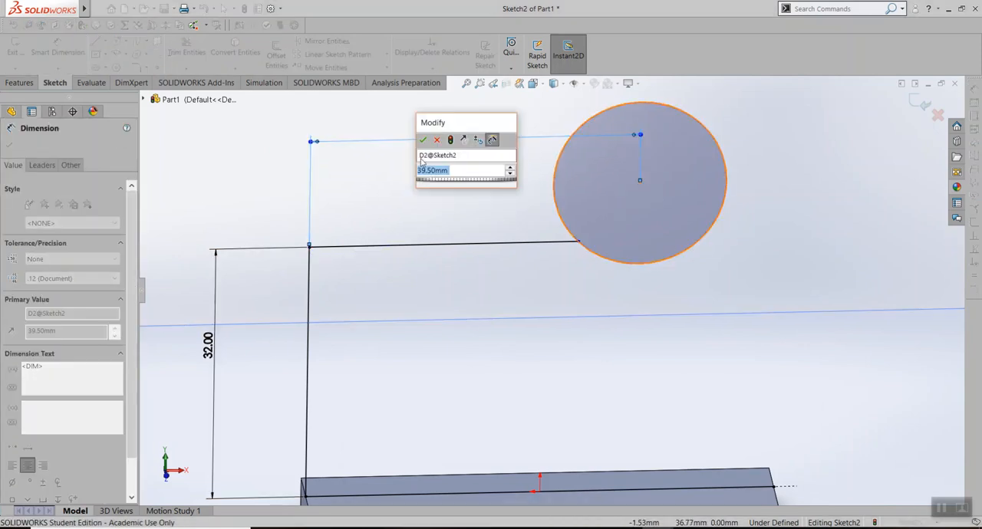
key("Return")
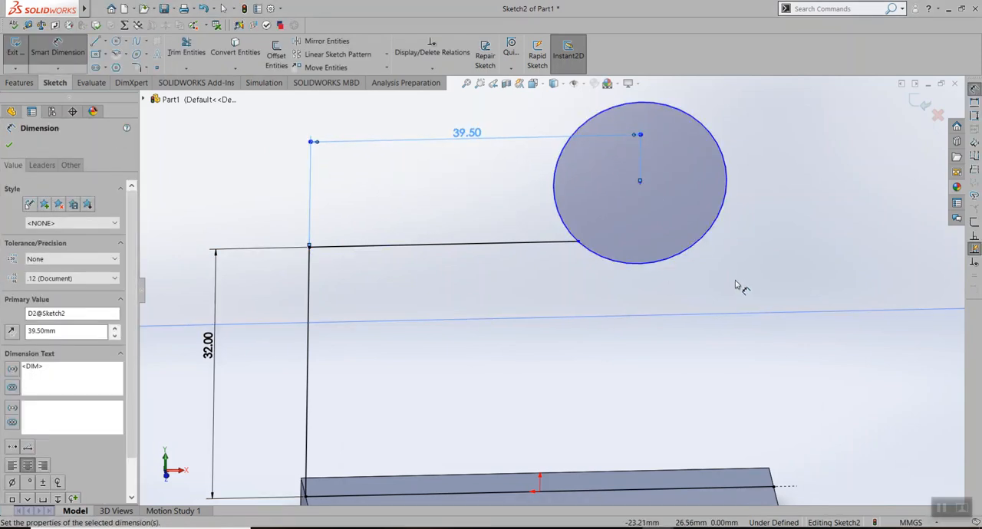
Check the circle's height on the assignment drawing and dimension its centre 37.5 mm above the converted base line
middle_click_drag(740, 283, 716, 277)
left_click(624, 528)
scroll(449, 293, "up", 1)
scroll(449, 294, "down", 3)
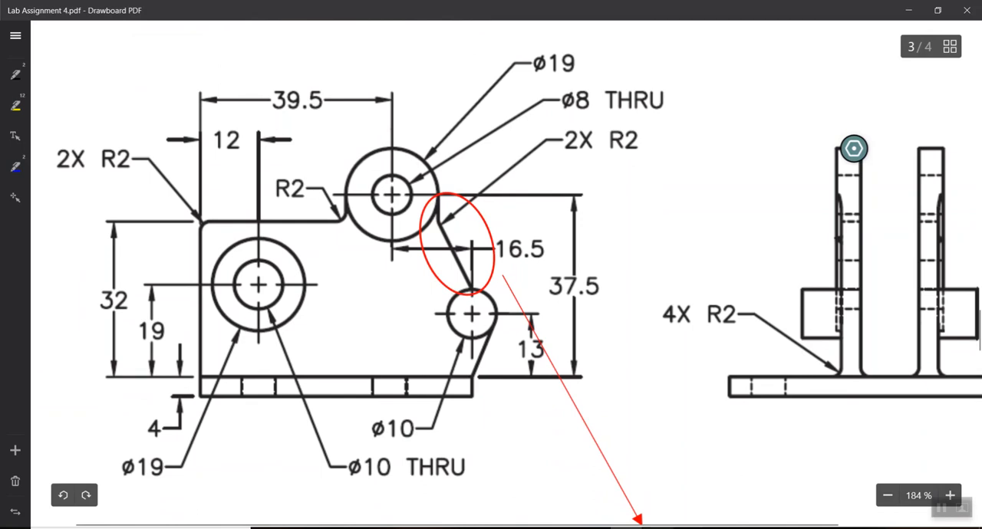
mouse_move(637, 522)
left_click(732, 476)
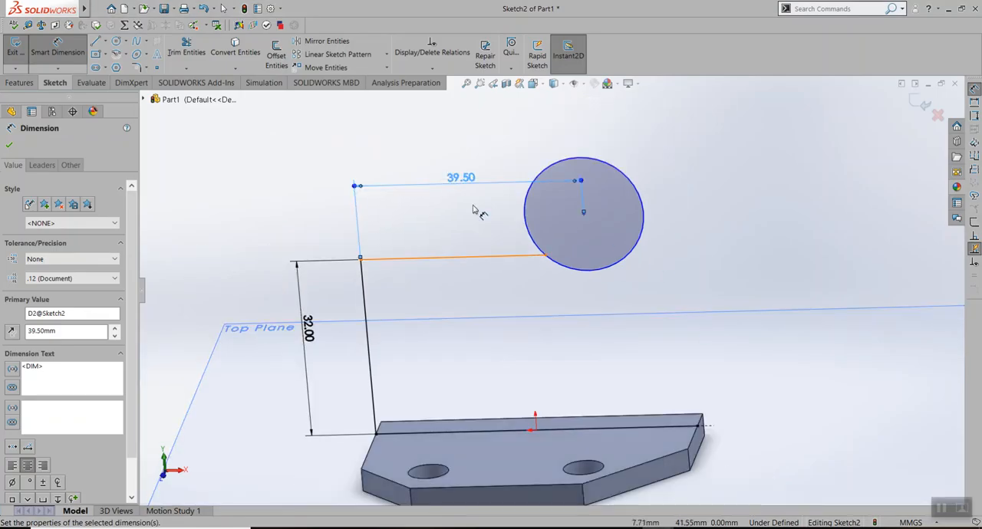
left_click(584, 215)
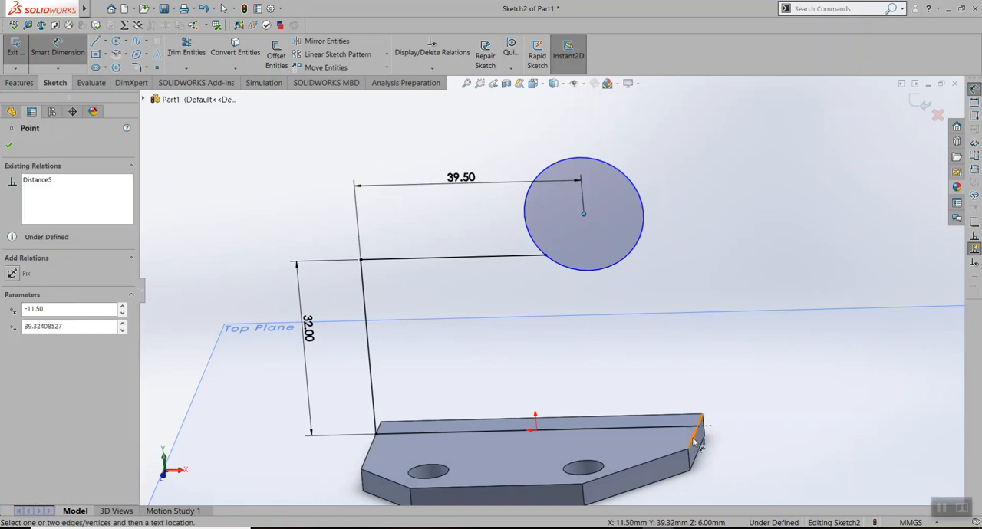
left_click(648, 431)
left_click(751, 295)
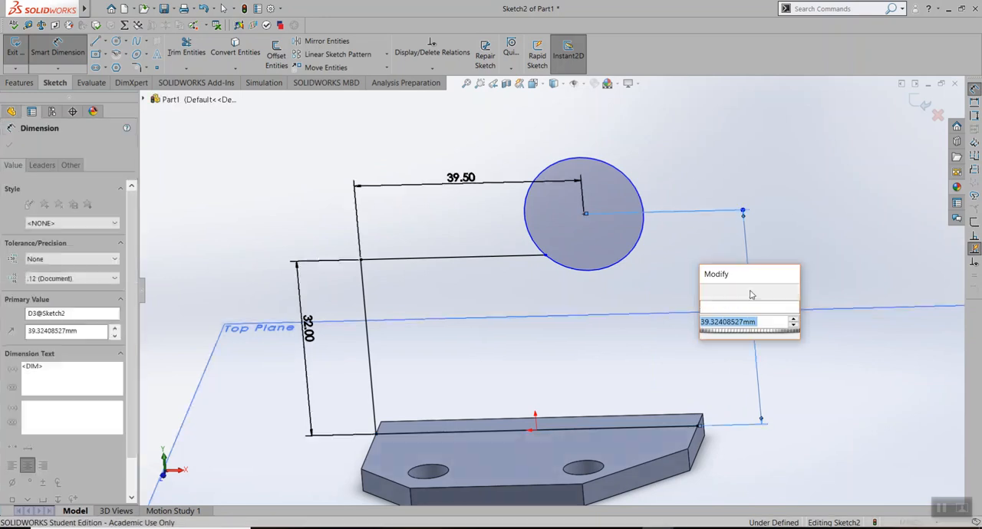
type("37.")
key("Return")
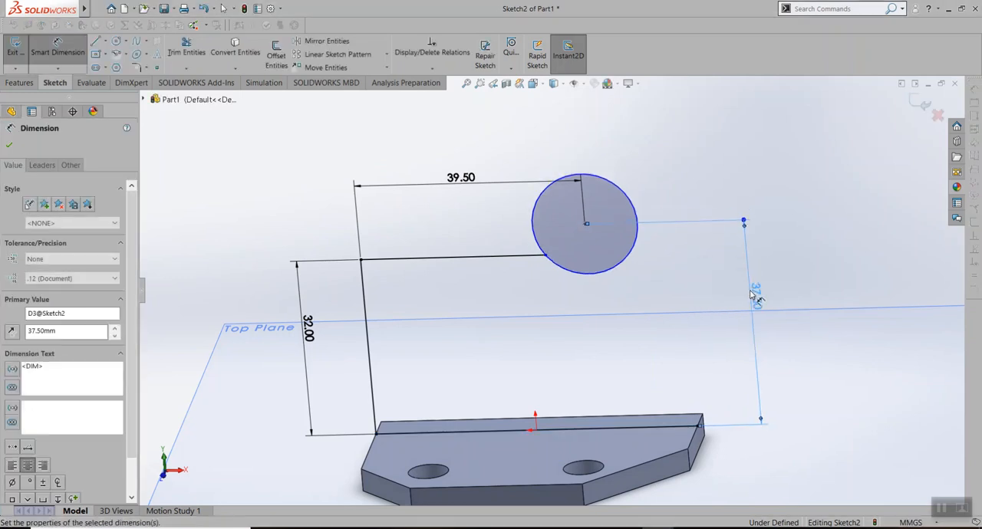
Check the circle's size on the assignment drawing and dimension its diameter at 19 mm
left_click(627, 528)
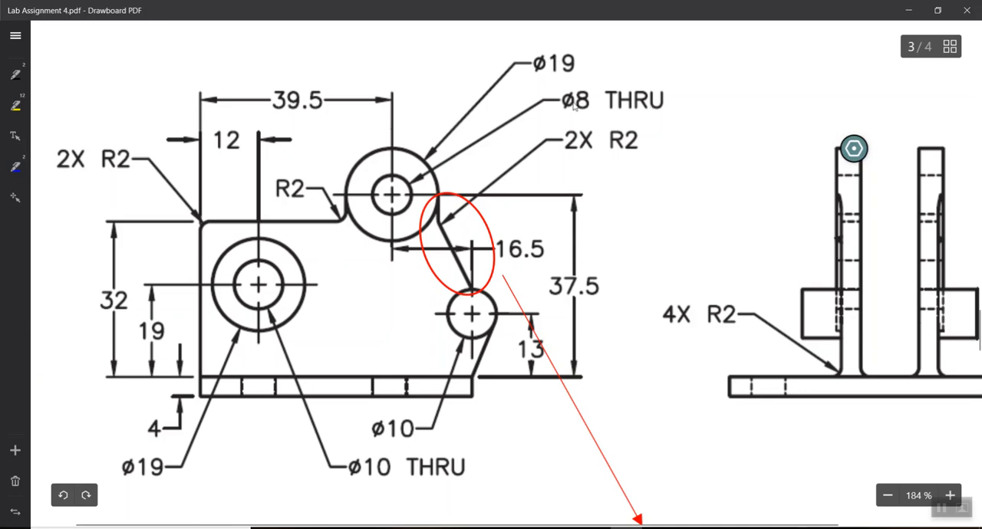
mouse_move(662, 524)
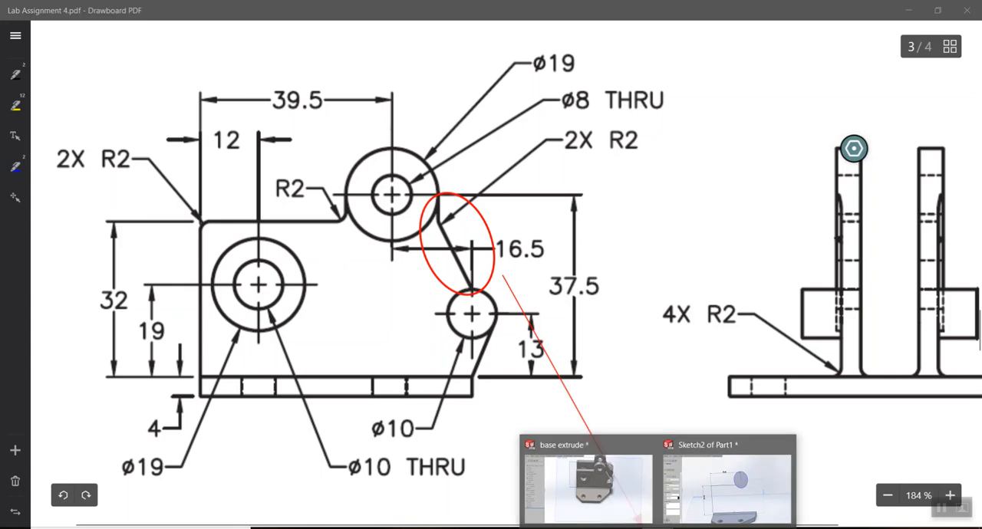
left_click(699, 476)
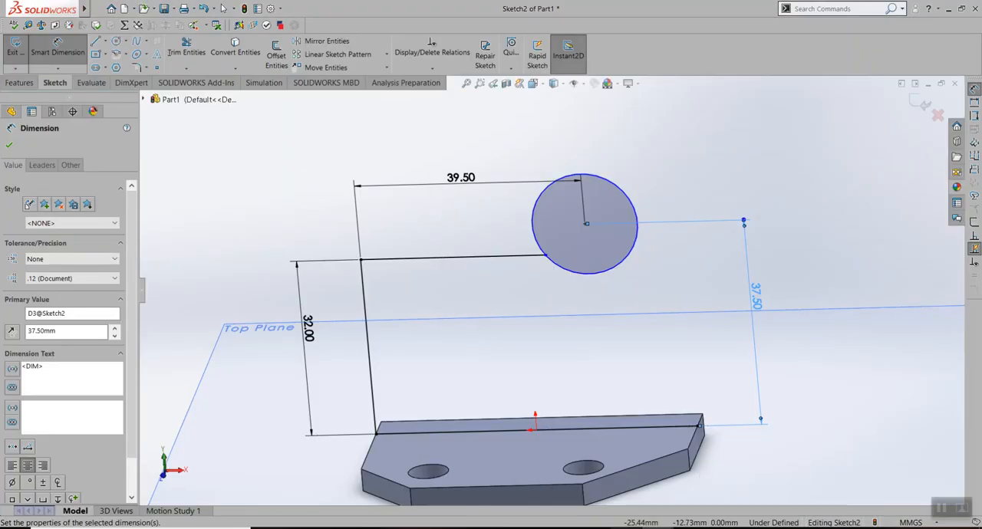
key("alt+Tab")
key("alt+Tab")
left_click(620, 185)
left_click(603, 157)
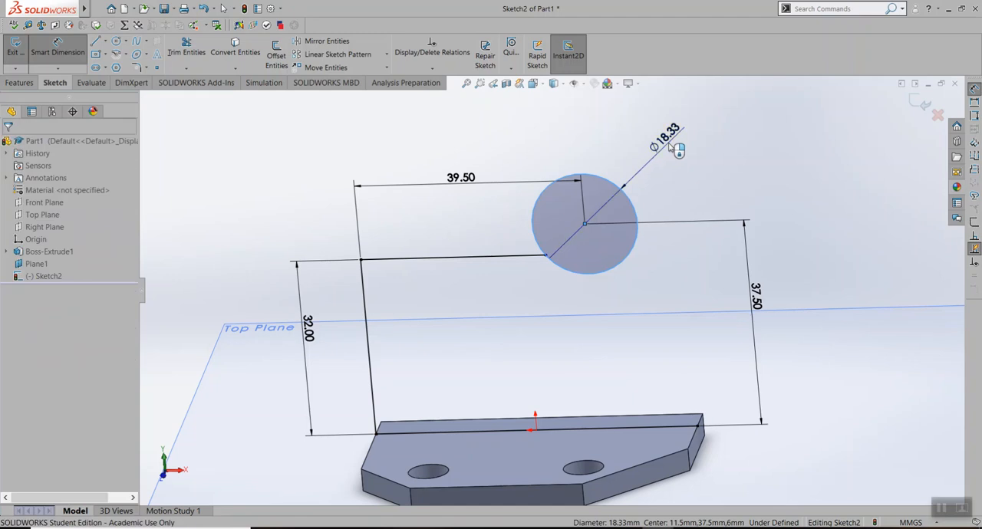
type("19")
key("Return")
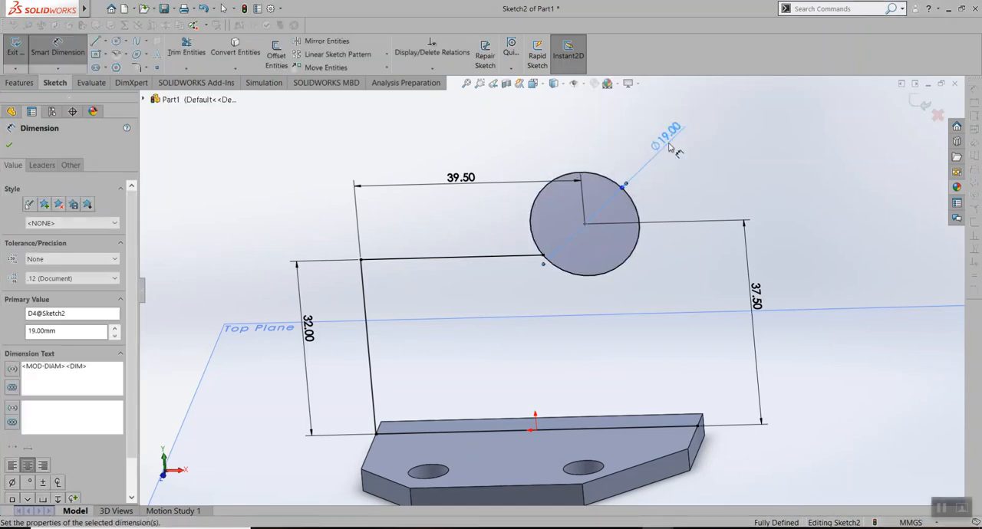
Sketch a vertical line about 5.5 mm long from the circle's left quadrant point down to the horizontal top line
left_click(68, 54)
left_click(626, 527)
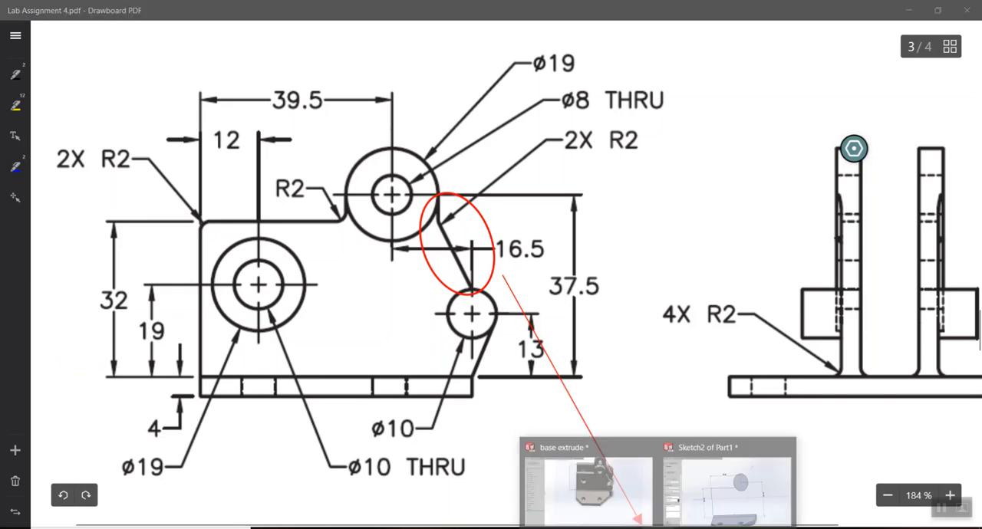
left_click(626, 527)
left_click(95, 42)
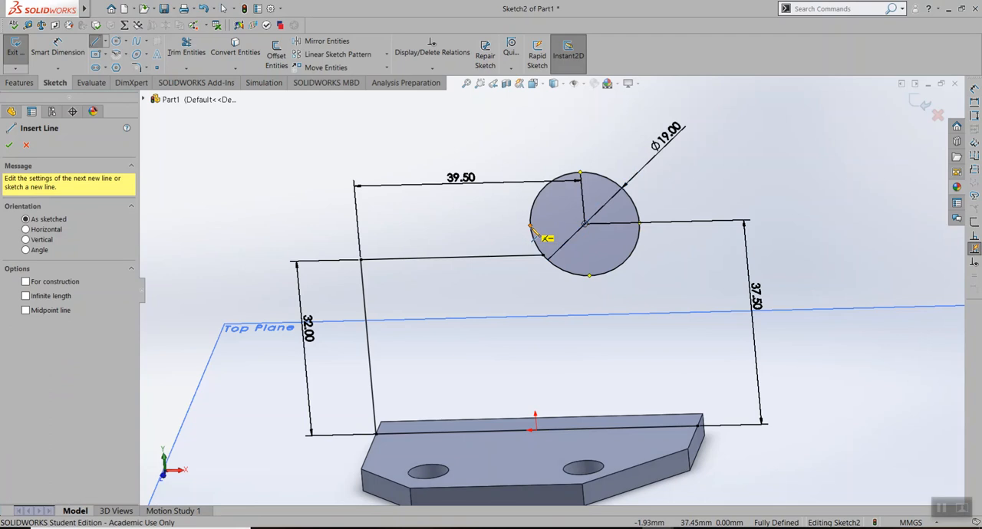
left_click(530, 225)
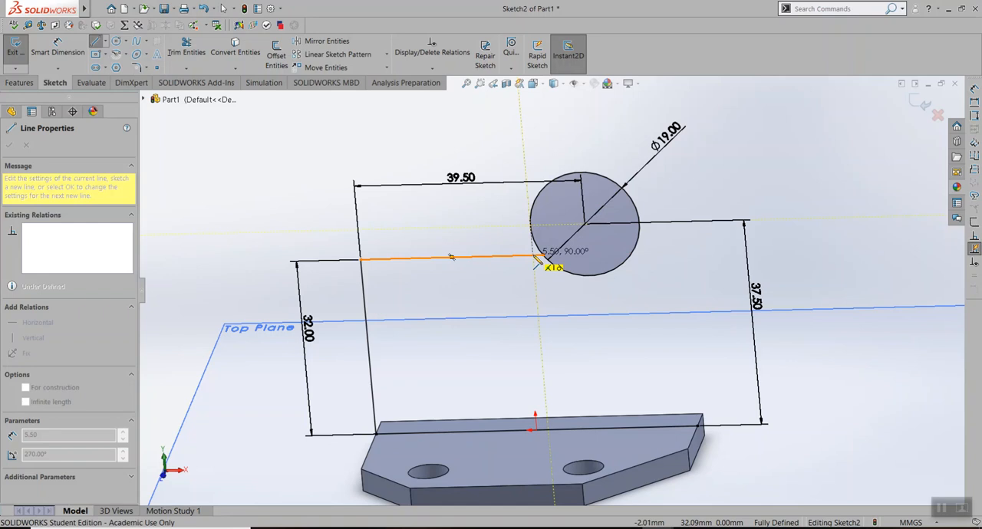
left_click(530, 225)
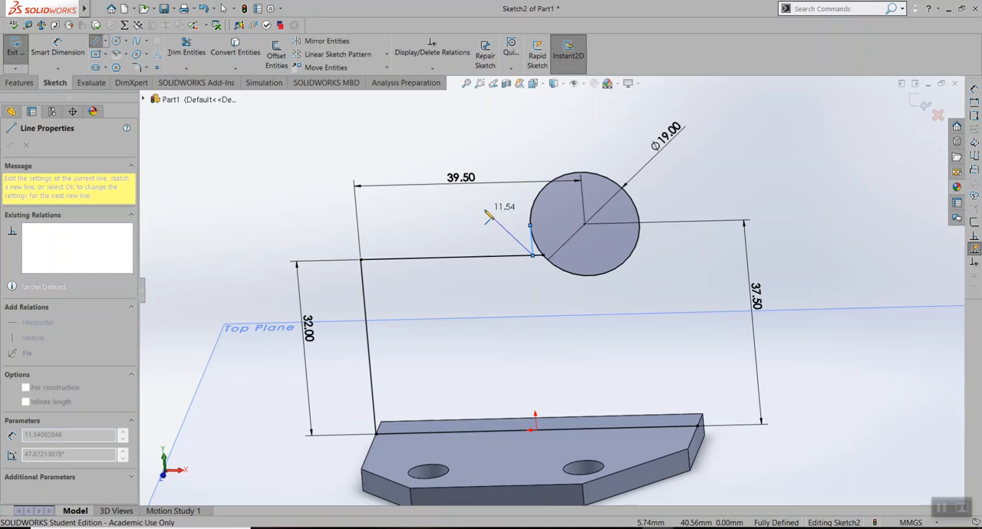
key("Escape")
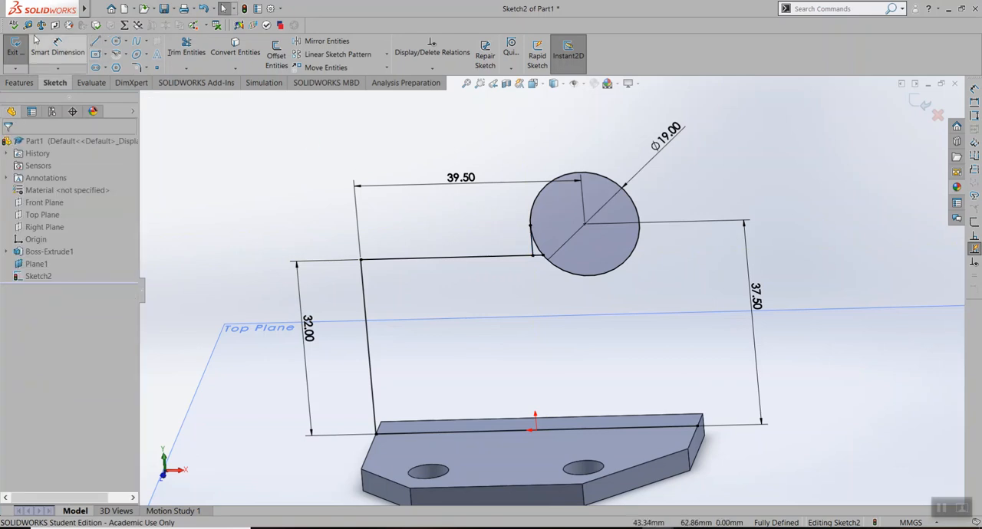
Trim away the short stub of the top line between the new vertical line and the circle
left_click(186, 47)
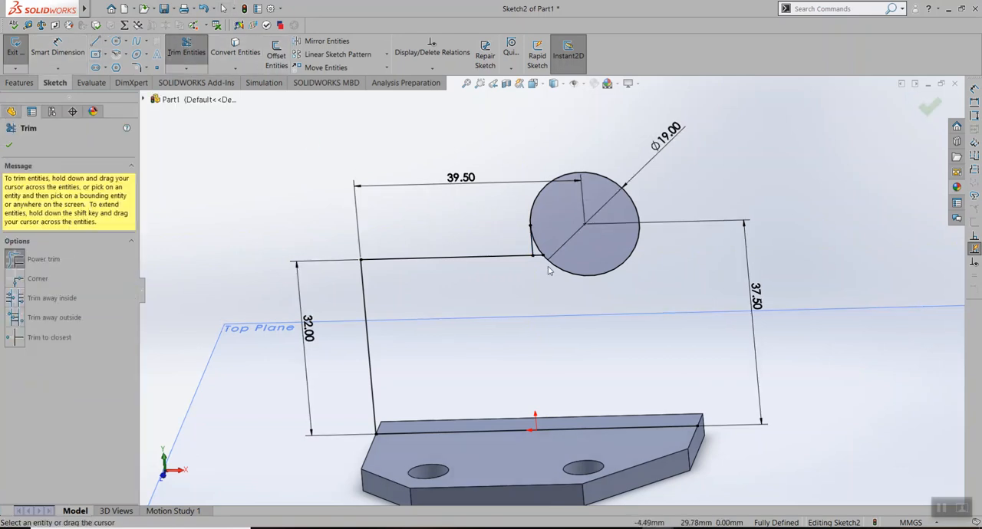
scroll(543, 265, "down", 5)
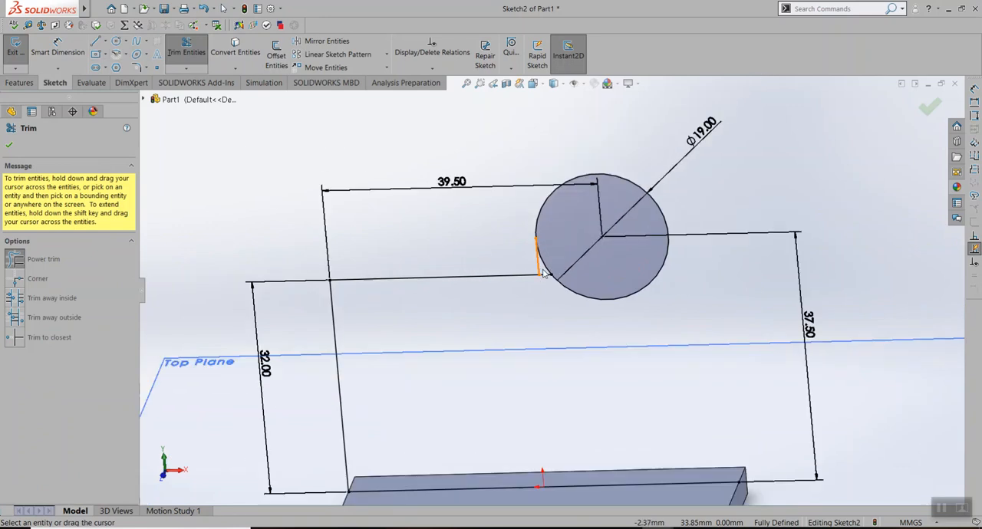
scroll(546, 275, "down", 2)
left_click_drag(555, 346, 559, 363)
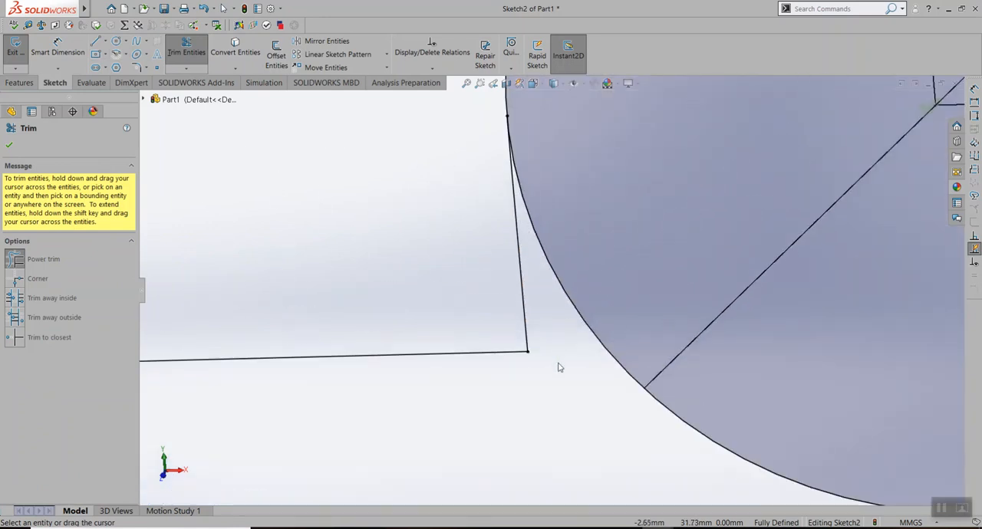
scroll(561, 367, "up", 2)
scroll(563, 369, "up", 4)
scroll(575, 291, "down", 2)
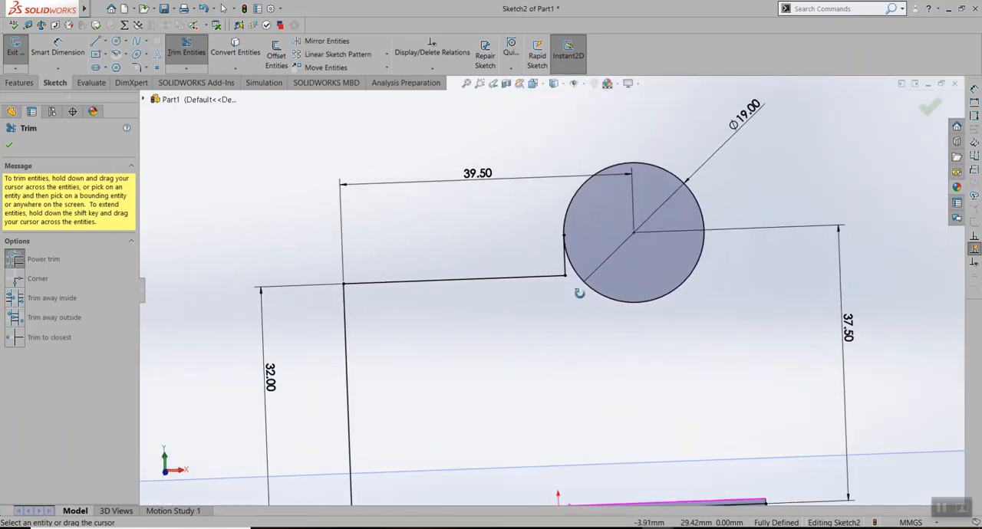
scroll(591, 292, "up", 2)
scroll(567, 340, "up", 3)
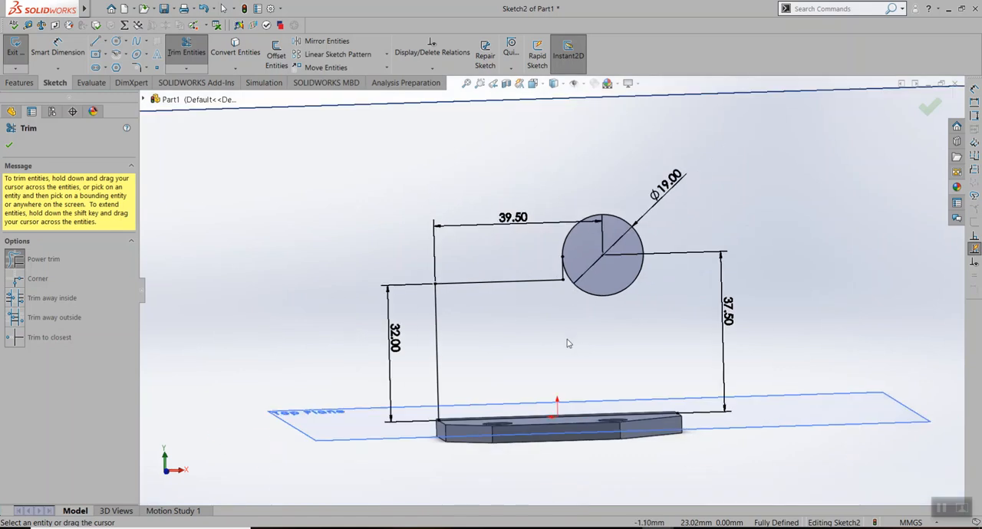
scroll(572, 346, "down", 2)
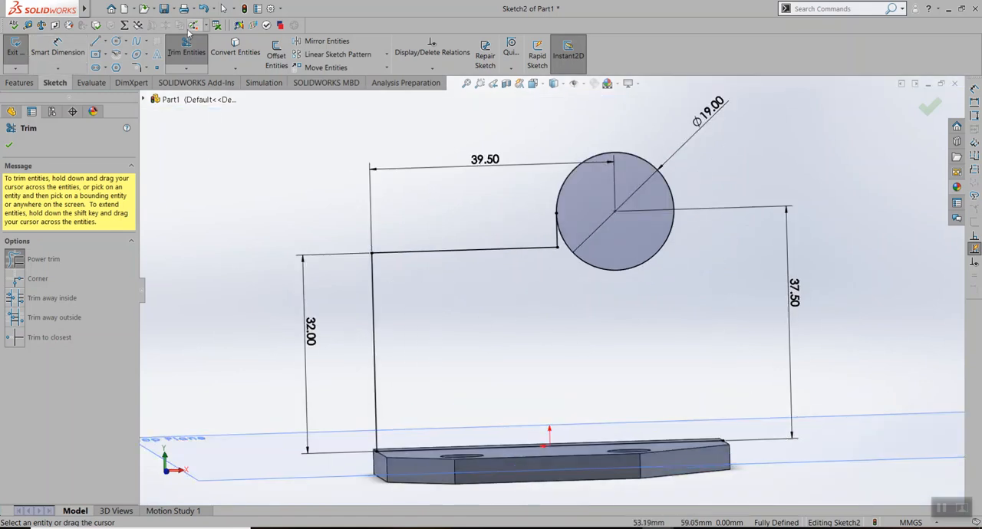
left_click(191, 52)
Consult the Lab Assignment 4 drawing in Drawboard PDF for the size and position of the upright plate's small lower circle
left_click(626, 528)
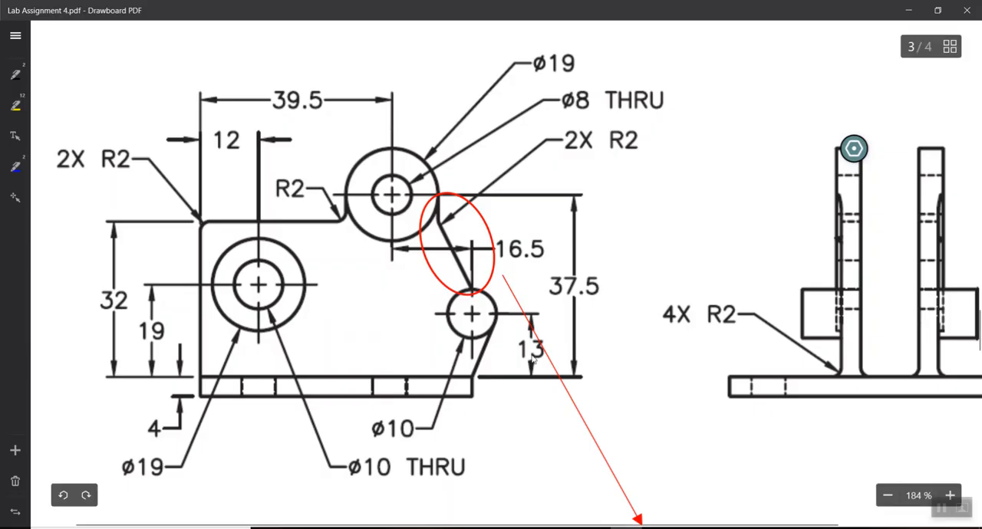
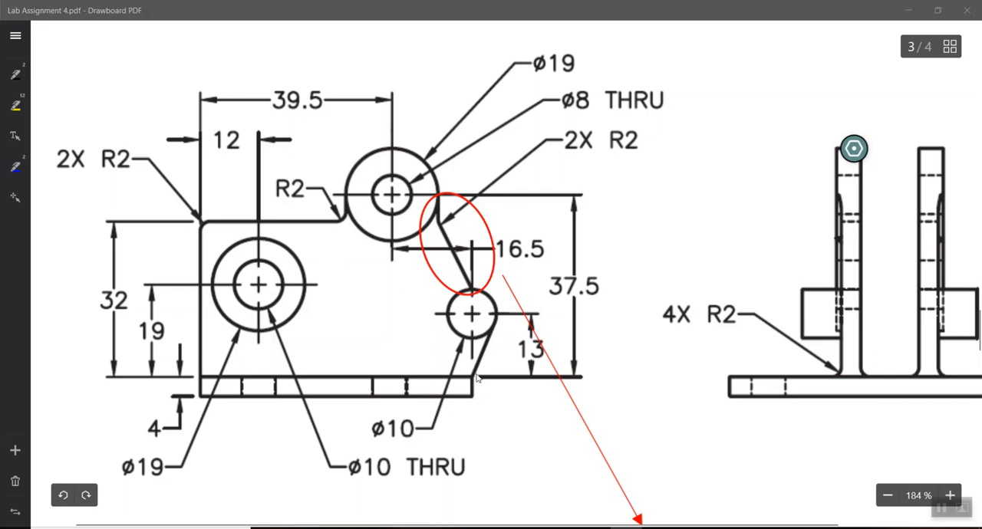
Switch back to the SOLIDWORKS sketch and draw a circle of 5 mm radius about 7 mm directly above the base's right end point
mouse_move(658, 527)
left_click(729, 479)
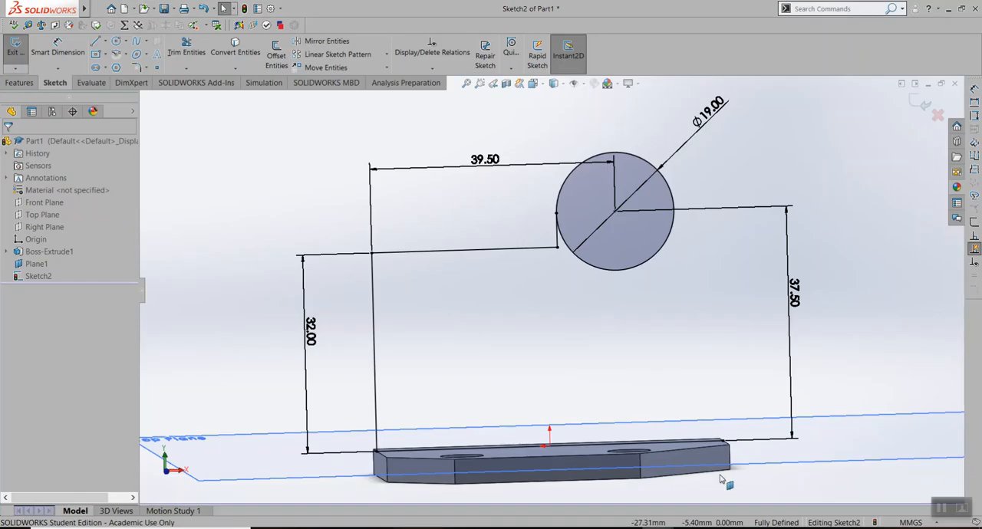
left_click(117, 40)
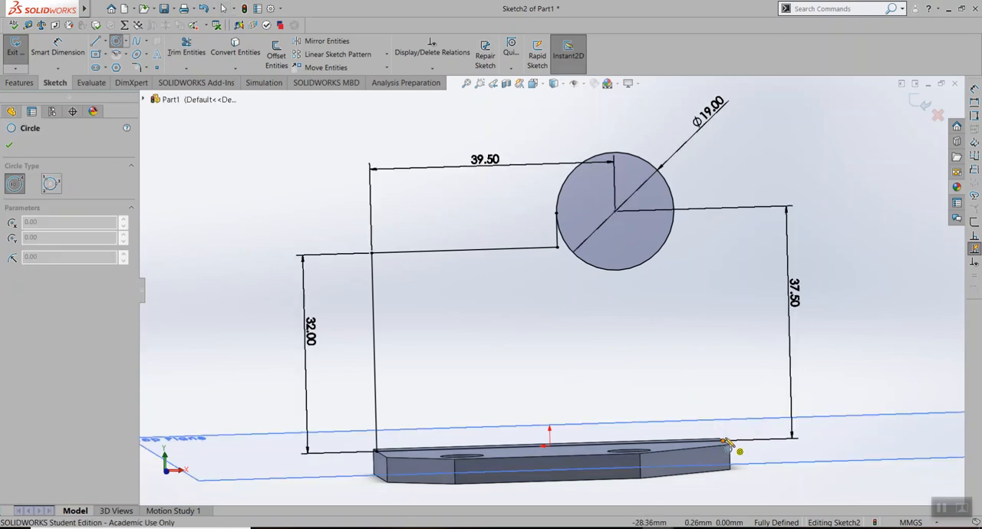
left_click(721, 398)
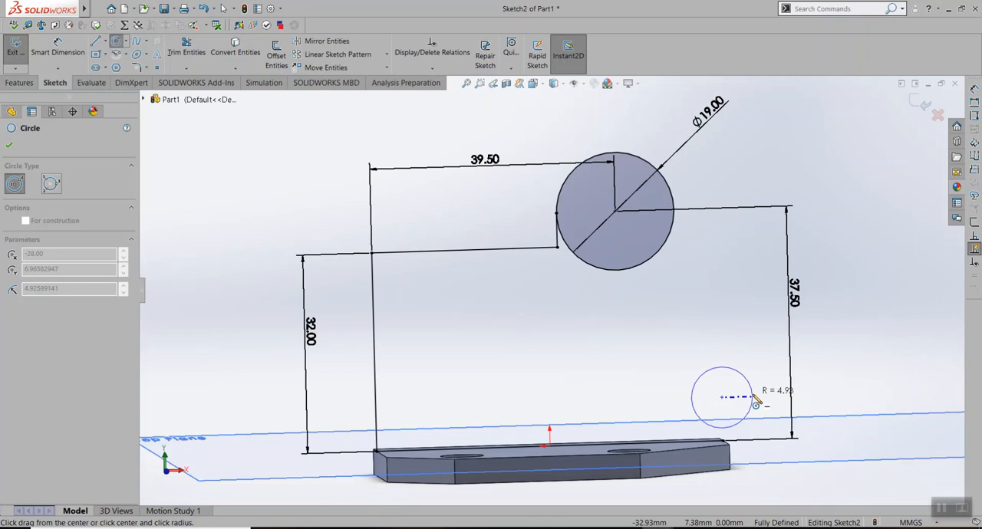
left_click(751, 397)
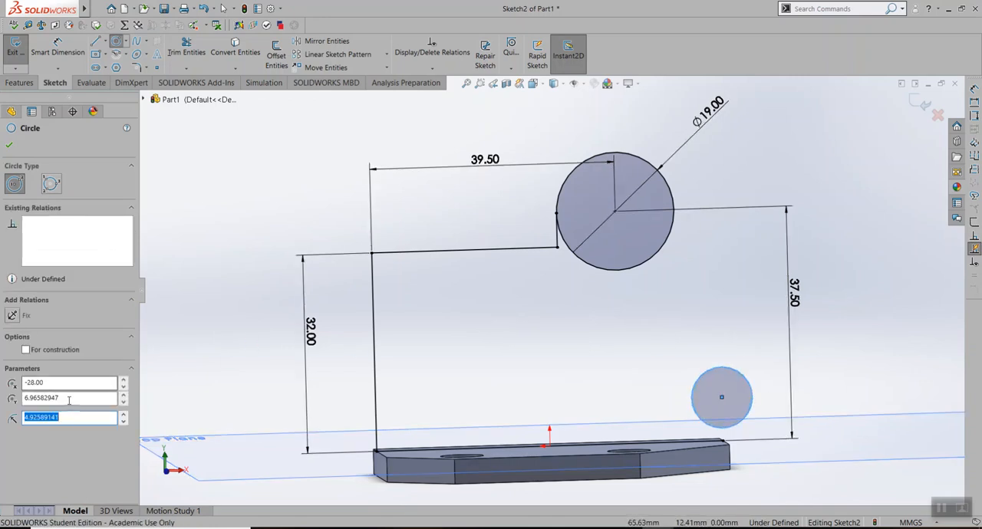
type("5")
key("Return")
Dimension the small lower circle's diameter at 10 mm
left_click(47, 49)
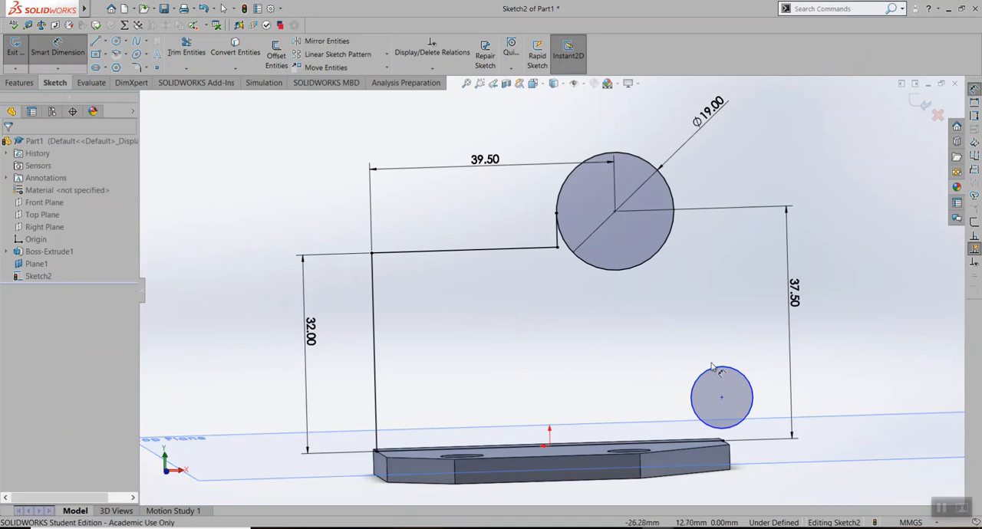
left_click(756, 389)
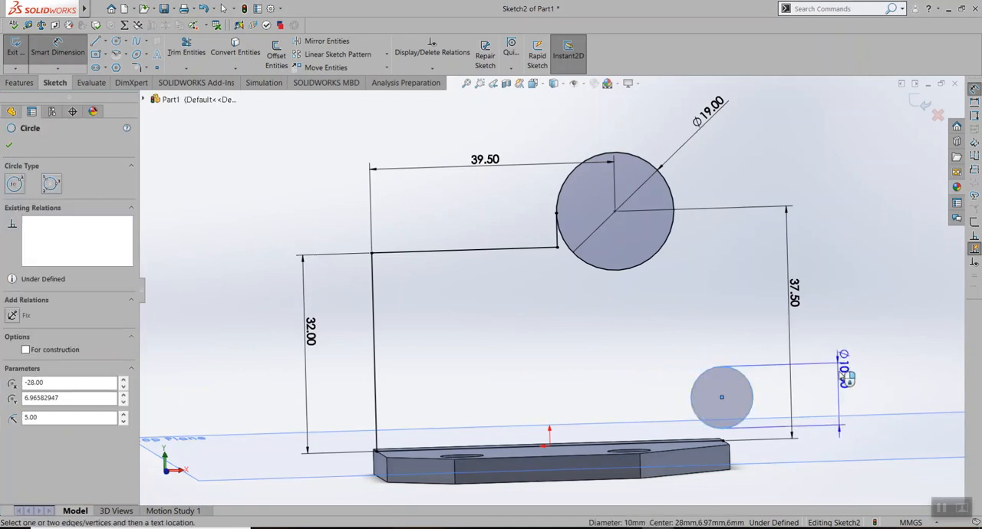
left_click(882, 352)
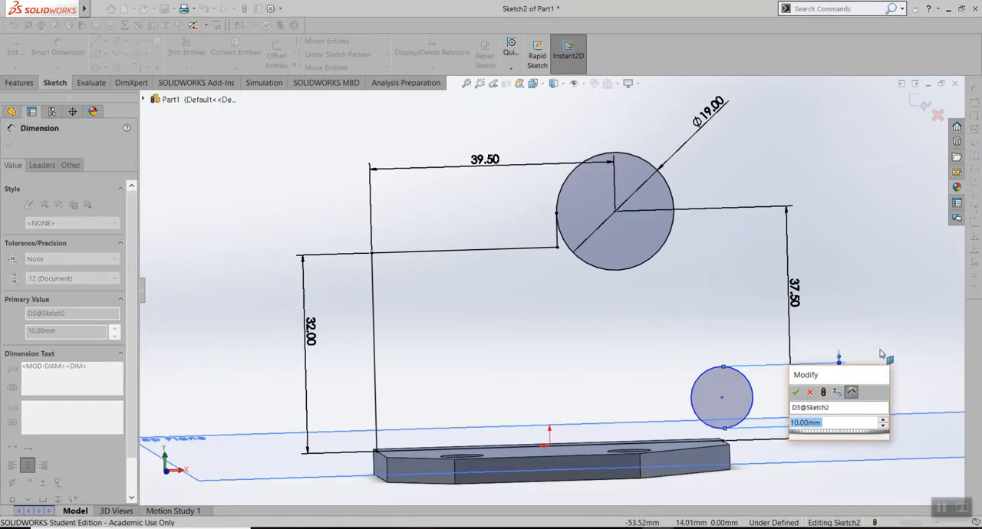
left_click(795, 392)
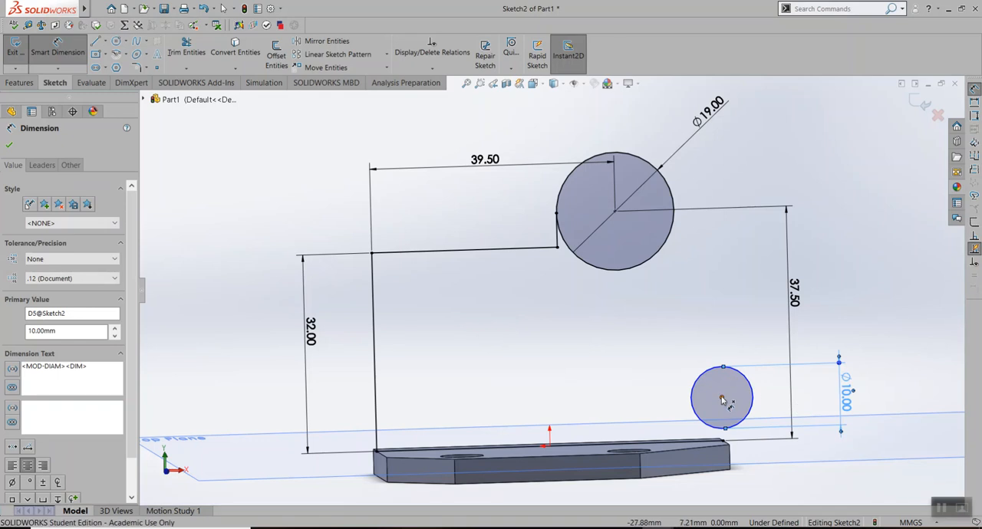
Dimension the small circle's centre 13 mm above the right end point of the base's top edge
left_click(724, 442)
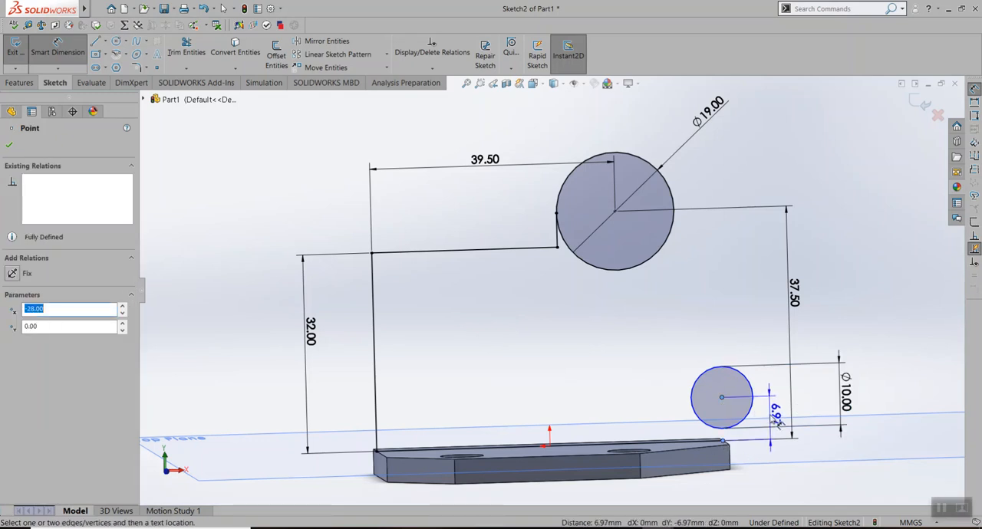
left_click(774, 419)
type("13")
key("Return")
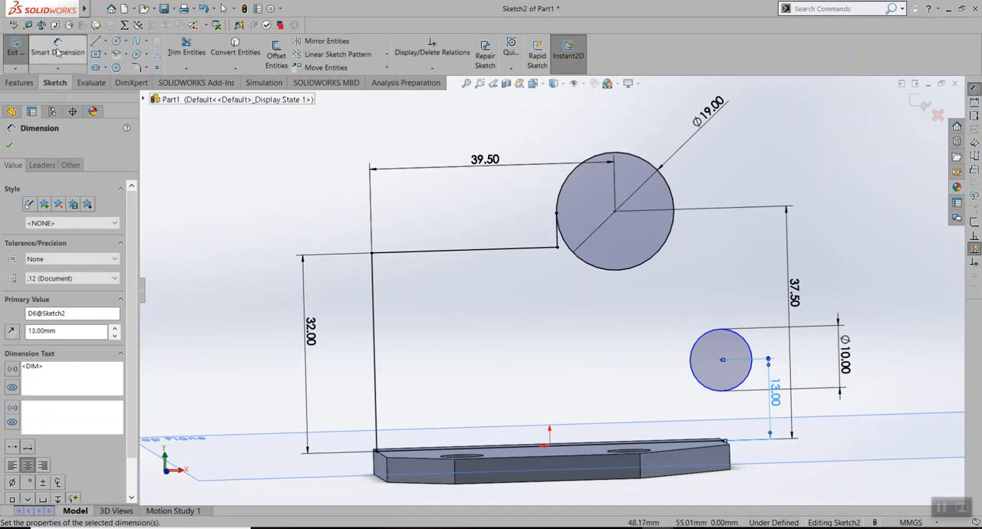
Sketch a slanted line about 12 mm long from the base's right end point, tangent to the small circle's right side
left_click(96, 44)
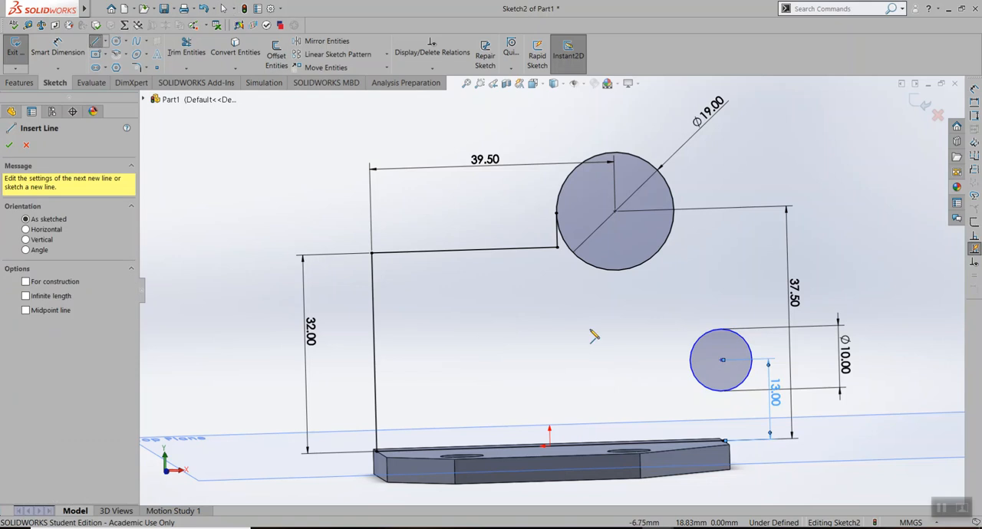
left_click(723, 444)
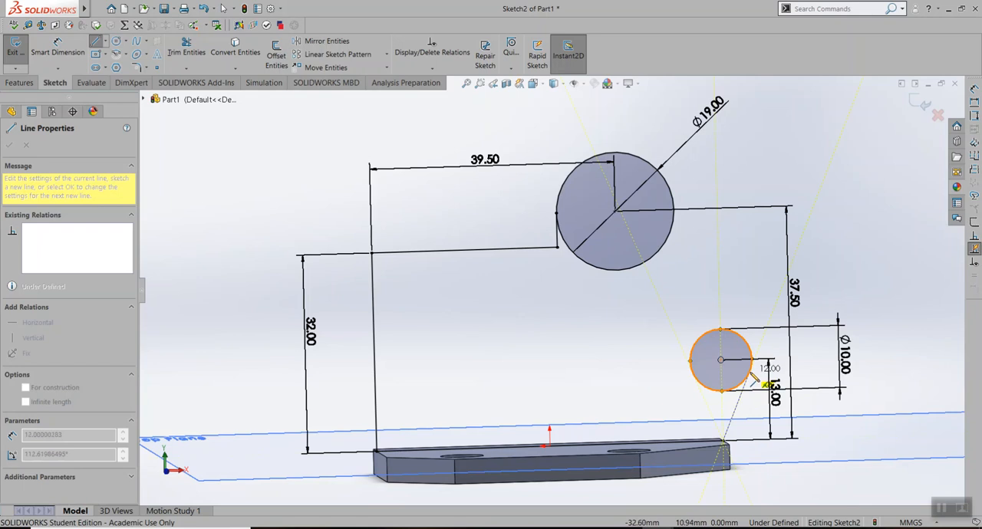
left_click(755, 379)
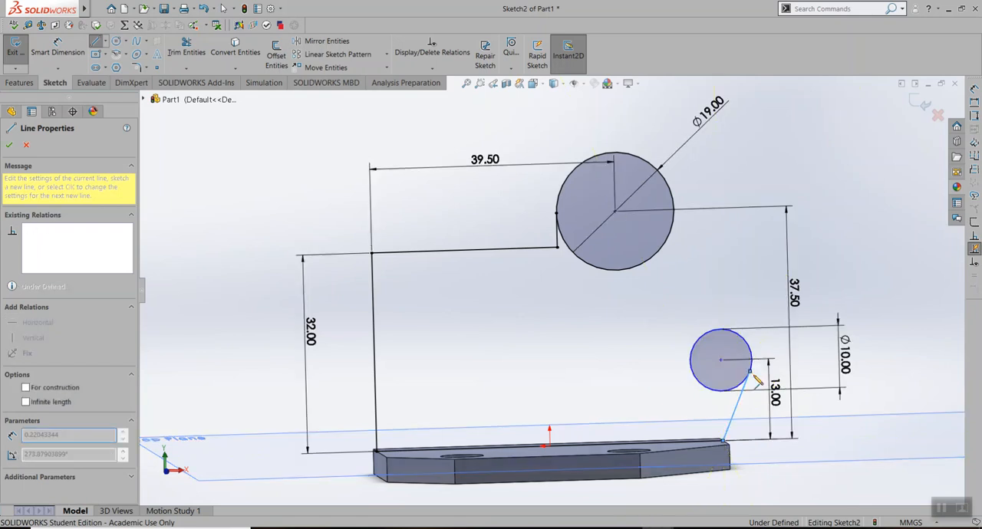
key("Escape")
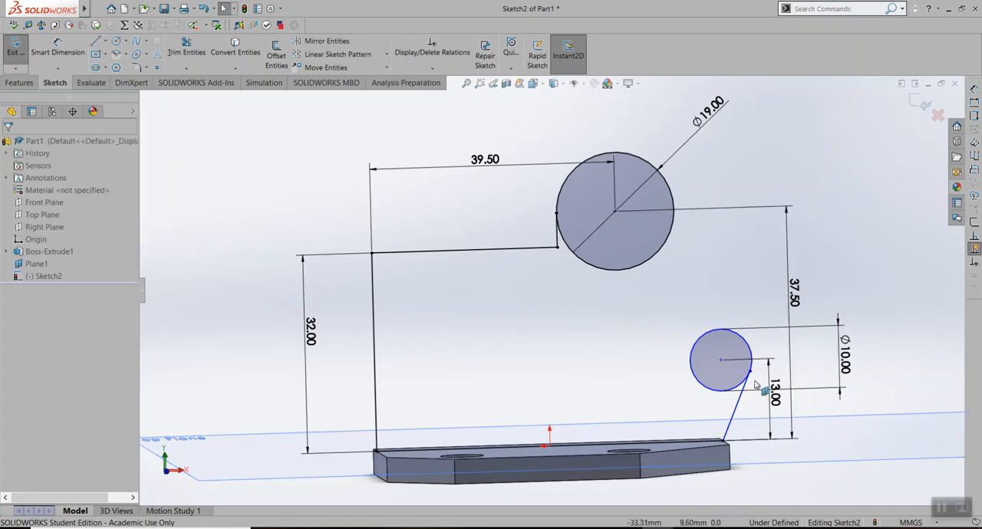
left_click(739, 404)
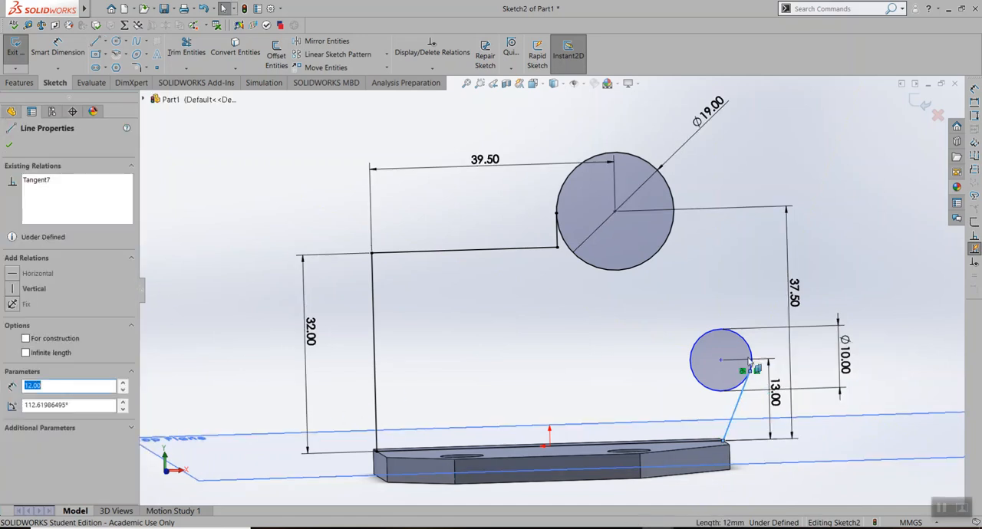
Consult the Lab Assignment 4 drawing in Drawboard PDF for the detail dimensions of the edge joining the large and small circles
left_click(659, 528)
left_click(703, 494)
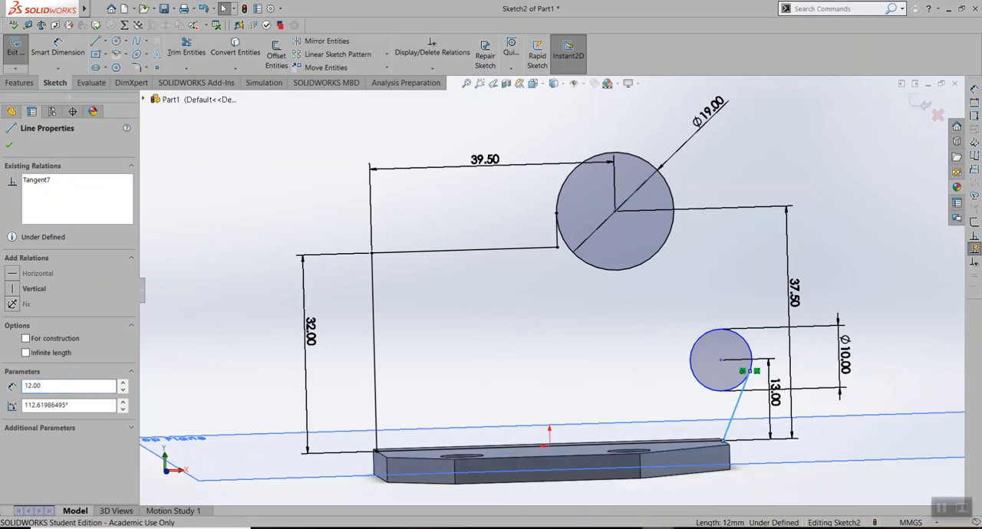
left_click(626, 528)
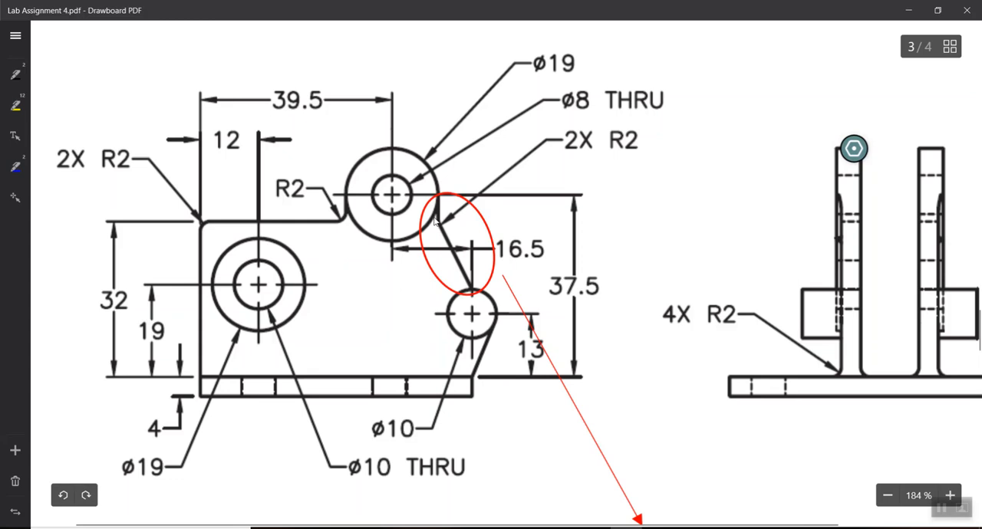
scroll(434, 222, "down", 3)
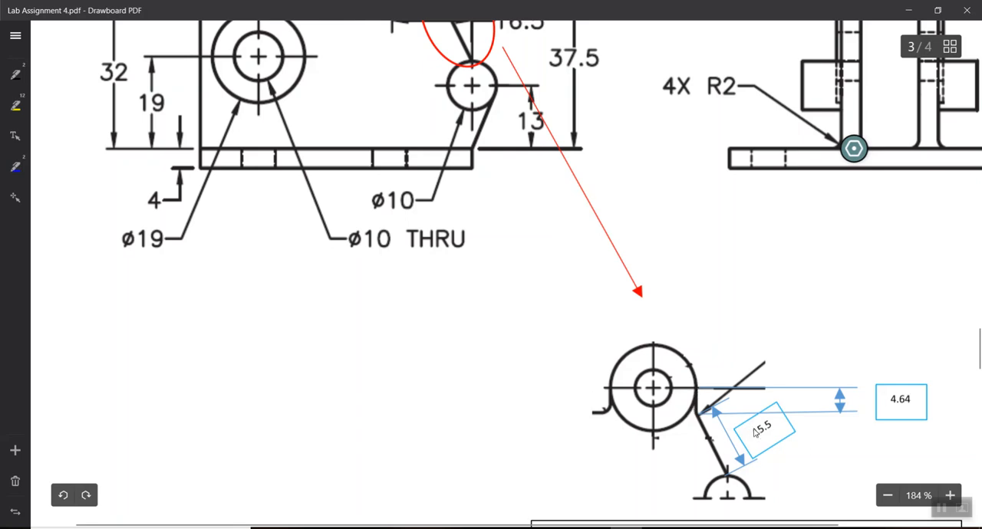
mouse_move(626, 528)
left_click(740, 476)
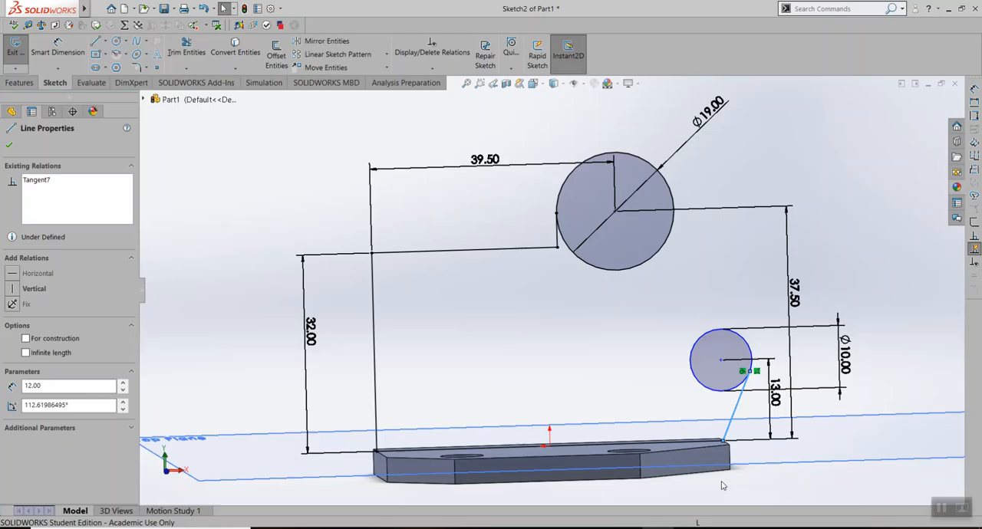
Sketch a vertical line about 6.4 mm long downward from the large circle's right quadrant point, working in the Front view
left_click(95, 41)
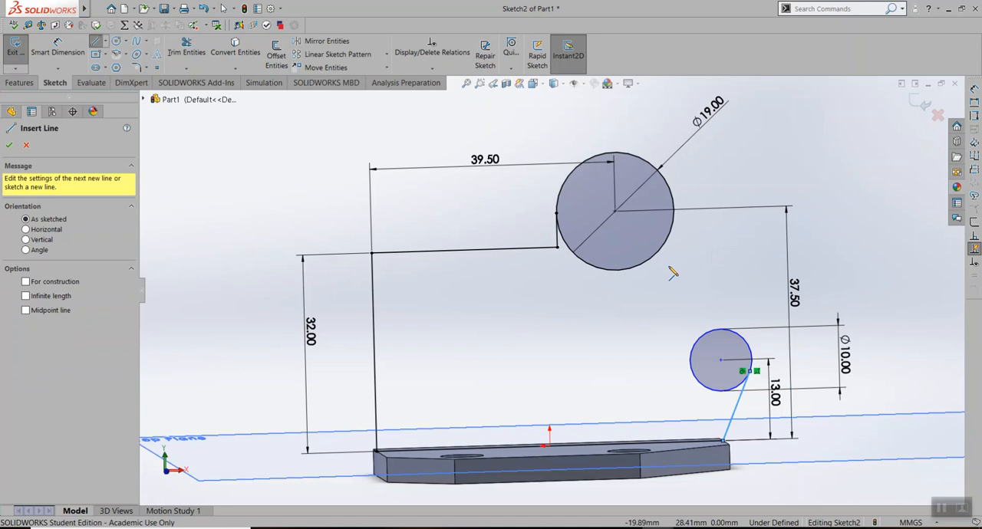
key("space")
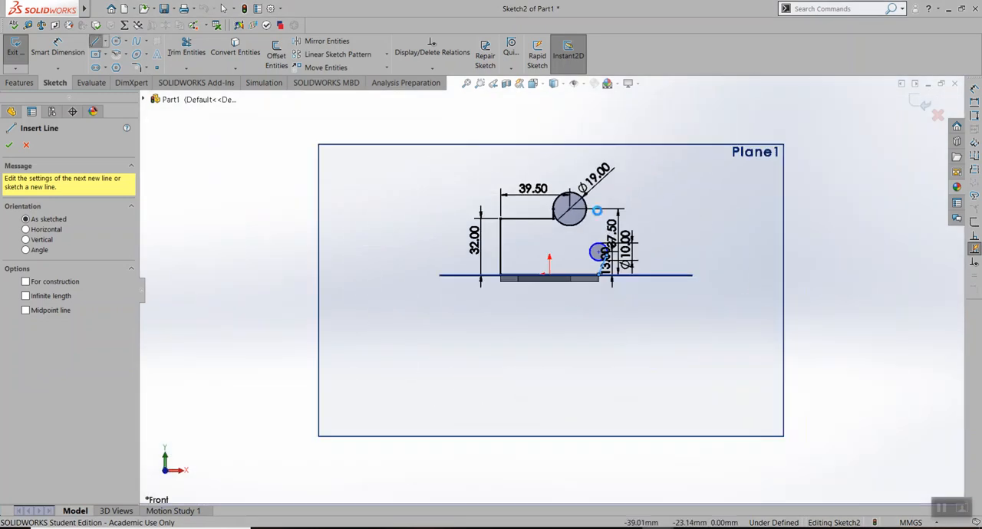
scroll(593, 215, "down", 9)
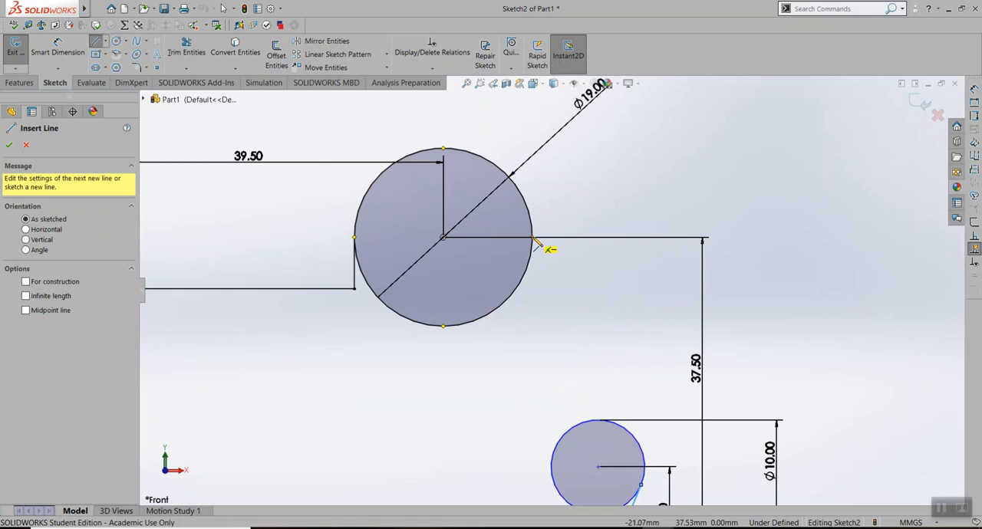
left_click(535, 239)
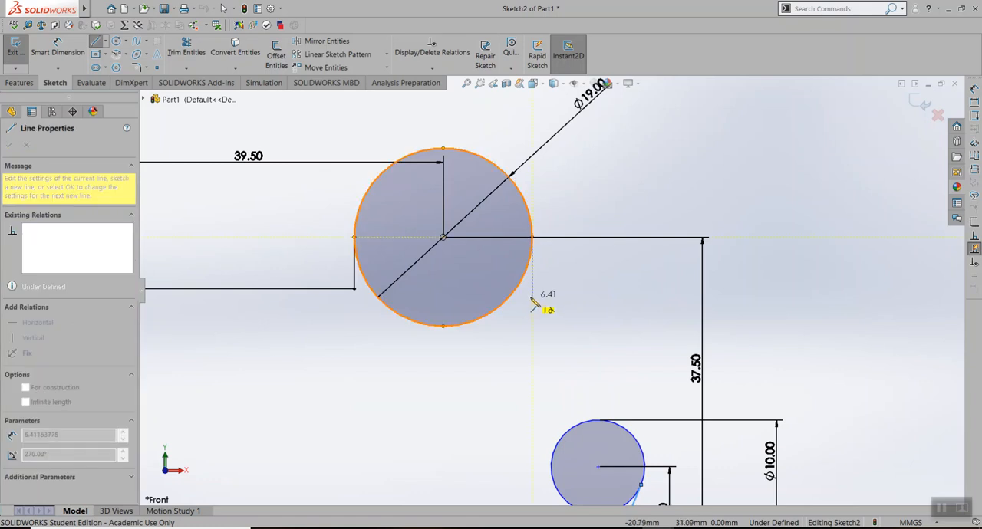
left_click(534, 301)
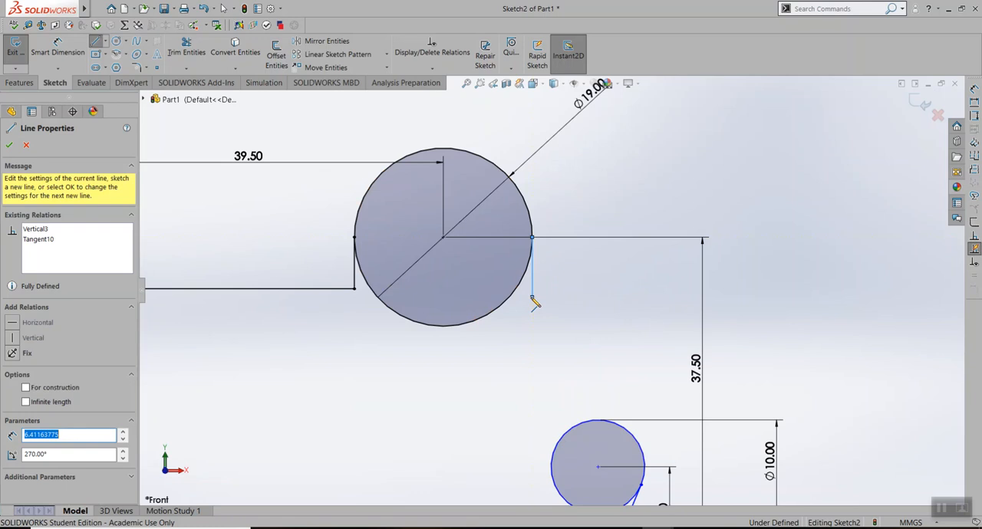
key("Escape")
Dimension the new vertical line's length at 4.64 mm
left_click(57, 50)
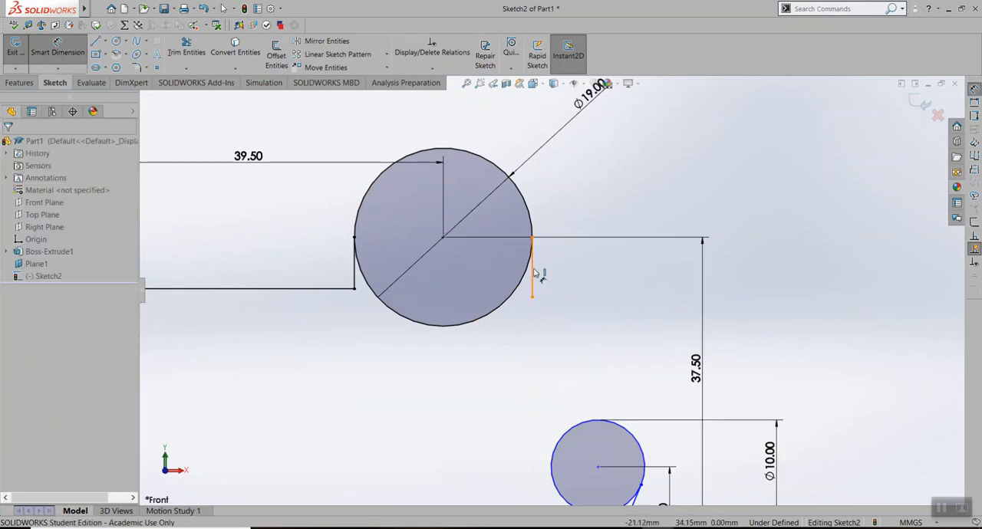
left_click(536, 274)
left_click(758, 274)
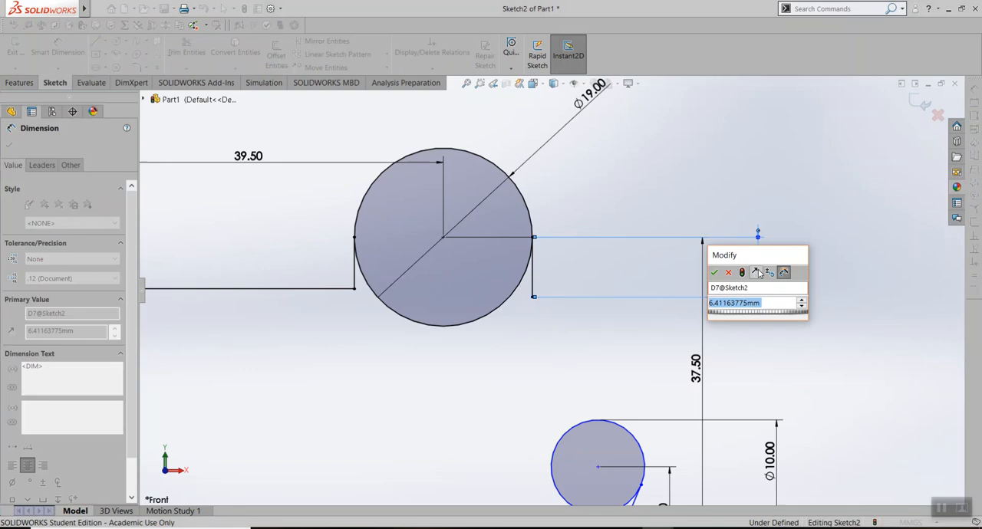
type("4.64")
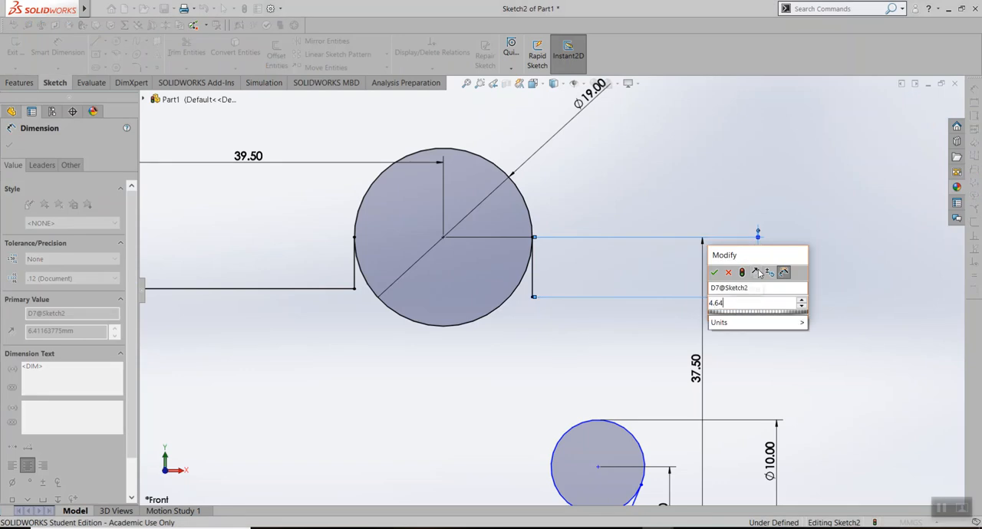
key("Return")
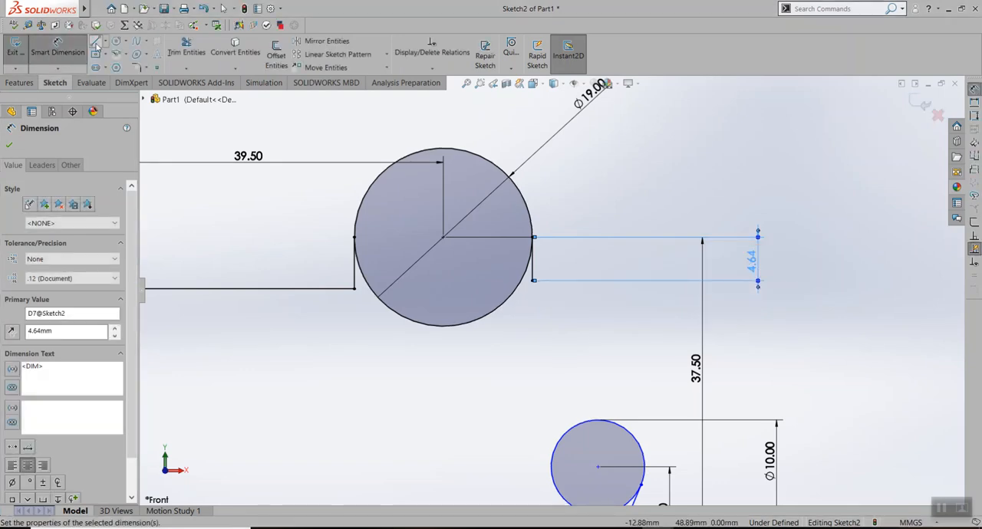
Sketch a slanted line about 16.4 mm long from the short vertical line's lower end to the small circle's top quadrant point
left_click(96, 43)
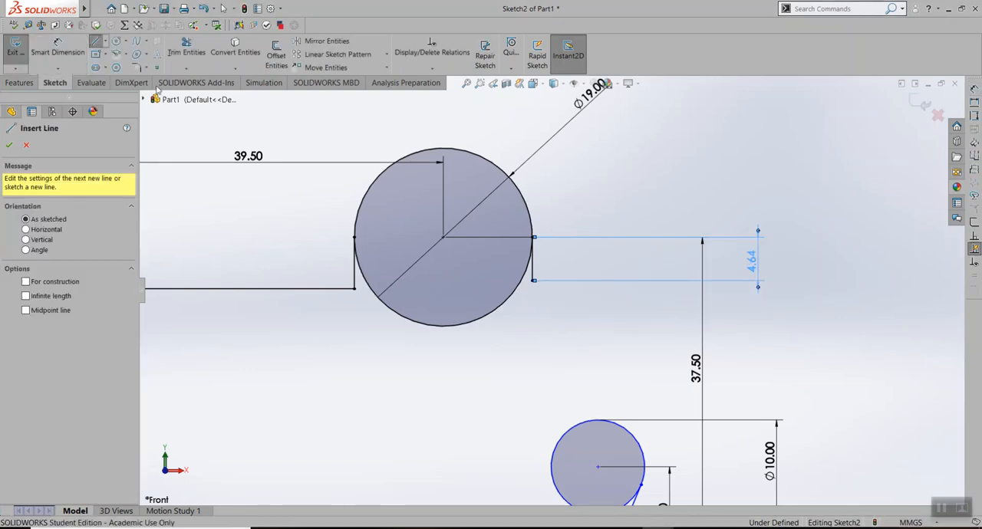
left_click(535, 282)
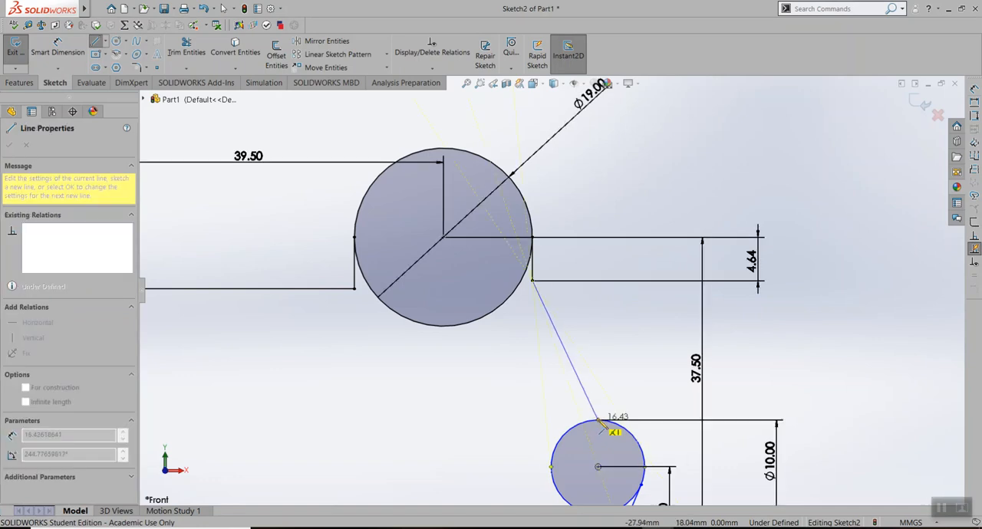
left_click(598, 421)
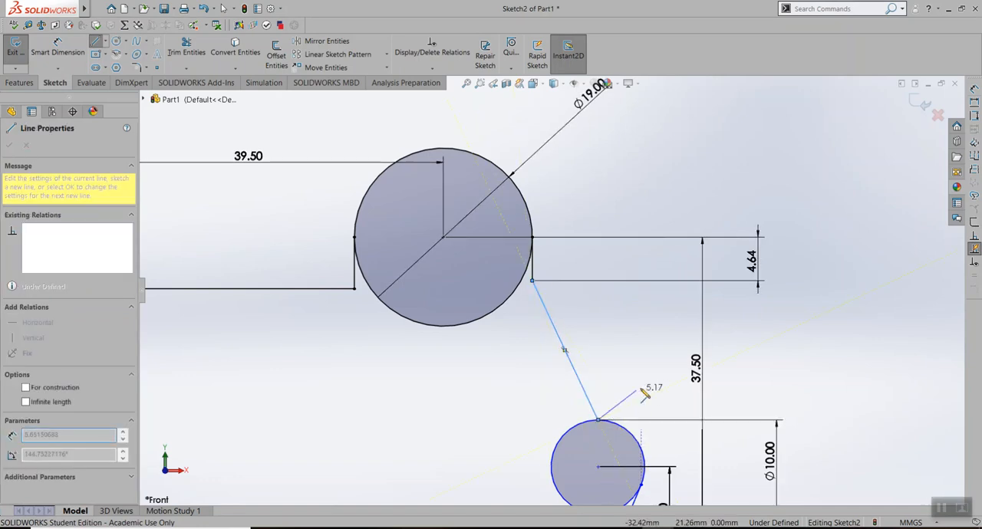
key("Escape")
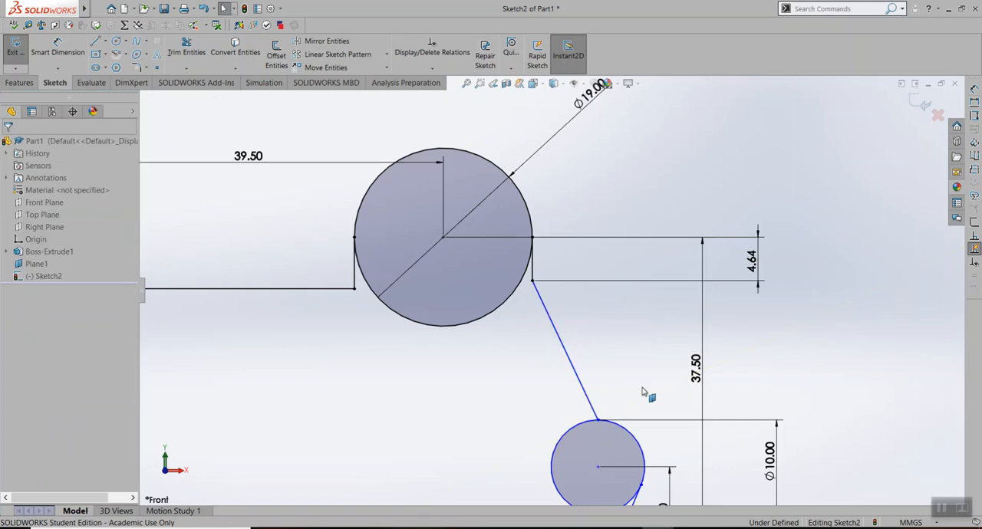
Inspect the slanted line's length and relations, and compare the profile with the Lab Assignment 4 drawing in Drawboard PDF
left_click(565, 350)
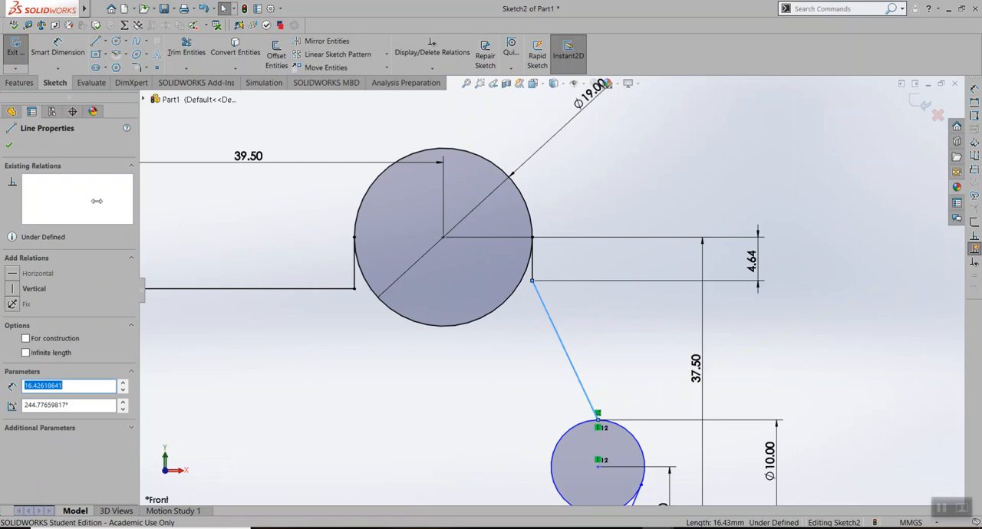
left_click(9, 146)
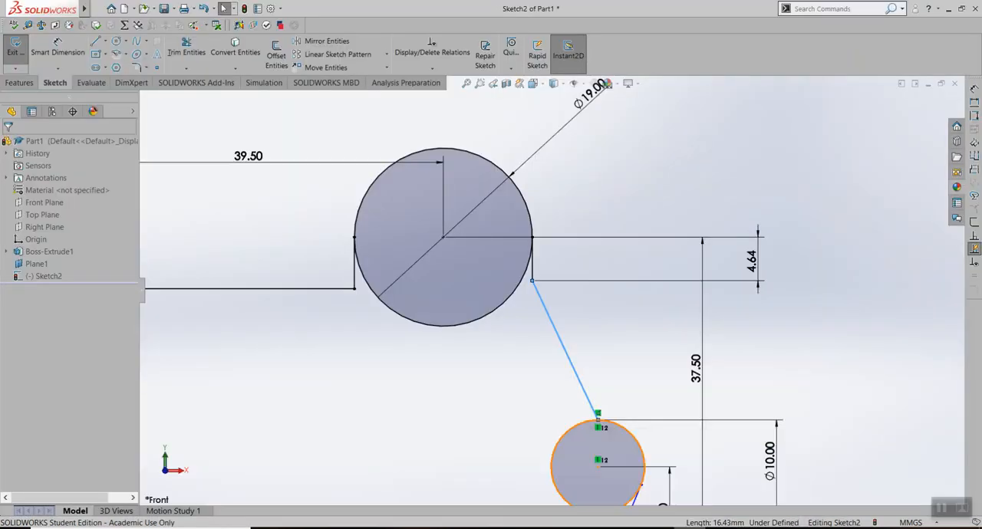
left_click(613, 504)
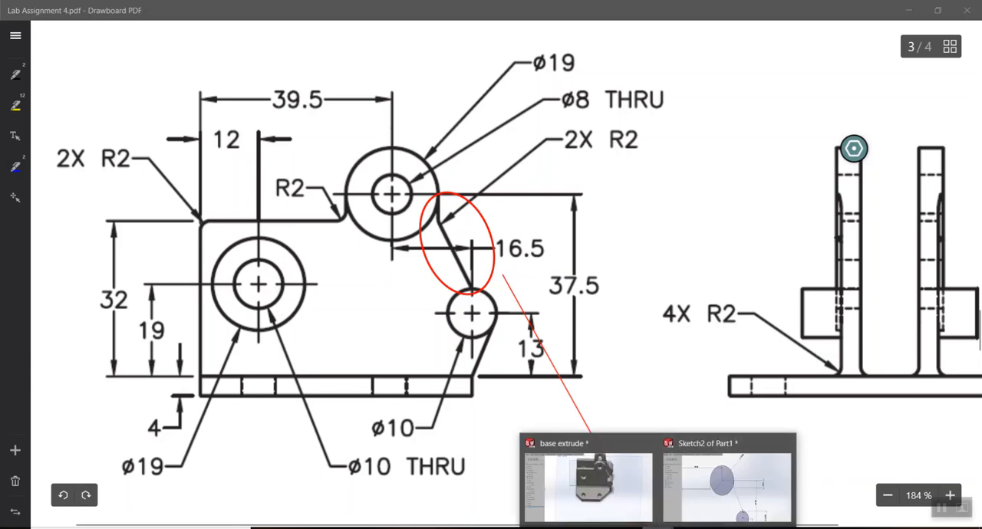
Switch to Part1 in SOLIDWORKS and sketch a circle about 12 mm in diameter inside the plate profile, near its left edge
left_click(729, 479)
scroll(329, 384, "down", 1)
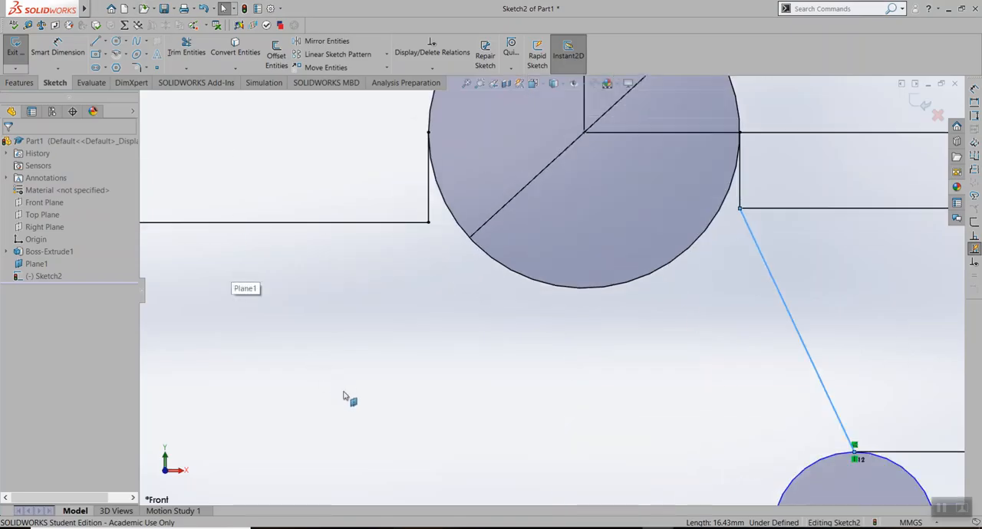
scroll(360, 406, "up", 3)
scroll(399, 420, "down", 2)
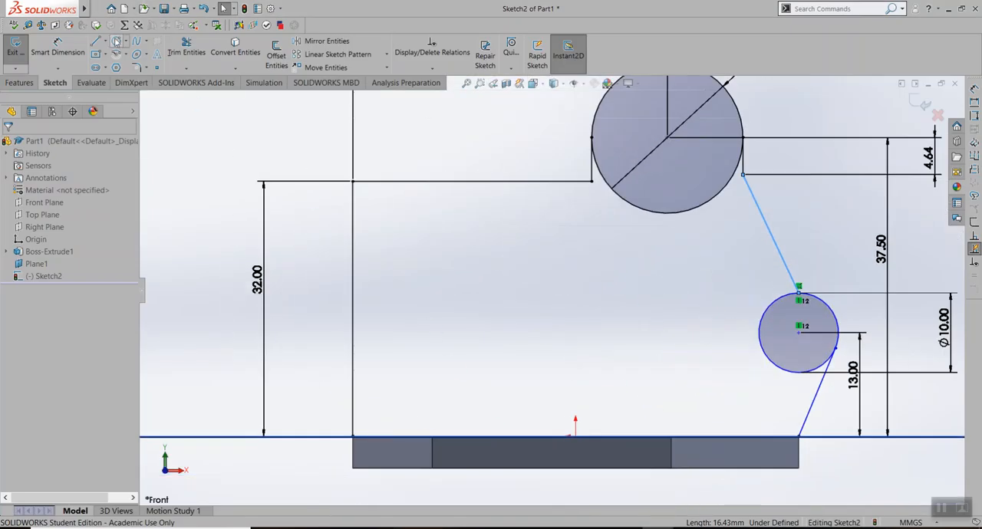
left_click(116, 39)
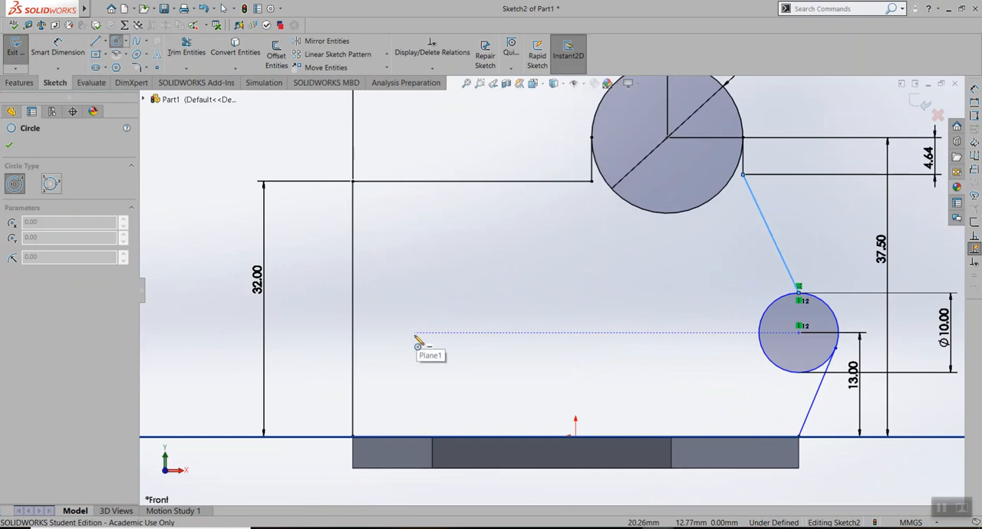
left_click(407, 309)
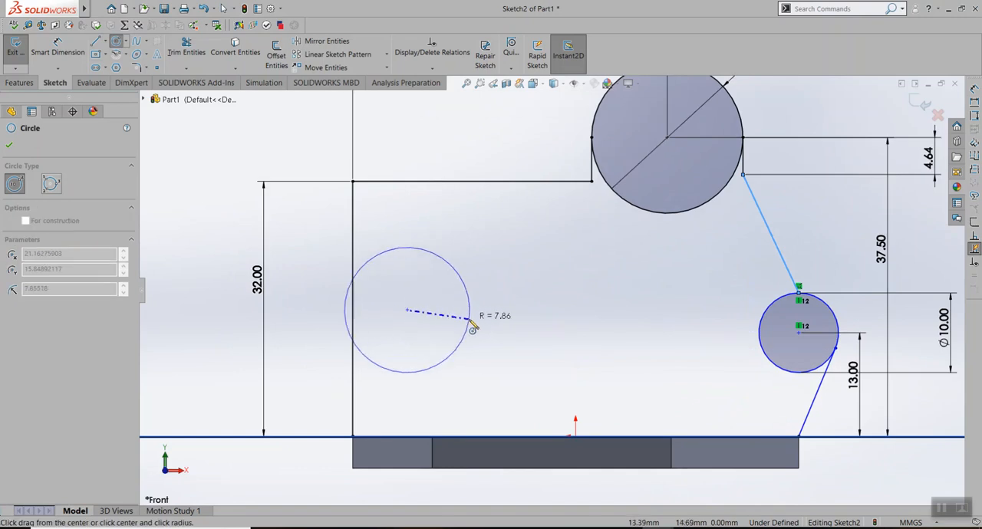
left_click(454, 323)
Dimension the new circle's diameter at 19 mm
left_click(57, 48)
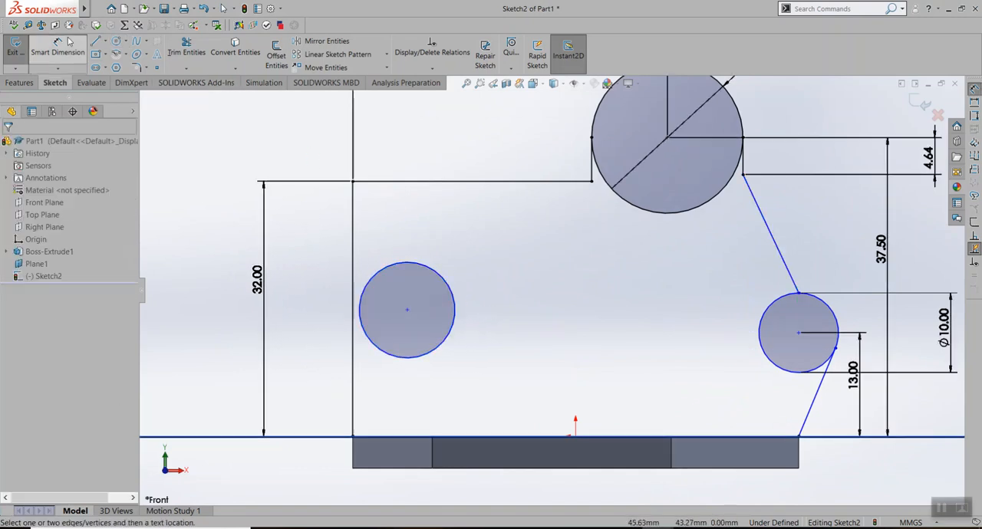
left_click(436, 271)
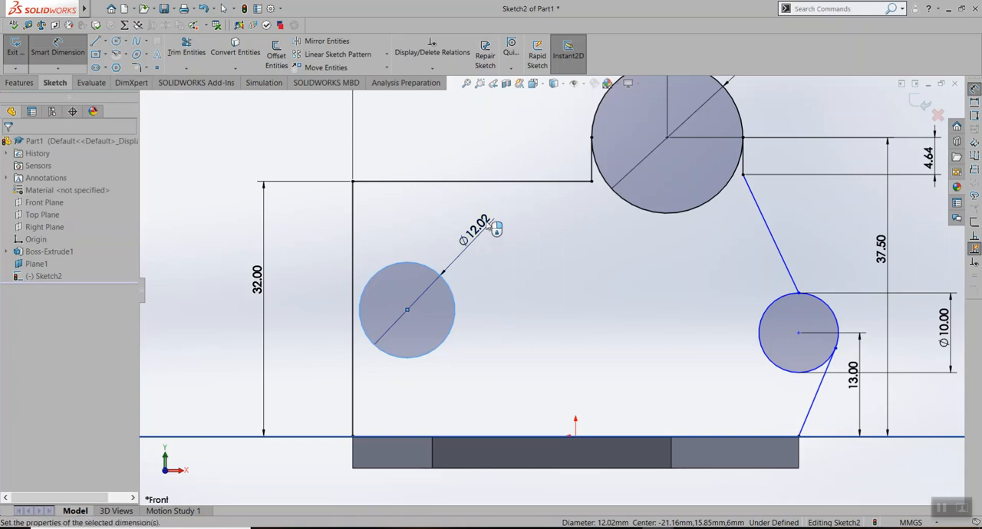
left_click(484, 244)
type("19")
key("Return")
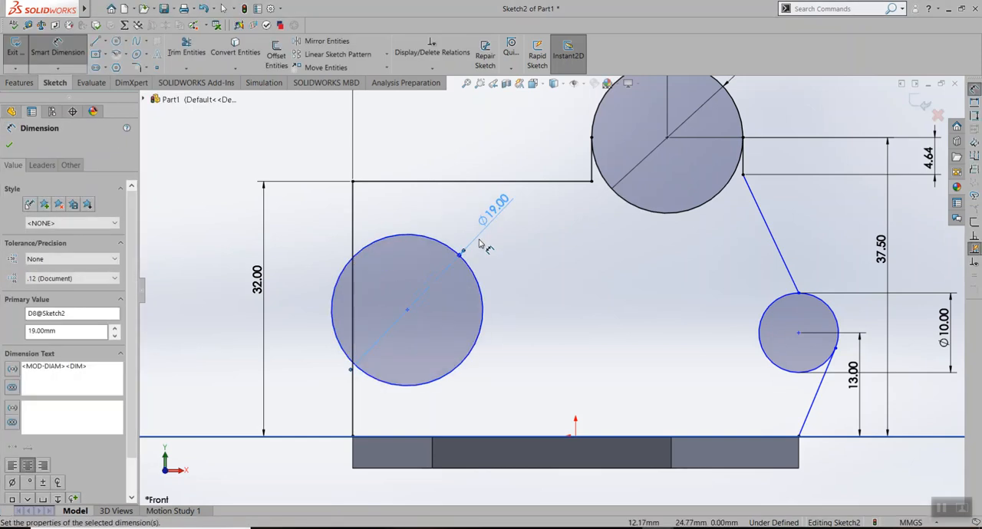
Check the drawing and dimension the horizontal distance from the profile's lower-left corner to the new circle's center at 12 mm
left_click(626, 528)
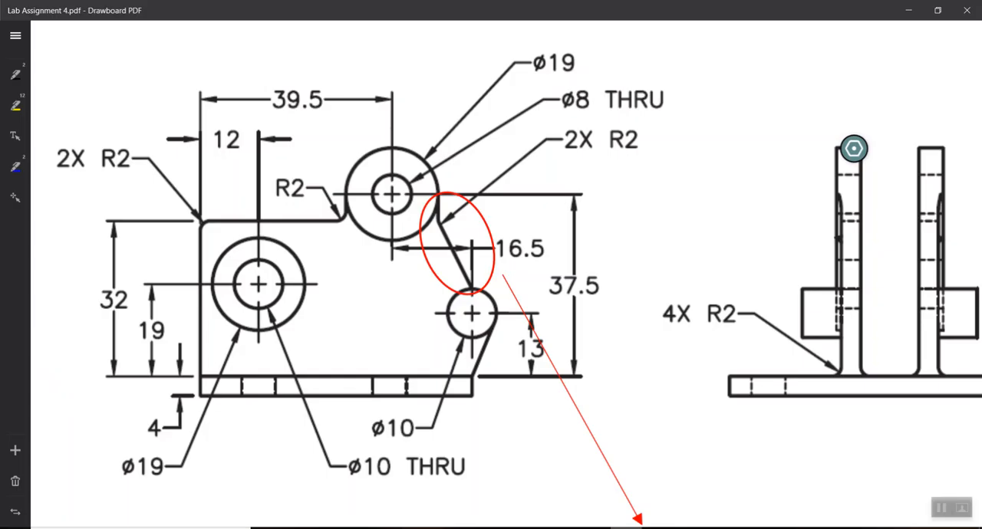
left_click(626, 528)
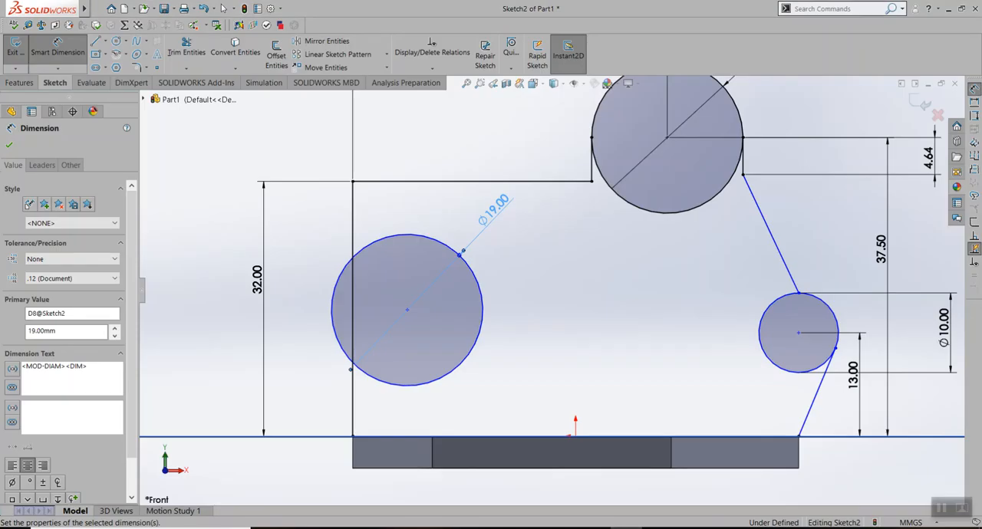
left_click(407, 311)
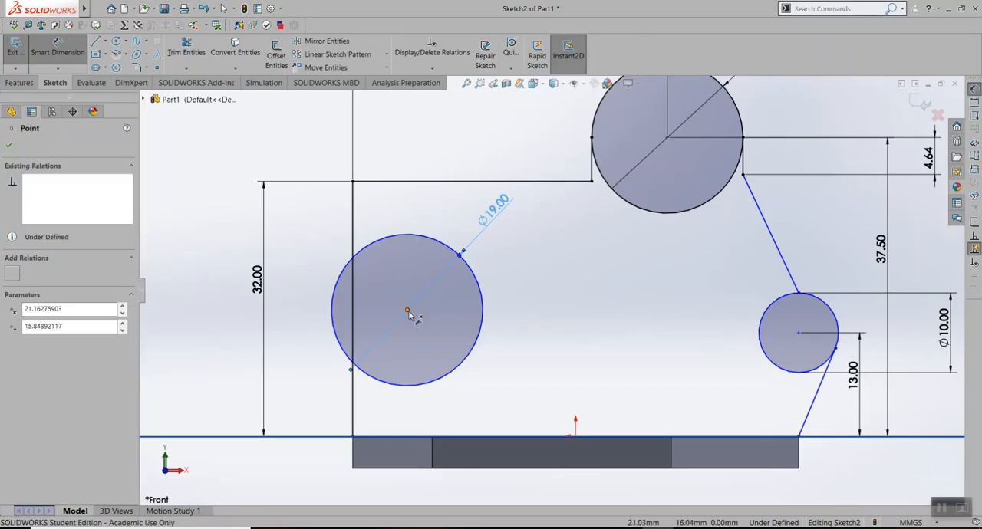
left_click(353, 438)
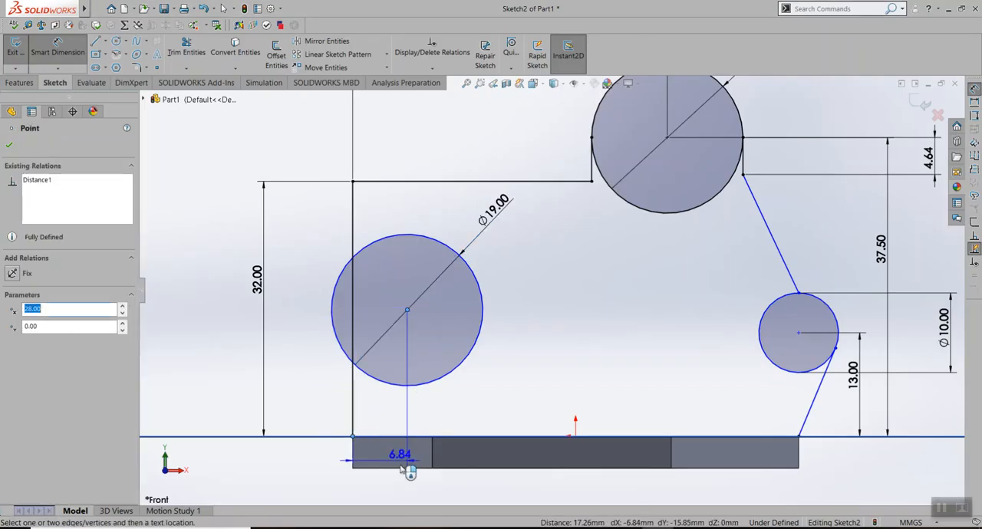
scroll(403, 491, "down", 3)
scroll(405, 491, "up", 3)
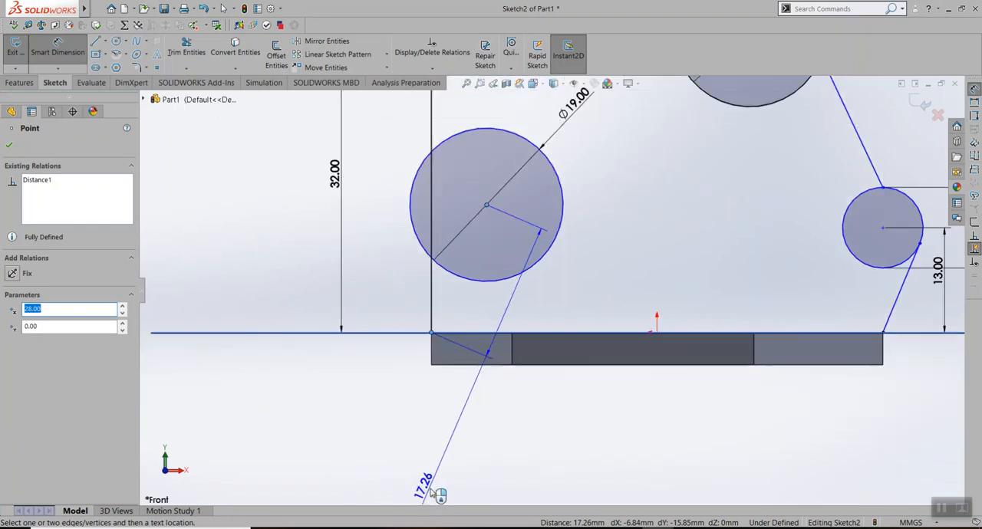
left_click(465, 428)
type("12")
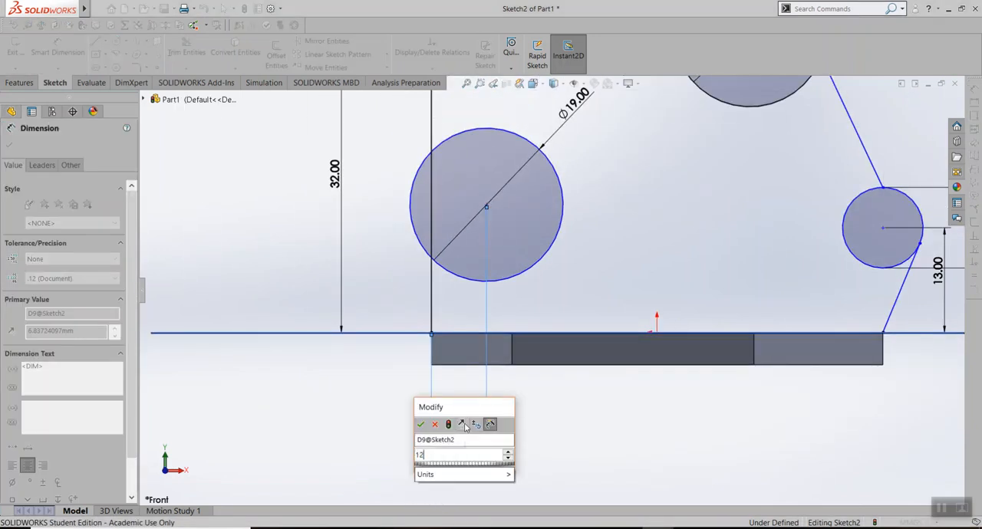
key("Return")
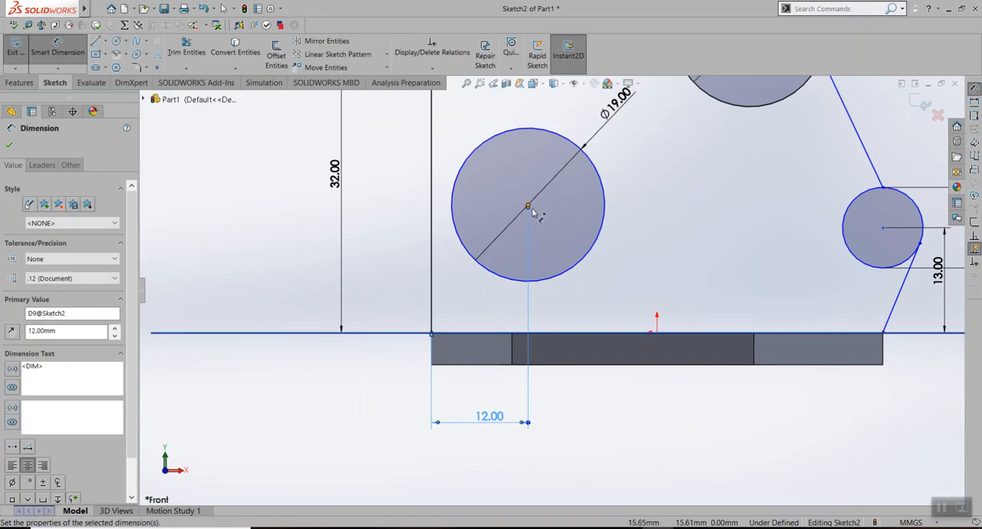
Dimension the height of the new circle's center above the profile's base line at 19 mm
key("alt+Tab")
key("alt+Tab")
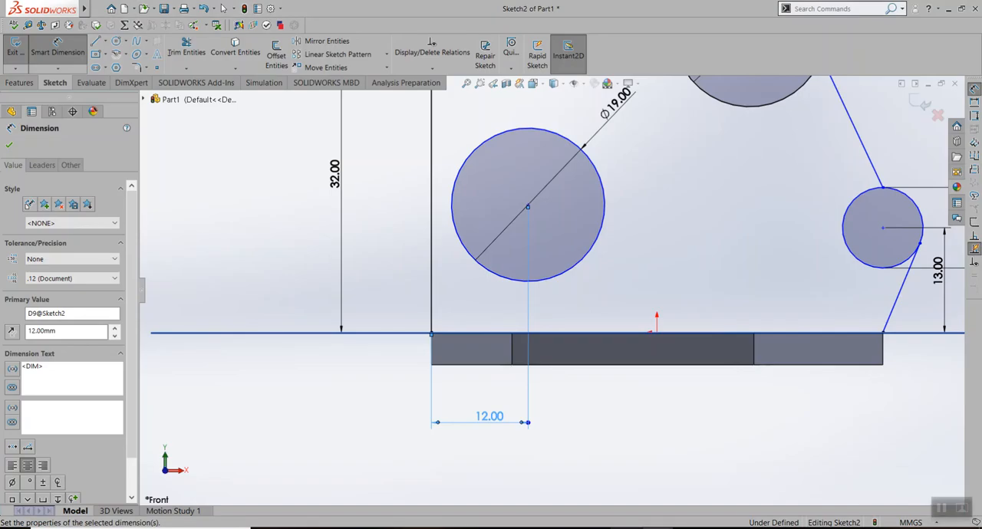
left_click(528, 206)
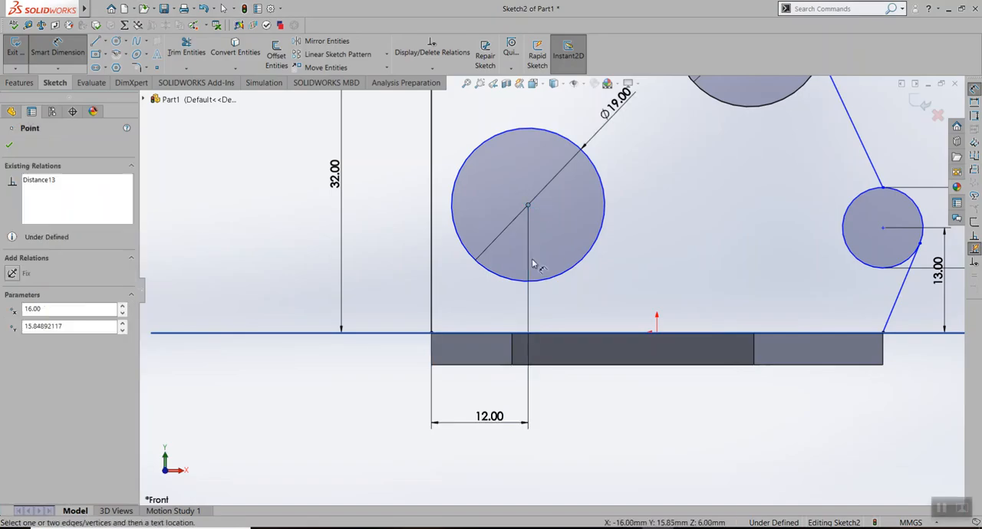
left_click(526, 338)
left_click(412, 287)
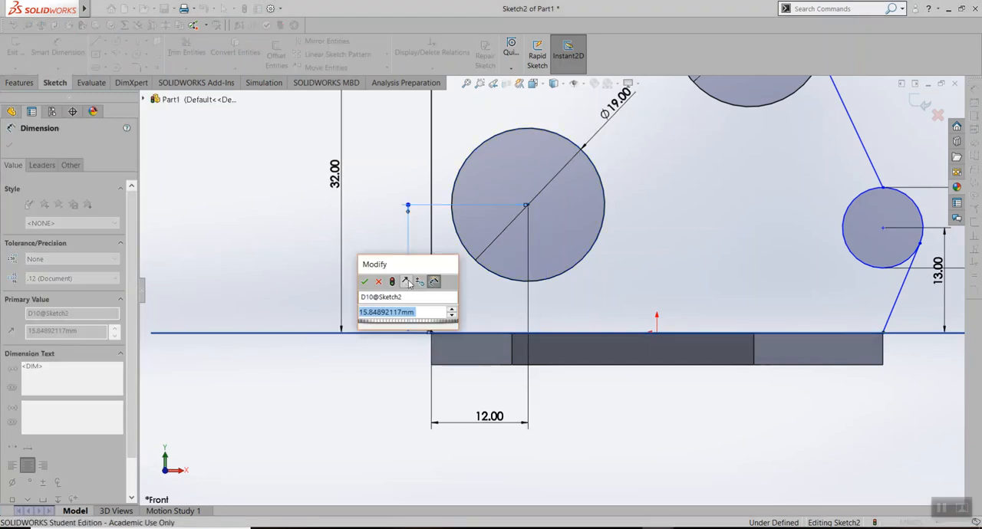
type("19")
key("Return")
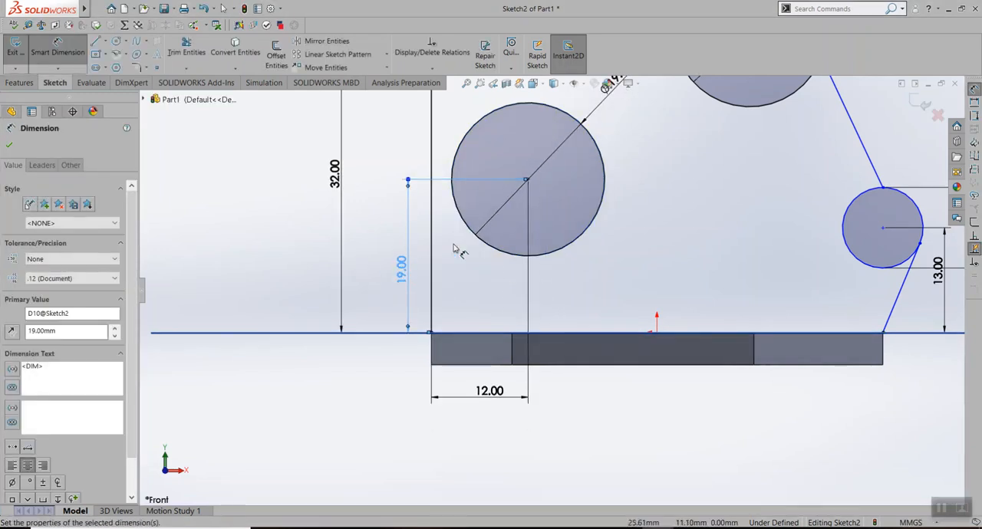
Exit the plate profile sketch and reopen Sketch2 for editing
scroll(506, 284, "up", 3)
scroll(537, 230, "down", 1)
scroll(594, 211, "down", 1)
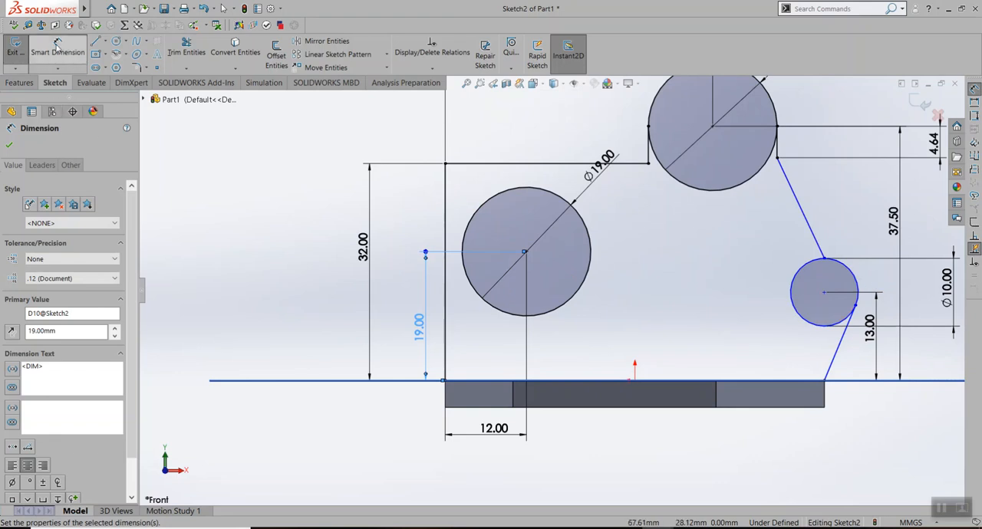
left_click(17, 46)
mouse_move(686, 345)
middle_mouse_down()
mouse_move(703, 276)
mouse_move(664, 226)
mouse_move(653, 235)
mouse_move(660, 247)
middle_mouse_up()
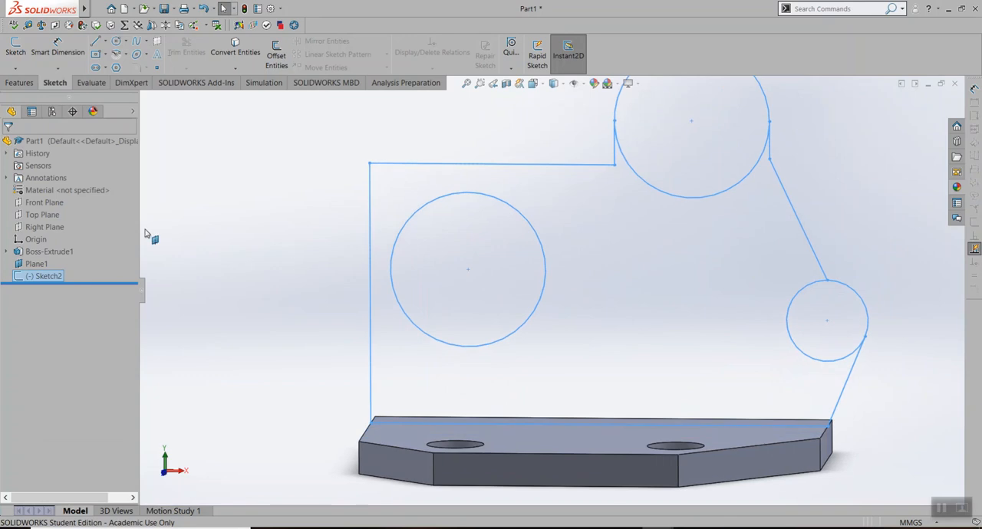
right_click(46, 281)
left_click(61, 249)
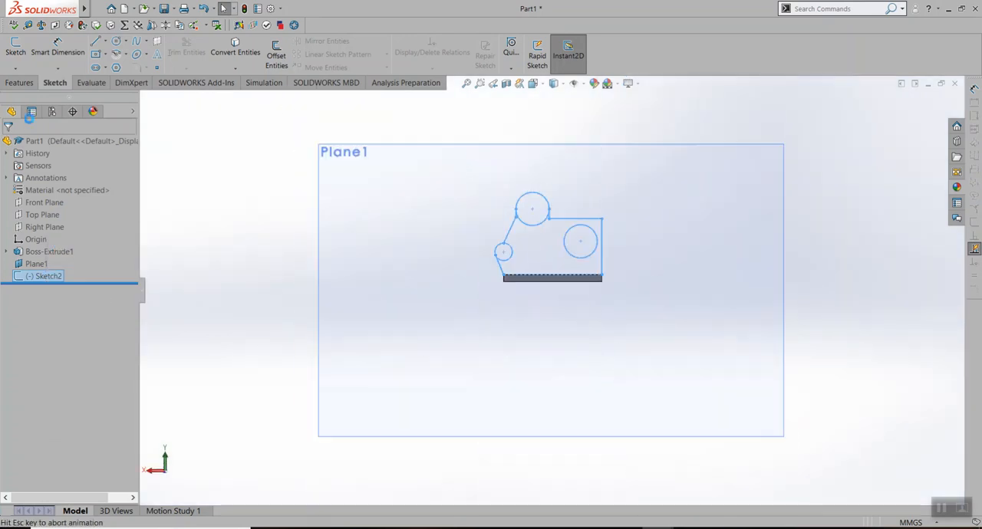
left_click(17, 82)
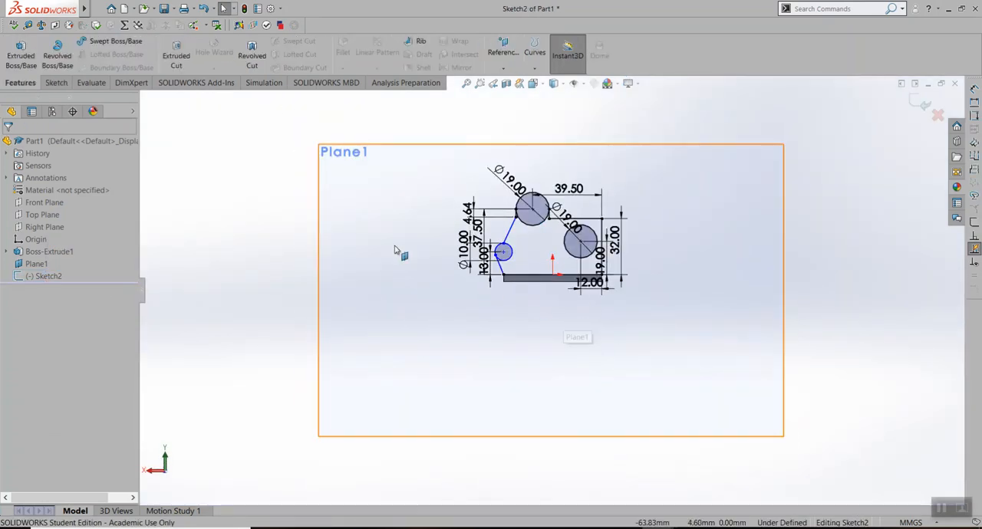
scroll(537, 323, "down", 8)
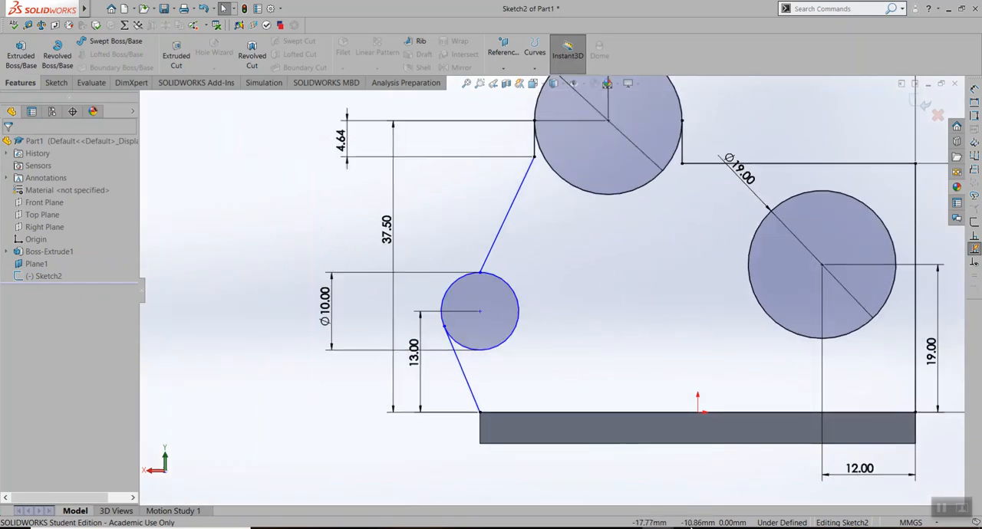
Inspect the small cylinder where it meets the plate in the finished base extrude part, and return to Part1's Sketch2
left_click(687, 528)
left_click(687, 528)
left_click(658, 528)
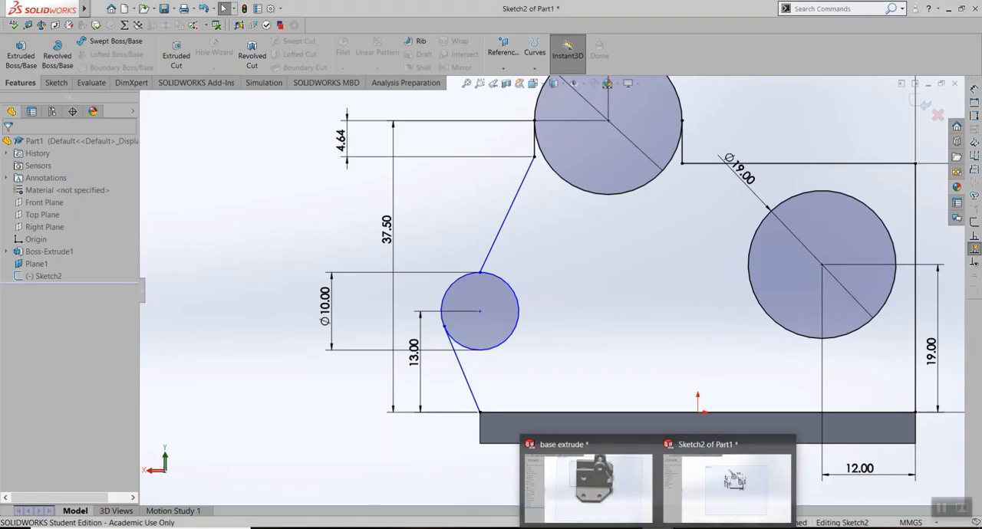
left_click(574, 492)
scroll(725, 282, "up", 3)
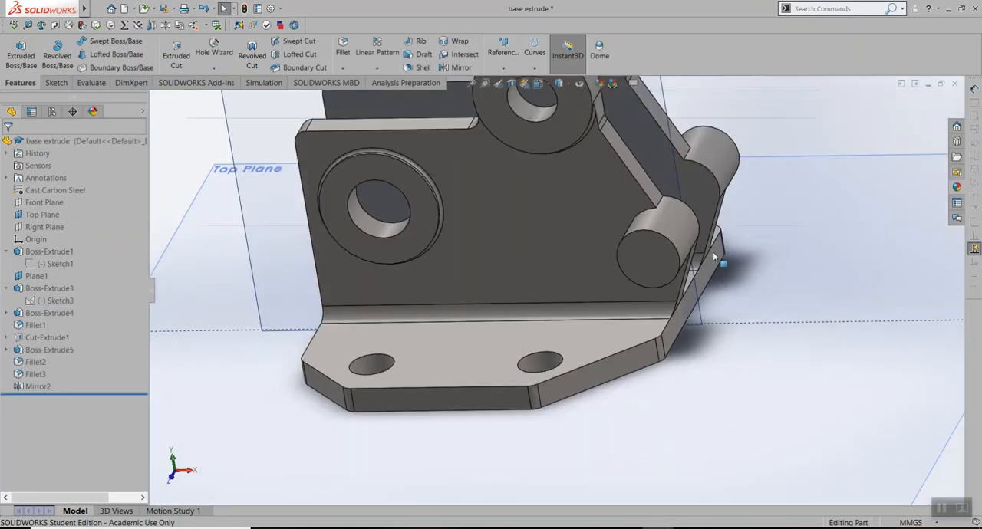
scroll(660, 230, "down", 5)
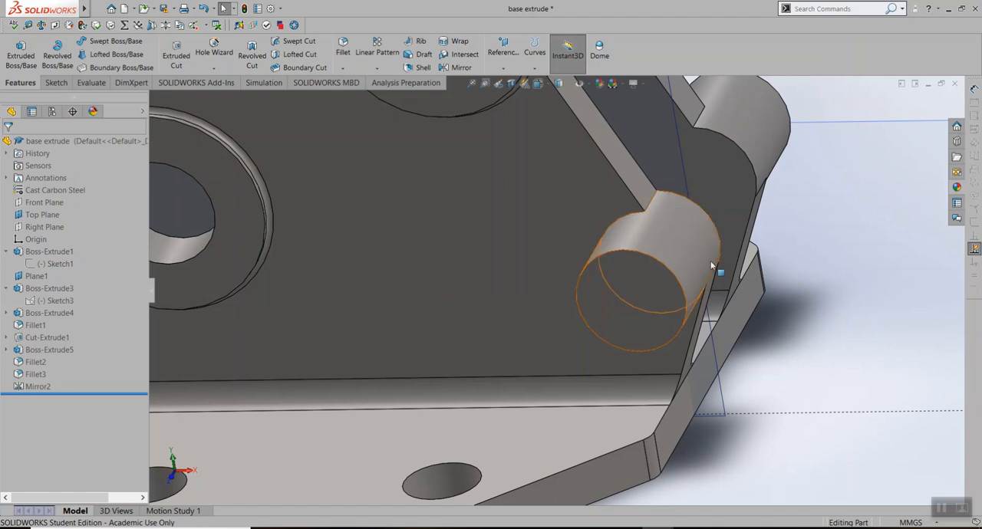
middle_click_drag(679, 224, 696, 202)
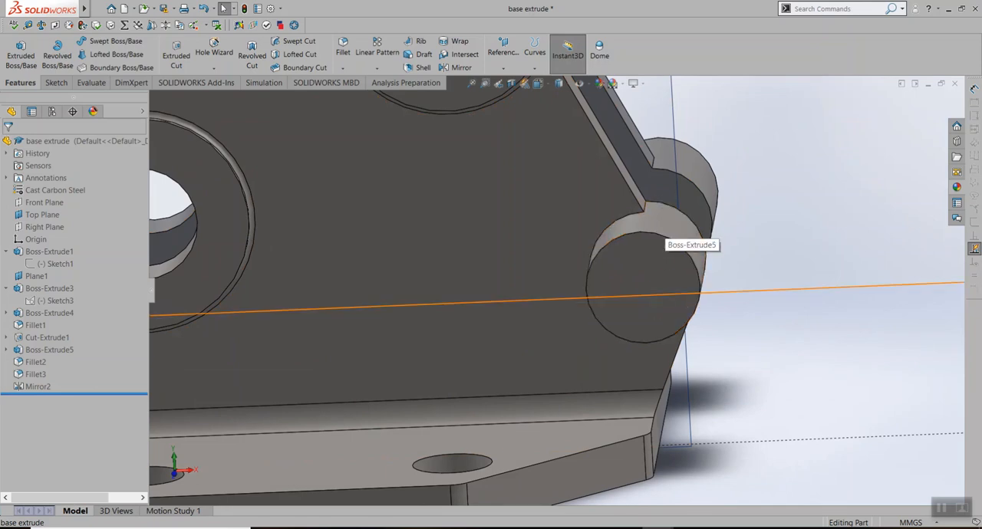
left_click(684, 491)
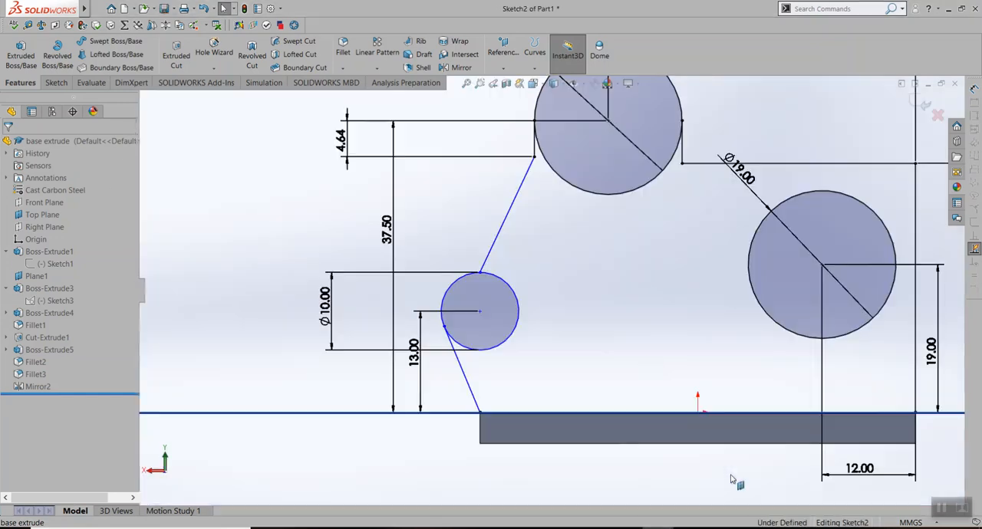
Trim away the small circle's outer arc between the ends of the two slanted lines
scroll(814, 287, "up", 4)
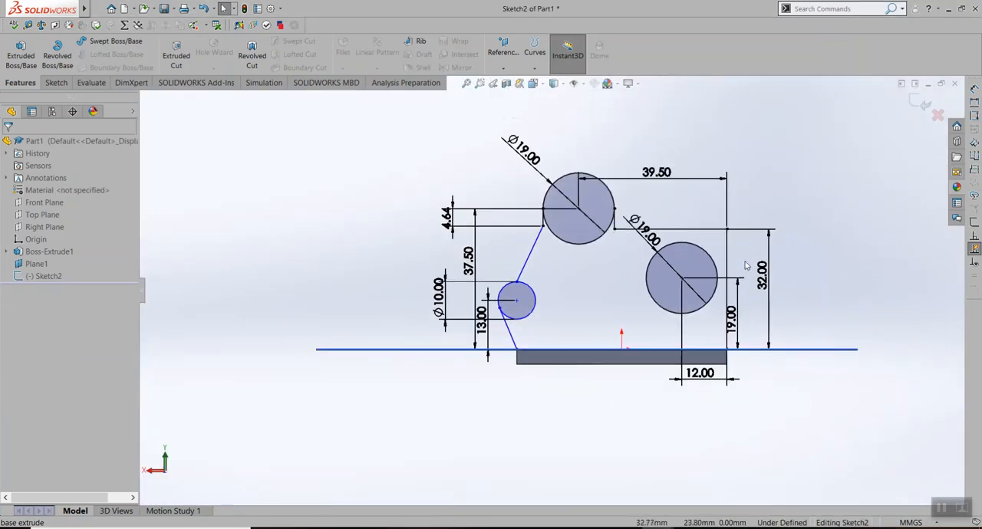
scroll(744, 265, "down", 4)
mouse_move(463, 318)
middle_mouse_down()
mouse_move(502, 299)
mouse_move(648, 330)
mouse_move(602, 316)
mouse_move(675, 259)
mouse_move(649, 323)
mouse_move(427, 281)
middle_mouse_up()
left_click(55, 83)
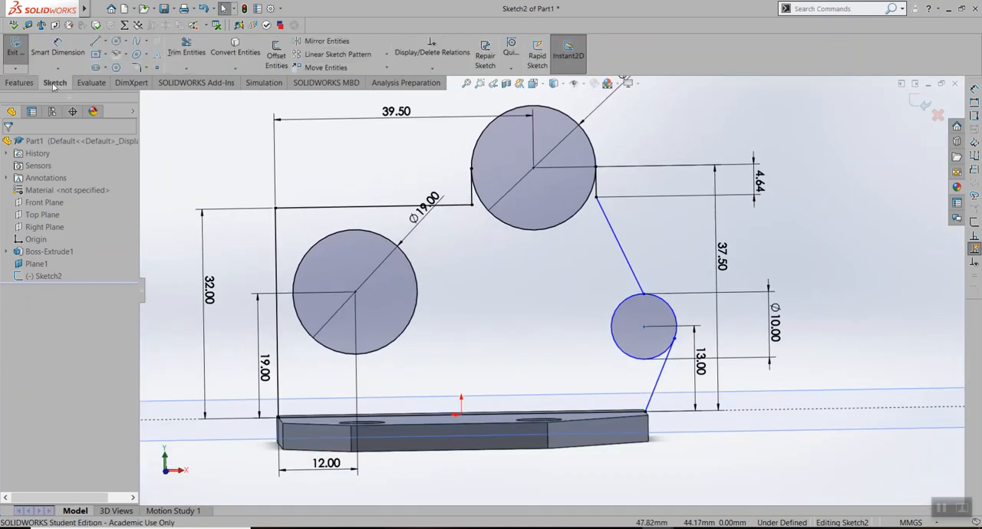
left_click(186, 47)
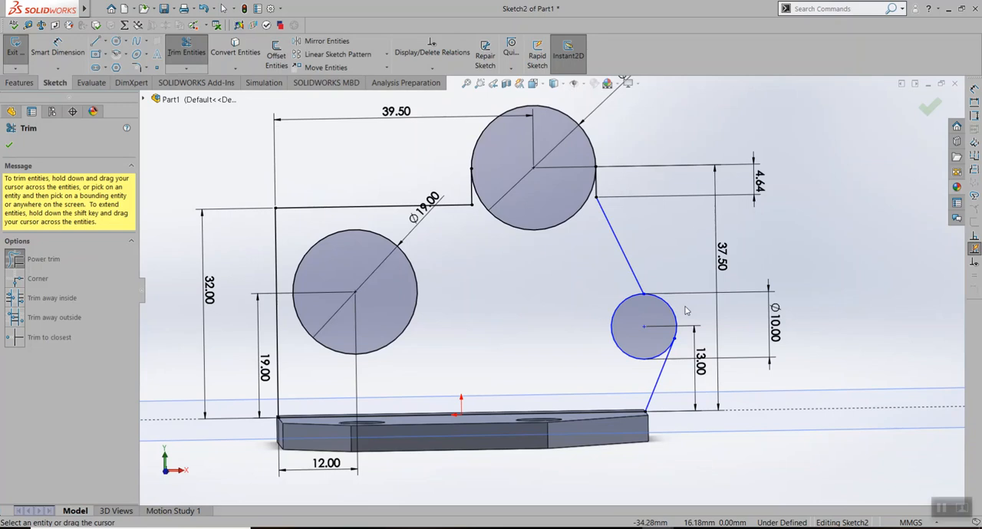
left_click_drag(686, 311, 670, 314)
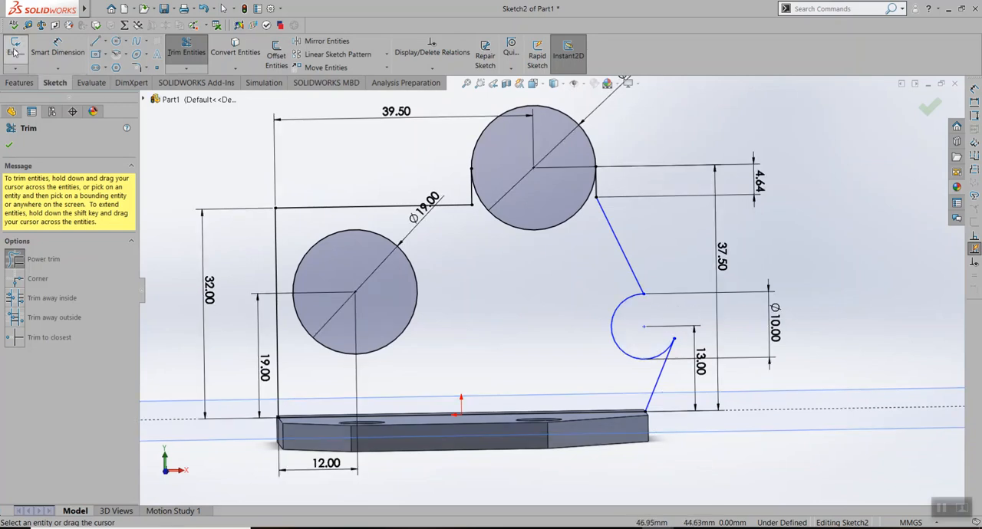
left_click(11, 83)
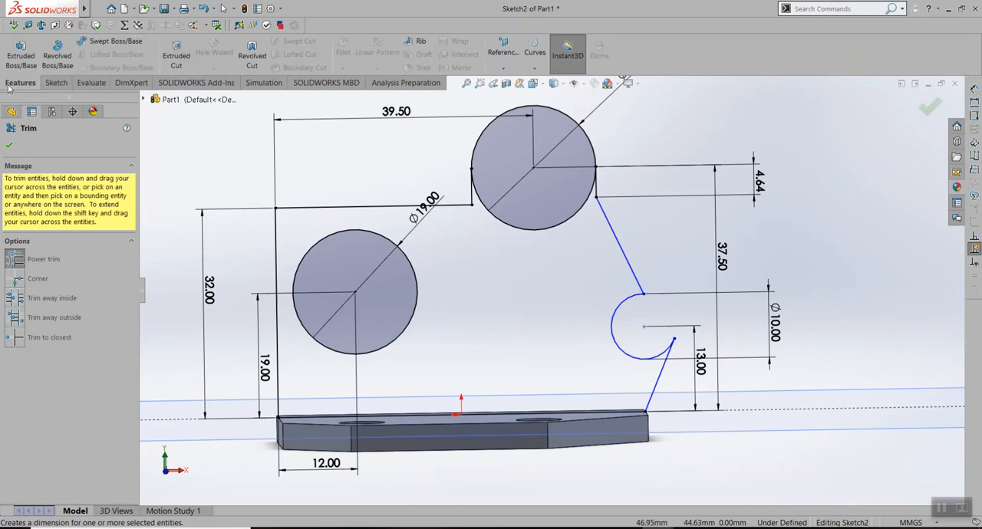
Switch to Drawboard PDF and examine the front and top views of the Lab Assignment 4 drawing for the bracket's dimensions
left_click(626, 528)
scroll(822, 369, "up", 1)
scroll(866, 385, "down", 1)
scroll(866, 386, "up", 1)
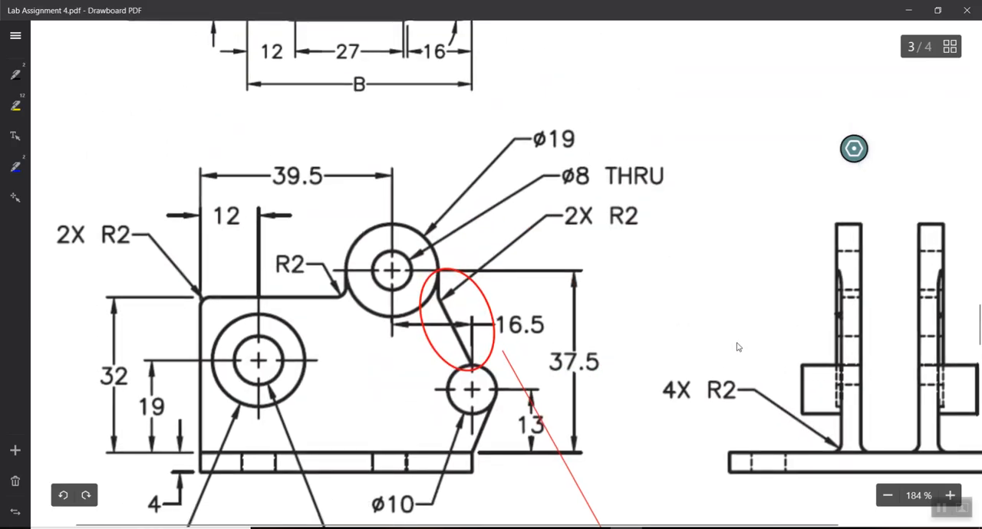
scroll(736, 348, "down", 5, "ctrl")
scroll(505, 228, "down", 1, "ctrl")
scroll(486, 190, "up", 2)
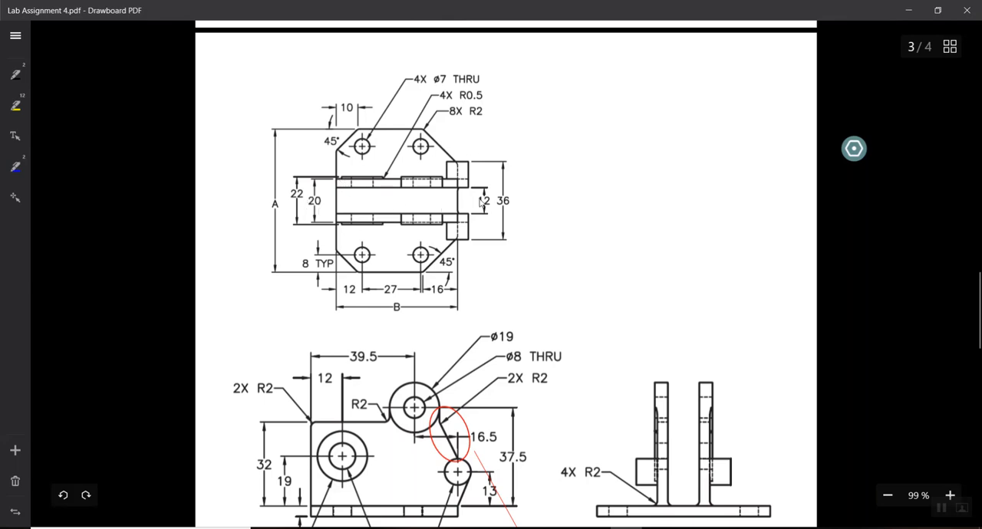
Switch back to the SOLIDWORKS part, exit Trim, and start a 4 mm blind boss extrude of the plate sketch in the reversed direction
left_click(717, 500)
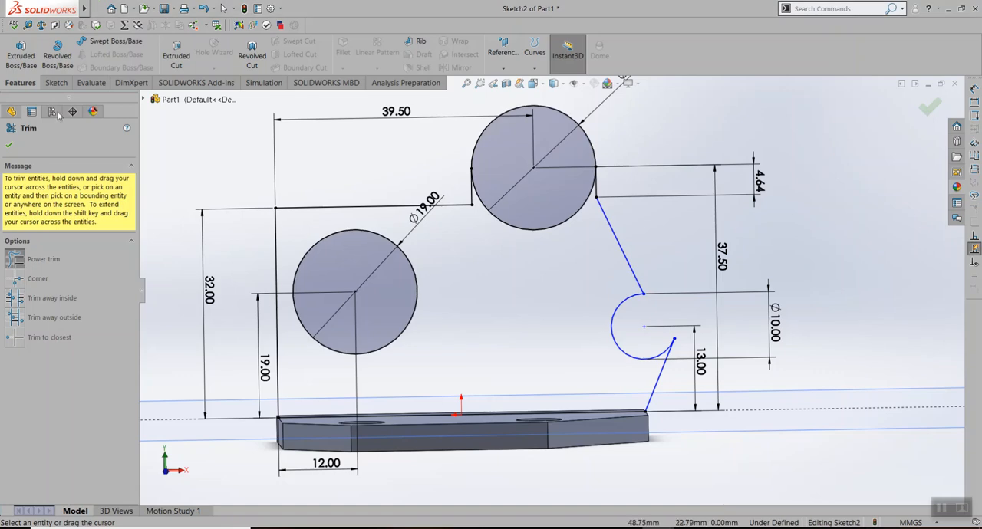
left_click(10, 147)
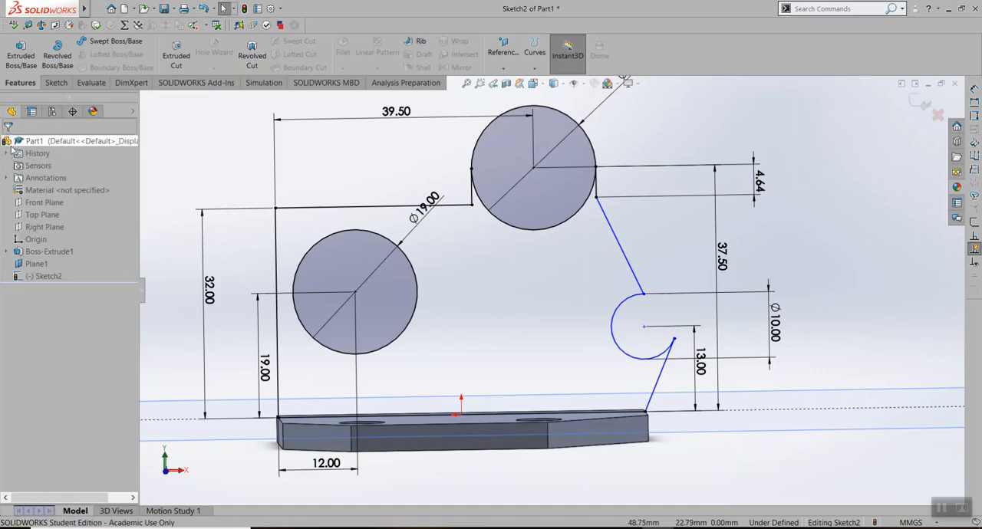
left_click(21, 54)
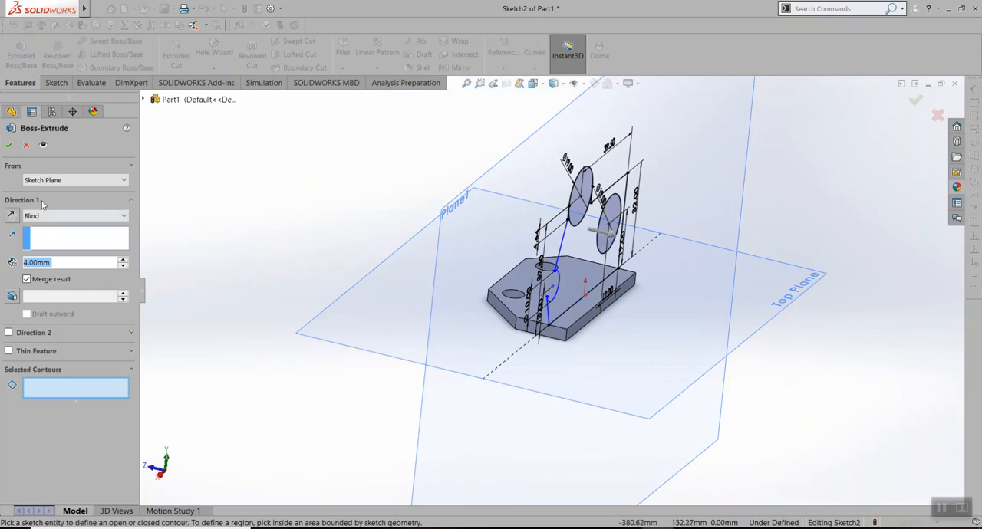
left_click(12, 216)
double_click(69, 266)
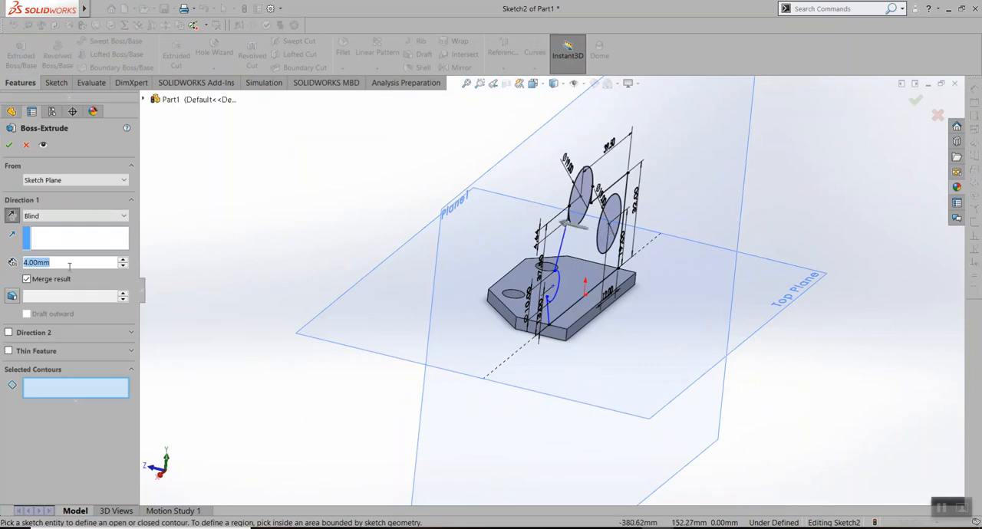
Choose the plate region and both 19 mm circle regions as the extrusion contours, and complete the extrude
left_click(577, 257)
scroll(595, 268, "down", 3)
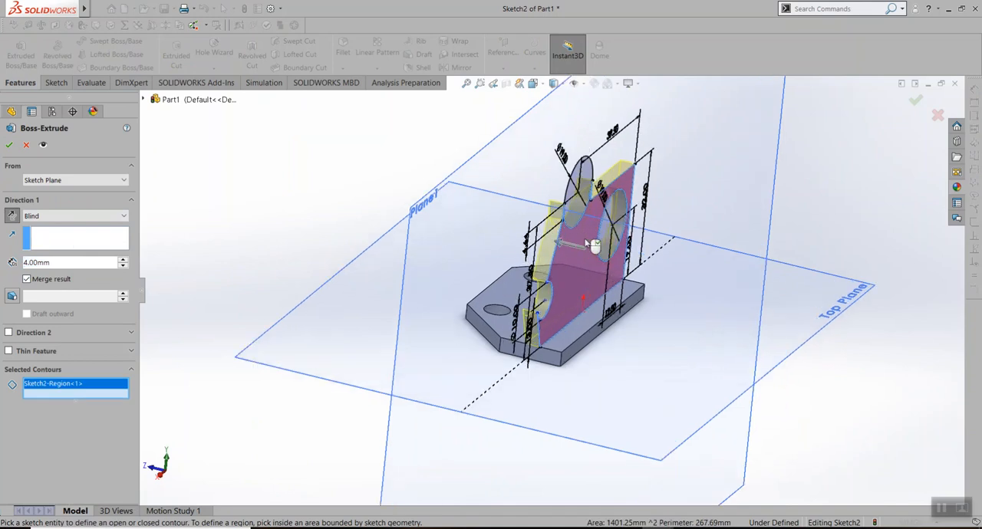
middle_click_drag(591, 269, 517, 239)
left_click(523, 141)
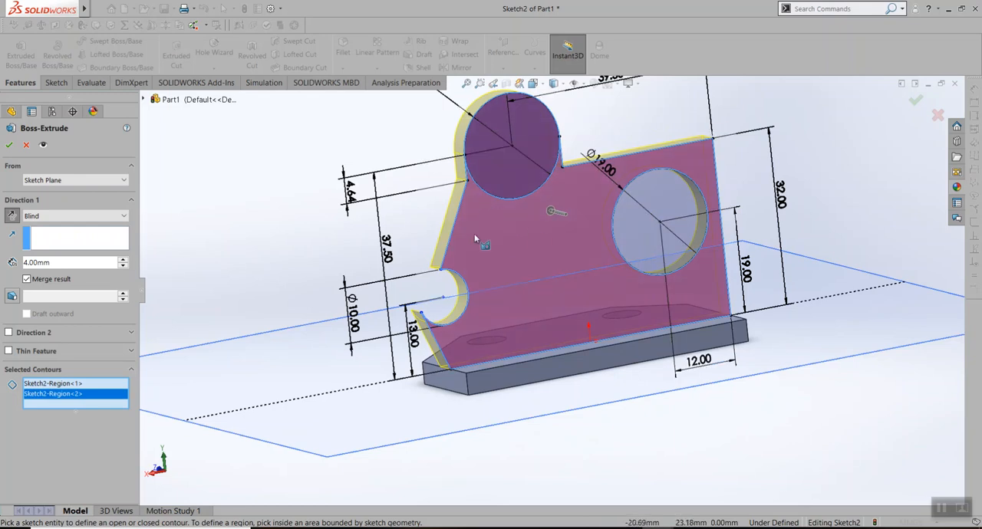
left_click(661, 195)
mouse_move(488, 231)
middle_mouse_down()
mouse_move(560, 249)
mouse_move(662, 254)
mouse_move(671, 266)
mouse_move(635, 297)
middle_mouse_up()
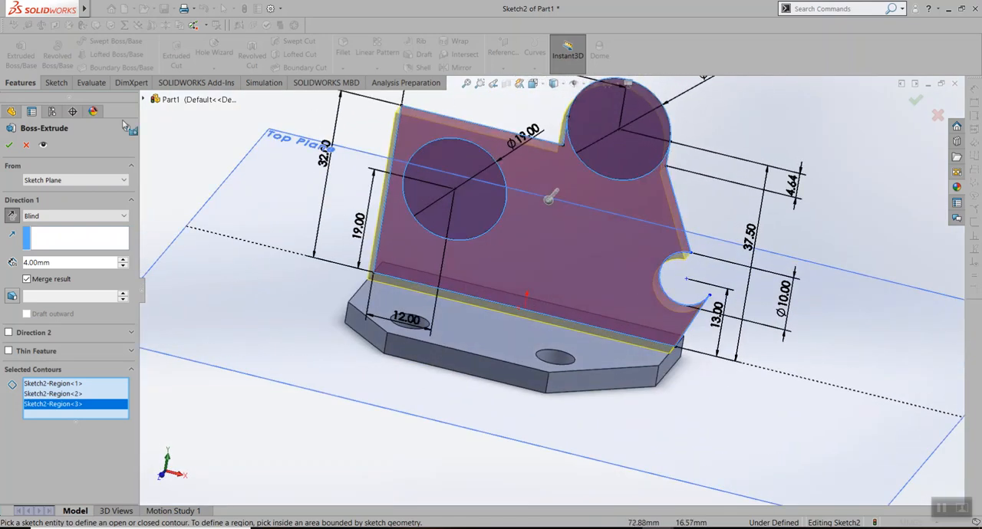
left_click(470, 160)
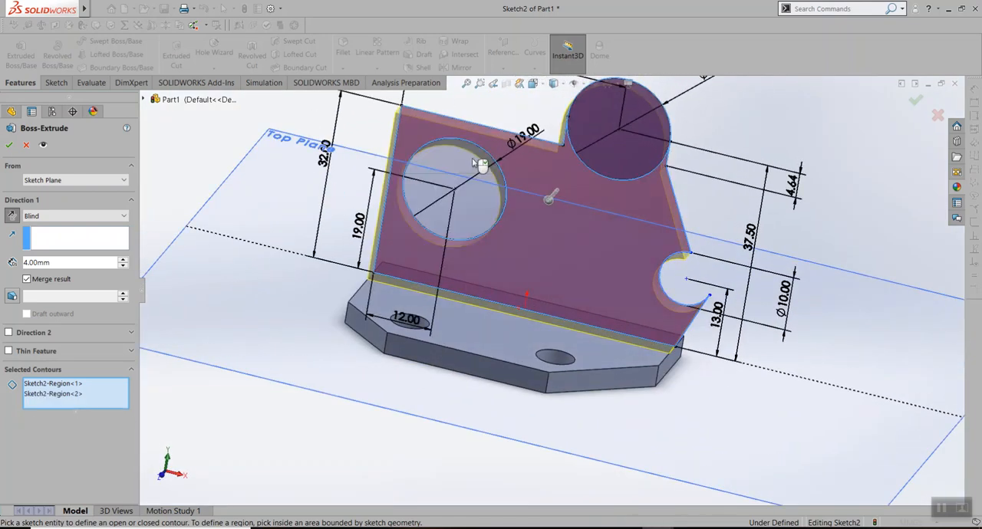
left_click(648, 137)
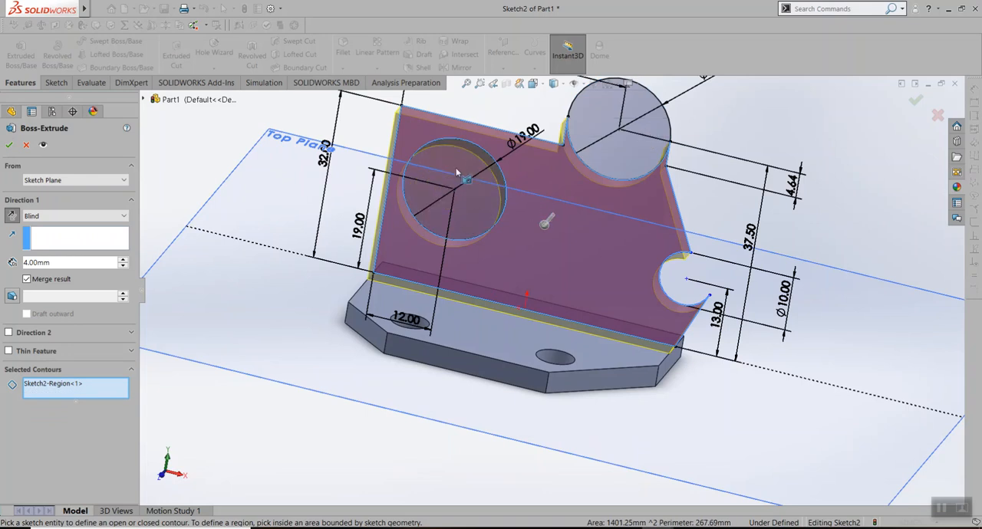
left_click(464, 178)
left_click(642, 136)
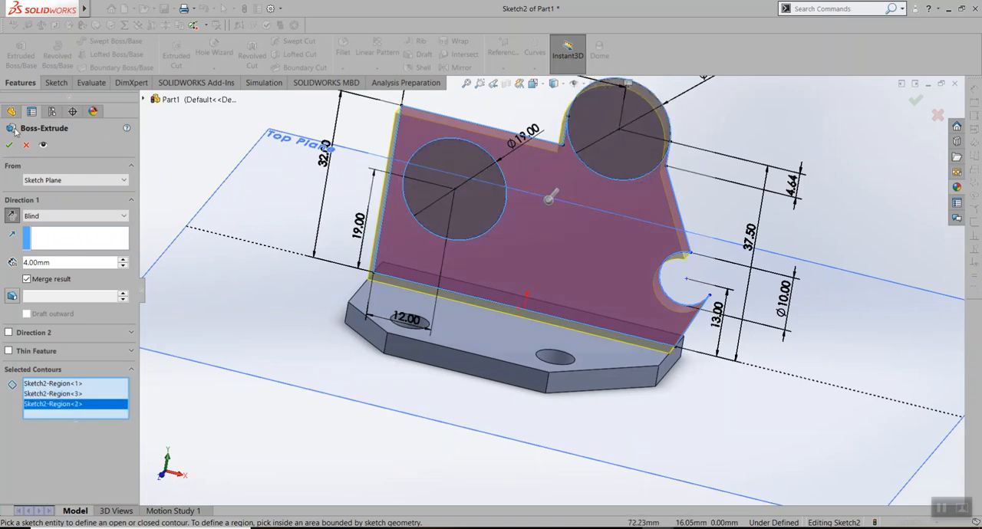
key("Return")
Examine the extruded upright plate and its rounded lug and small notch from the front and at an angle
key("ctrl+1")
middle_click_drag(611, 187, 596, 201)
mouse_move(540, 256)
middle_mouse_down()
mouse_move(566, 239)
mouse_move(549, 269)
middle_mouse_up()
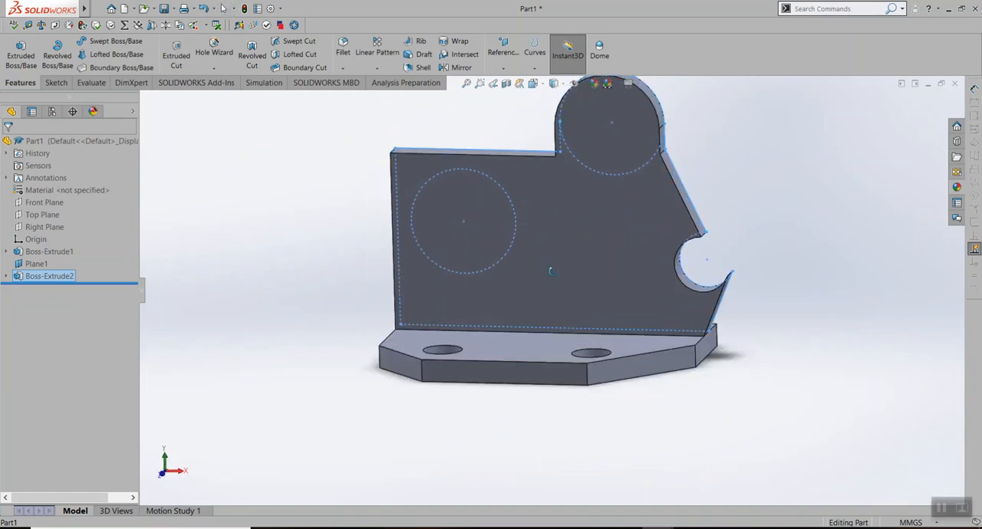
right_click(34, 278)
left_click(27, 278)
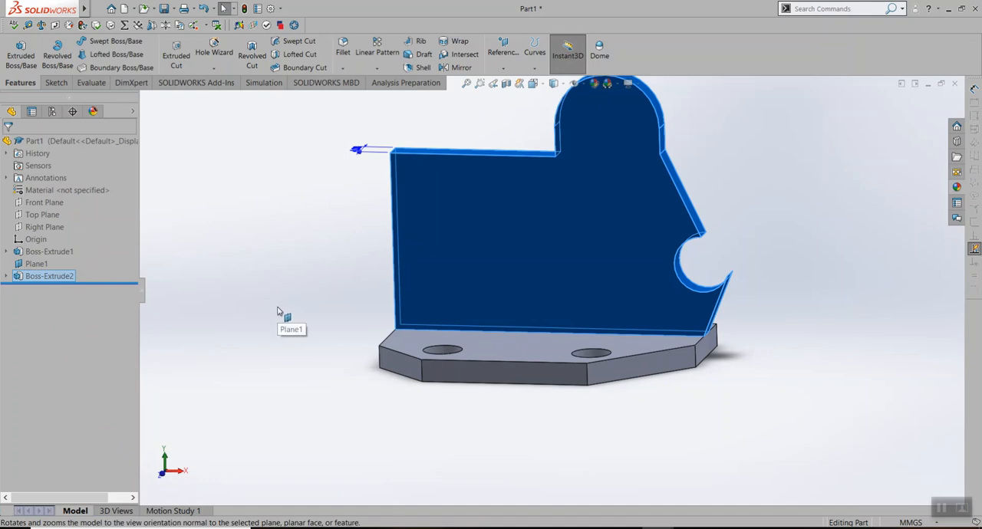
left_click(279, 312)
key("ctrl+8")
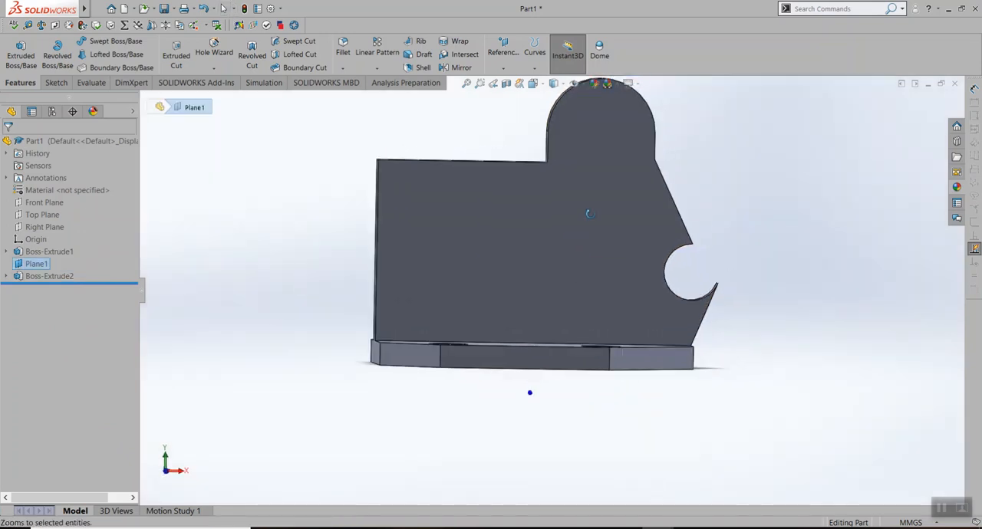
scroll(597, 125, "down", 4)
scroll(566, 306, "up", 4)
middle_click_drag(550, 351, 550, 418)
scroll(514, 314, "down", 2)
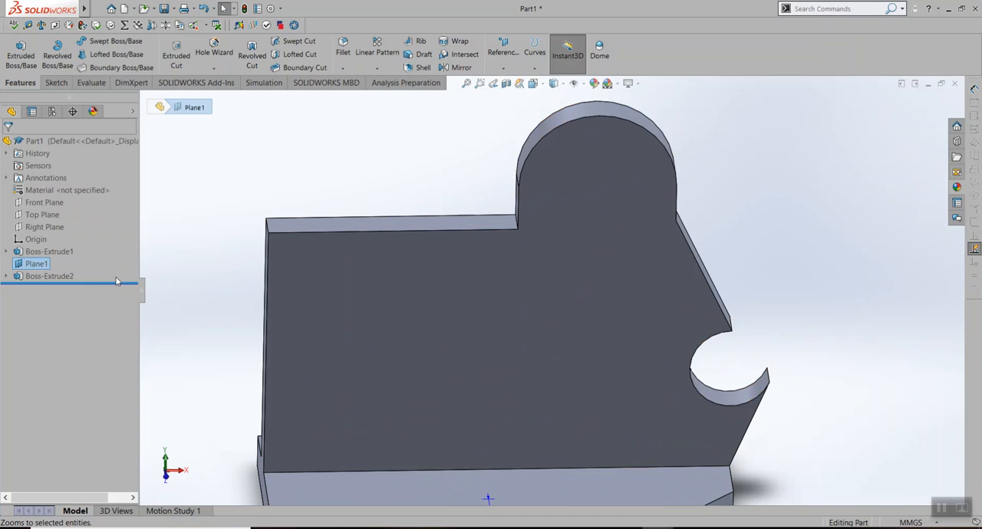
Reopen the plate extrusion for editing and pick the region of the 19 mm circle inside the plate
right_click(55, 276)
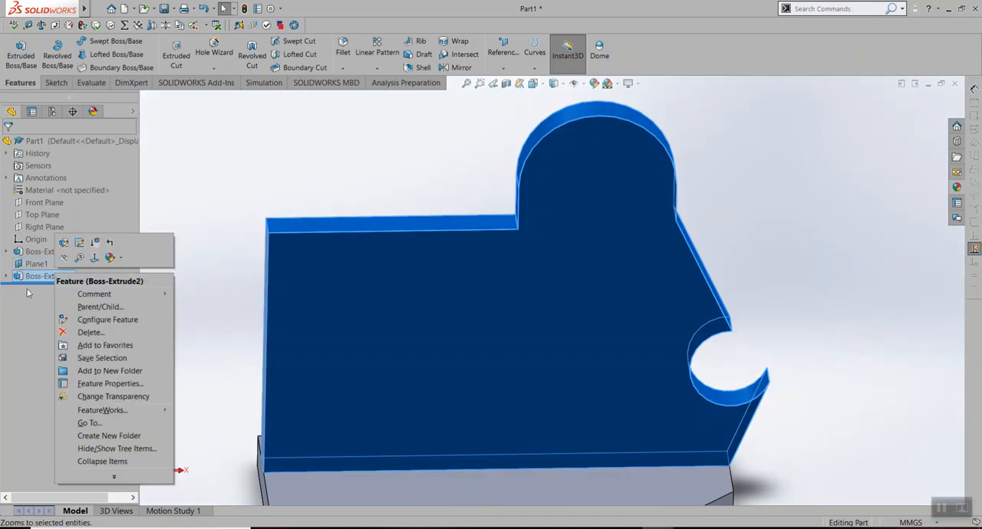
left_click(65, 242)
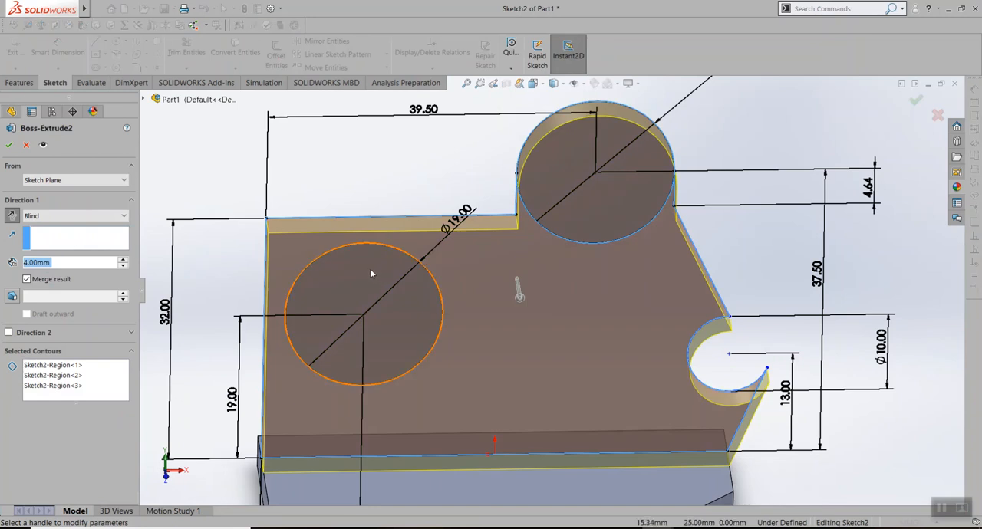
left_click(370, 271)
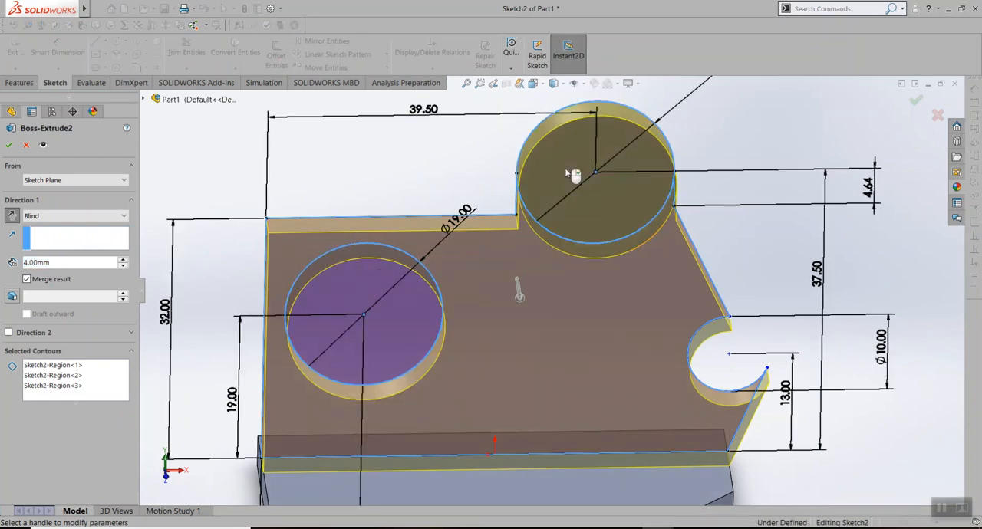
Remove all three selected contours from the plate extrusion, select the main plate region again, and accept the edit
middle_click_drag(629, 229, 624, 181)
scroll(608, 189, "up", 3)
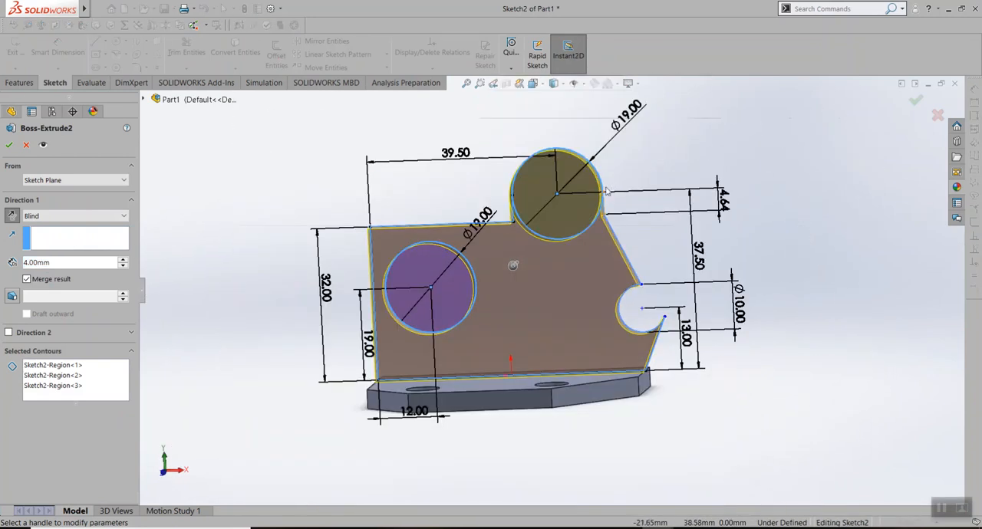
scroll(608, 191, "up", 3)
scroll(606, 212, "down", 4)
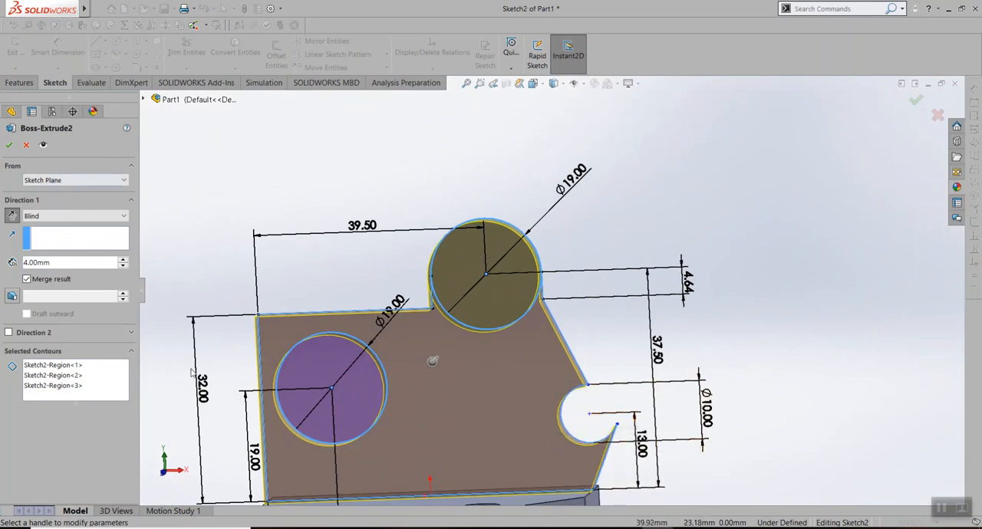
left_click(69, 370)
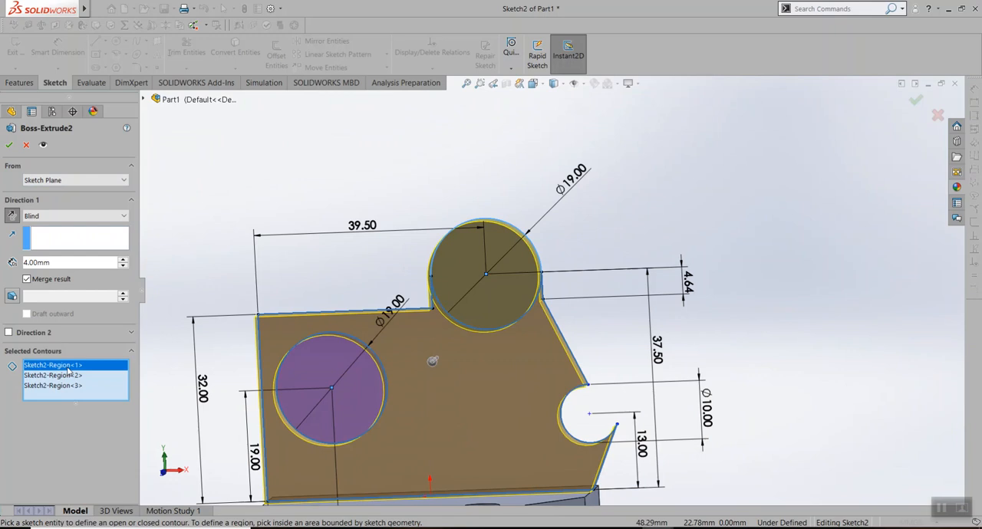
key("Delete")
left_click(66, 366)
key("Delete")
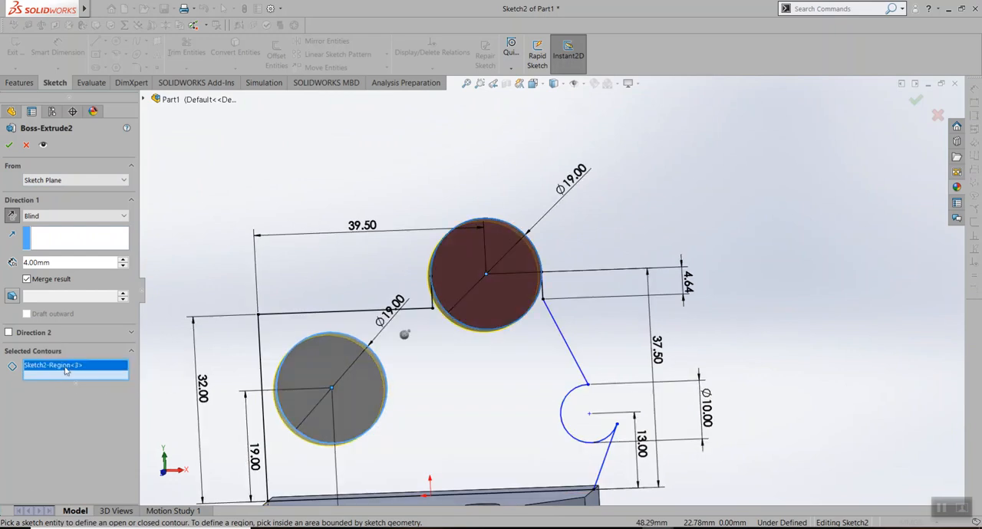
key("Delete")
left_click(469, 381)
middle_click_drag(740, 306, 755, 347)
left_click(8, 145)
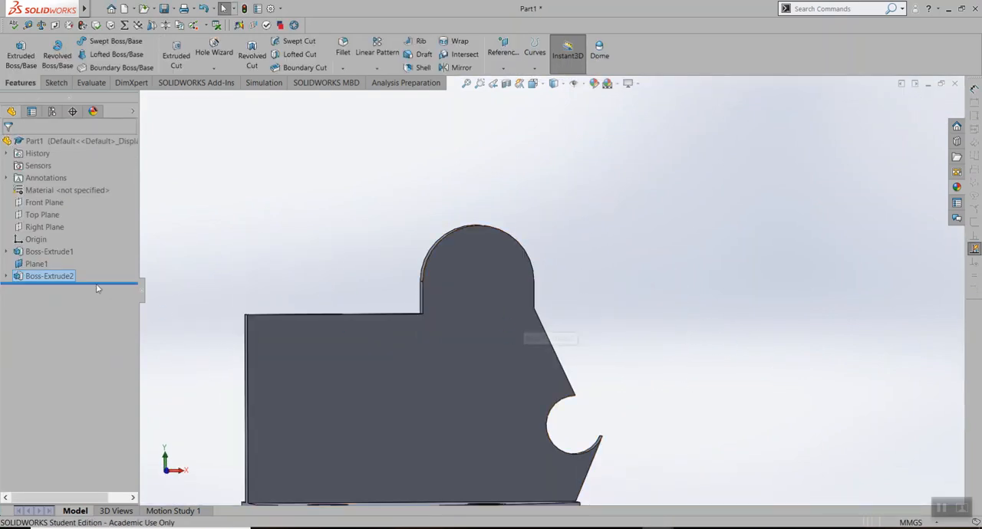
Edit the plate extrusion again, remove both circle contours so only the plate region is extruded, and accept the change
right_click(55, 276)
left_click(67, 241)
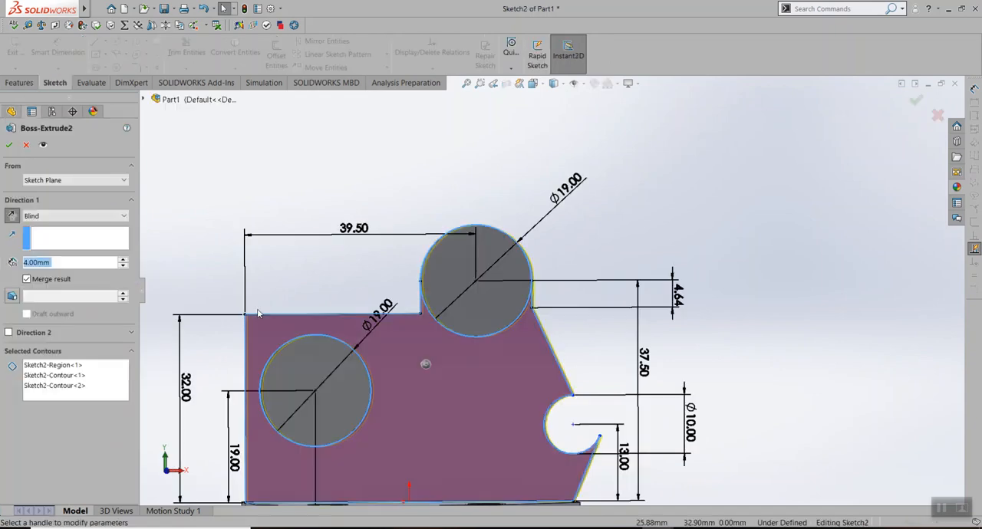
left_click(63, 366)
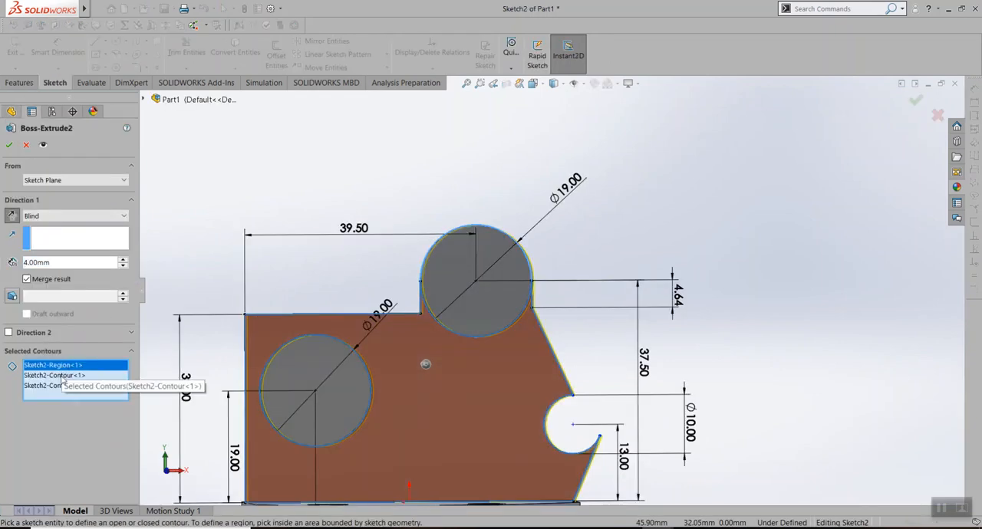
left_click(63, 376)
key("Delete")
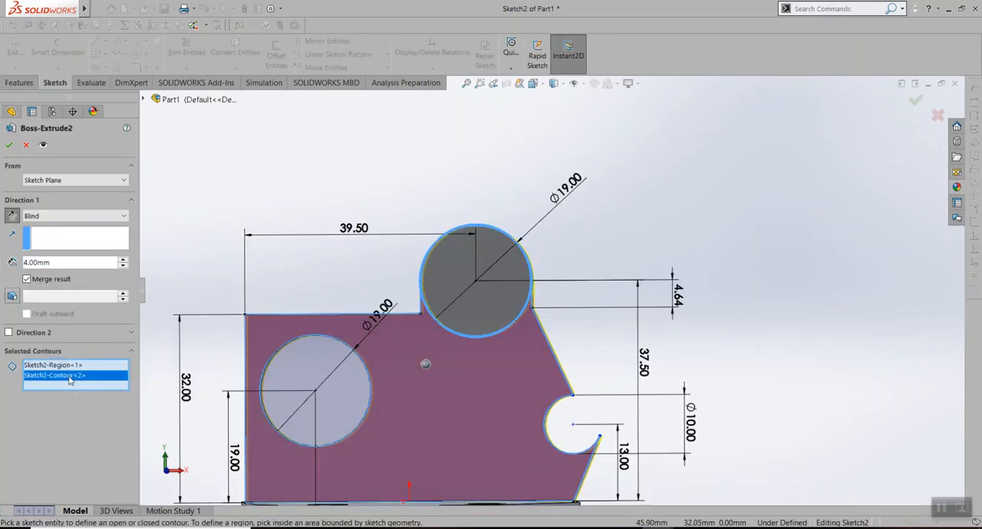
key("Delete")
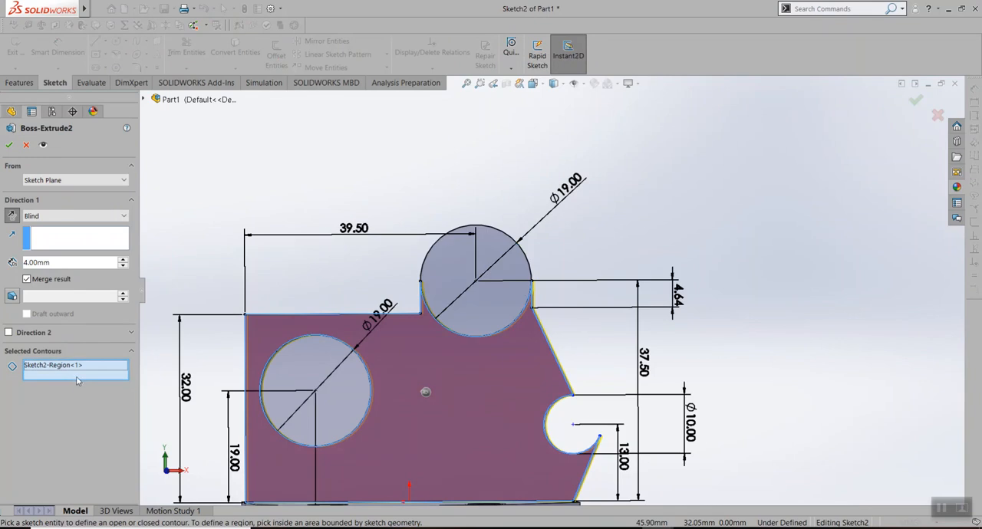
left_click(10, 146)
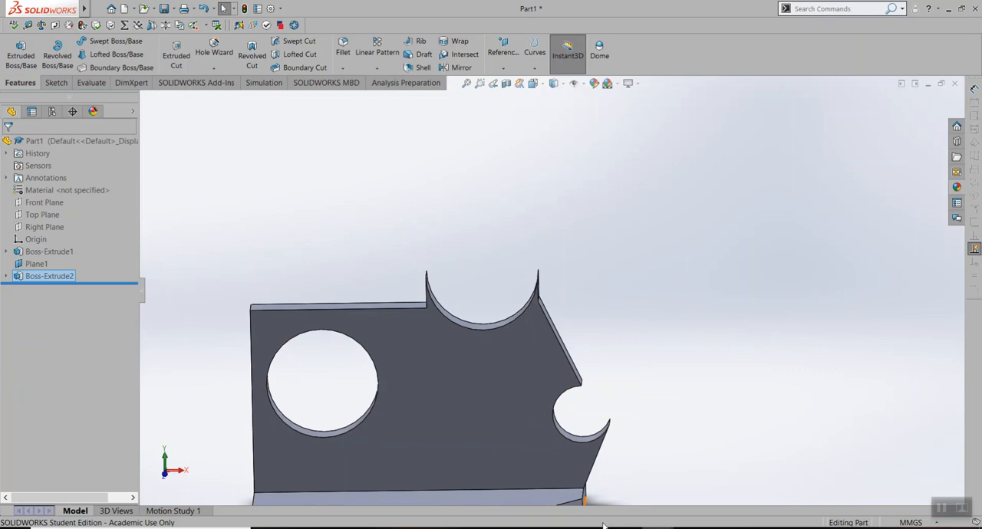
Switch to the finished base extrude part and examine how Boss-Extrude4 forms the two round bosses on the plate
left_click(575, 480)
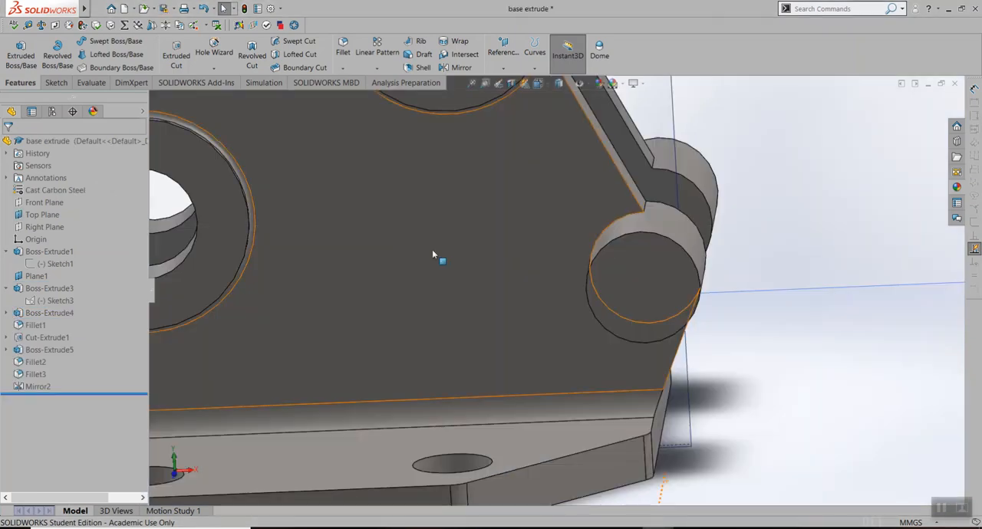
scroll(525, 162, "down", 4)
middle_click_drag(501, 177, 345, 206)
left_click(344, 206)
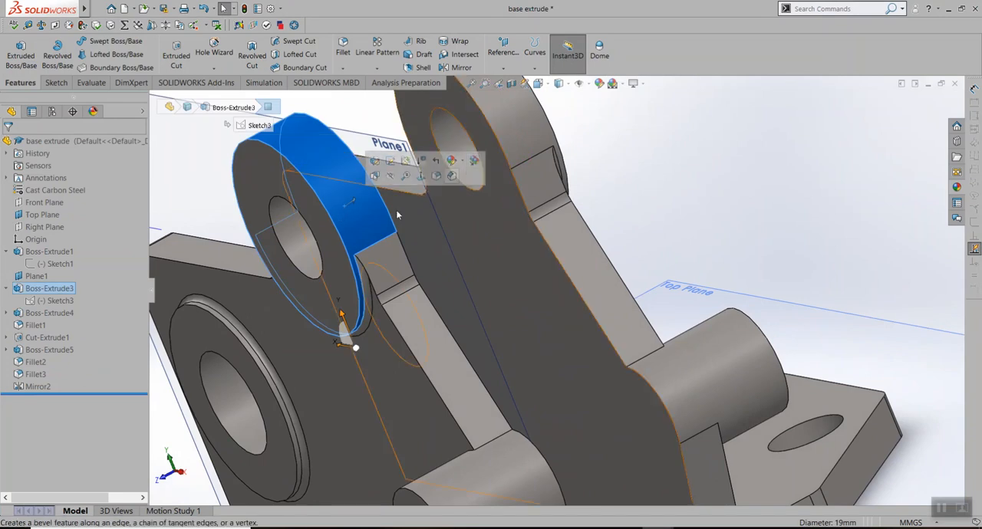
left_click(49, 313)
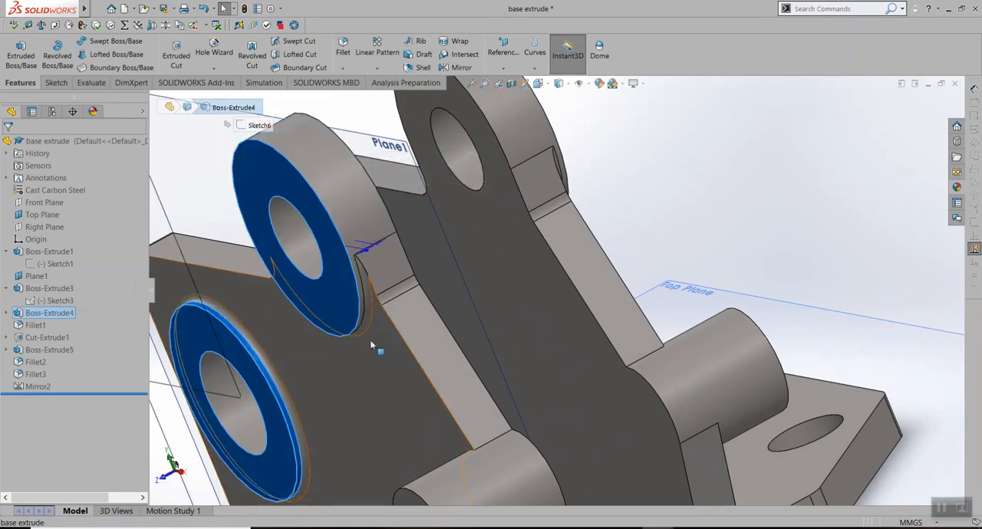
middle_click_drag(389, 301, 421, 305)
scroll(421, 305, "up", 5)
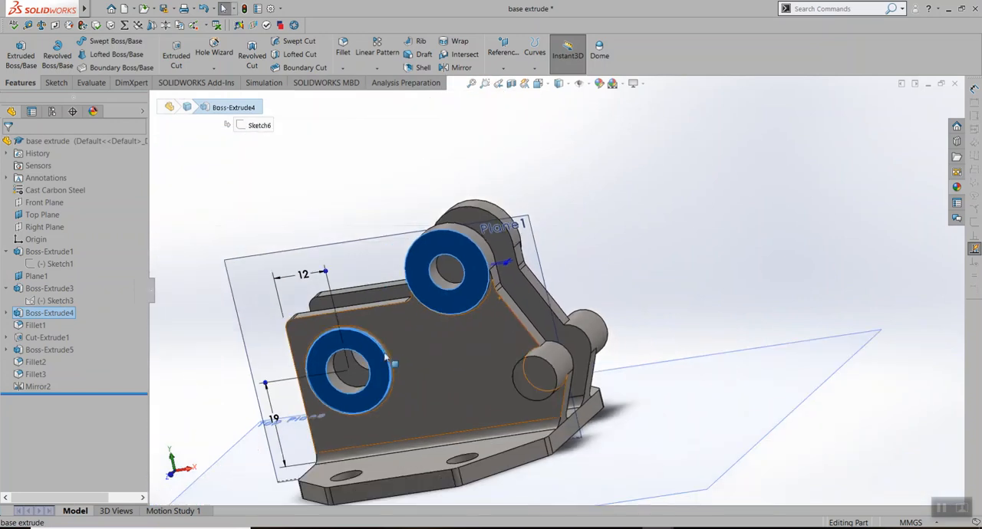
scroll(466, 291, "down", 5)
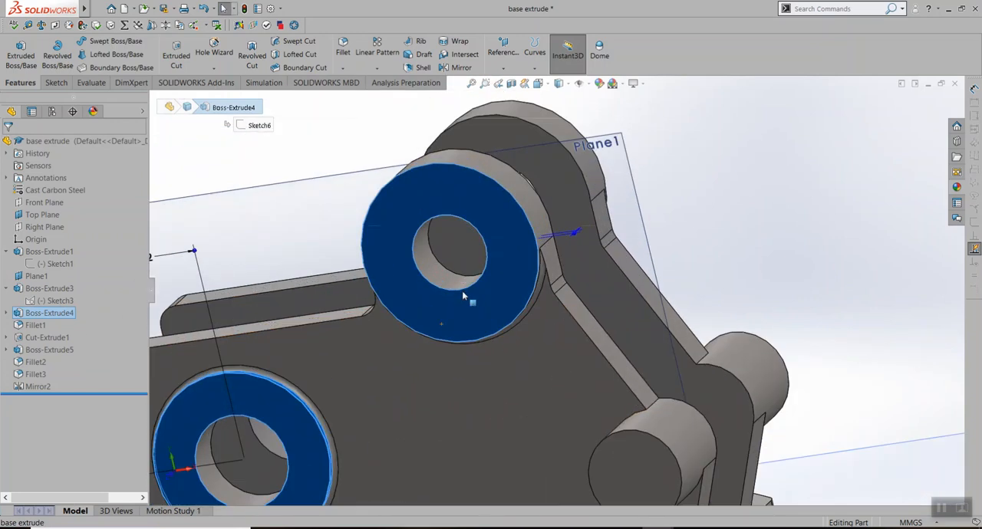
Inspect the extent of the plate feature Boss-Extrude3 around the bosses in the reference part, and clear the selection
left_click(46, 289)
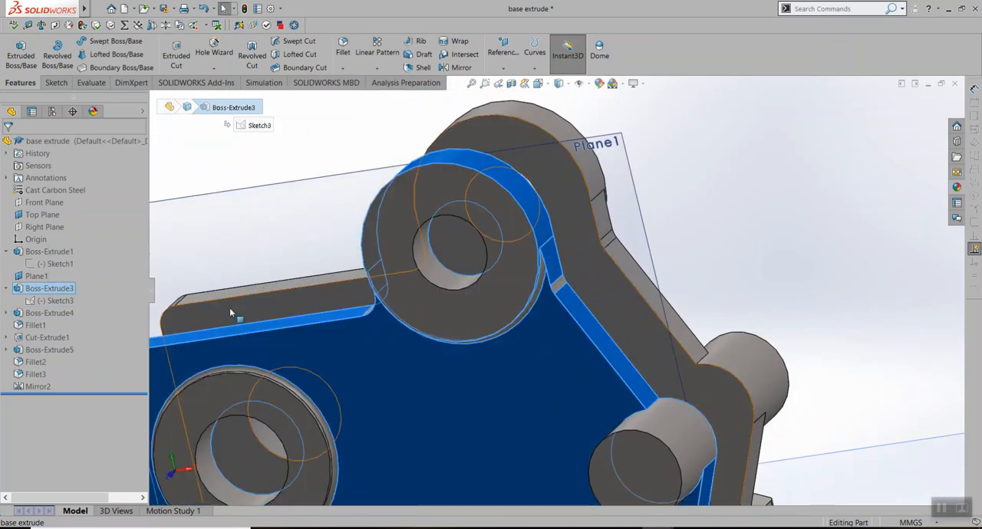
middle_click_drag(409, 297, 432, 292)
scroll(431, 292, "up", 2)
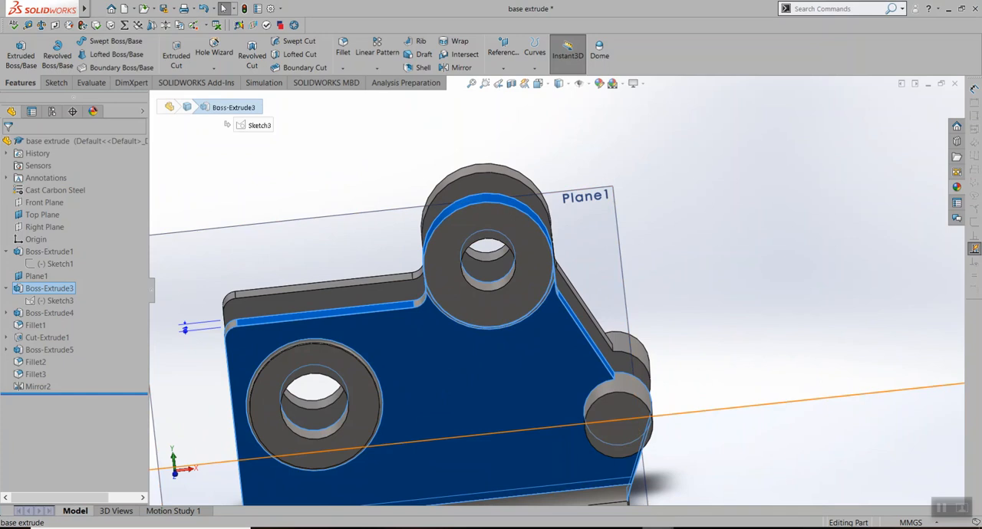
mouse_move(658, 528)
left_click(302, 183)
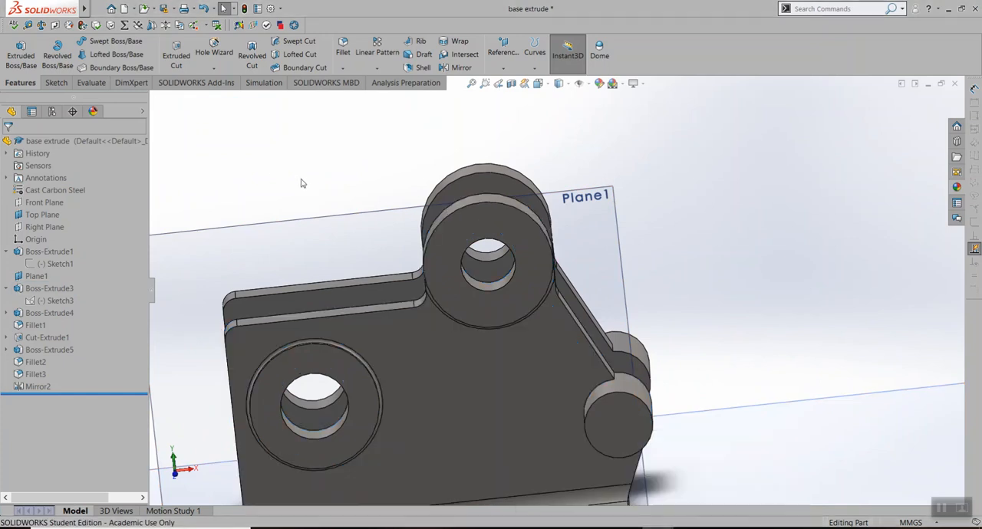
Leave the finished reference part and bring the Part1 model back at full window size
left_click(928, 85)
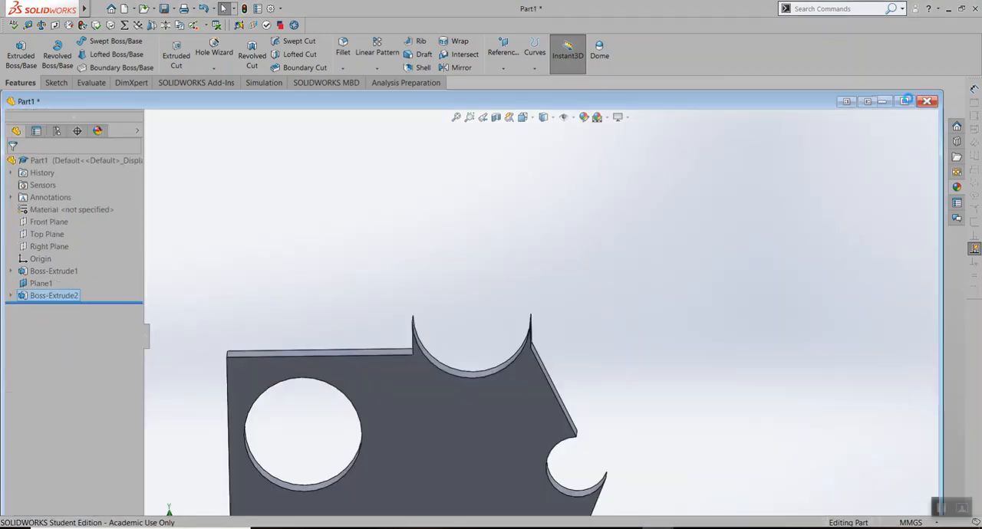
left_click(906, 105)
scroll(445, 363, "down", 2)
scroll(443, 363, "up", 3)
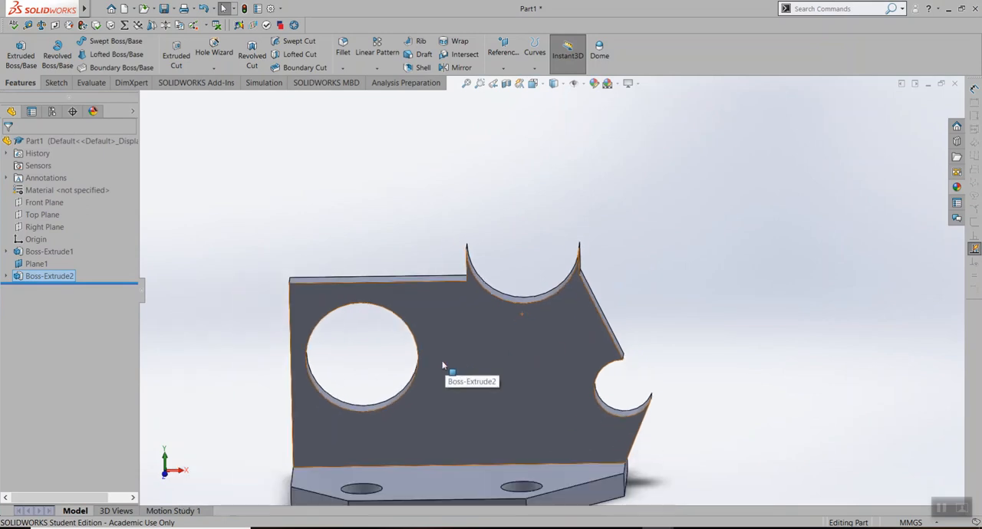
Start a sketch on the upright plate's back face and convert the large upper arc edge into it
middle_click_drag(541, 322, 342, 356)
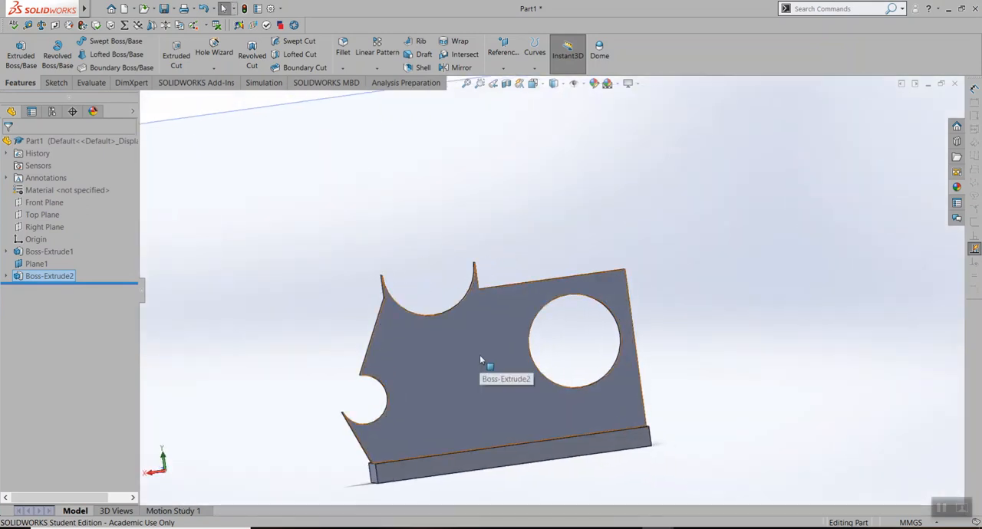
right_click(472, 338)
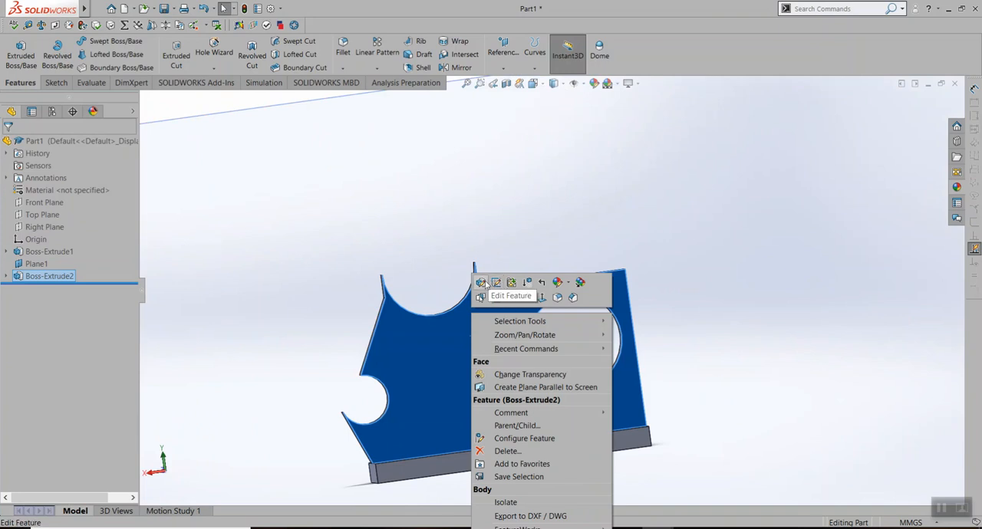
left_click(481, 297)
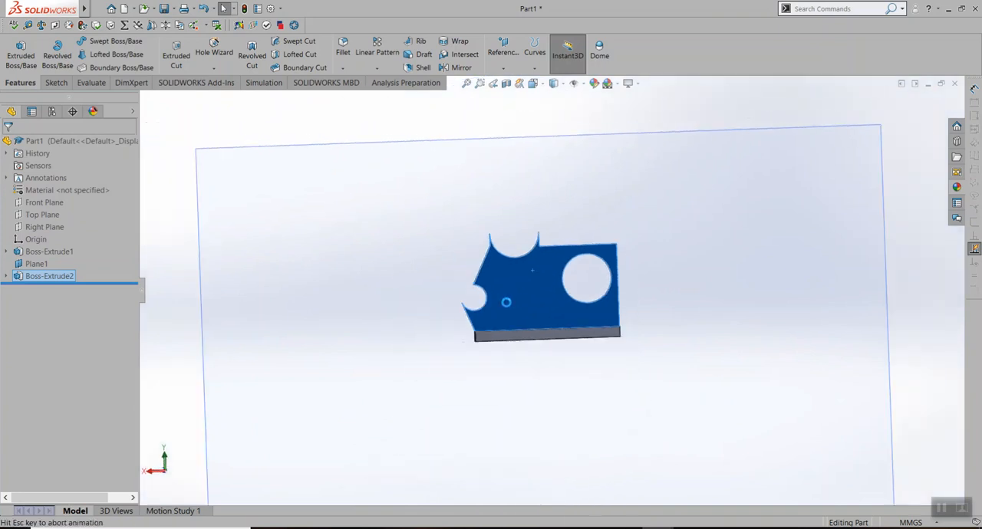
scroll(543, 257, "down", 8)
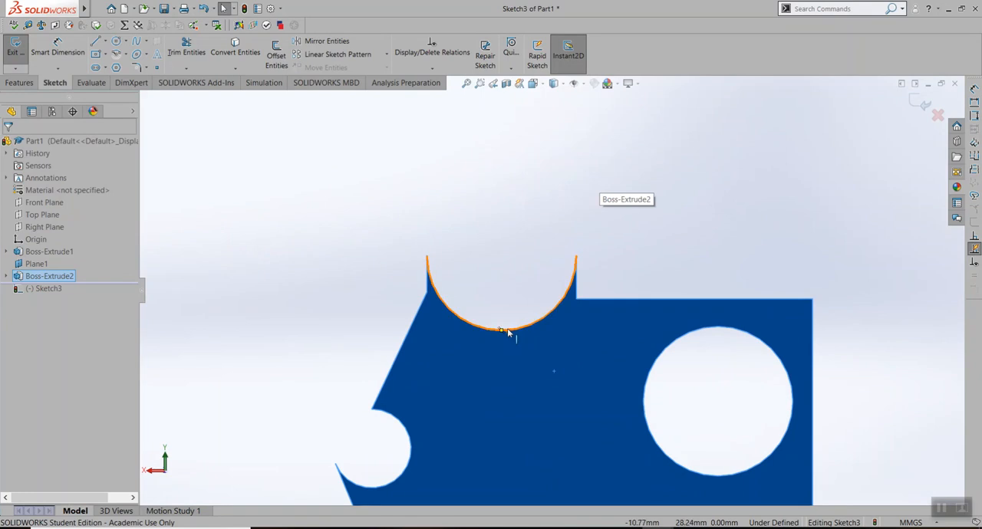
left_click(508, 329)
left_click(234, 46)
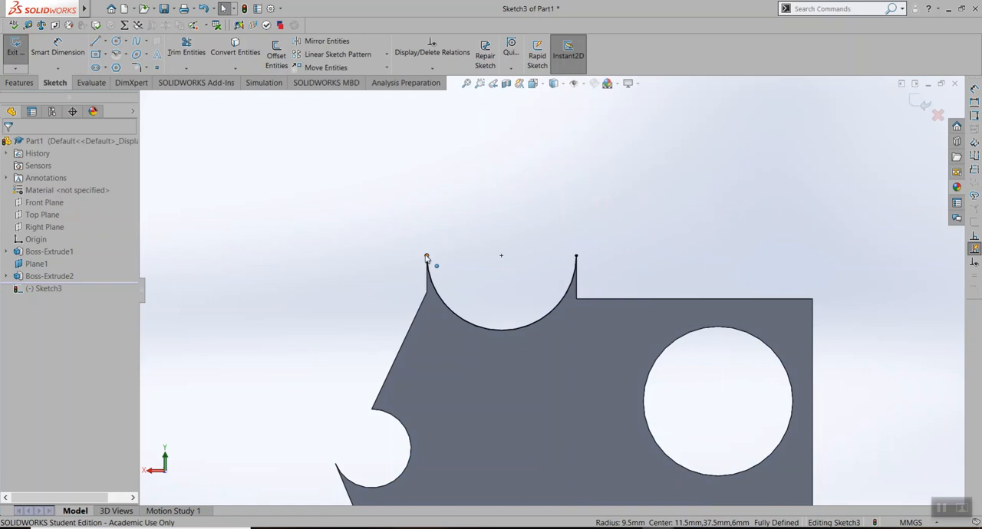
Try to complete the upper circle with a centerpoint arc centred on the converted arc and starting at its endpoint
left_click(128, 56)
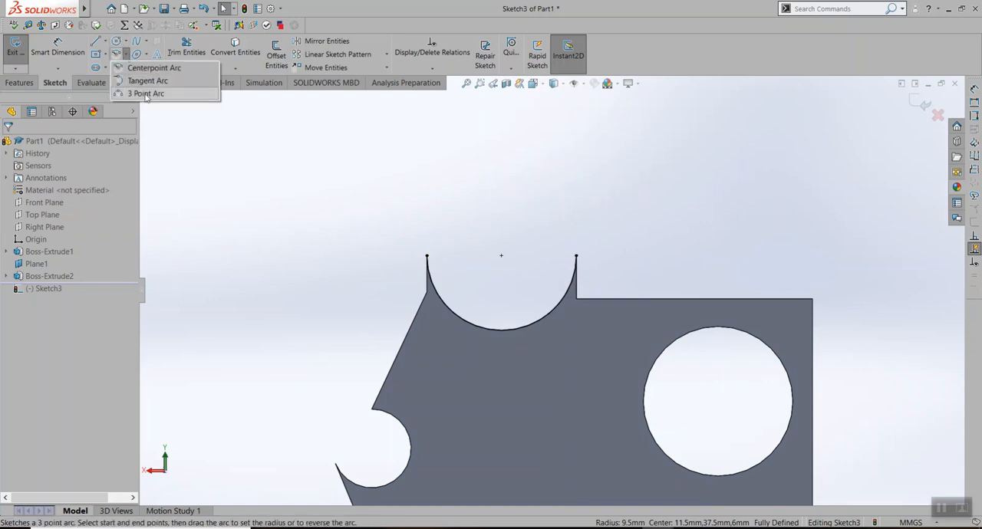
left_click(150, 67)
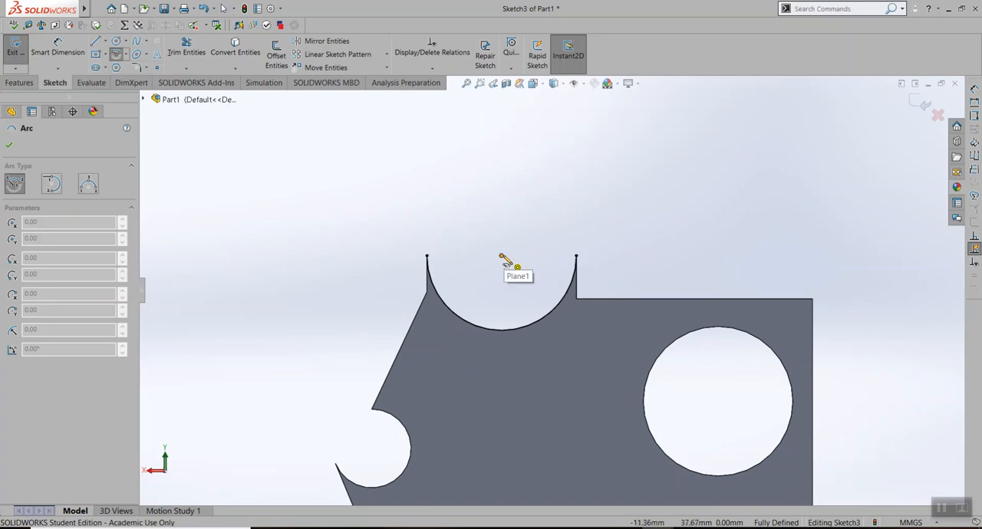
left_click(502, 255)
left_click(427, 256)
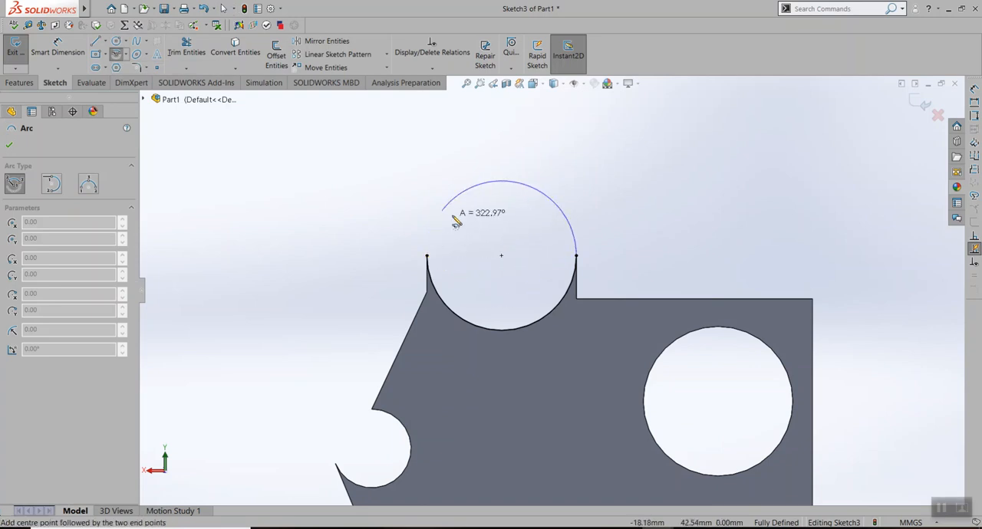
left_click(427, 258)
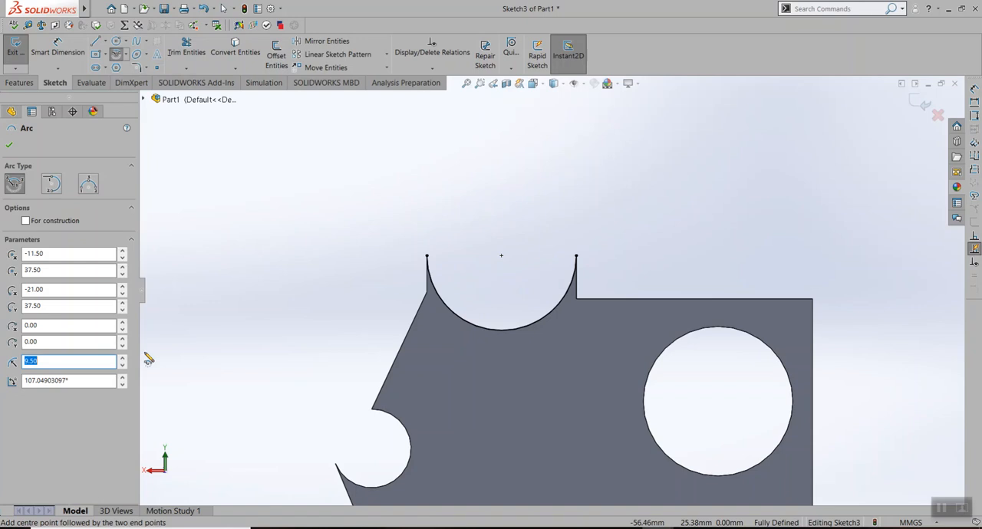
left_click(10, 144)
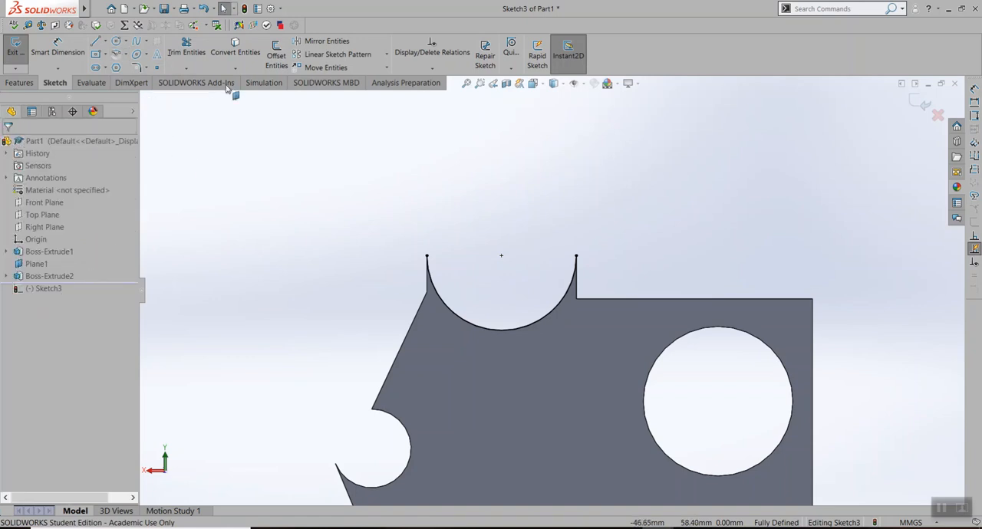
Close the converted upper arc into a full circle with a 180° tangent arc of radius 9.5 mm between its endpoints
left_click(116, 54)
left_click(125, 56)
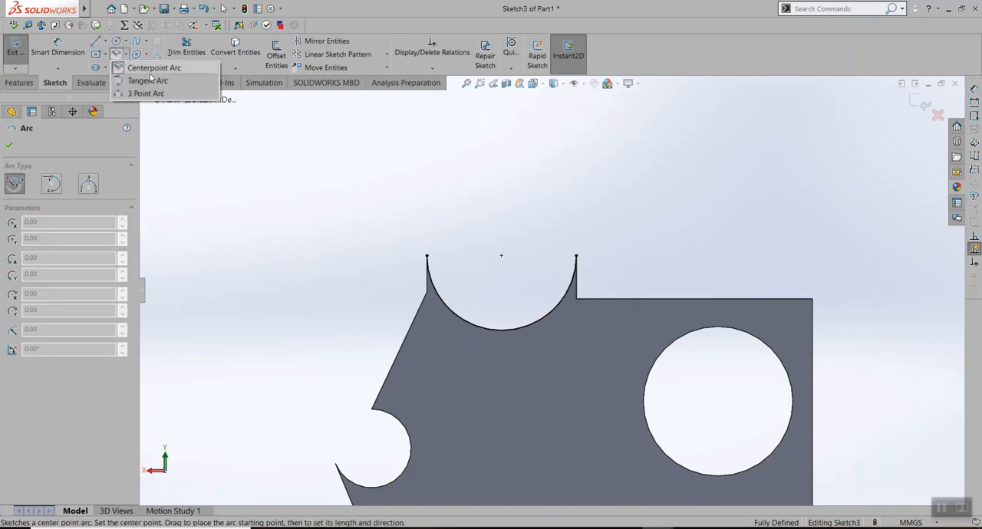
left_click(148, 81)
left_click(426, 255)
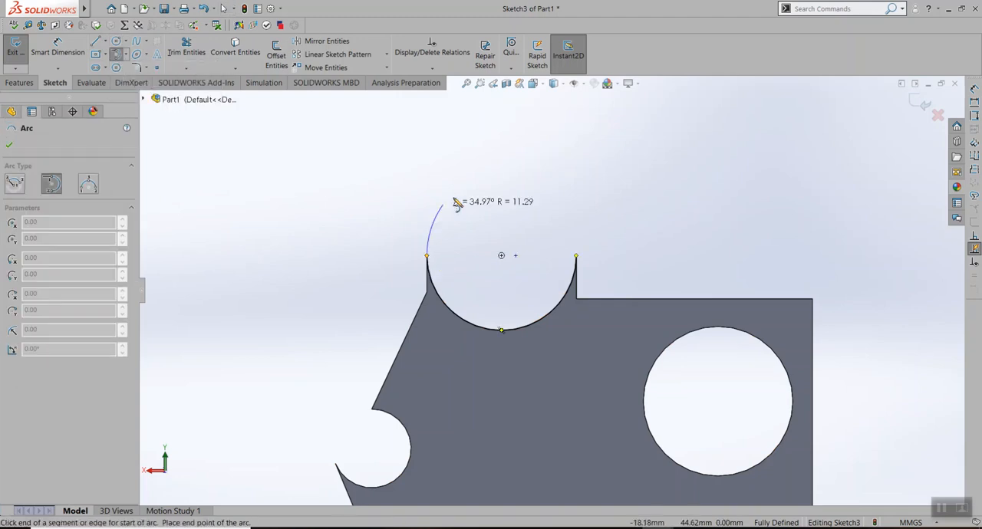
left_click(576, 255)
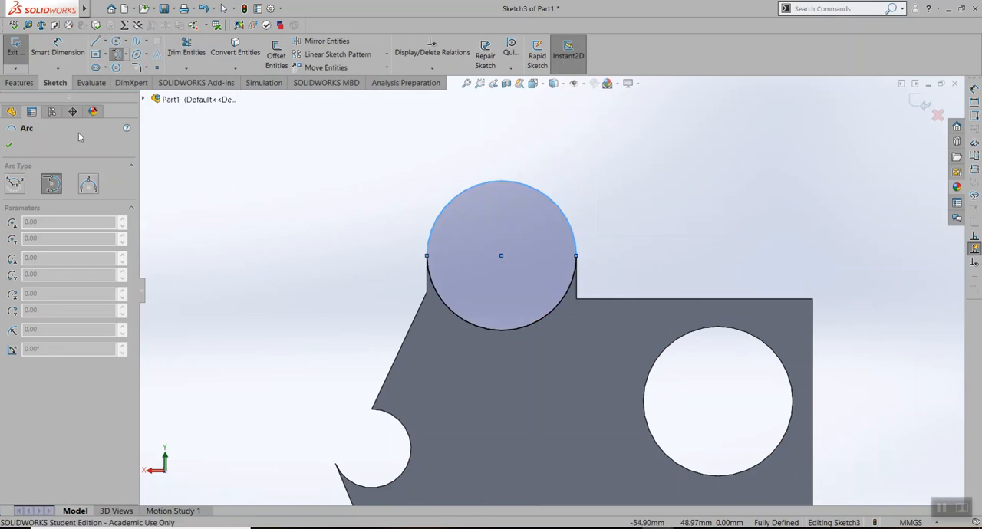
mouse_move(405, 200)
middle_mouse_down()
mouse_move(476, 221)
mouse_move(491, 246)
mouse_move(409, 264)
middle_mouse_up()
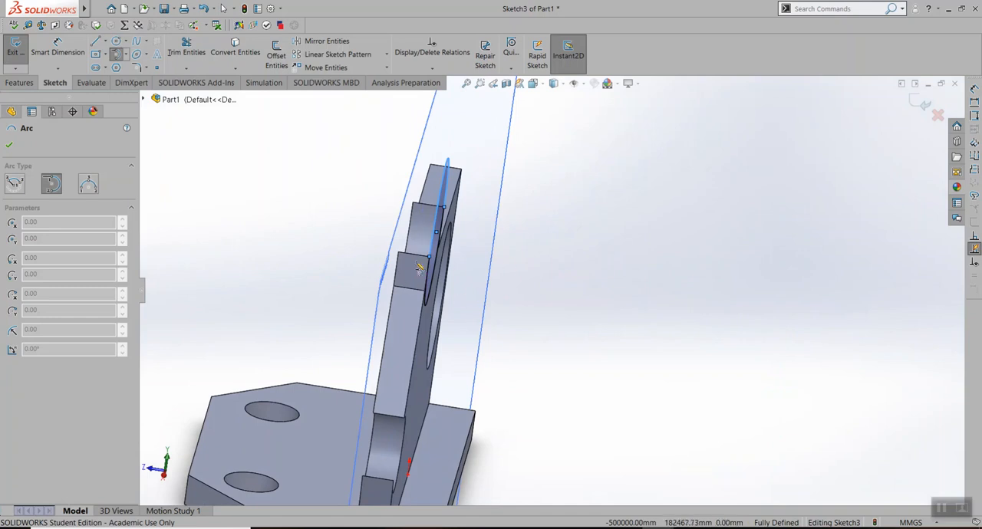
key("ctrl+8")
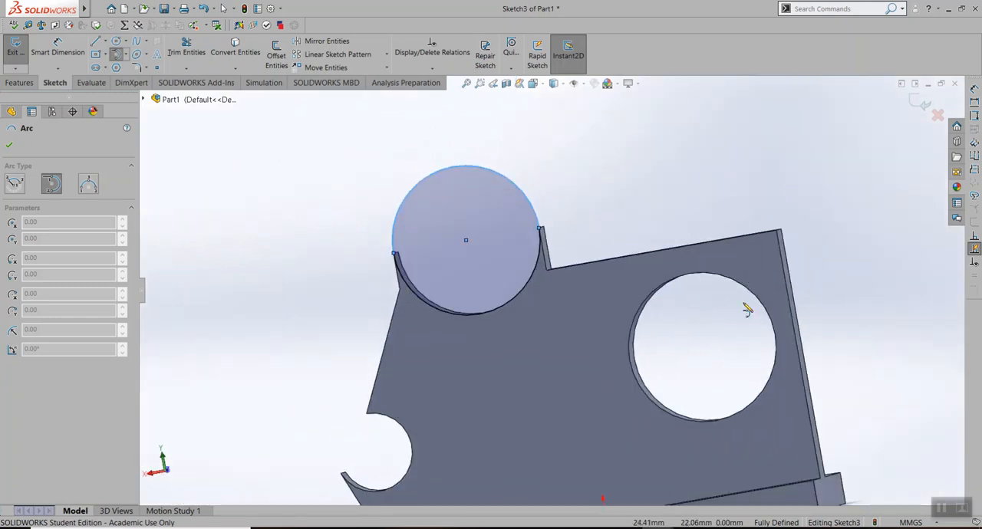
left_click(8, 144)
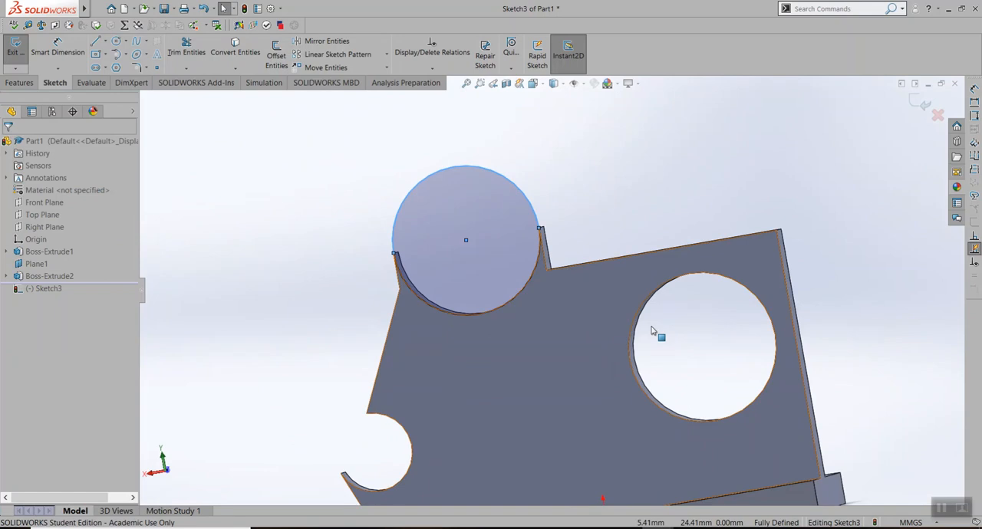
Convert the plate's large circular hole edge into the sketch and consult the boss dimensions in the Lab Assignment 4 drawing
left_click(650, 297)
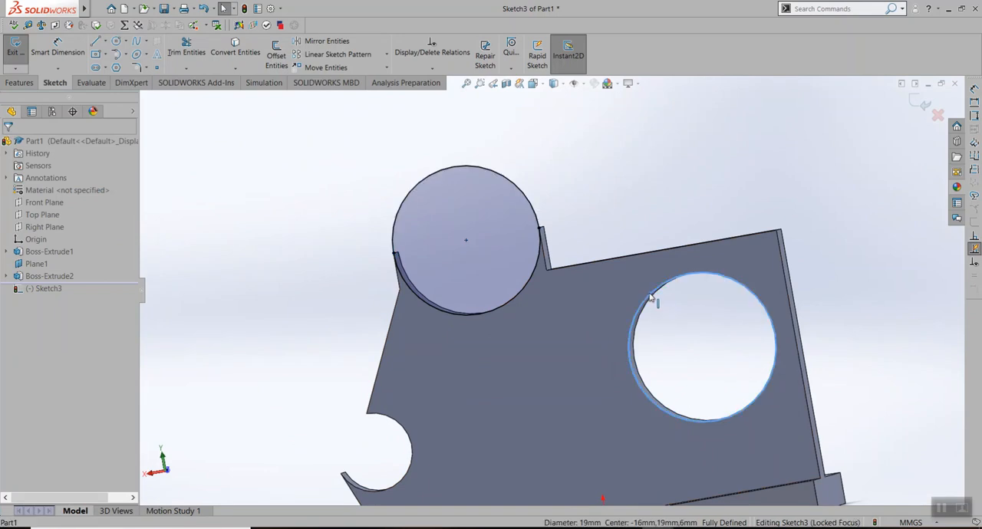
left_click(233, 50)
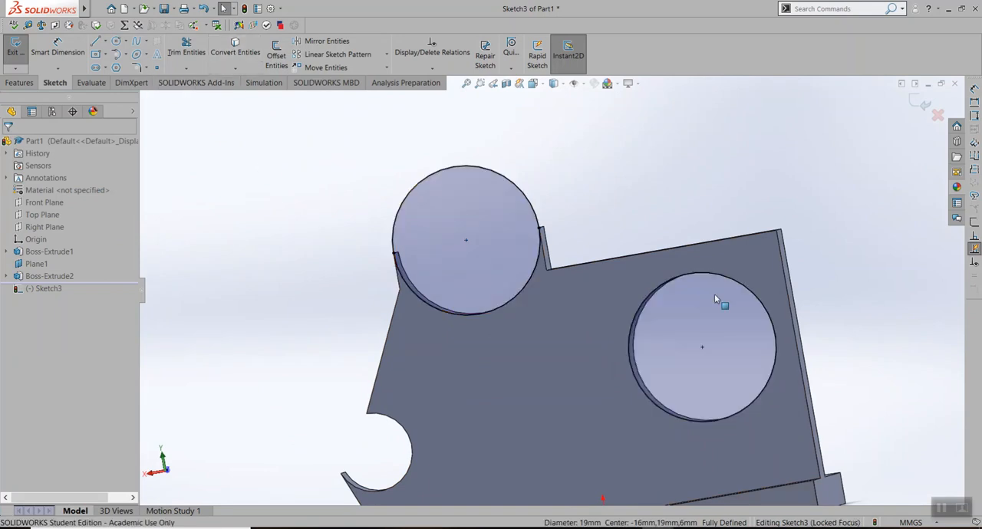
mouse_move(895, 337)
middle_mouse_down()
mouse_move(756, 333)
mouse_move(789, 333)
mouse_move(873, 366)
mouse_move(898, 390)
middle_mouse_up()
key("alt+Tab")
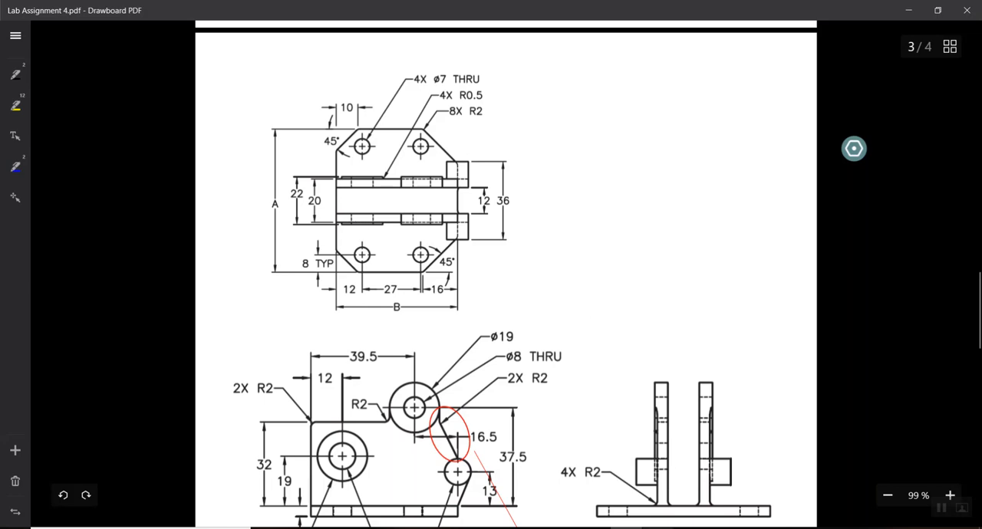
left_click(706, 468)
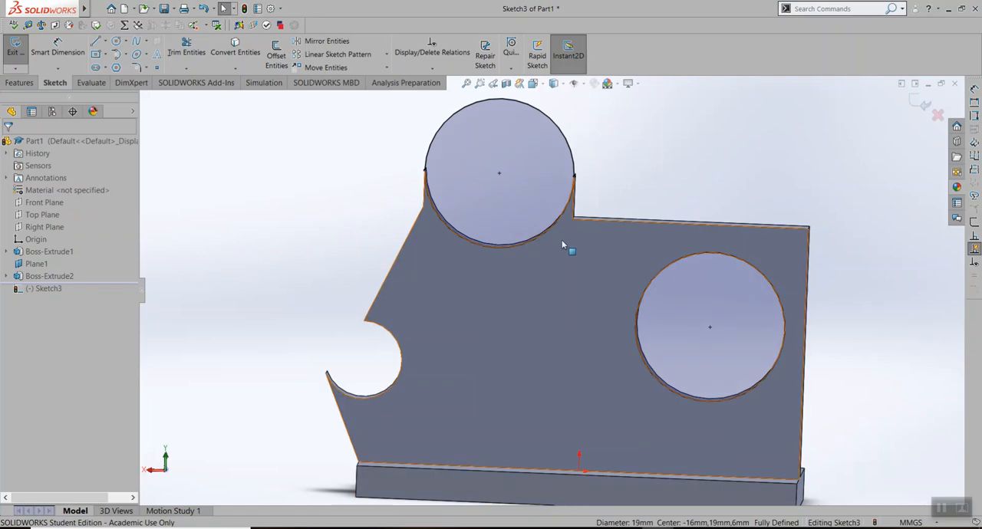
Extrude both sketched circles 5 mm blind in the reversed direction through the plate, with Merge result on, and accept
middle_click_drag(638, 146, 618, 209)
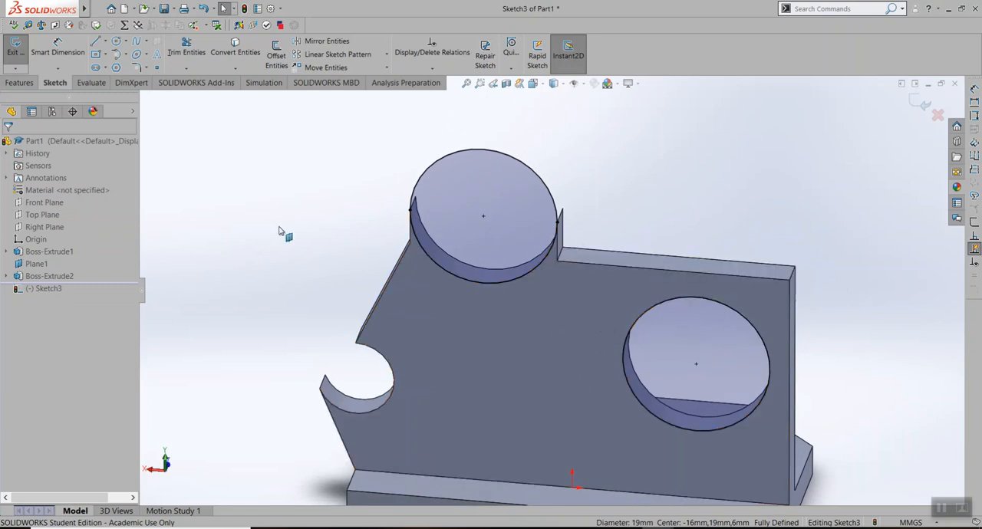
left_click(19, 82)
left_click(21, 54)
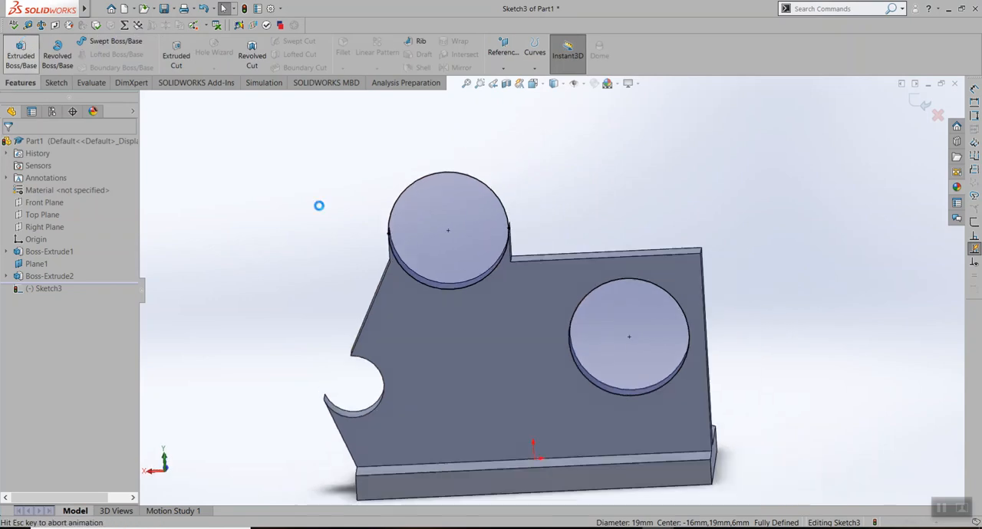
double_click(69, 262)
type("5")
key("Return")
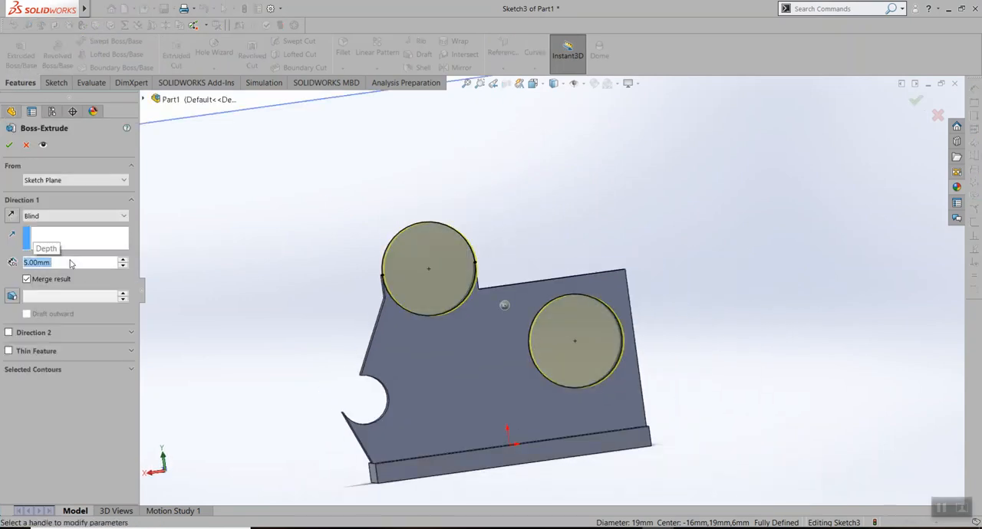
middle_click_drag(248, 228, 363, 260)
left_click(15, 217)
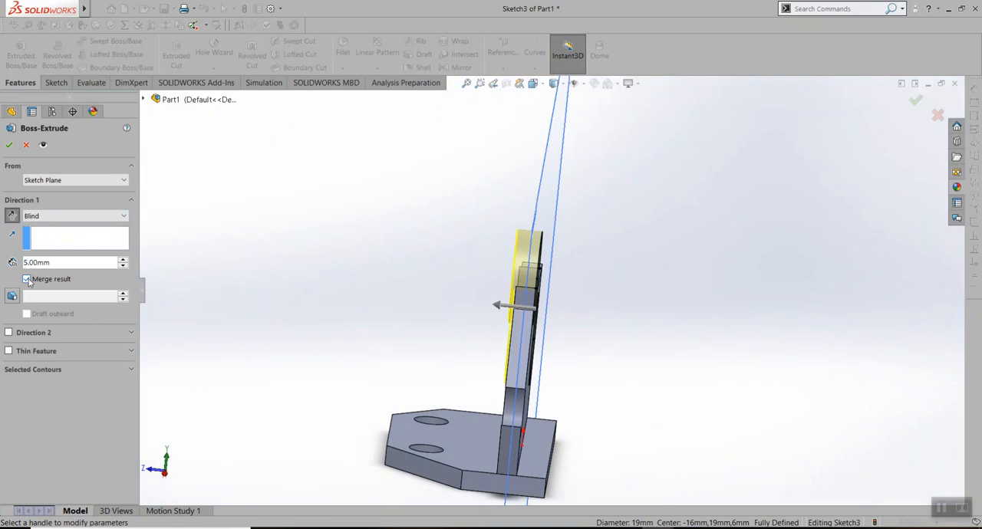
middle_click_drag(578, 356, 532, 352)
scroll(529, 313, "down", 5)
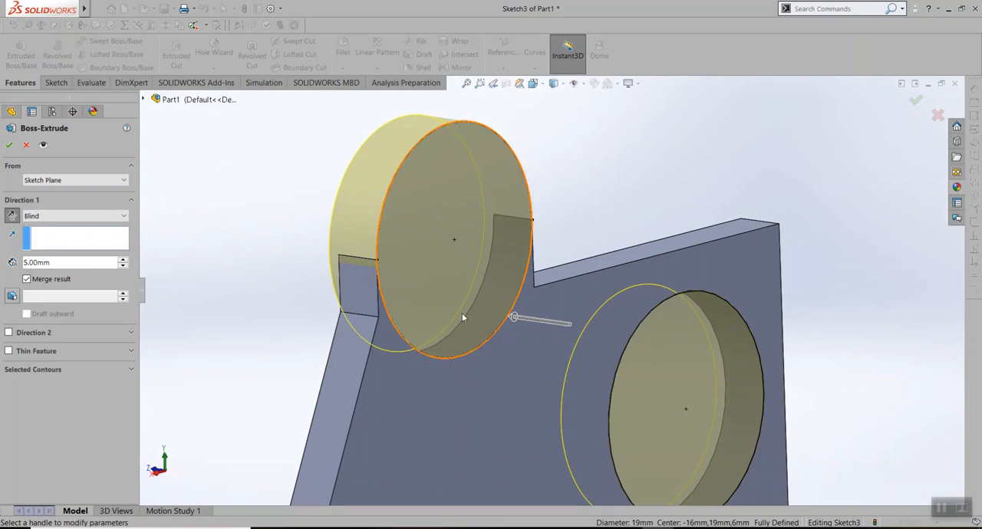
left_click(8, 146)
Inspect the two round bosses from both sides of the plate and compare them with the Lab Assignment 4 drawing views
middle_click_drag(324, 333, 402, 335)
scroll(381, 391, "up", 4)
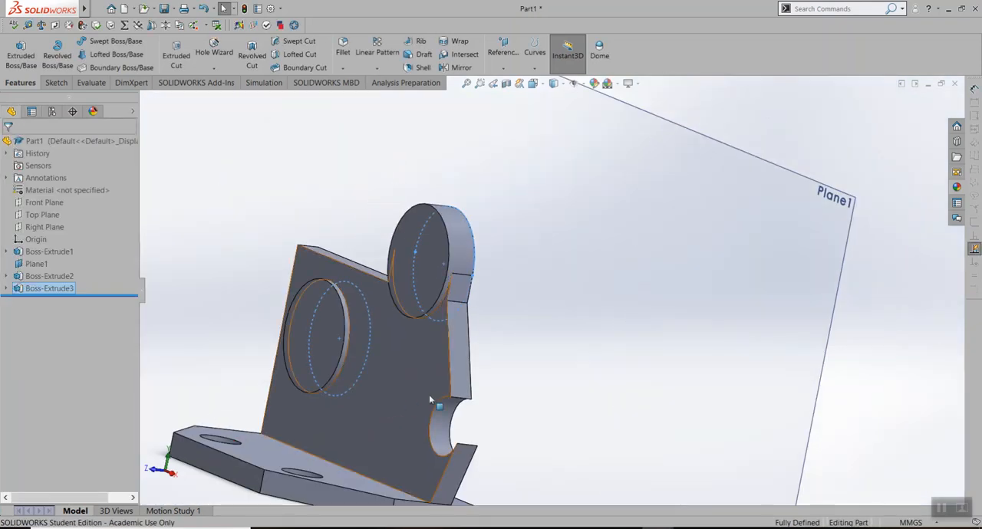
scroll(429, 392, "up", 1)
middle_click_drag(429, 392, 330, 339)
scroll(330, 338, "down", 3)
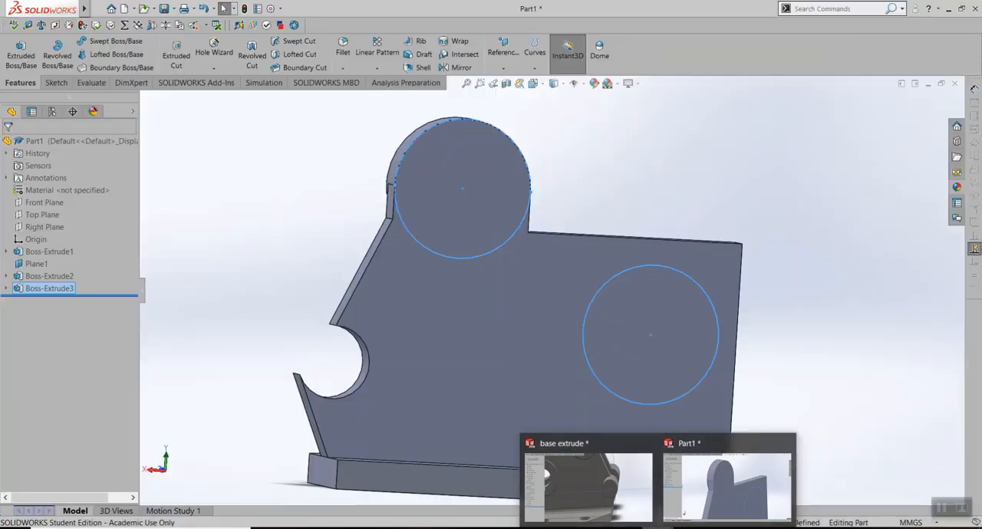
left_click(626, 528)
scroll(587, 465, "up", 1)
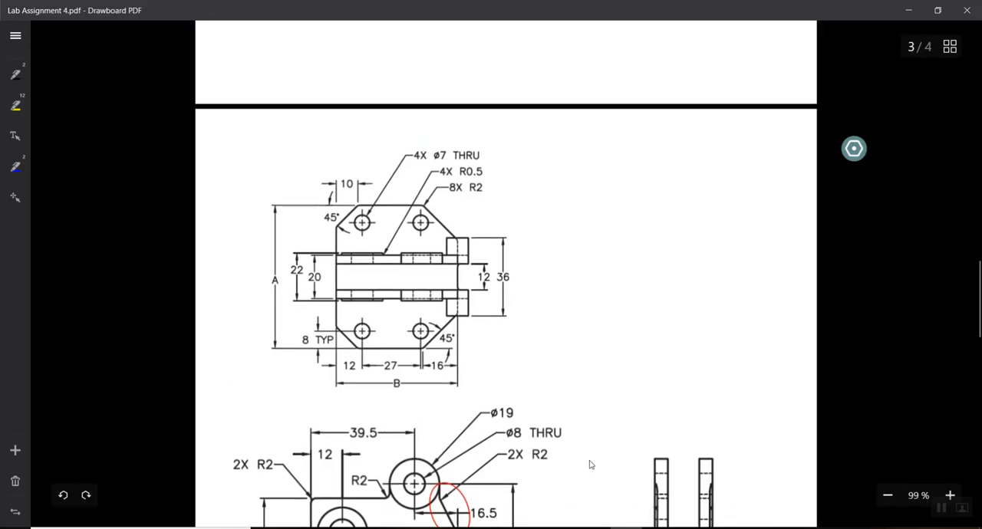
scroll(635, 432, "down", 3)
scroll(539, 358, "up", 2)
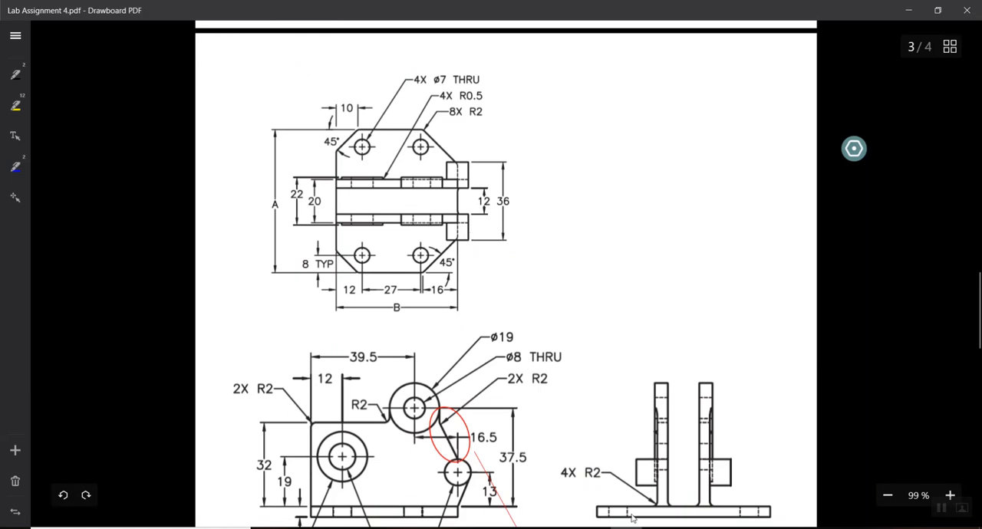
left_click(660, 528)
left_click(718, 482)
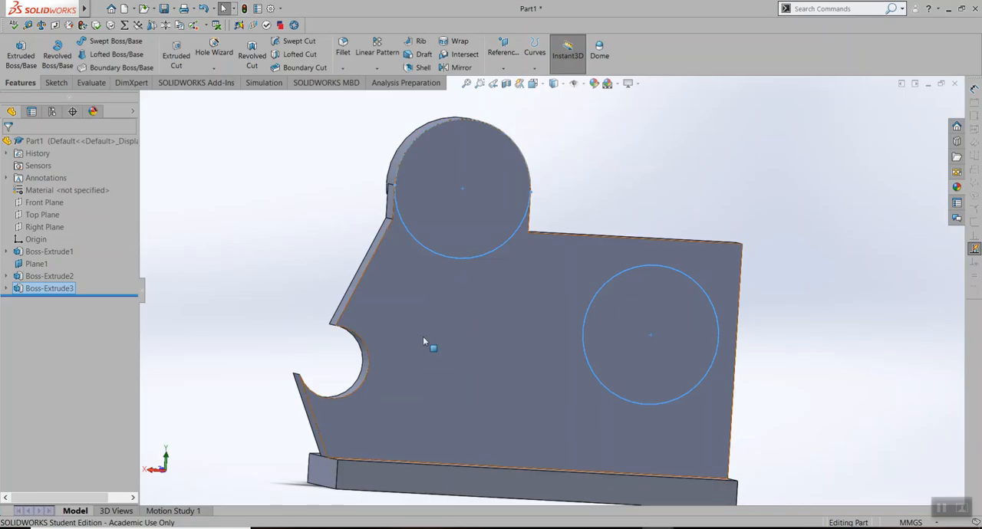
Start another sketch on the plate's back face and convert the small side notch's arc edge into it
left_click(424, 340)
right_click(423, 340)
left_click(450, 298)
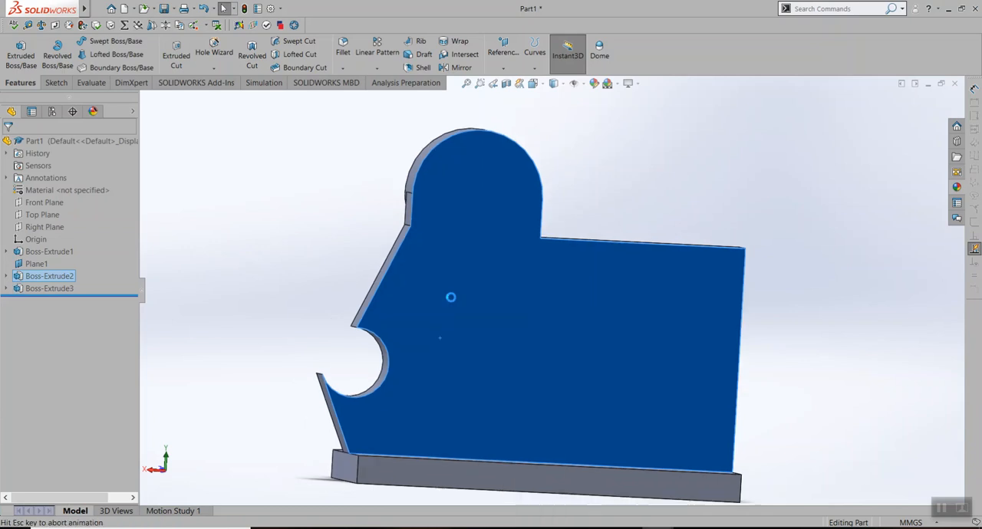
scroll(574, 298, "down", 5)
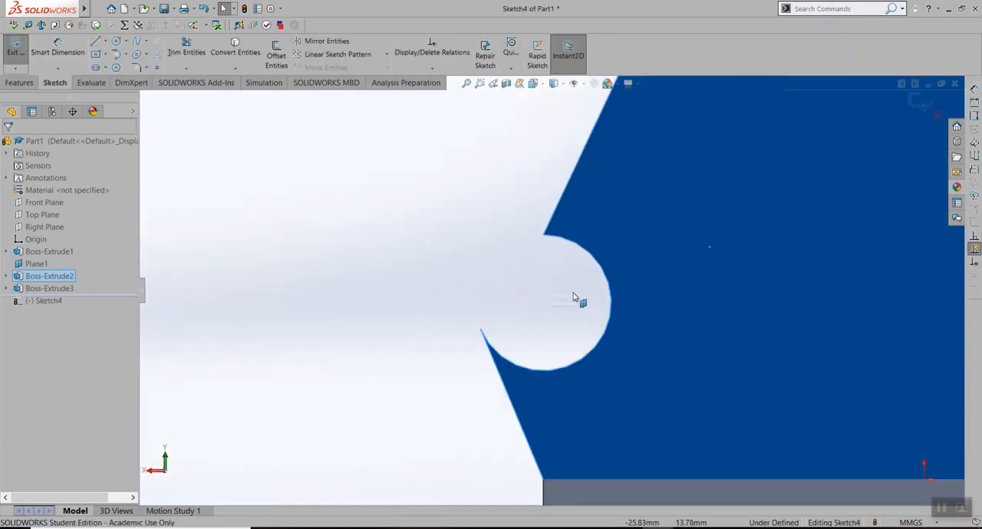
left_click(596, 262)
left_click(235, 48)
Close the side notch's converted arc into a full circle with a tangent arc of 5 mm radius between its two endpoints
middle_click_drag(436, 270, 464, 281)
middle_click_drag(323, 238, 276, 211)
left_click(116, 55)
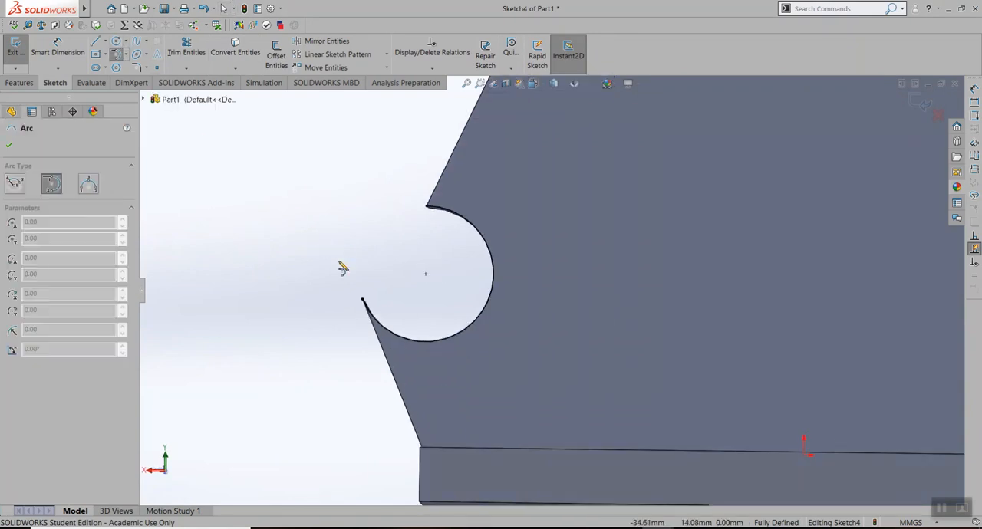
left_click(363, 299)
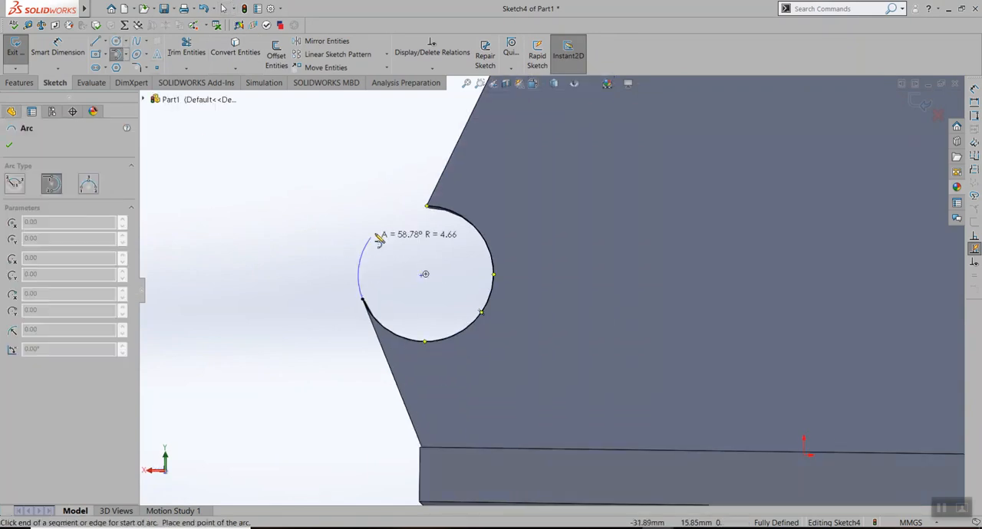
left_click(427, 207)
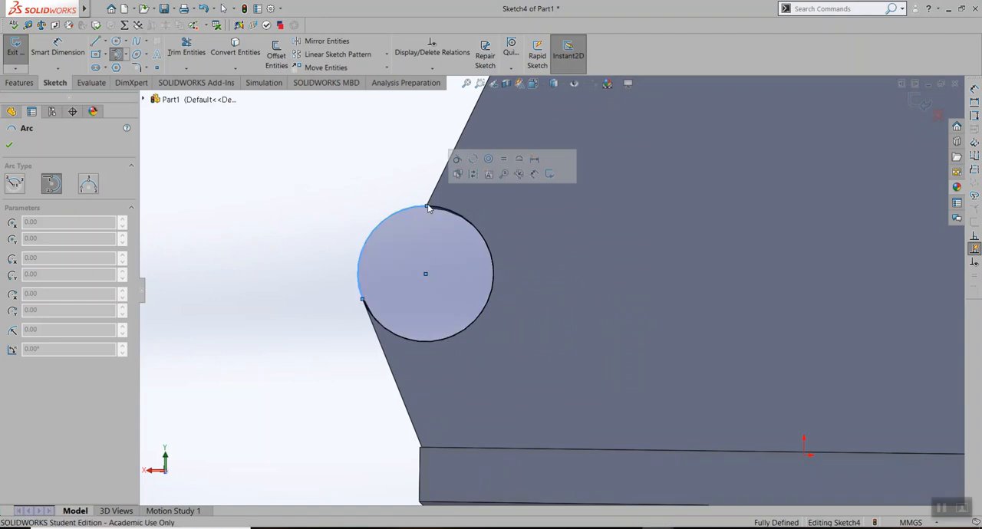
left_click(388, 190)
left_click(569, 267)
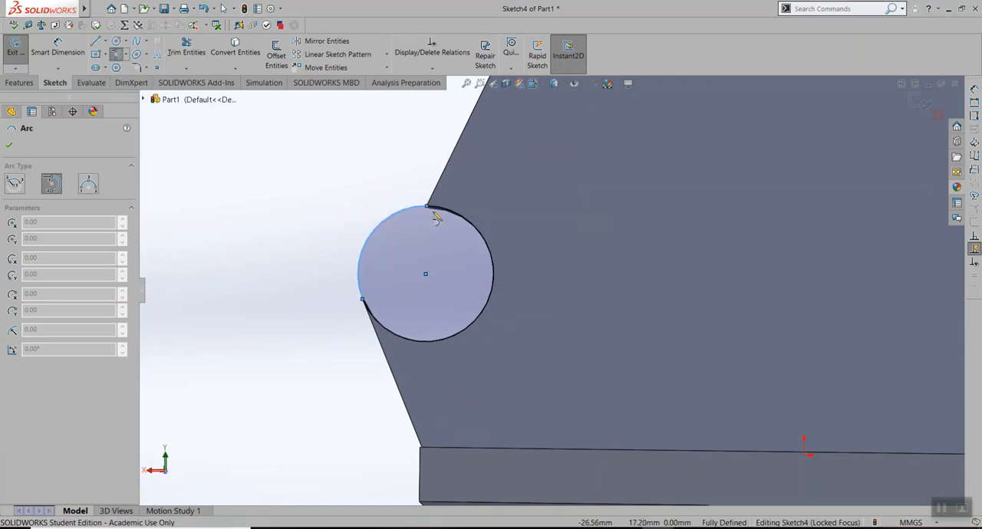
left_click(9, 145)
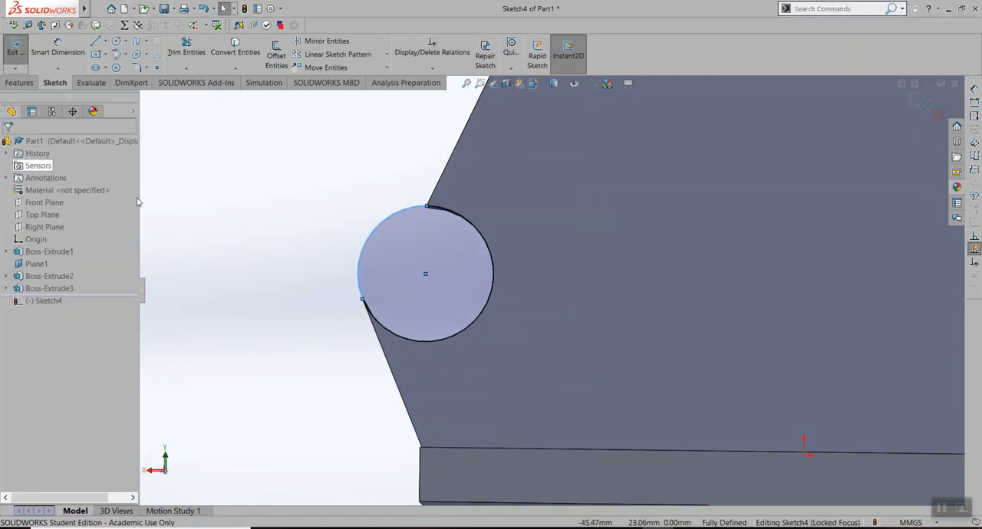
Extrude the closed notch circle 12 mm blind in the reversed direction with Merge result on, and accept
left_click(21, 83)
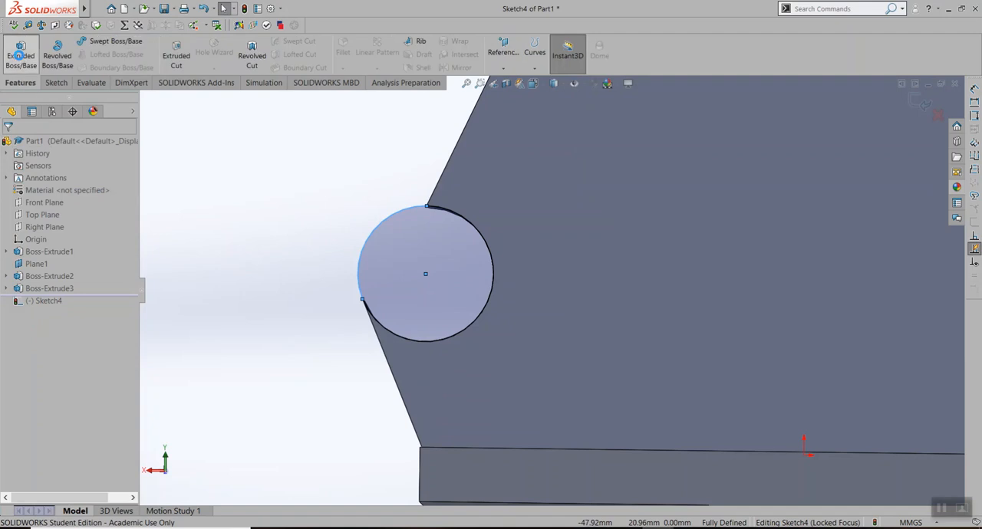
left_click(20, 55)
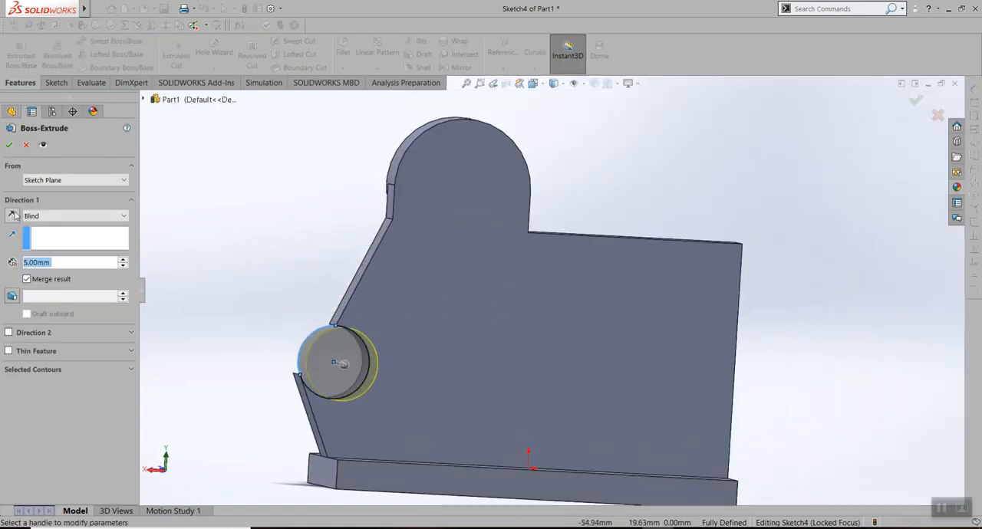
left_click(12, 215)
double_click(62, 262)
type("12")
key("Return")
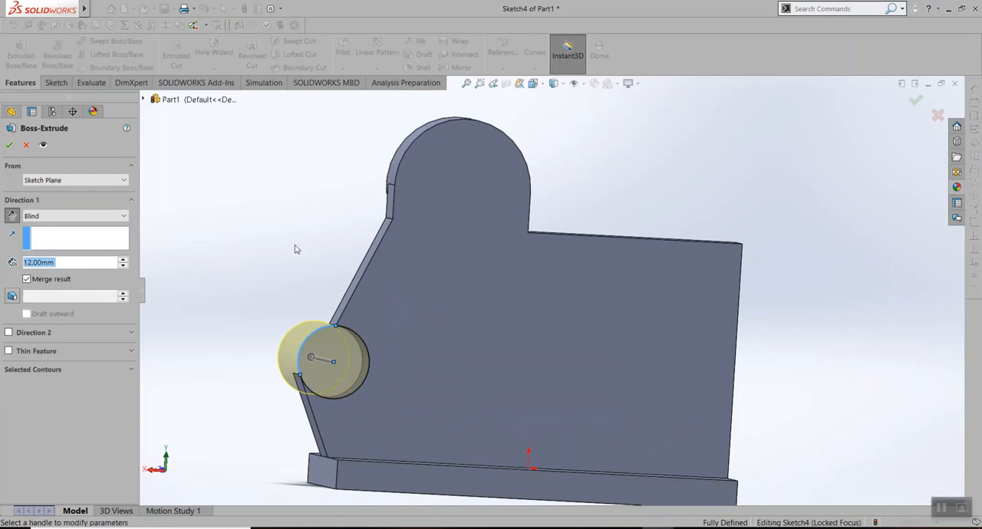
middle_click_drag(296, 248, 349, 278)
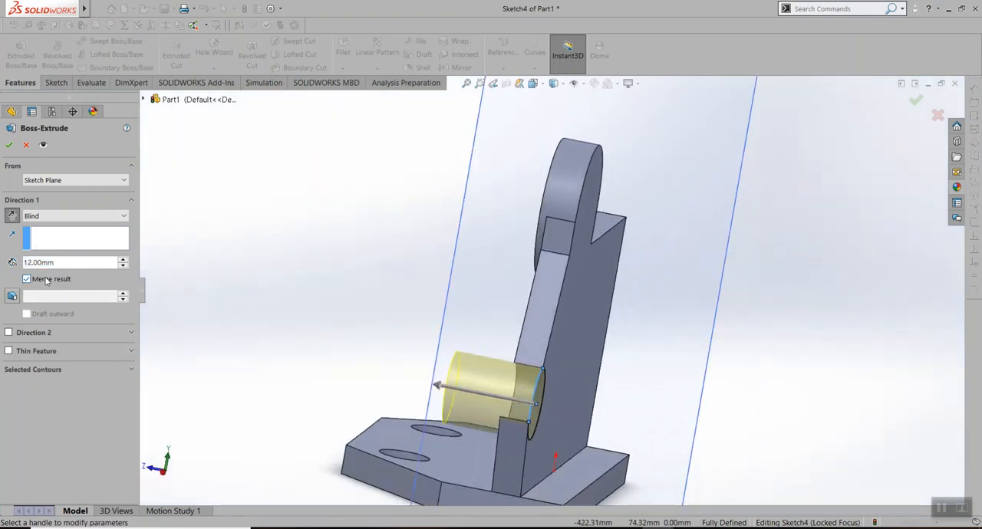
left_click(7, 146)
Inspect the new small cylinder and consult the boss and hole dimensions in the Lab Assignment 4 drawing, then return to the part
middle_click_drag(460, 335, 569, 205)
scroll(427, 349, "up", 2)
scroll(434, 352, "down", 3)
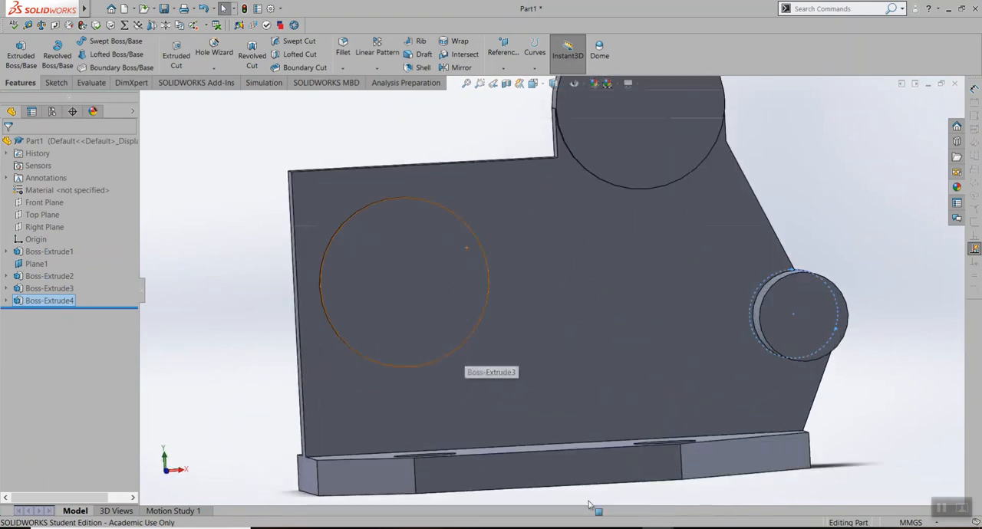
key("alt+Tab")
scroll(364, 412, "down", 2)
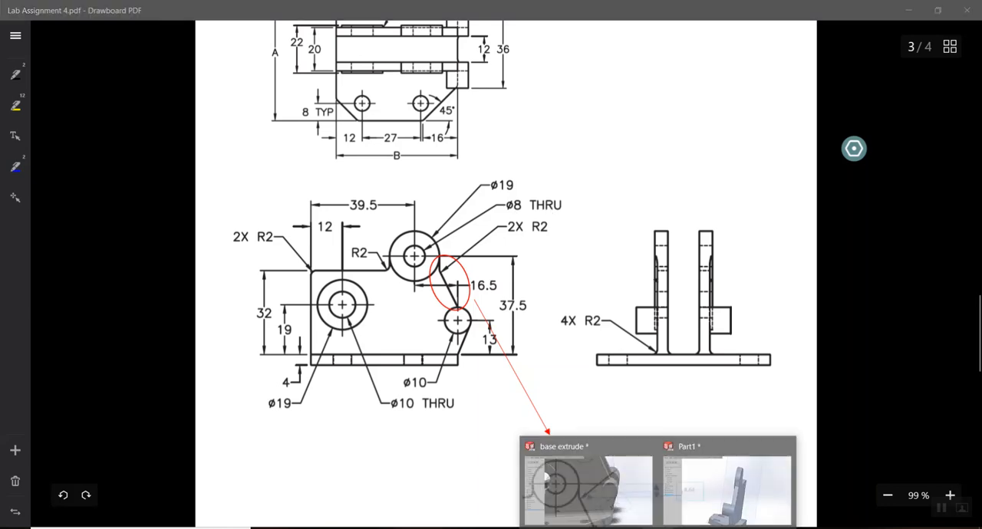
left_click(723, 479)
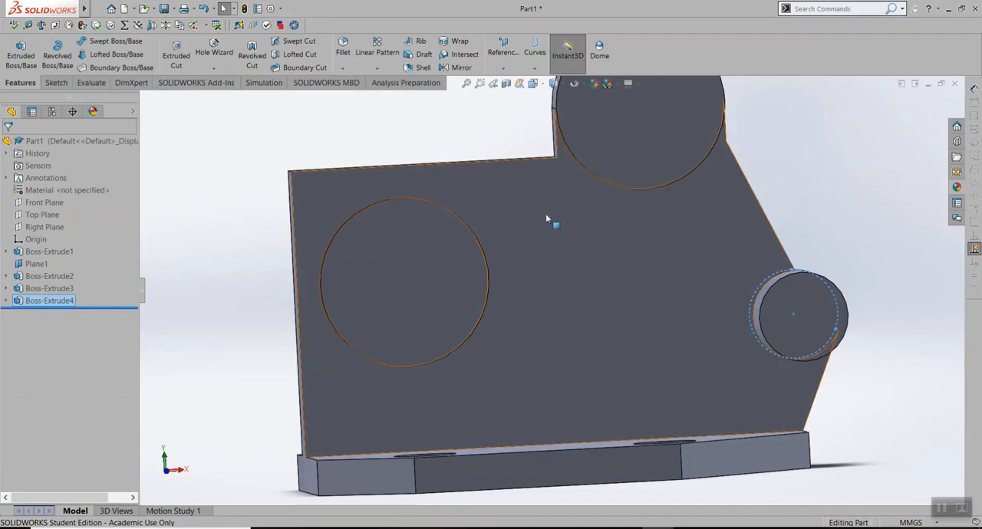
Examine how far the round bosses and the small cylinder project from the plate, using the Left view
scroll(528, 290, "up", 3)
scroll(529, 276, "down", 4)
left_click(698, 144)
middle_click_drag(555, 334, 609, 281)
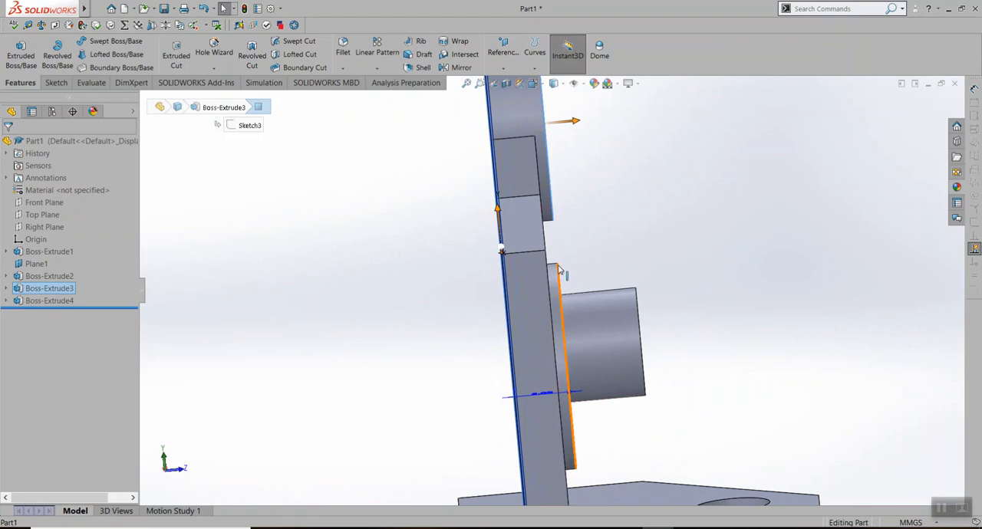
key("space")
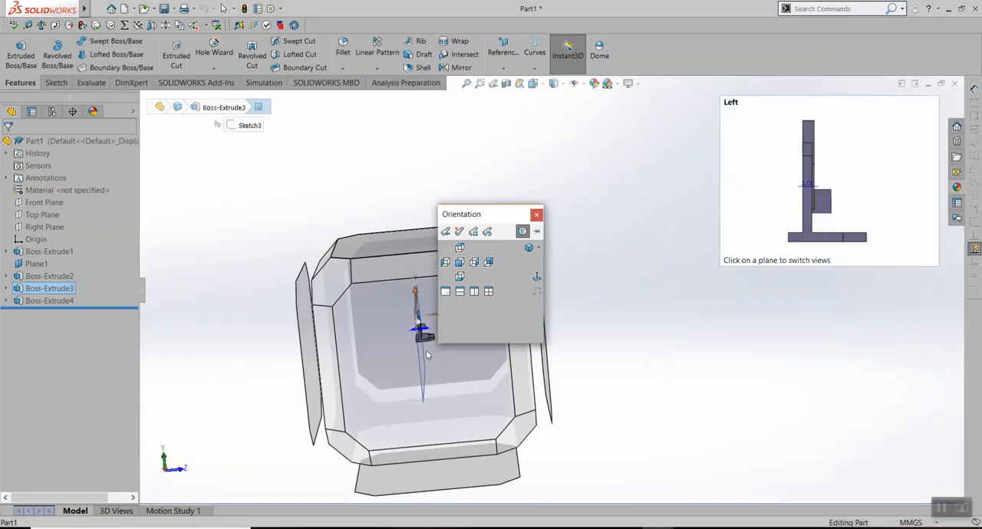
left_click(430, 387)
scroll(559, 200, "down", 3)
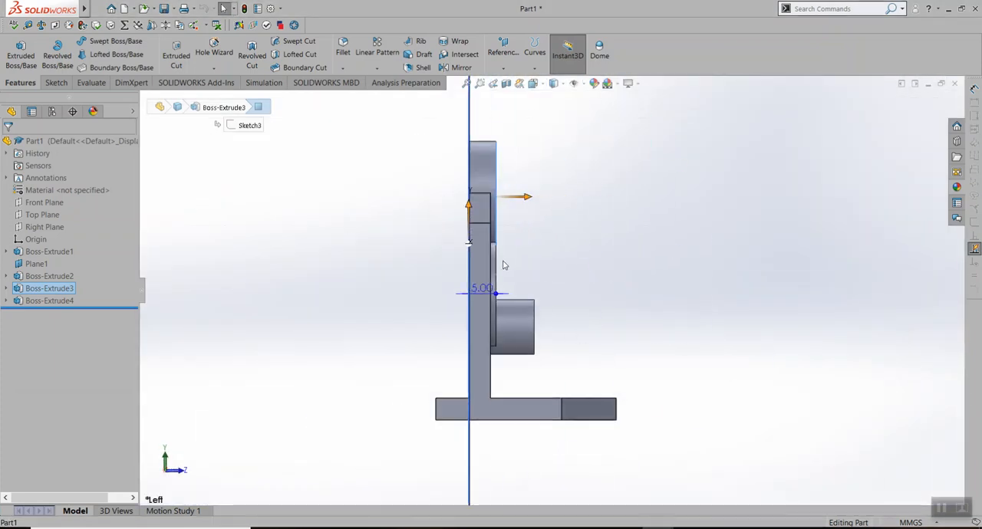
scroll(506, 256, "down", 2)
middle_click_drag(577, 250, 512, 240)
scroll(749, 254, "up", 2)
scroll(745, 247, "down", 3)
middle_click_drag(739, 243, 717, 239)
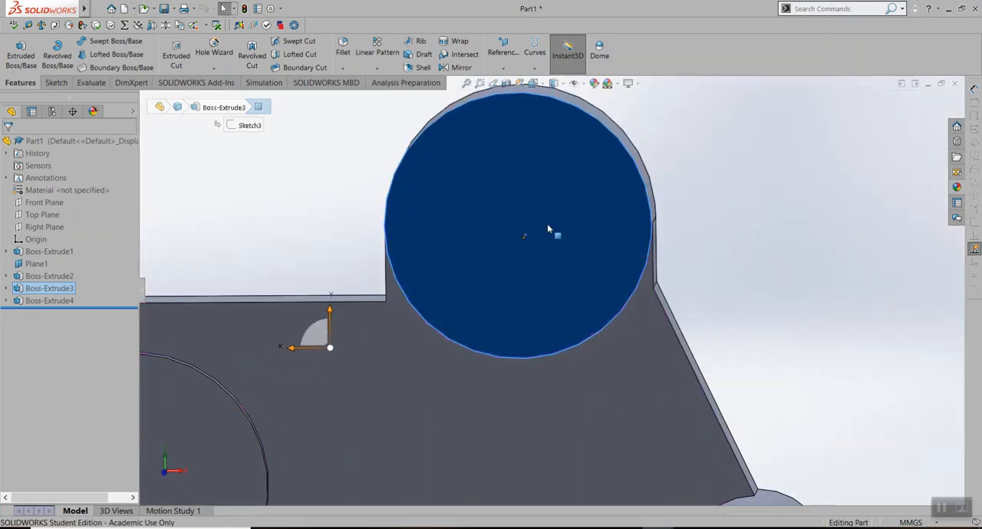
Start a sketch on the raised circular face of the upper round boss
scroll(537, 219, "up", 2)
right_click(514, 206)
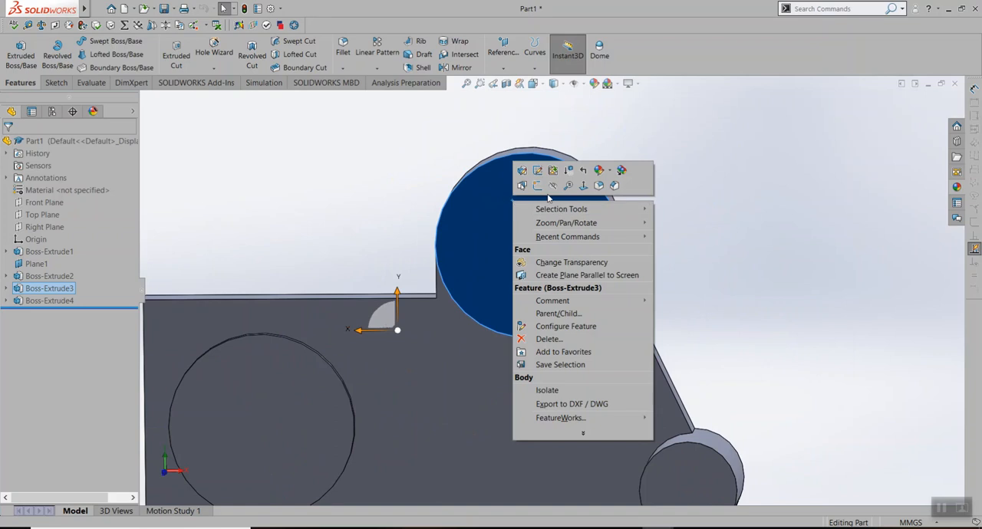
left_click(734, 245)
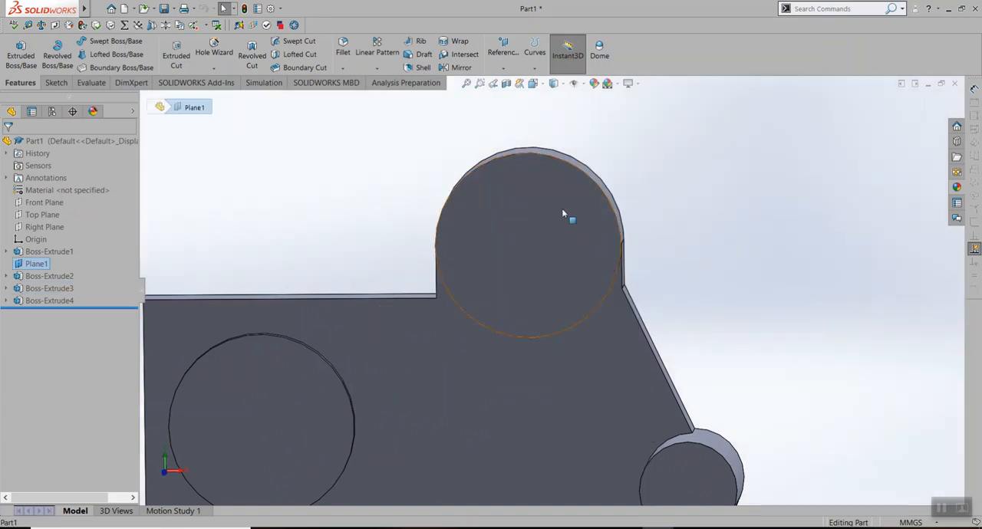
left_click(517, 238)
right_click(546, 240)
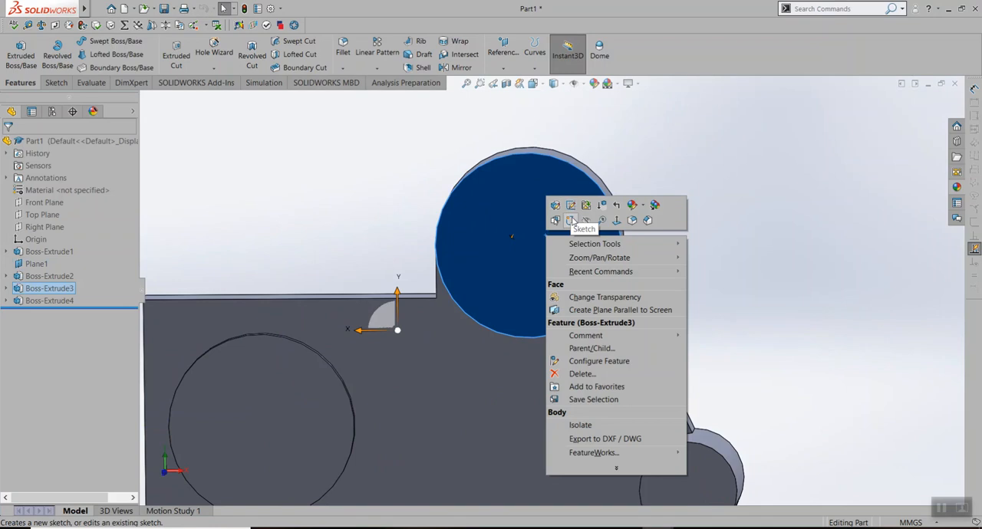
left_click(572, 221)
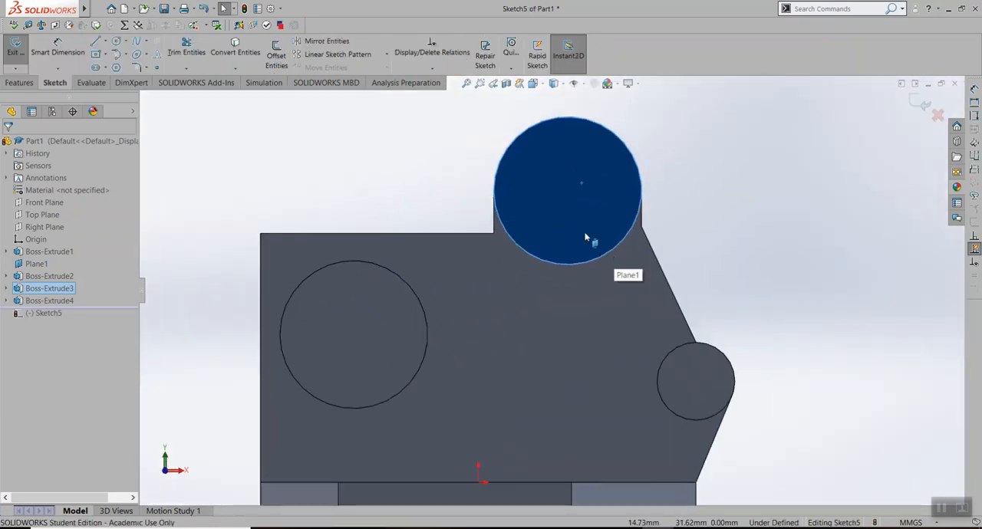
scroll(546, 183, "up", 2)
scroll(547, 184, "down", 2)
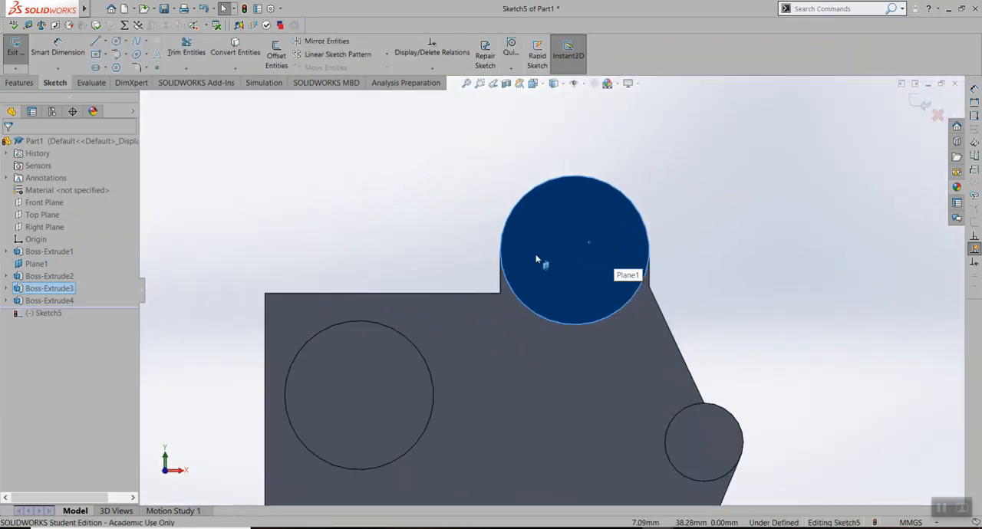
Convert the circular outer edges of the upper and lower round bosses into the sketch
left_click(597, 182)
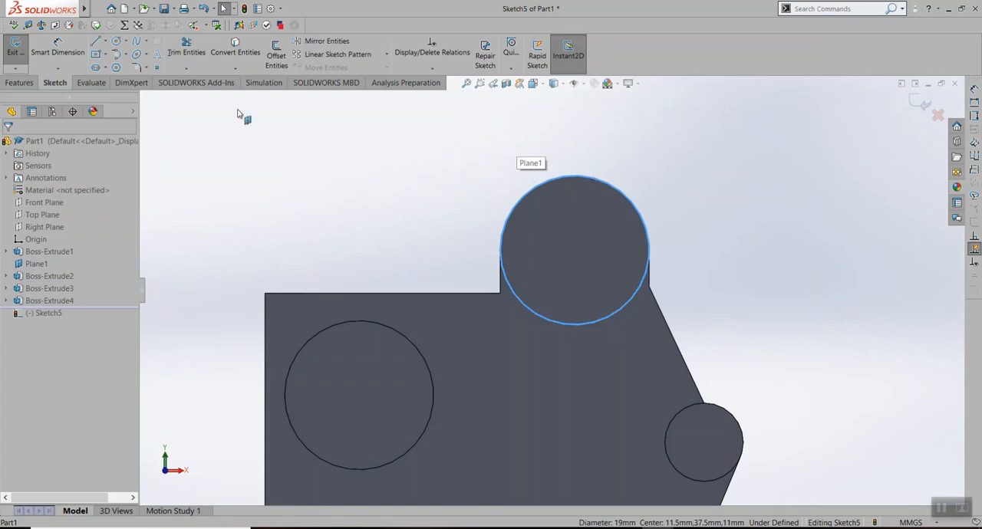
left_click(236, 46)
left_click(409, 335)
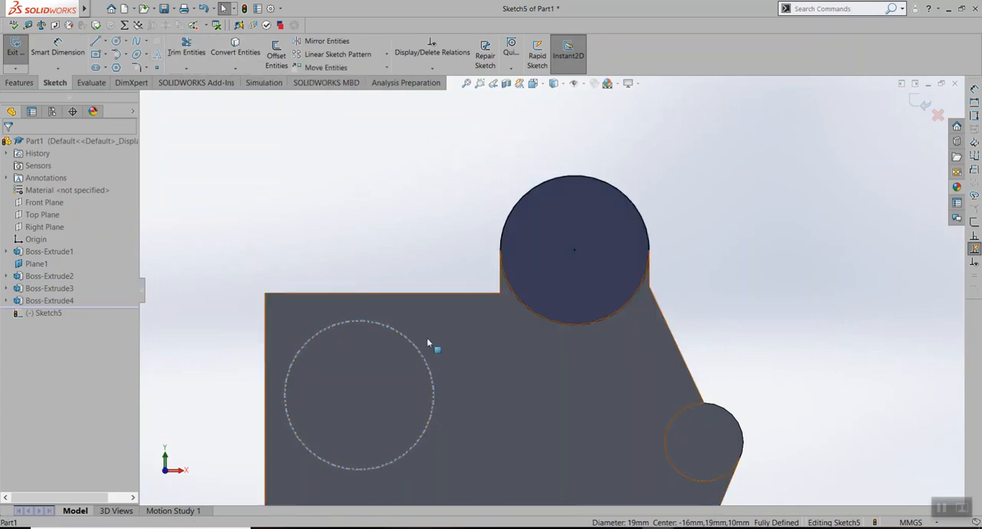
middle_click_drag(427, 338, 421, 382)
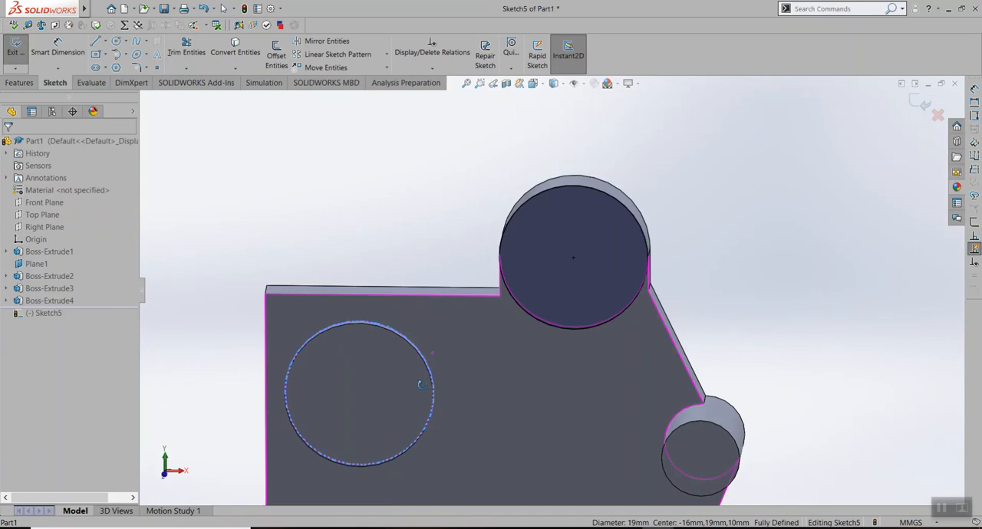
left_click(236, 46)
scroll(489, 241, "up", 1)
scroll(488, 241, "down", 3)
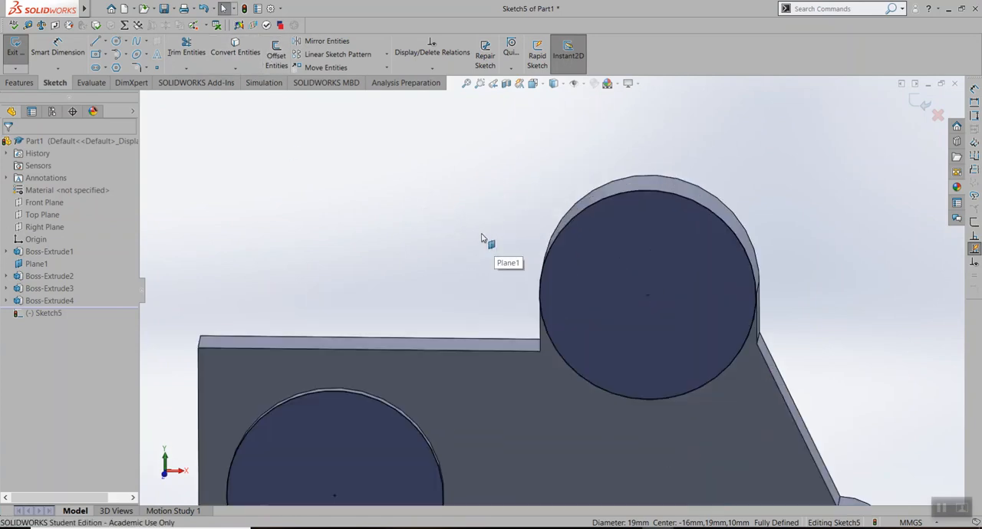
scroll(483, 268, "up", 2)
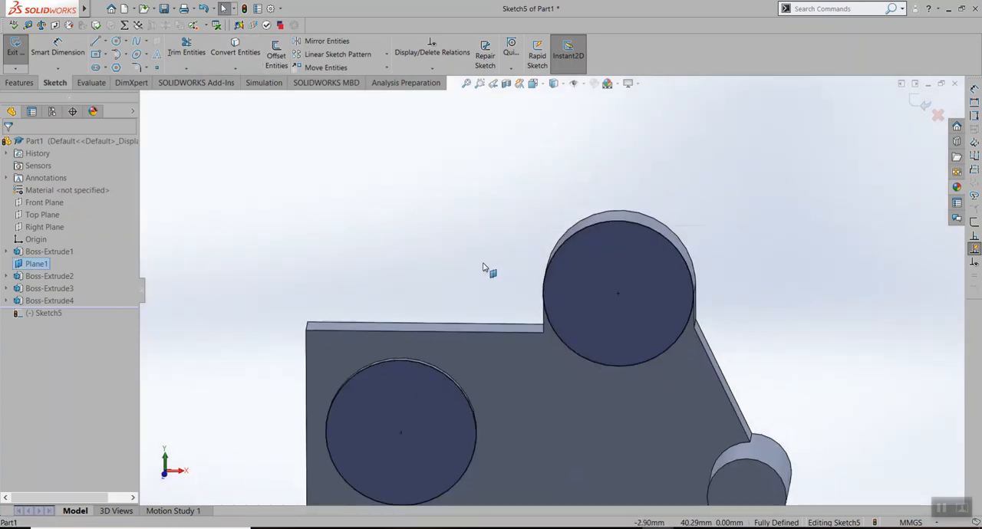
Sketch a circle centred on the upper round boss with a radius of 4 mm
left_click(116, 39)
left_click(618, 294)
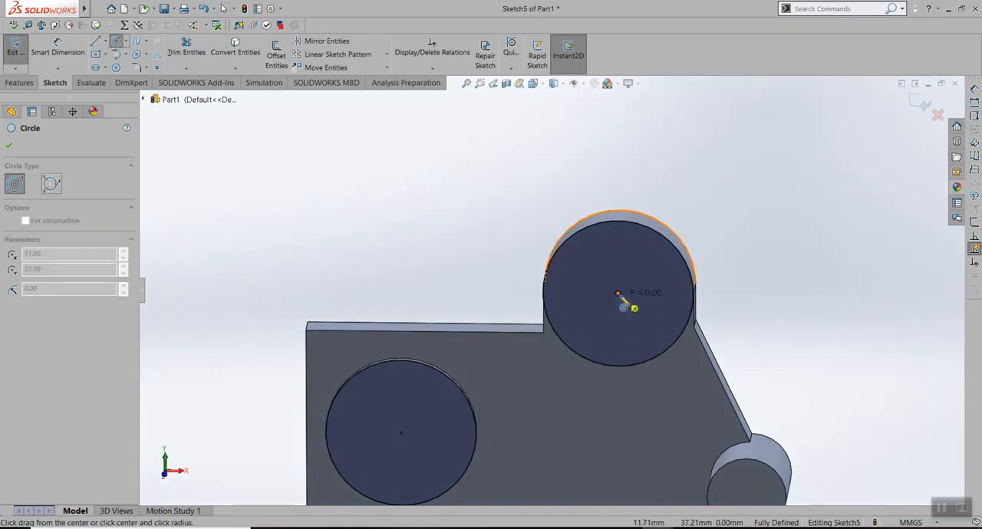
left_click(654, 307)
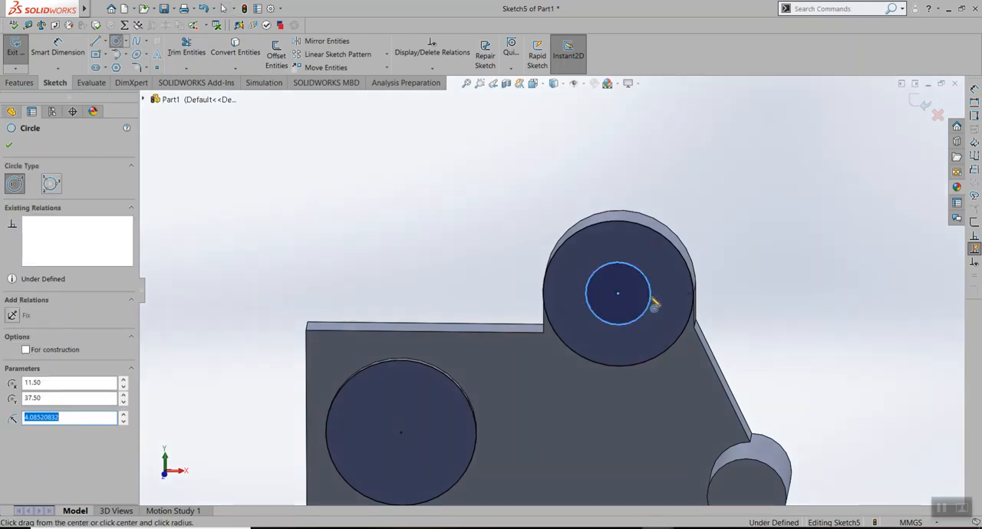
type("4")
key("Return")
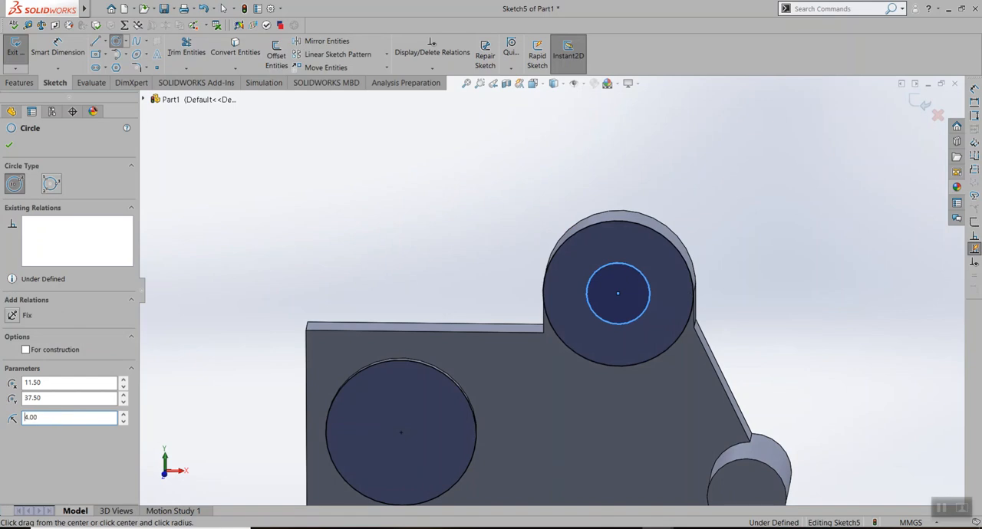
Sketch a circle centred on the lower round boss with a radius of 5 mm and finish the Circle command
left_click(401, 433)
left_click(448, 437)
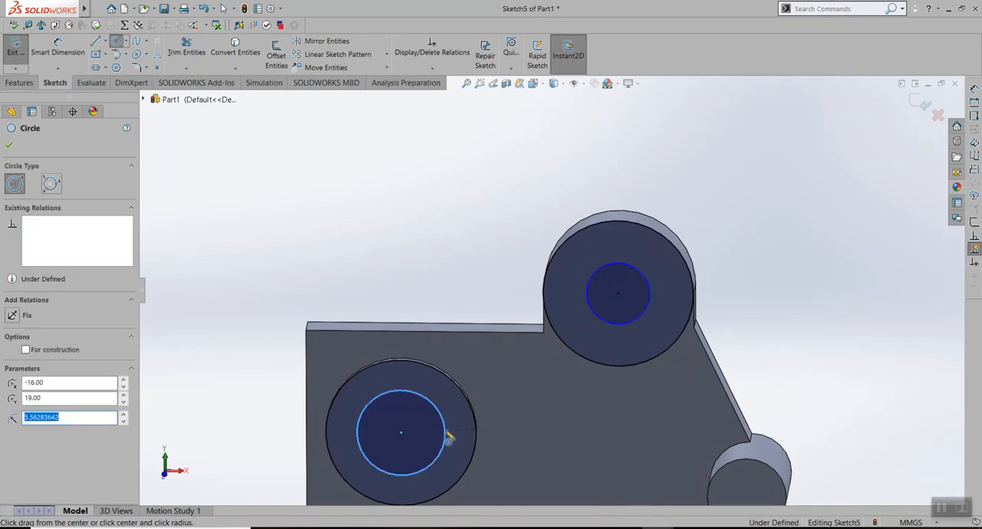
type("5")
key("Return")
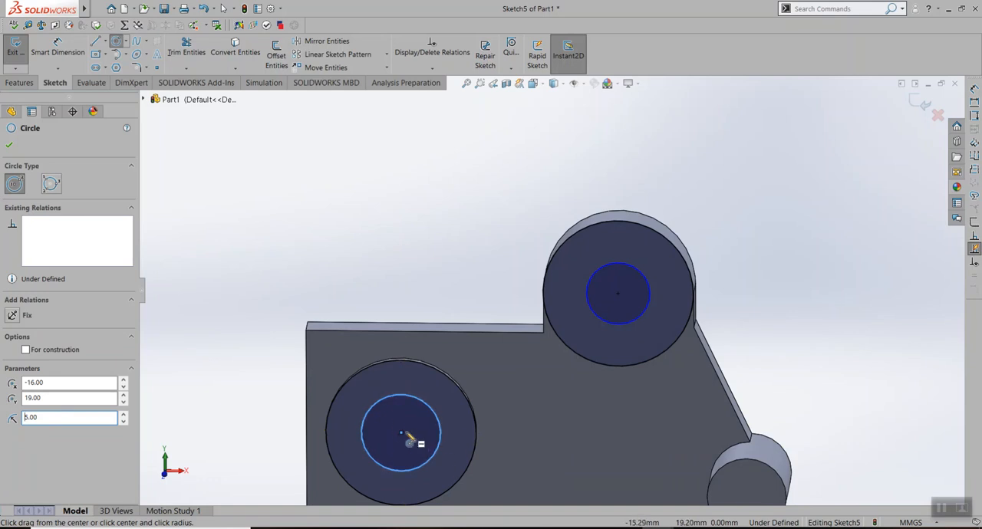
scroll(444, 451, "down", 2)
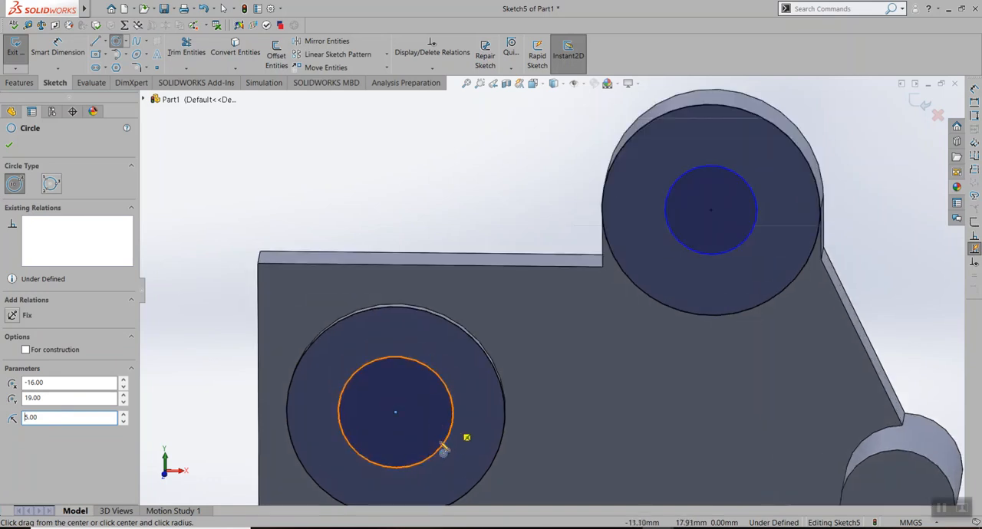
scroll(445, 451, "up", 2)
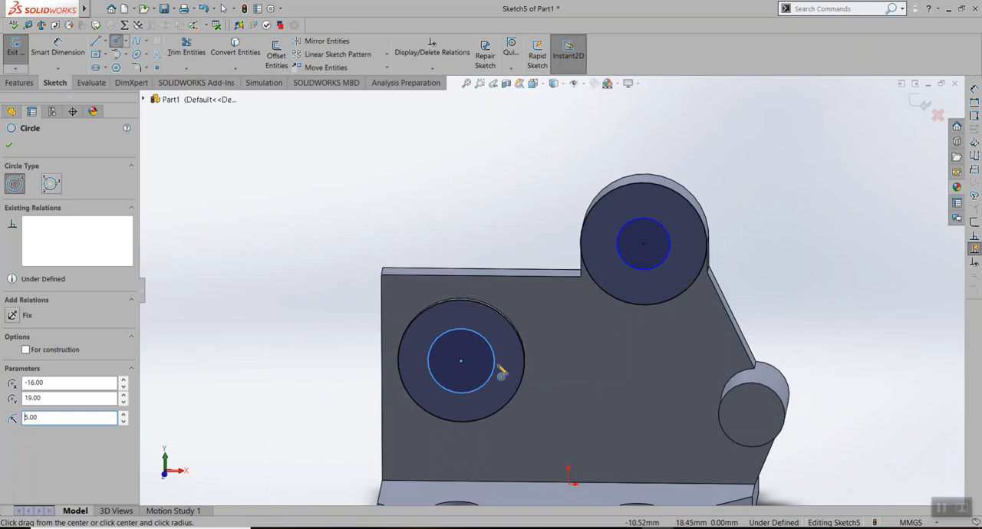
left_click(9, 145)
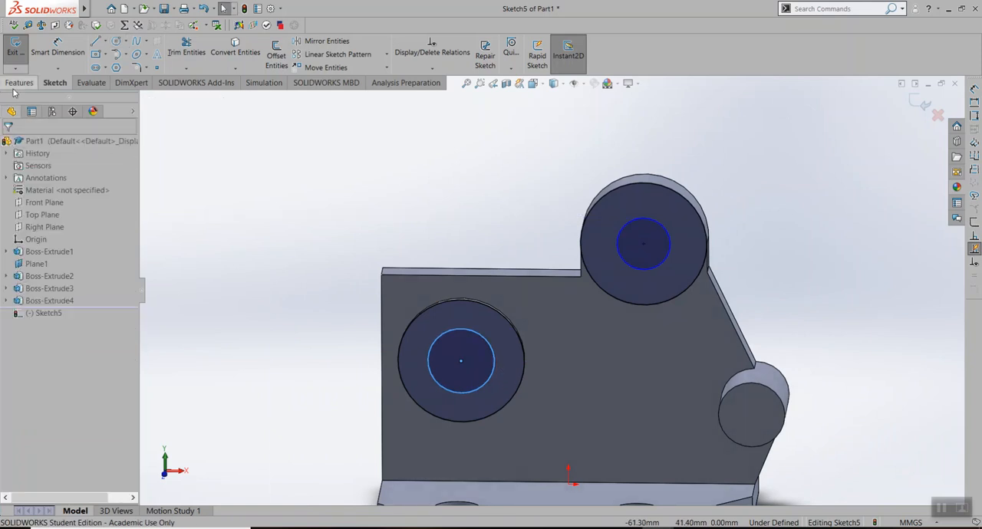
Start an Extruded Cut from the sketch and select the inner circle regions of the upper and lower round bosses as its contours
left_click(19, 82)
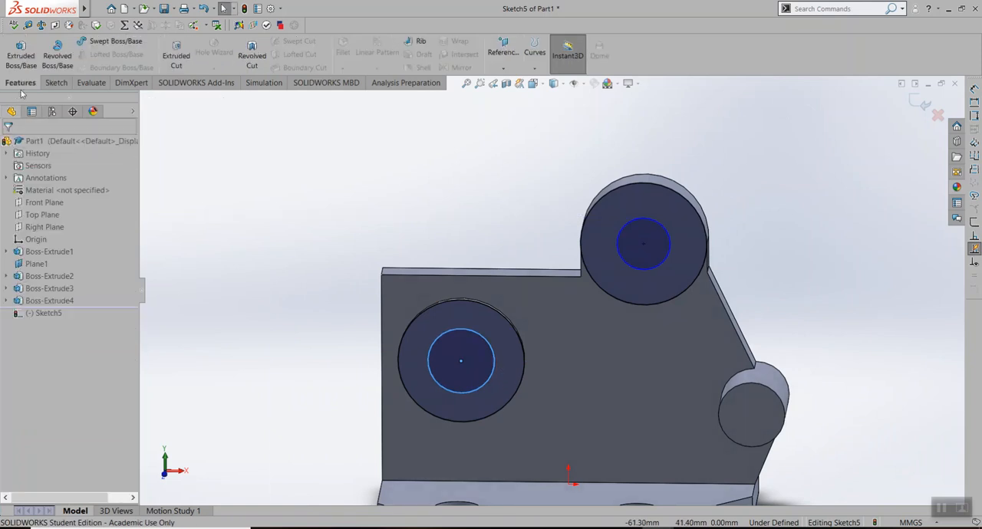
left_click(178, 59)
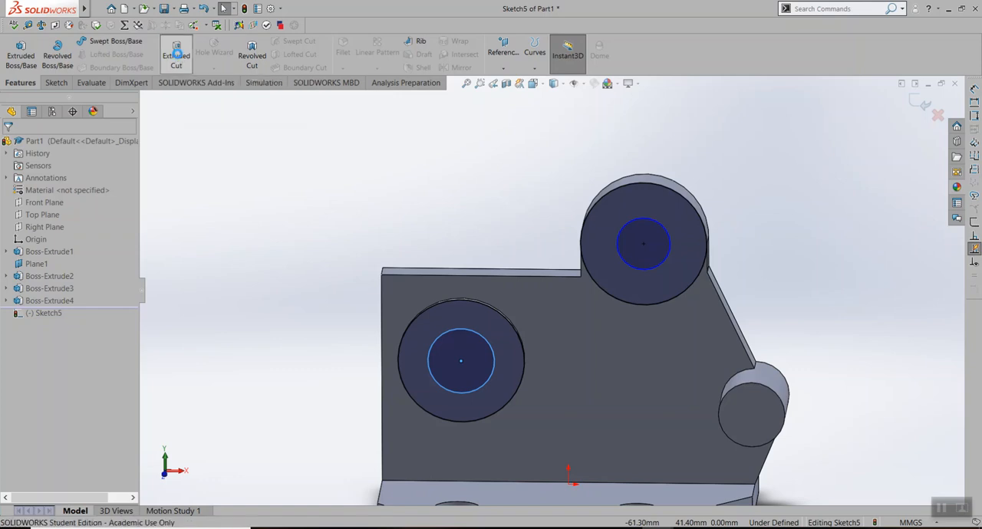
scroll(537, 244, "up", 3)
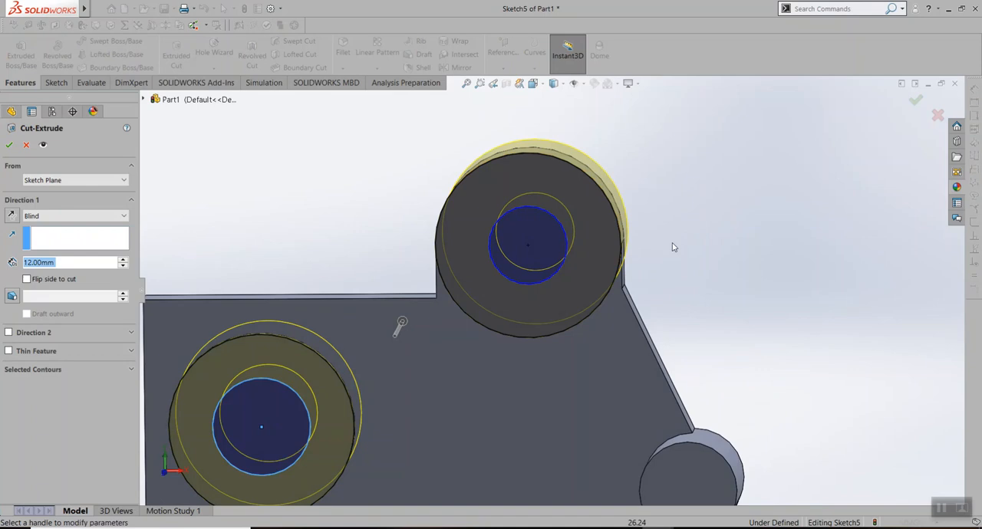
left_click(61, 369)
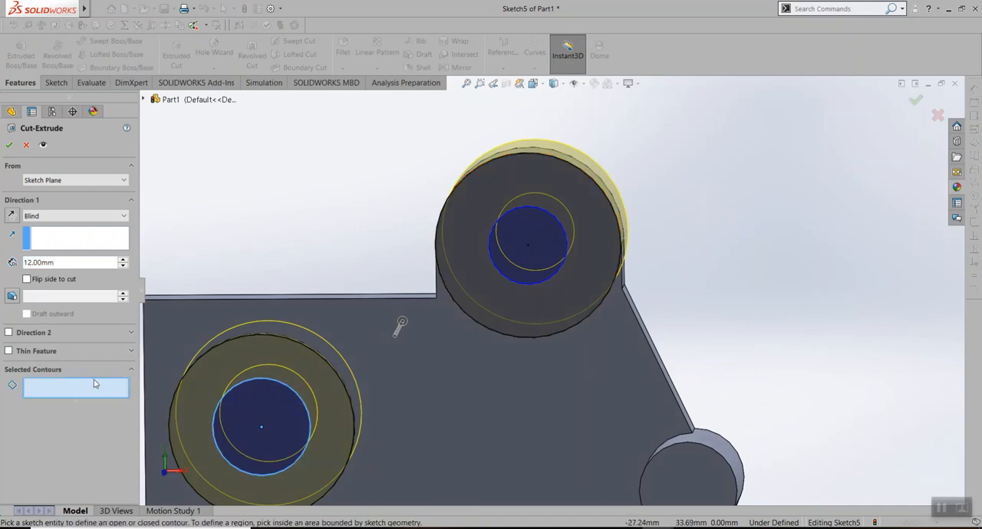
left_click(526, 240)
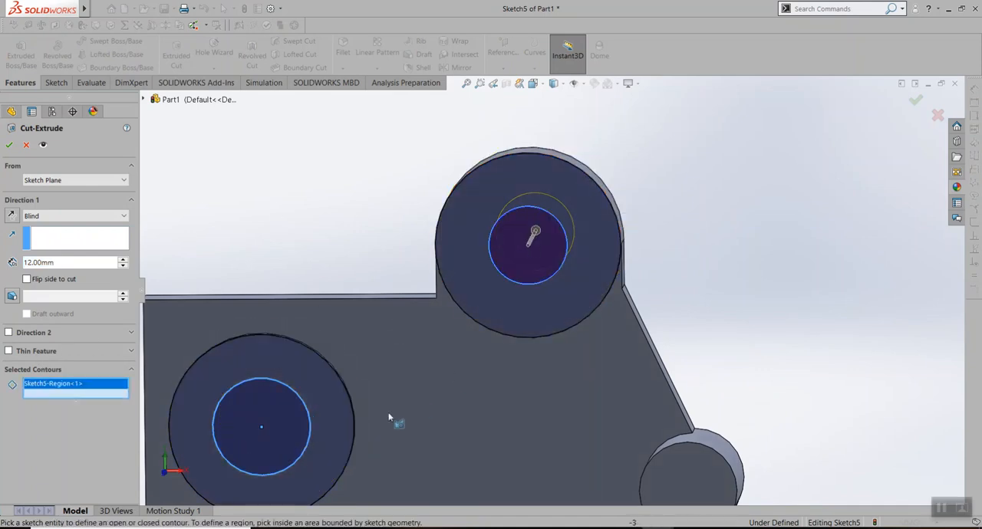
left_click(263, 403)
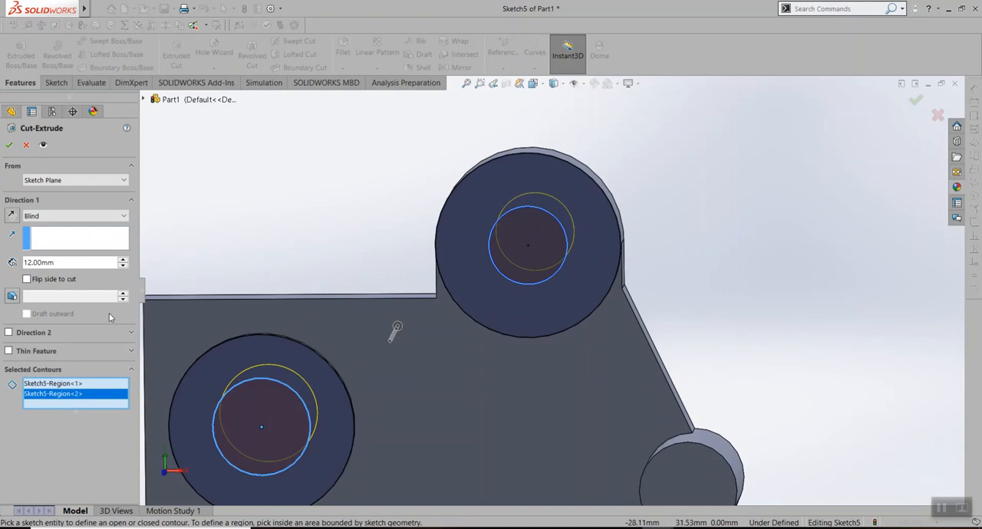
Cut both boss holes with the Through All - Both end condition
middle_click_drag(379, 228, 235, 254)
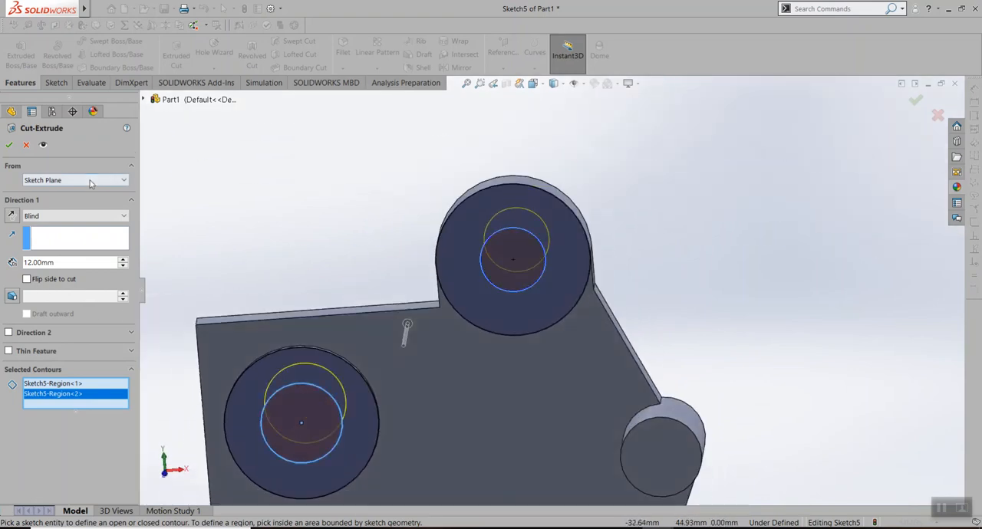
left_click(84, 216)
left_click(38, 226)
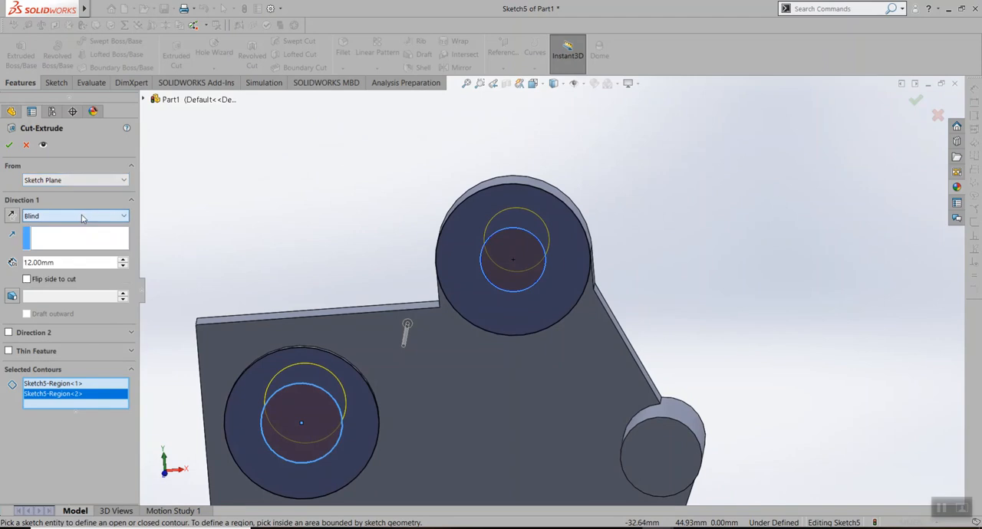
middle_click_drag(418, 237, 418, 260)
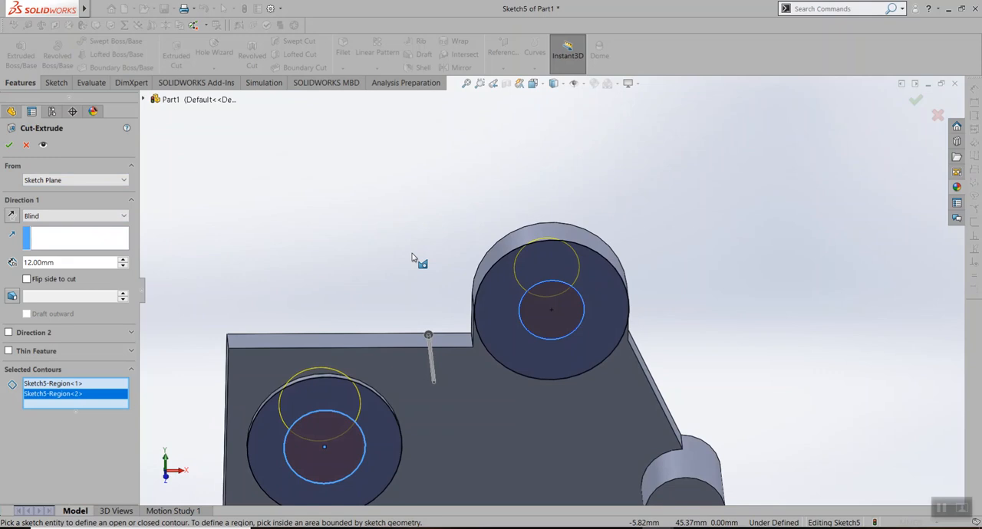
left_click(48, 216)
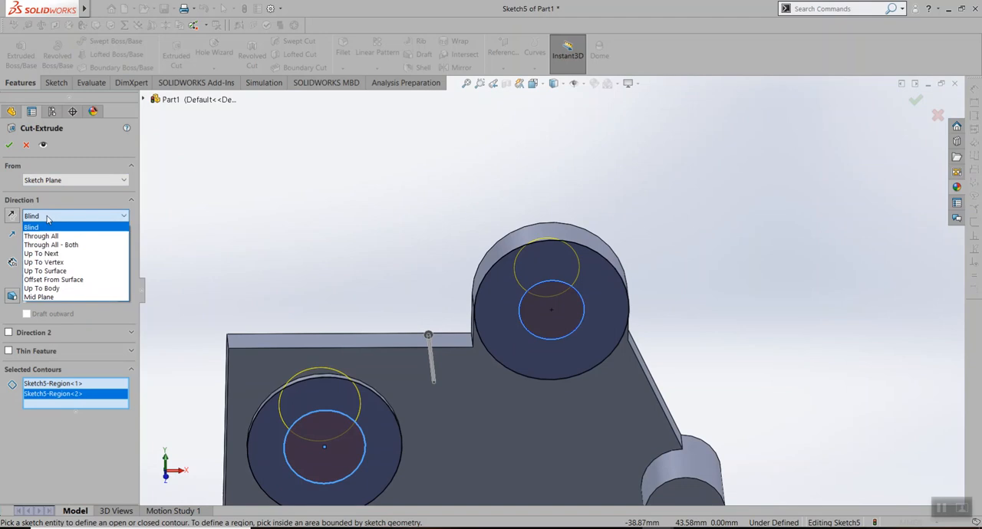
left_click(46, 236)
middle_click_drag(398, 262, 288, 271)
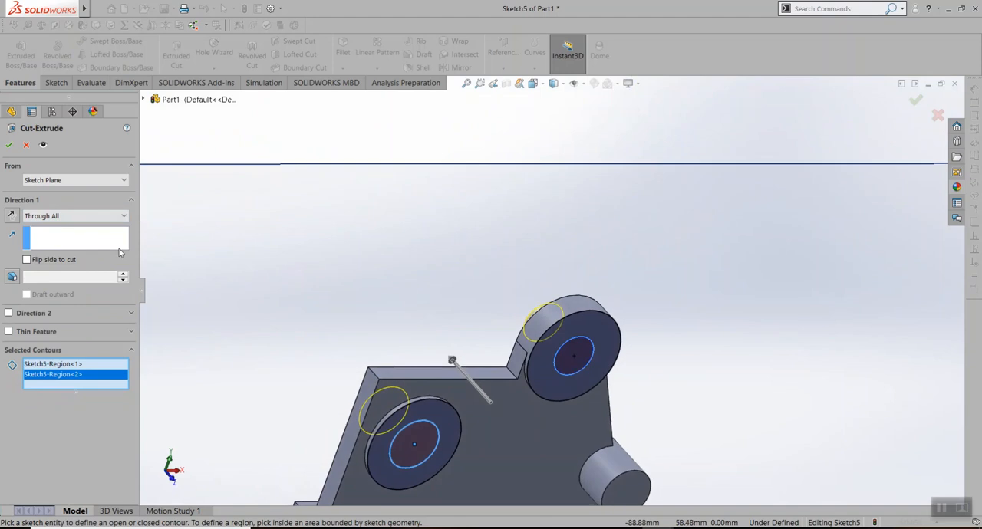
left_click(66, 216)
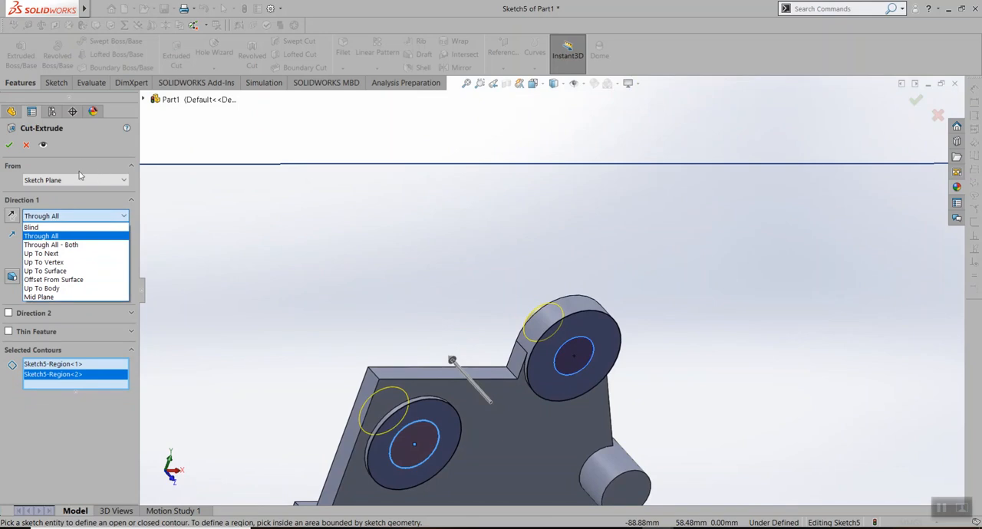
left_click(87, 246)
mouse_move(368, 319)
middle_mouse_down()
mouse_move(393, 312)
mouse_move(414, 334)
middle_mouse_up()
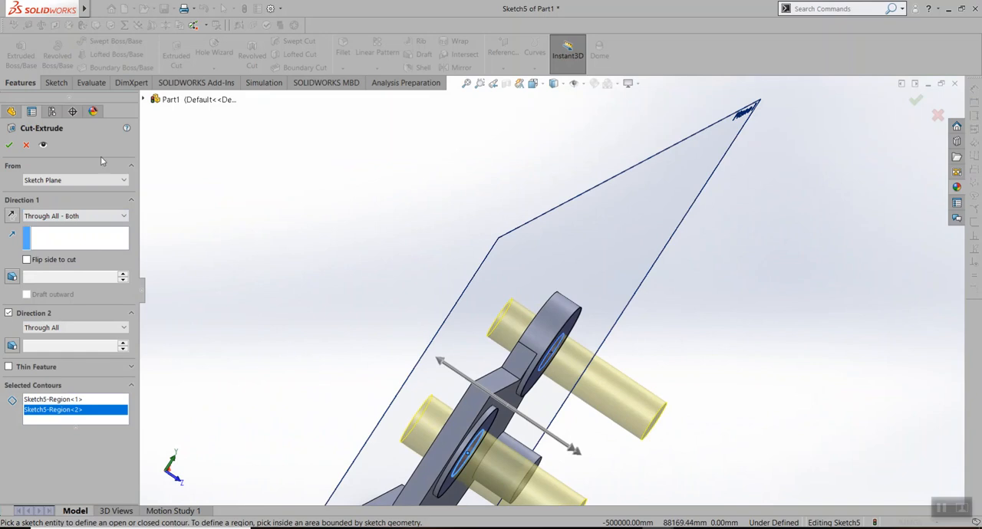
left_click(9, 145)
middle_click_drag(642, 421, 554, 284)
scroll(554, 284, "up", 4)
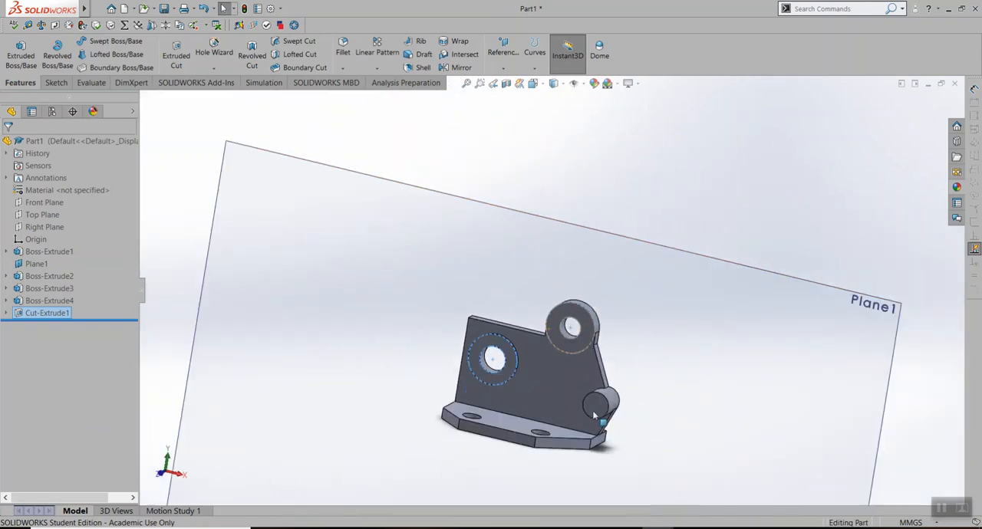
scroll(504, 464, "down", 5)
middle_click_drag(557, 436, 680, 347)
scroll(672, 295, "up", 1)
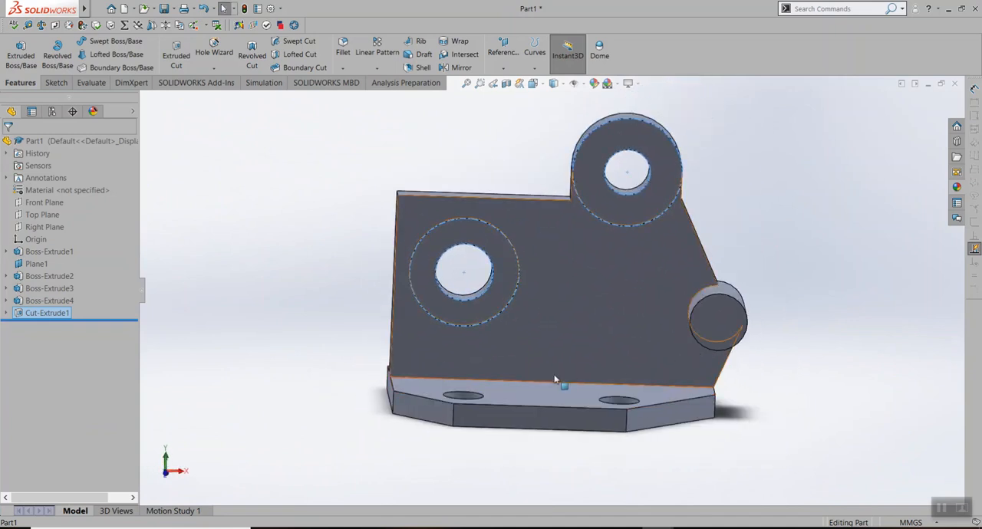
left_click(287, 181)
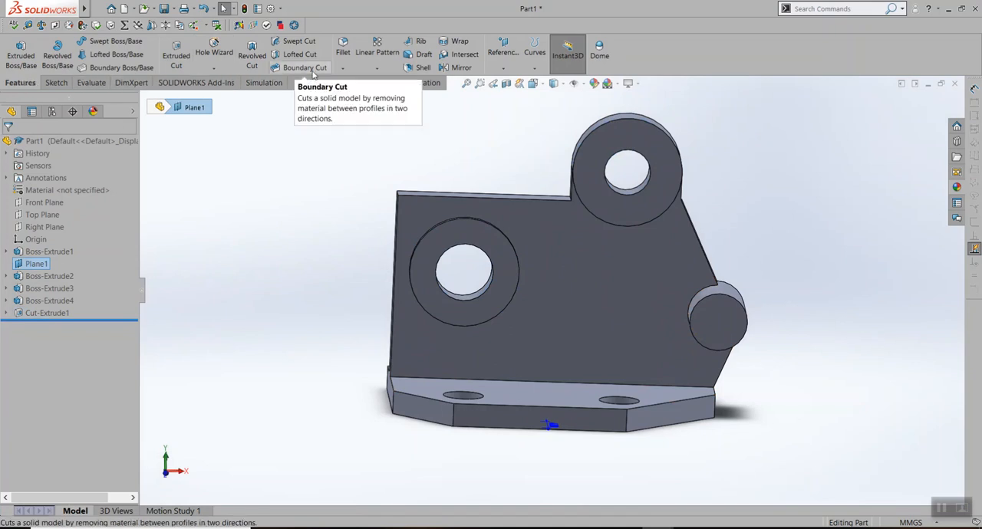
left_click(343, 67)
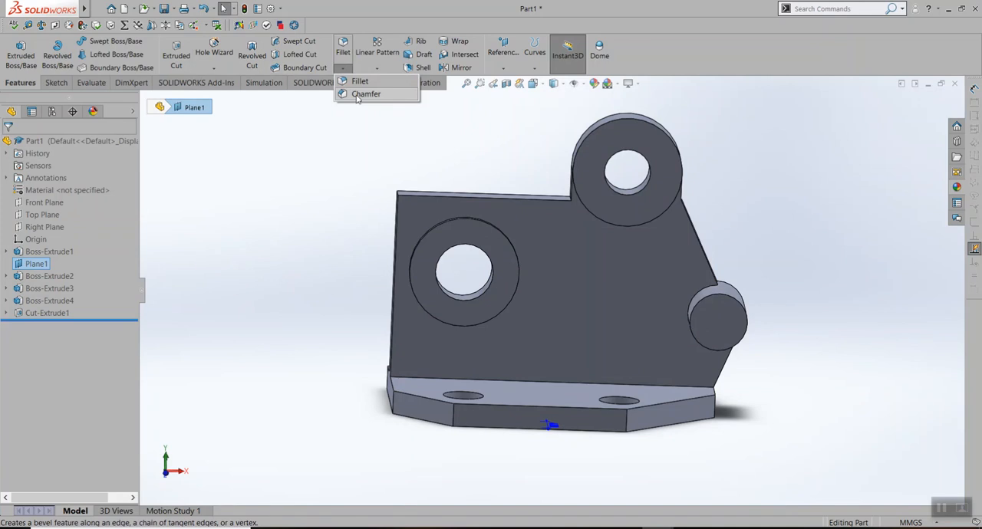
left_click(361, 93)
middle_click_drag(401, 191, 433, 216)
left_click(441, 204)
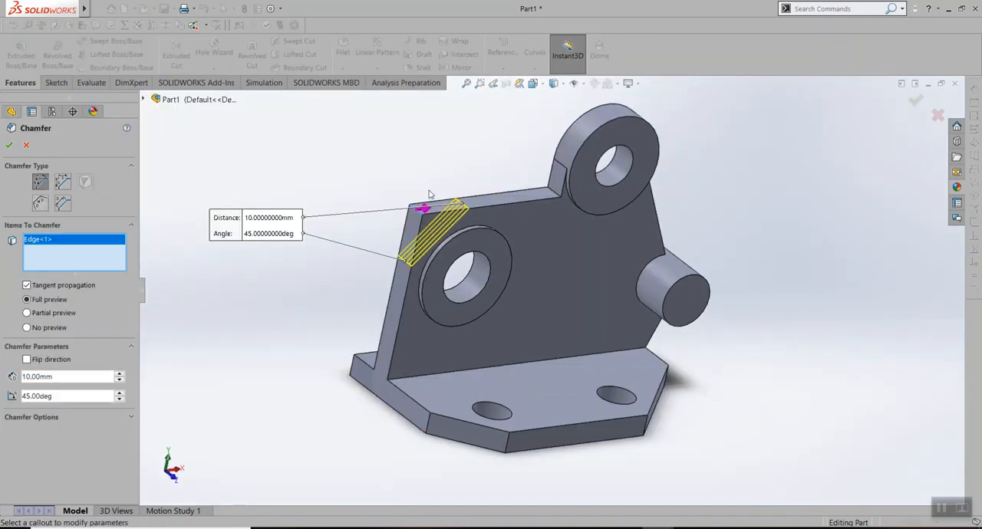
middle_click_drag(388, 182, 356, 142)
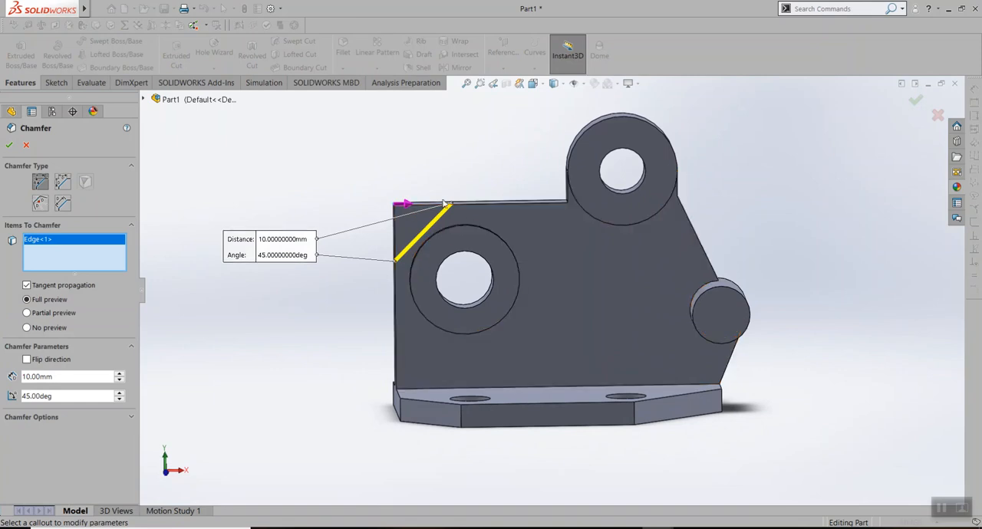
left_click(27, 146)
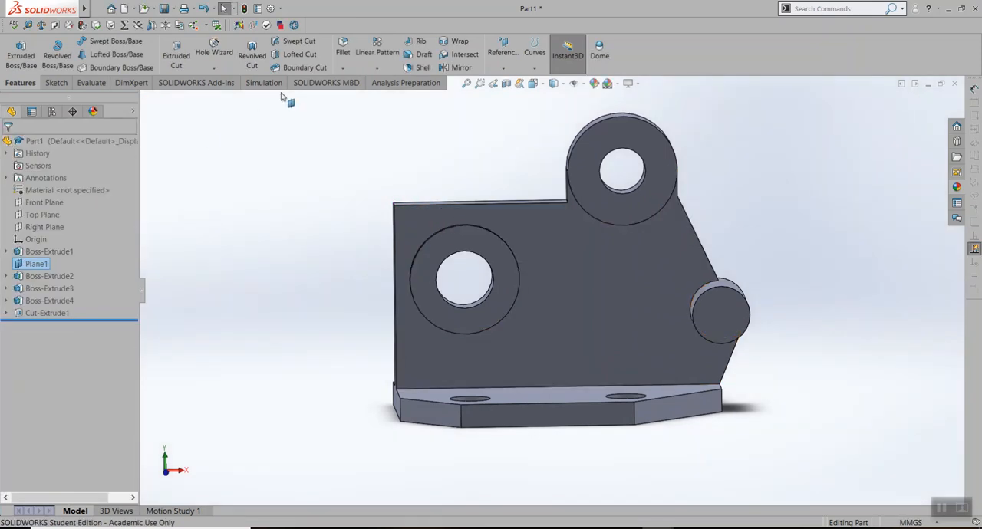
Start a Fillet and select the short edge at the upright plate's upper outer corner
left_click(344, 47)
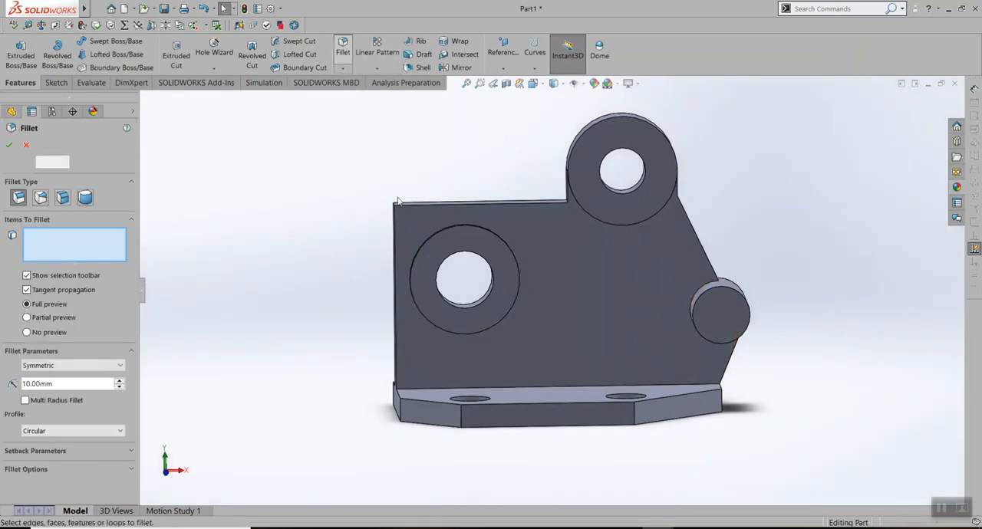
middle_click_drag(377, 188, 432, 217)
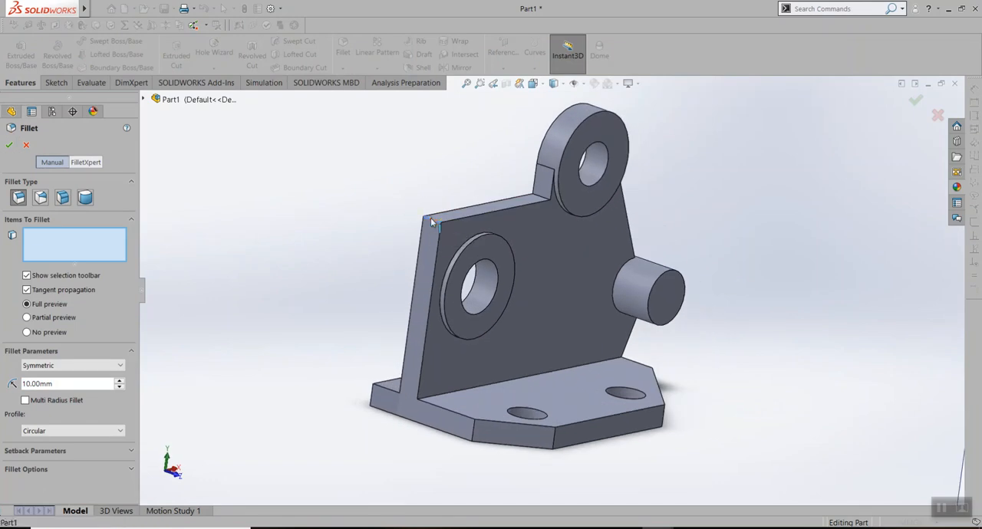
left_click(435, 220)
scroll(546, 203, "down", 3)
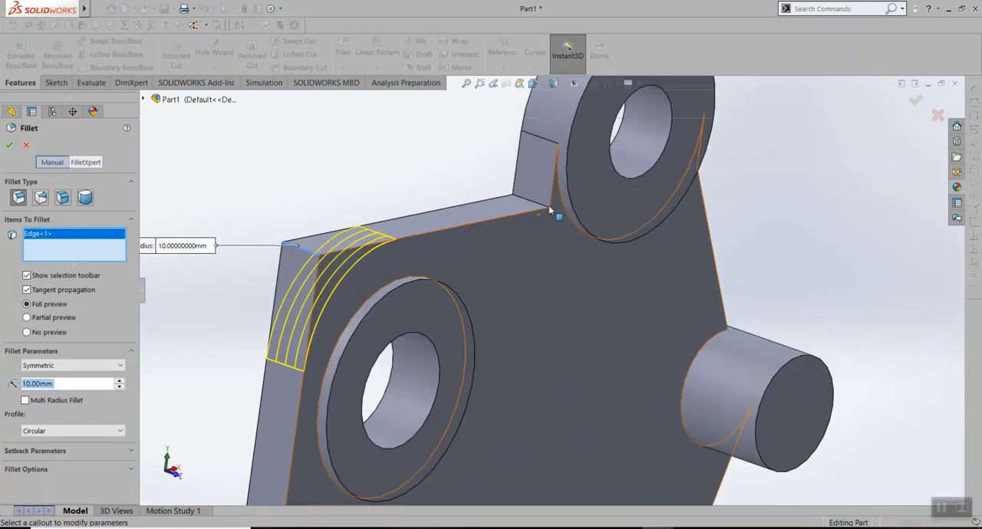
Switch to the Lab Assignment 4 drawing in Drawboard PDF to check the fillet radii, and return to the part in SOLIDWORKS
key("alt+Tab")
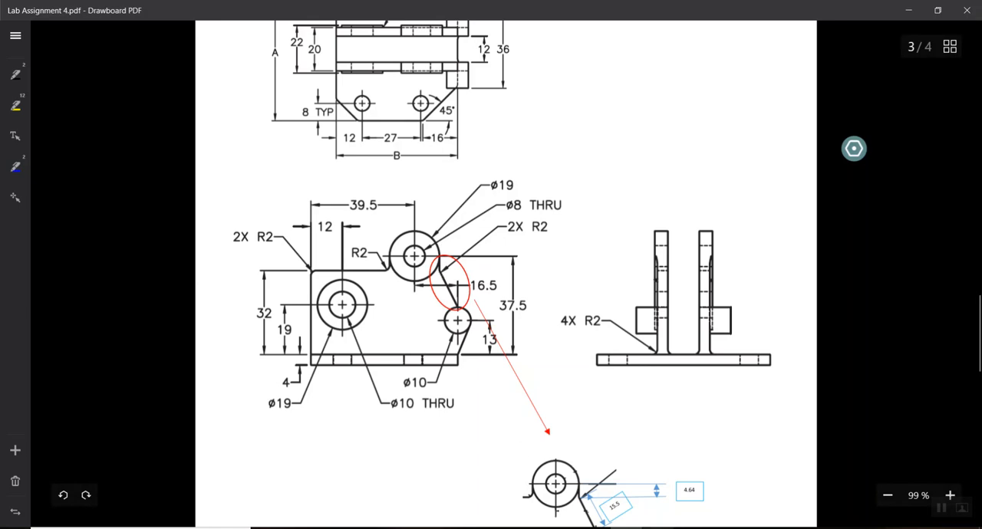
mouse_move(657, 528)
scroll(449, 266, "up", 2)
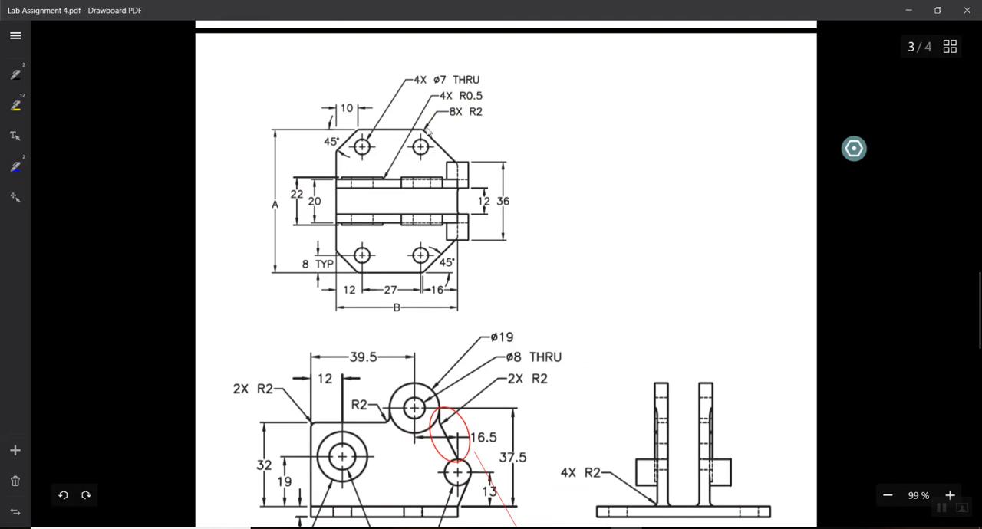
scroll(442, 404, "down", 1)
scroll(386, 167, "up", 1)
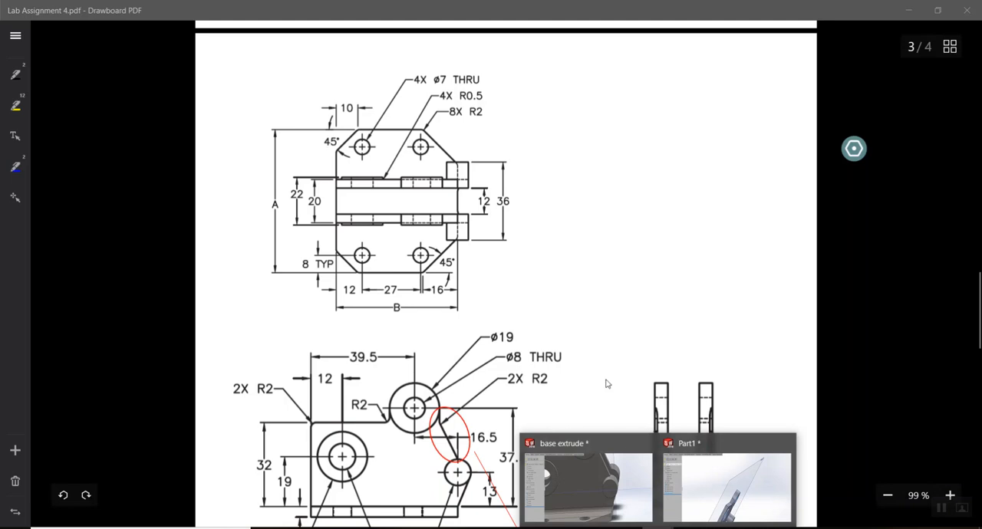
left_click(690, 473)
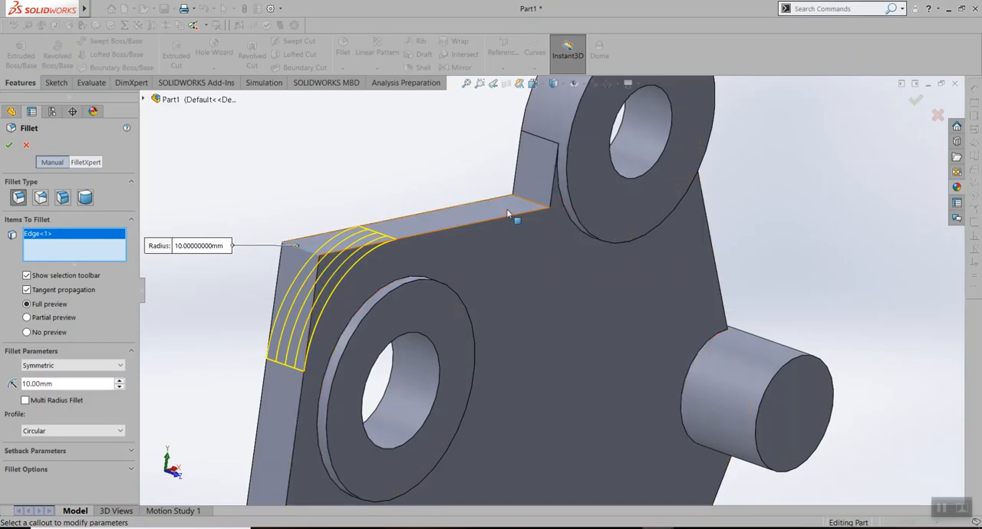
Add the plate's inner corner edge beside the upper boss and the edge above its sloped side to the fillet with a 2 mm radius
left_click(530, 203)
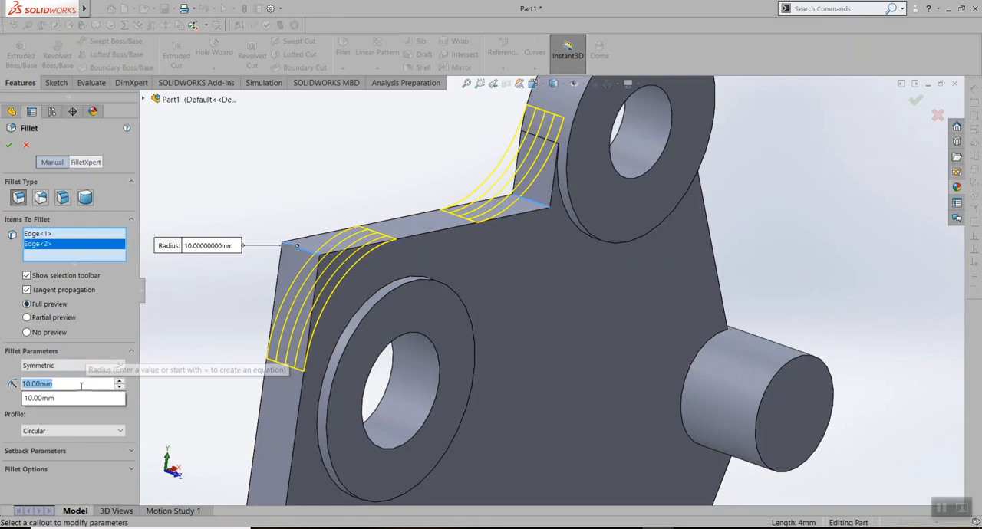
type("2")
key("Return")
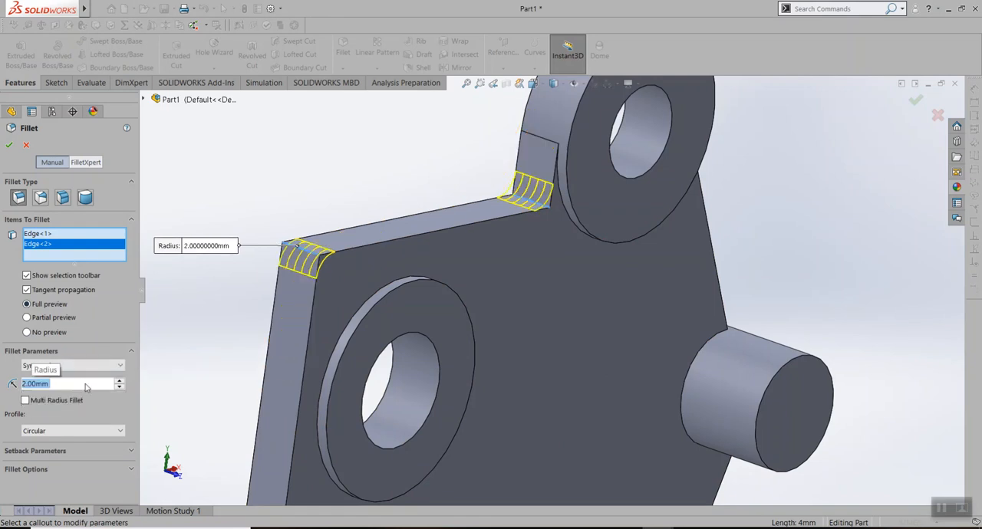
middle_click_drag(796, 204, 652, 183)
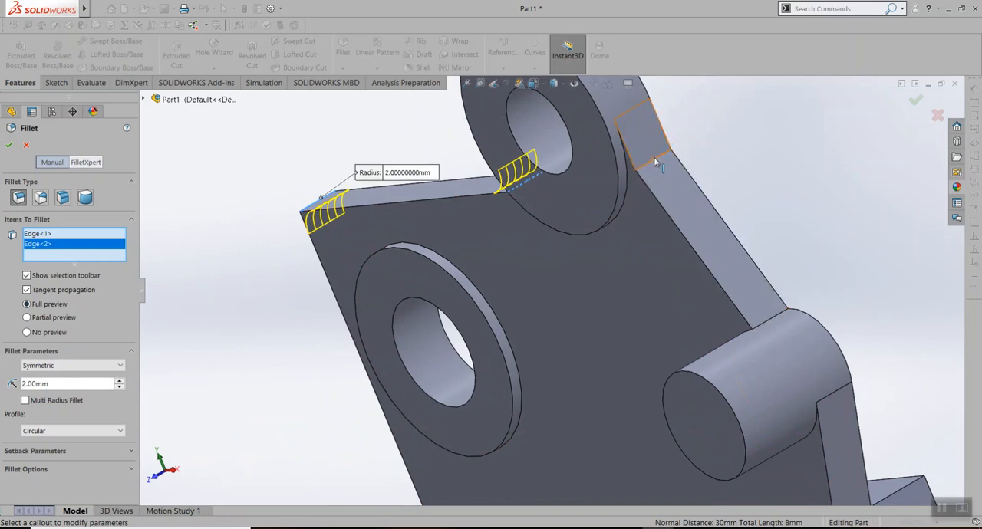
left_click(655, 159)
key("f")
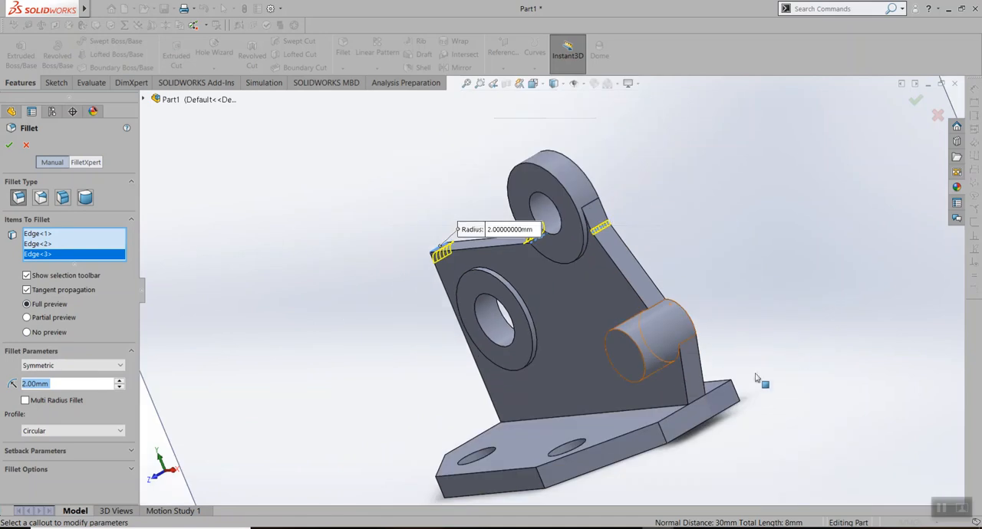
Add the four vertical corner edges along the base plate's chamfered front side to the 2 mm fillet
middle_click_drag(690, 449, 724, 455)
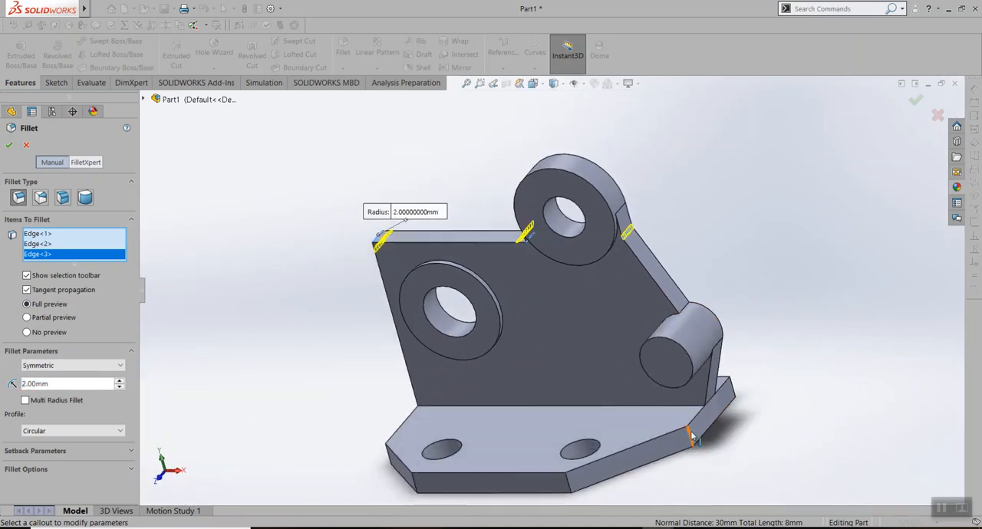
left_click(690, 436)
left_click(570, 481)
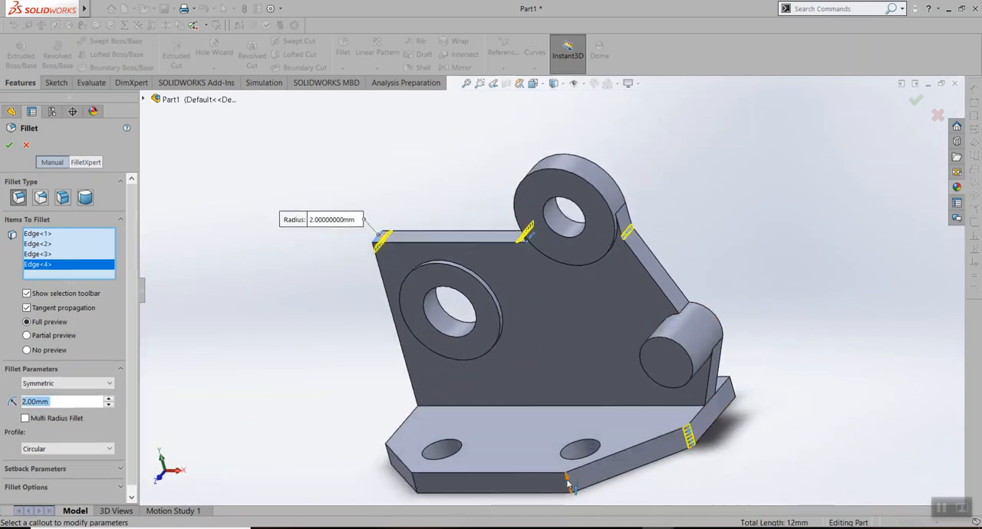
left_click(415, 485)
left_click(388, 458)
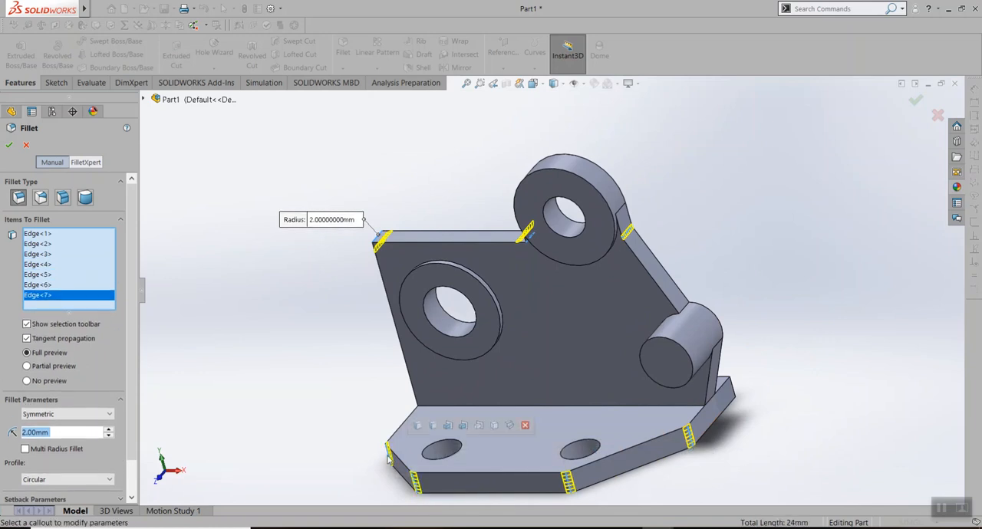
middle_click_drag(339, 384, 362, 368)
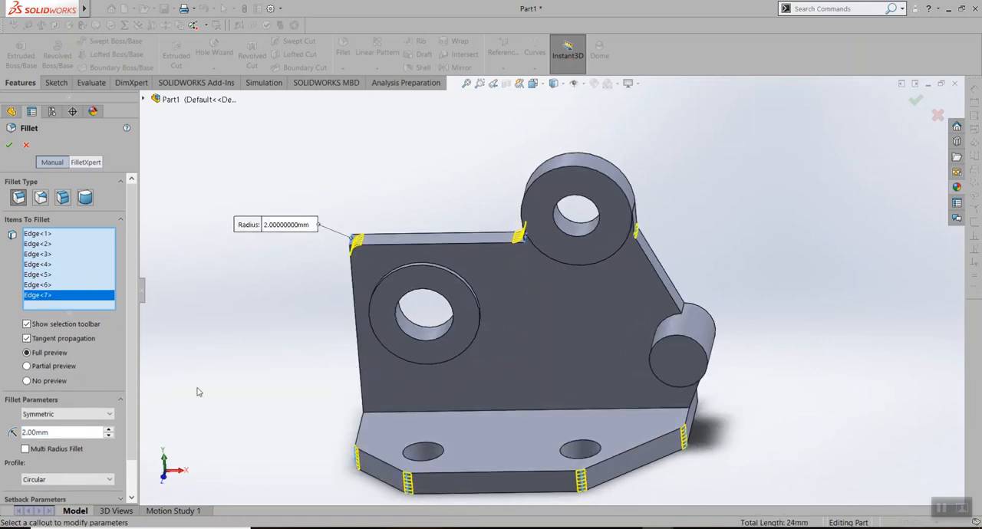
Inspect the 2 mm fillet preview on the upright plate's upper corners, beside the upper boss and along the base corners
scroll(84, 377, "down", 2)
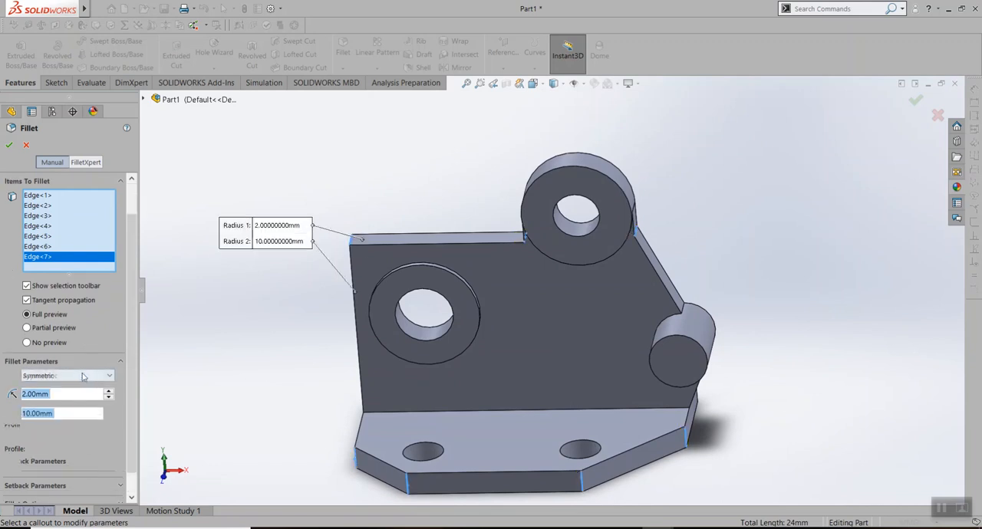
scroll(101, 378, "up", 1)
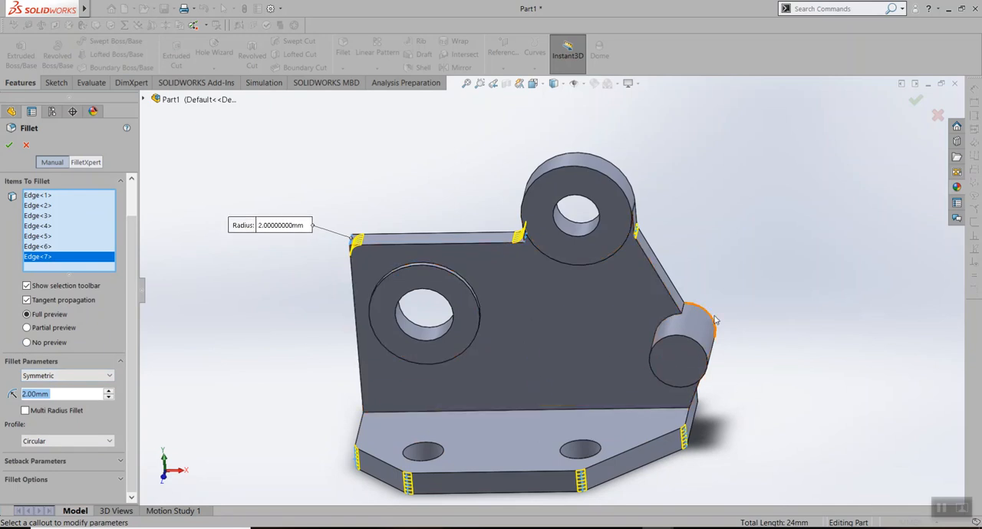
middle_click_drag(762, 337, 702, 274)
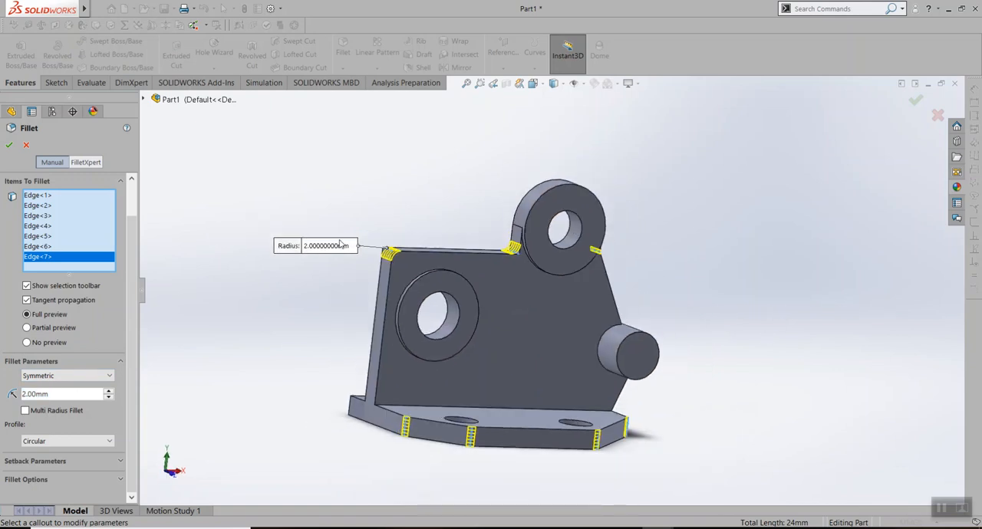
scroll(341, 243, "down", 5)
middle_click_drag(495, 199, 484, 184)
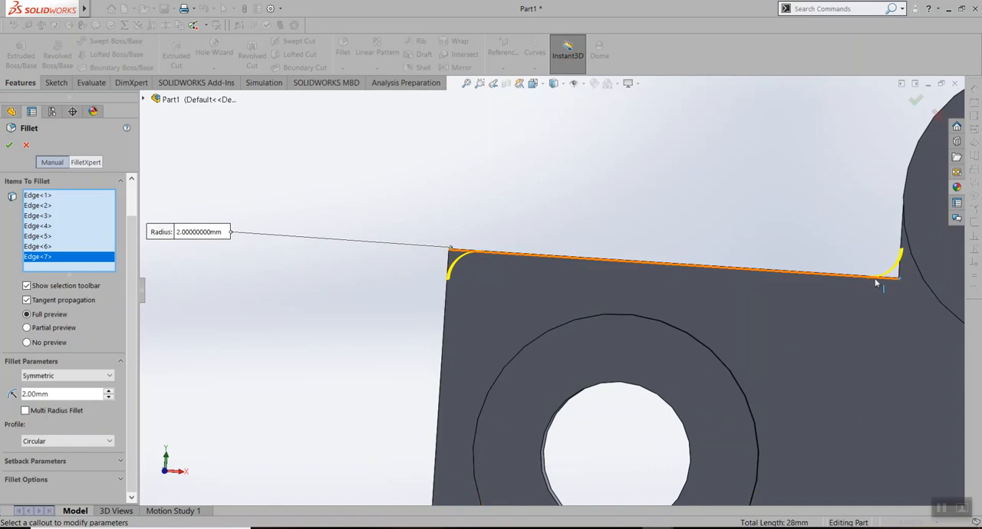
scroll(852, 273, "up", 3)
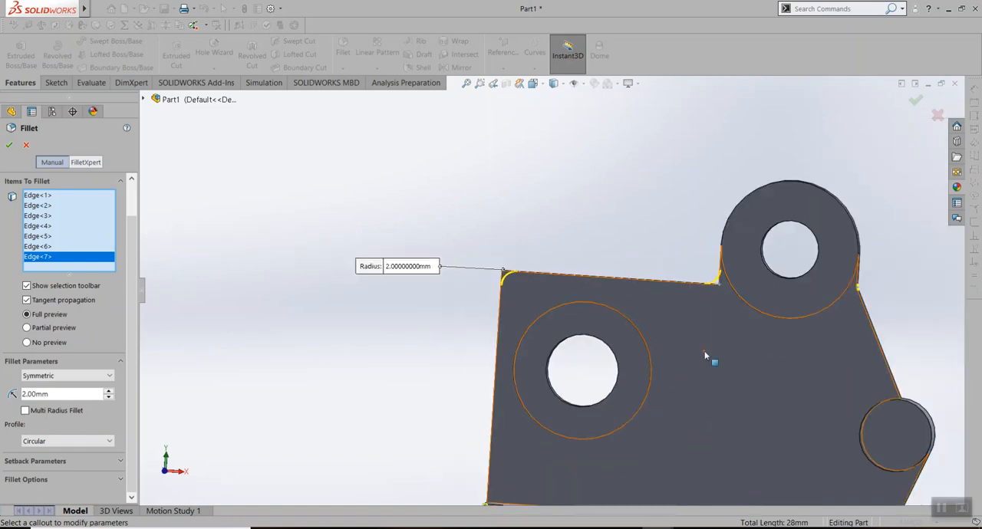
scroll(800, 384, "up", 2)
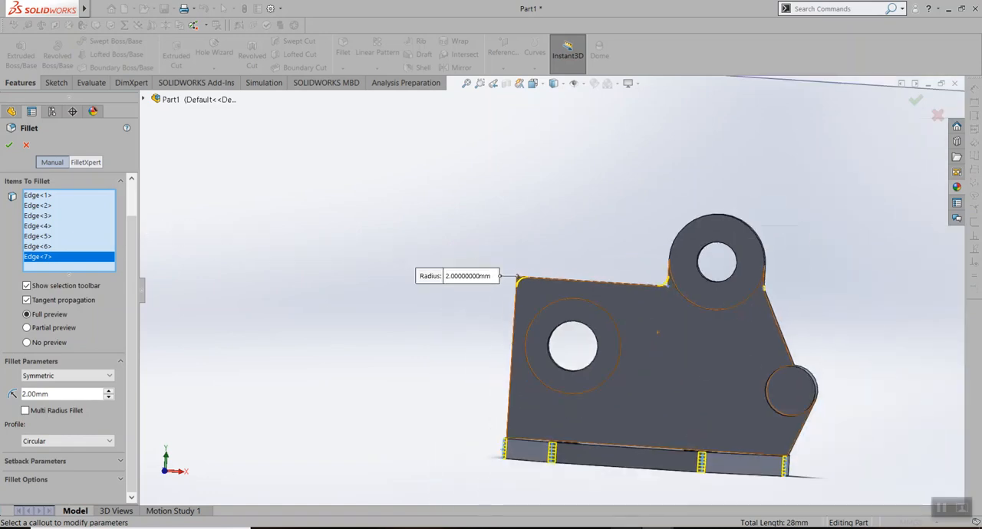
Check the R2 fillet callouts in the Lab Assignment 4 drawing in Drawboard PDF, and cancel the open fillet back in SOLIDWORKS
key("alt+Tab")
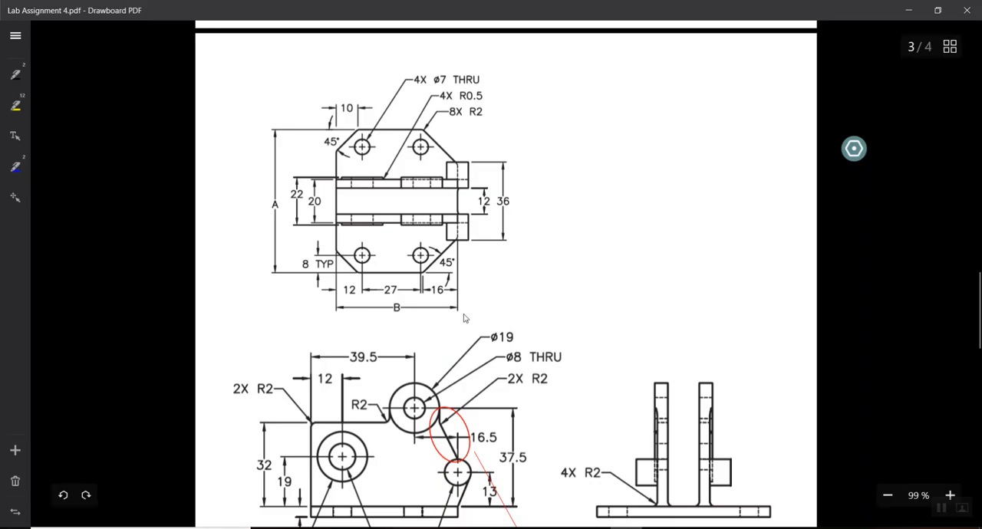
scroll(474, 322, "down", 2)
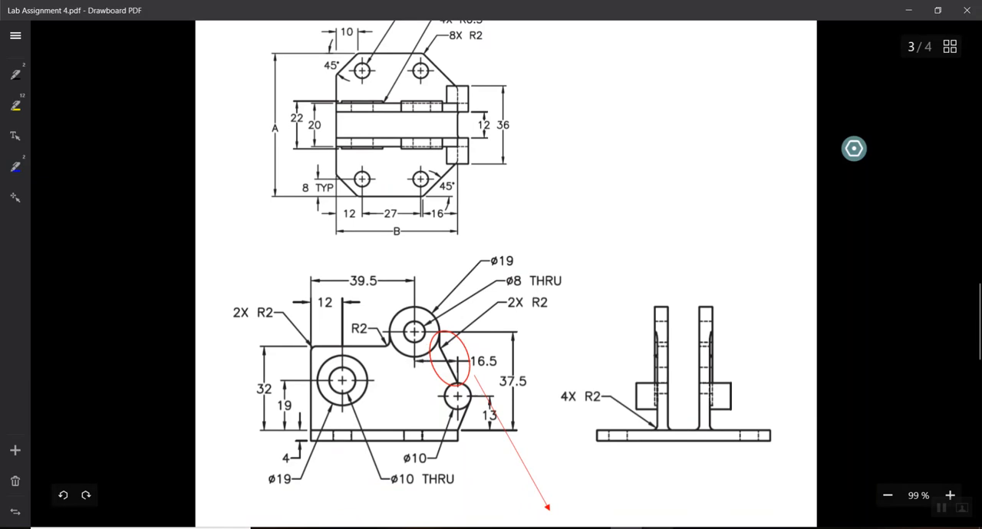
key("alt+Tab")
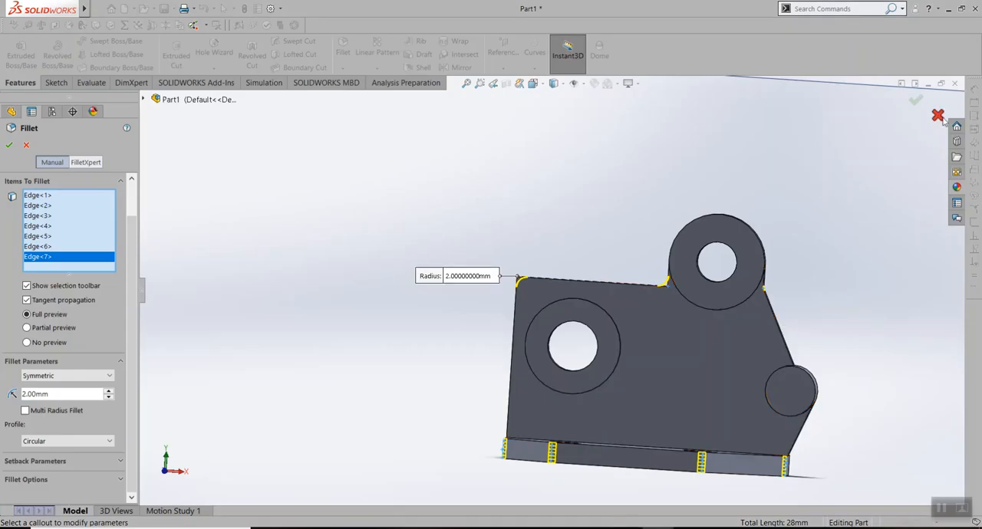
left_click(938, 116)
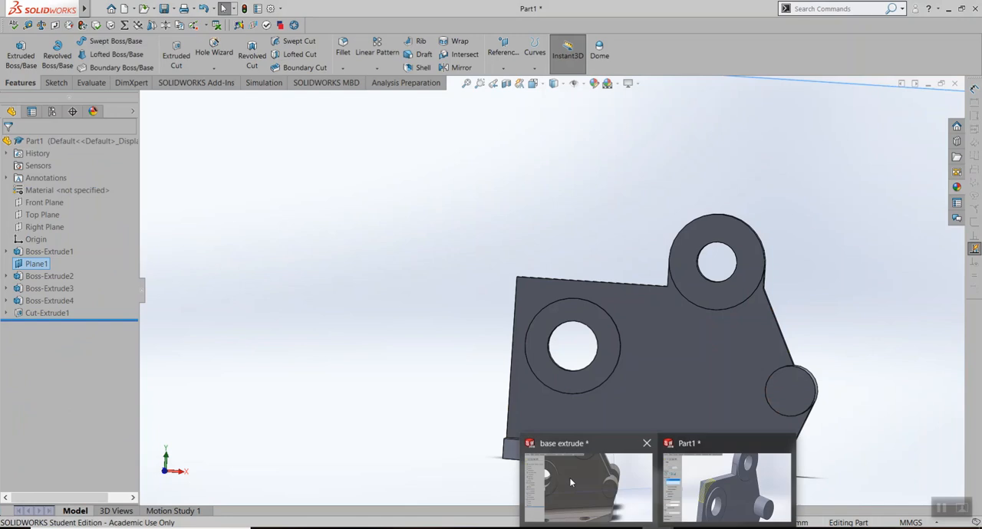
Switch to the finished "base extrude" part, examine the fillets around its bosses, plate corners and plate-to-base joints, and return to Part1
left_click(571, 482)
scroll(388, 355, "down", 5)
middle_click_drag(428, 340, 411, 327)
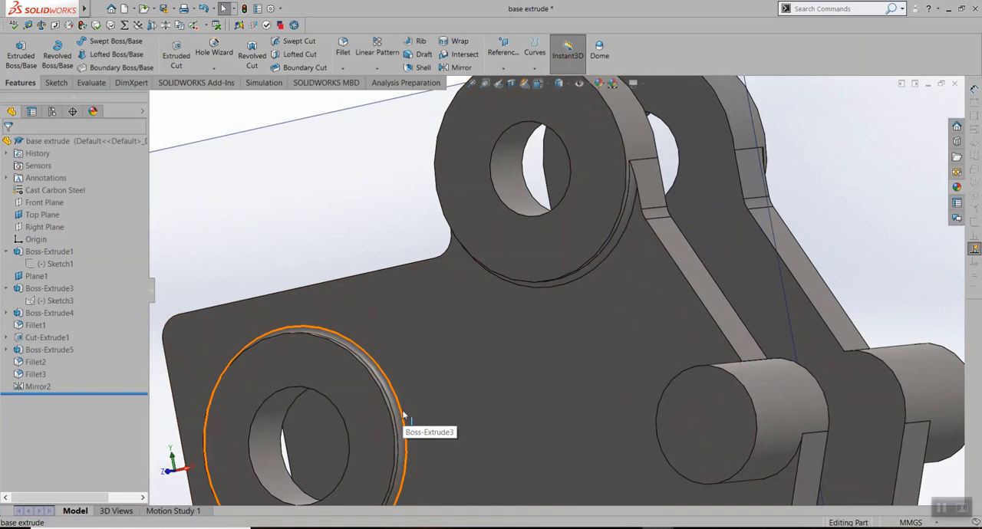
scroll(463, 430, "up", 3)
scroll(460, 376, "down", 2)
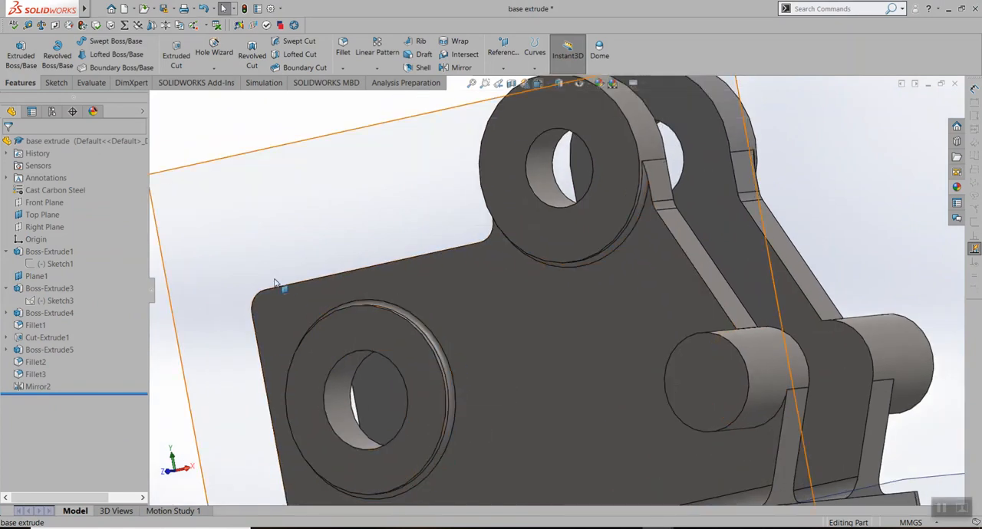
scroll(483, 353, "down", 1)
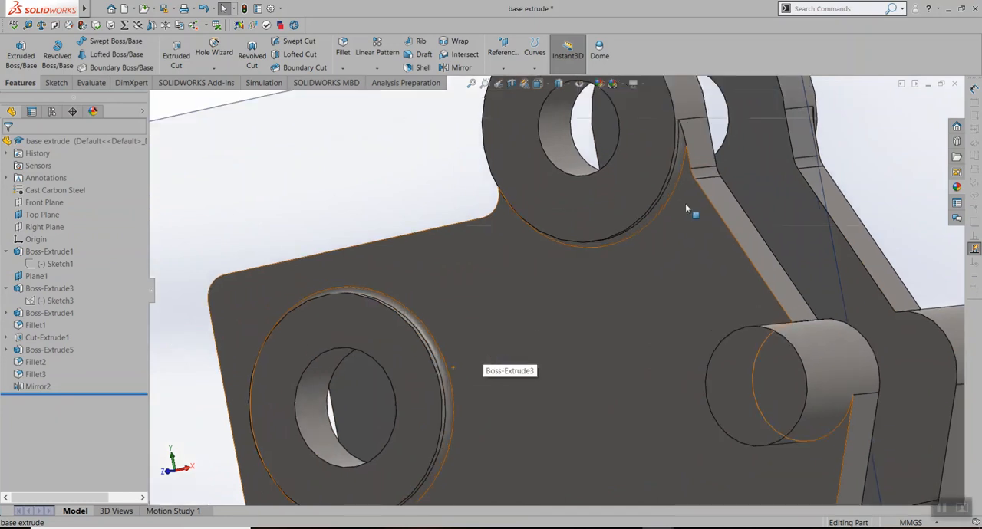
scroll(443, 375, "up", 4)
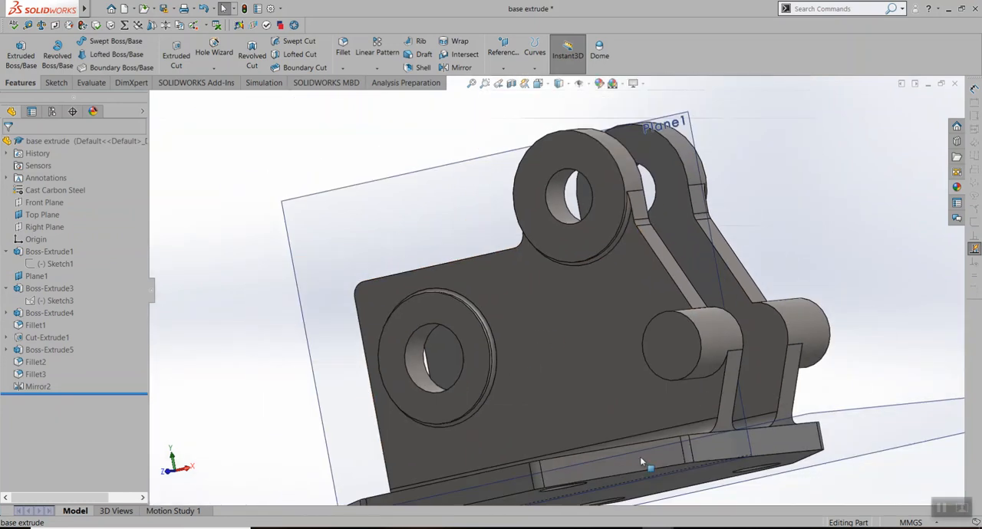
middle_click_drag(700, 429, 616, 461)
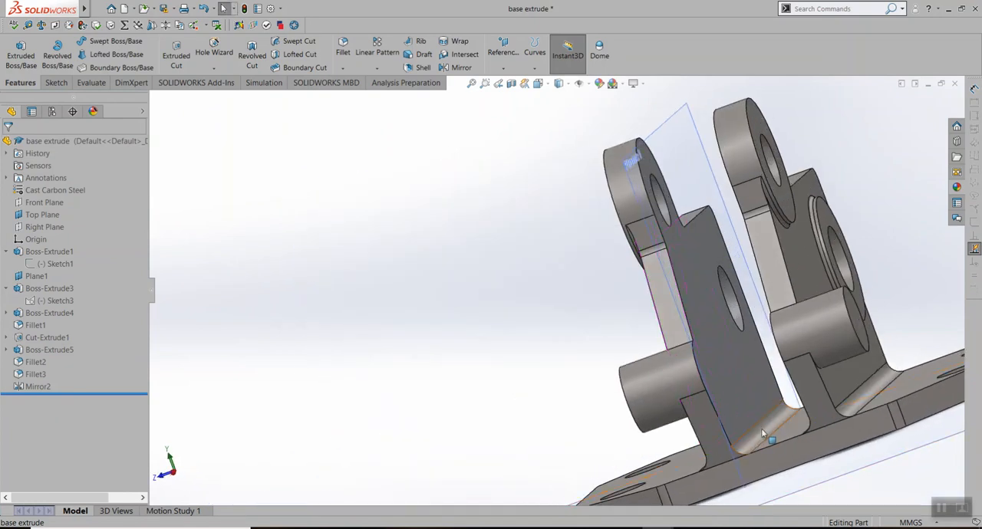
middle_click_drag(585, 386, 683, 363)
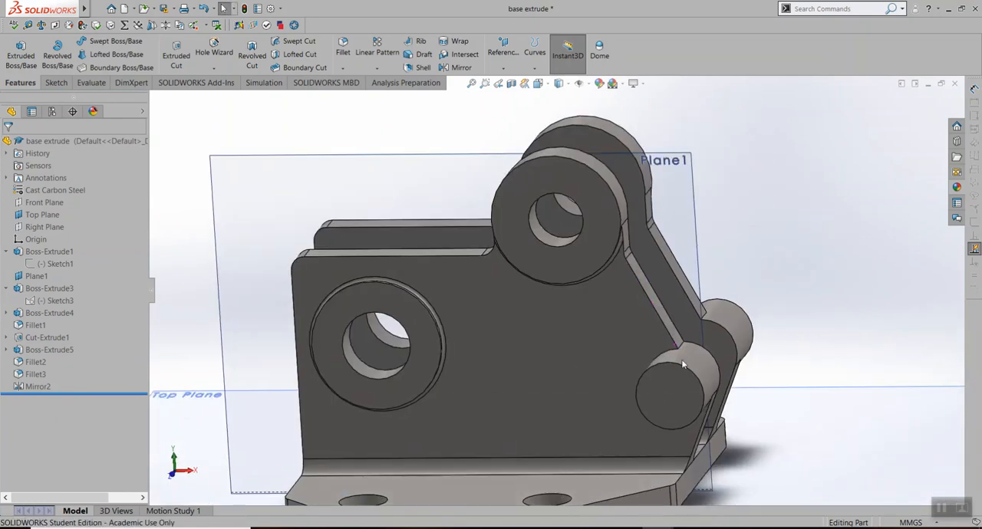
left_click(740, 464)
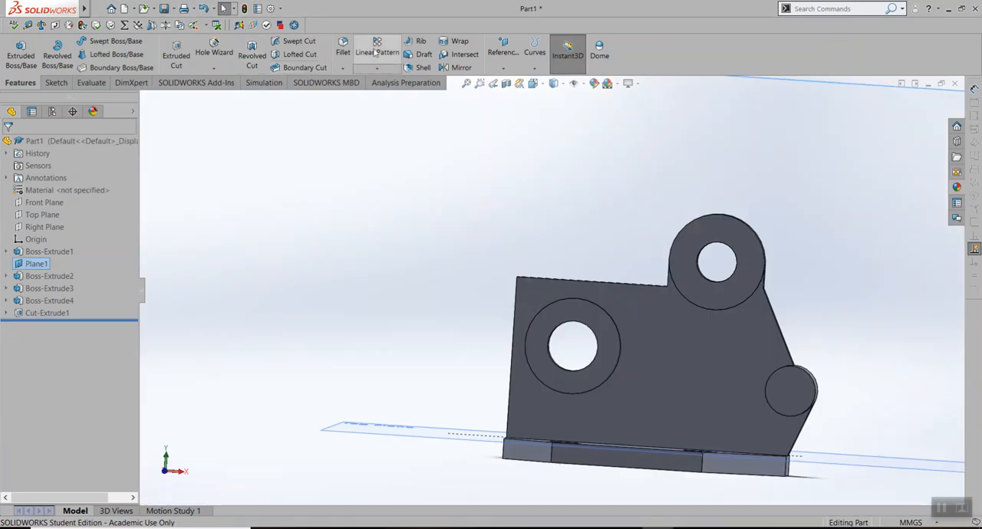
Start a 2 mm fillet on the upright plate's upper outer corner edge and the inner corner edge beside the upper boss
left_click(343, 48)
middle_click_drag(536, 217, 526, 309)
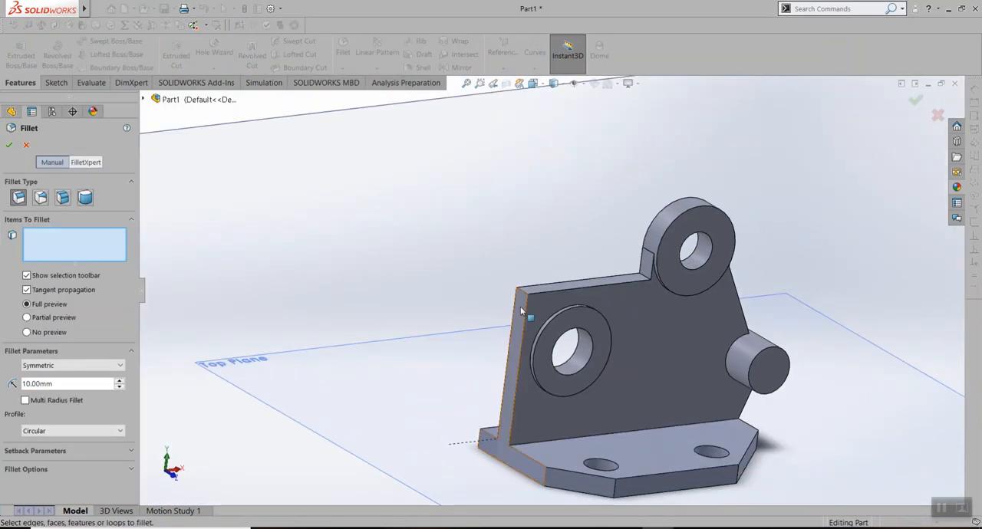
left_click(94, 383)
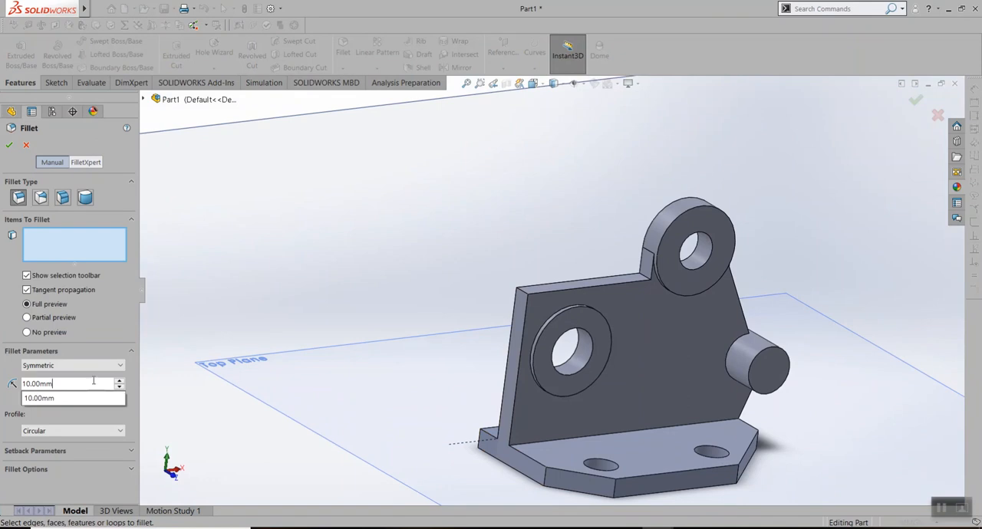
key("BackSpace")
key("BackSpace")
key("BackSpace")
key("BackSpace")
key("BackSpace")
key("BackSpace")
key("BackSpace")
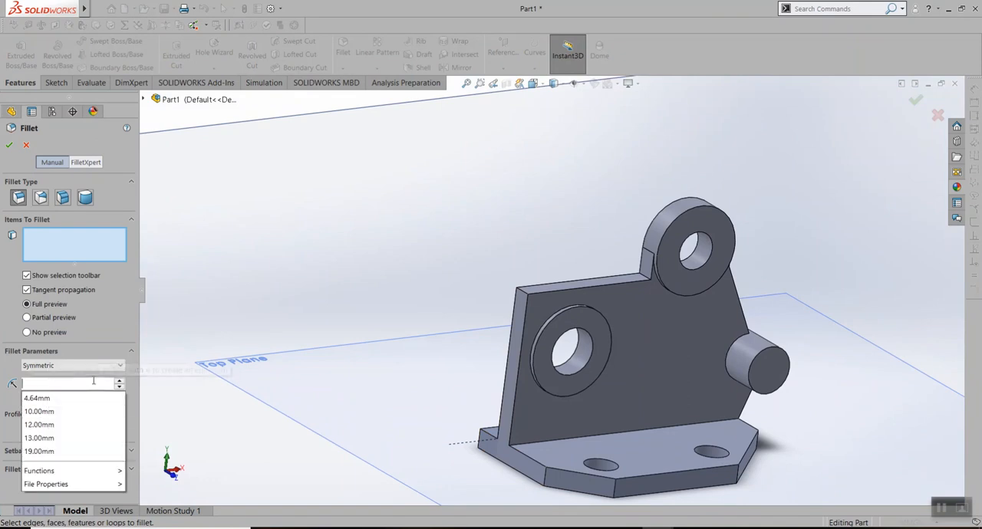
type("2")
key("Return")
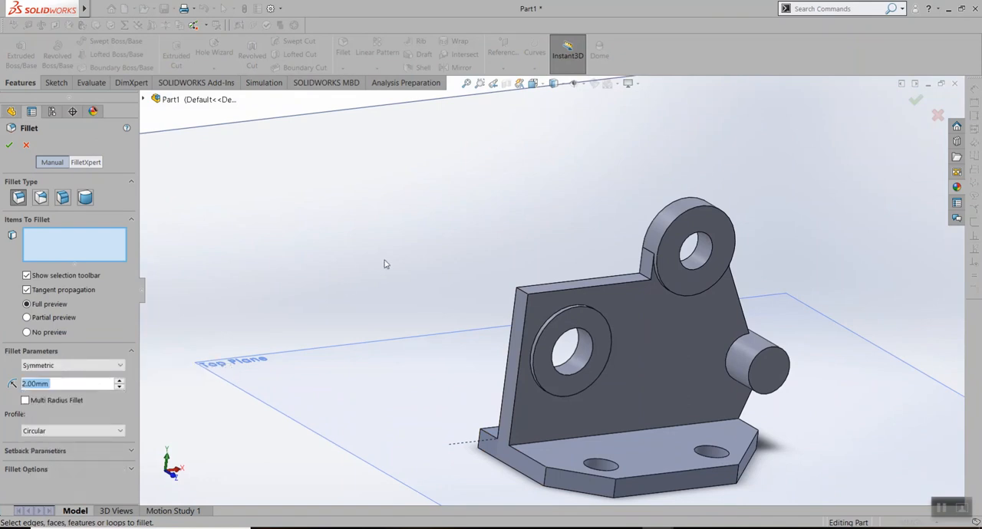
left_click(522, 292)
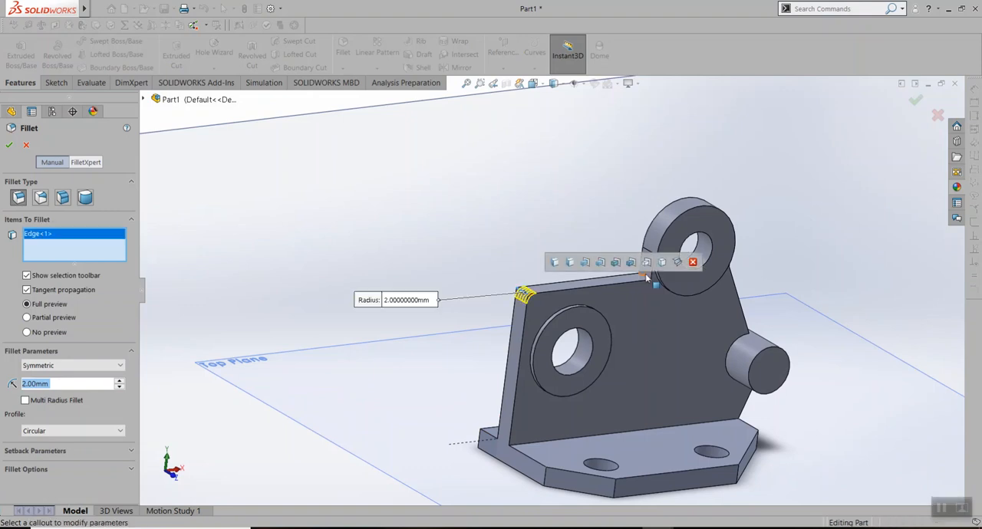
left_click(645, 276)
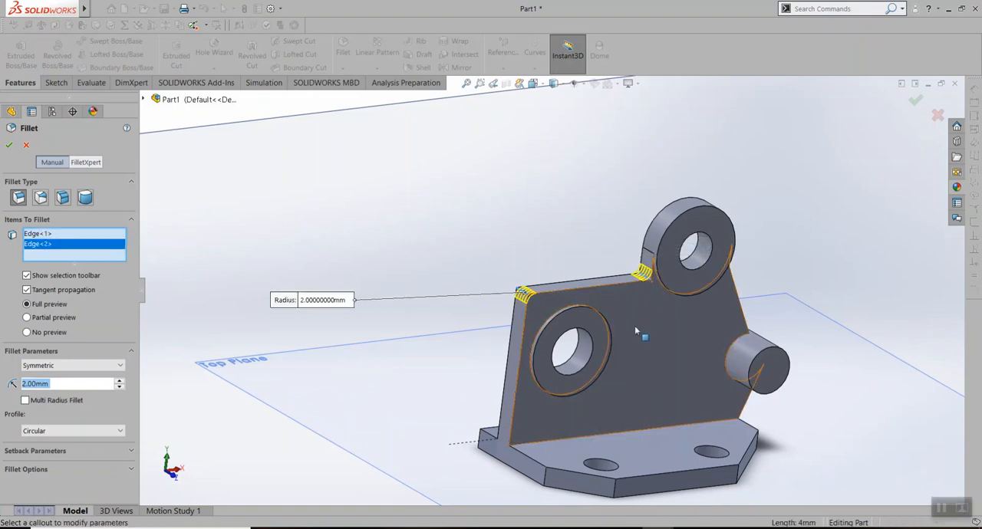
Add the edges where the upper and lower ring bosses meet the plate, plus the edge above its sloped side, to the fillet
scroll(692, 277, "down", 5)
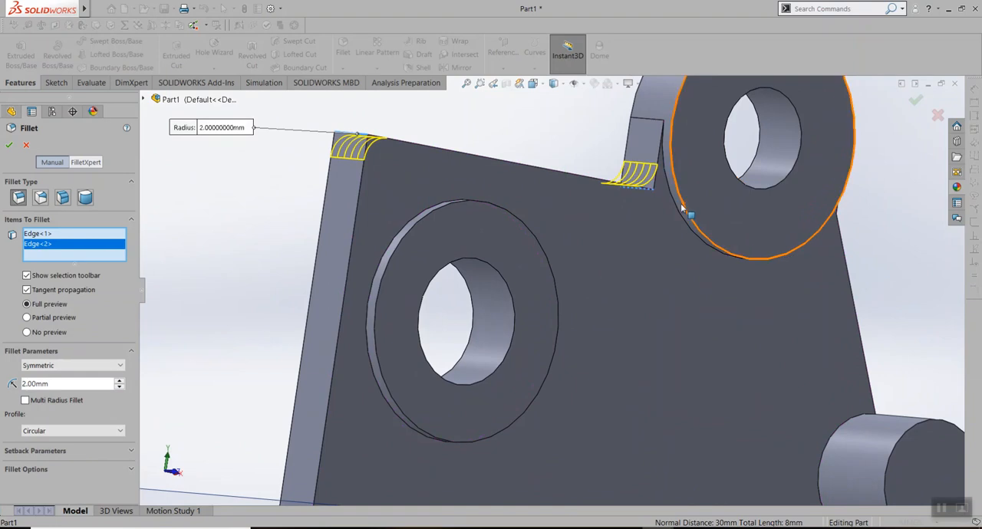
left_click(673, 206)
middle_click_drag(630, 316, 583, 277)
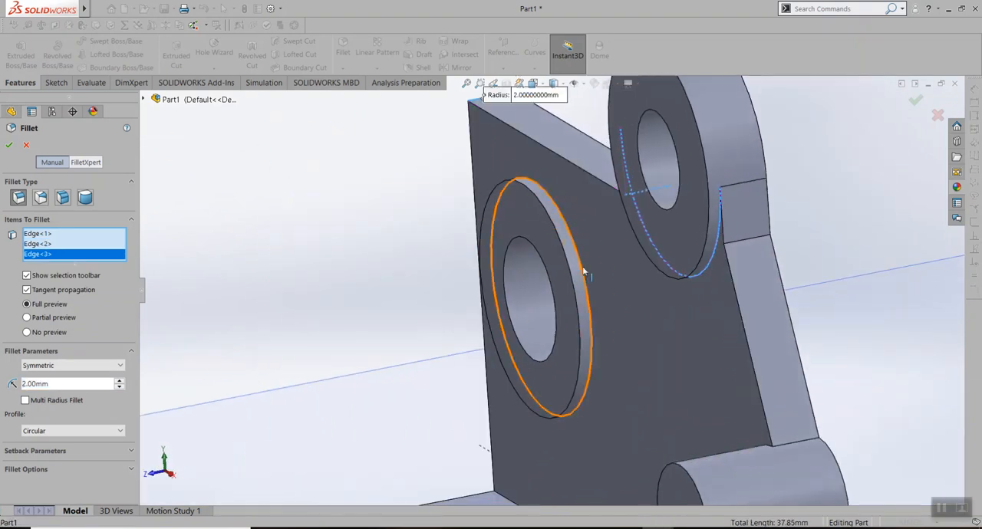
left_click(583, 272)
scroll(545, 314, "up", 3)
middle_click_drag(639, 361, 698, 259)
left_click(686, 257)
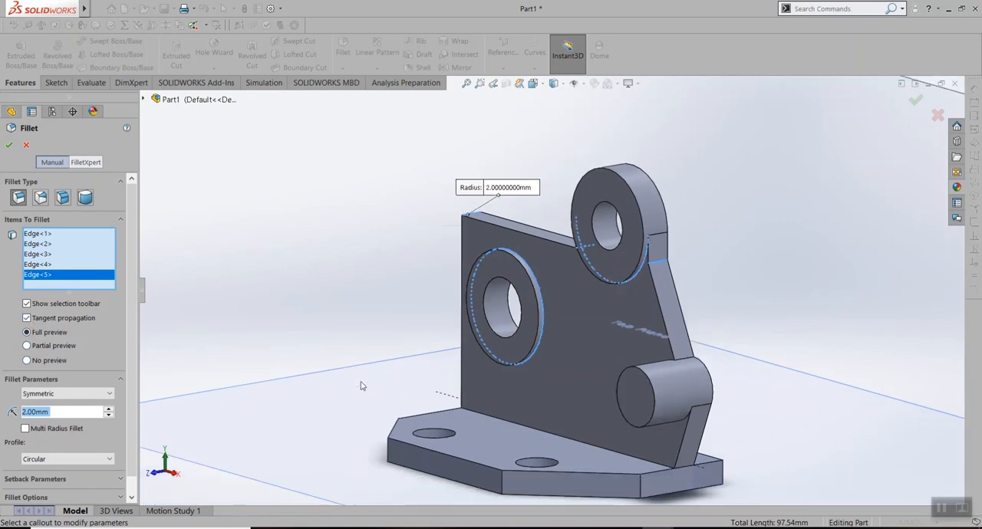
Add the two long edges where the upright plate's front and back faces meet the base to the fillet
scroll(418, 410, "down", 5)
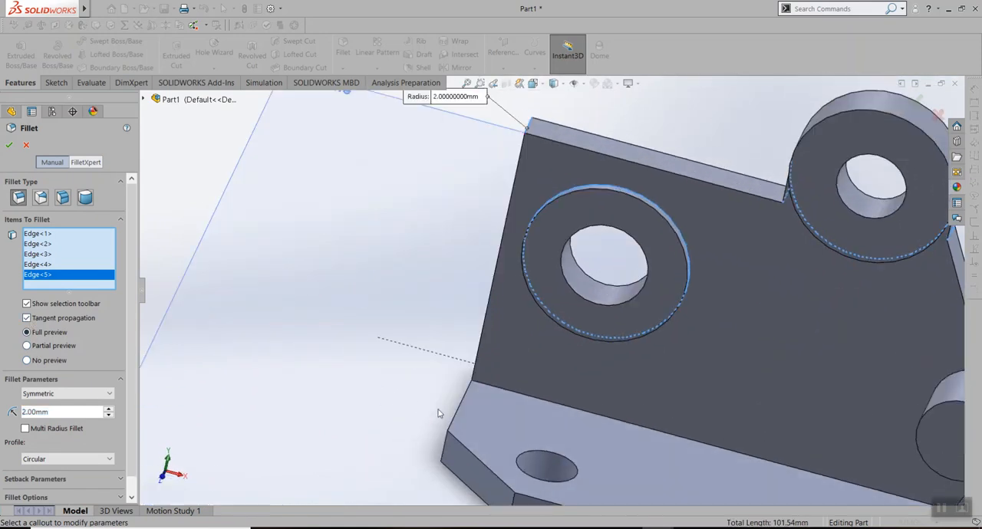
left_click(539, 402)
middle_click_drag(474, 364, 552, 455)
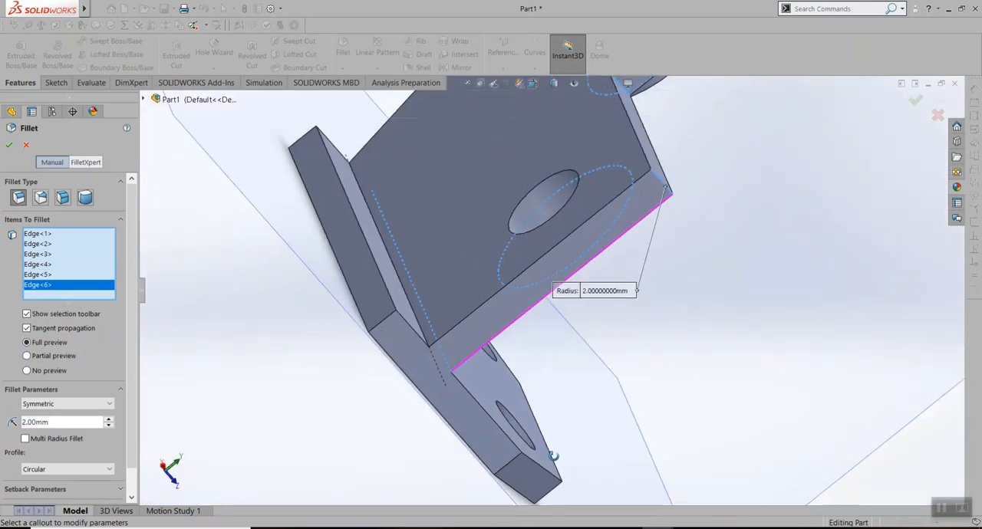
left_click(421, 330)
Add the four vertical corner edges around the base plate's chamfered front side to the fillet
middle_click_drag(588, 397, 533, 365)
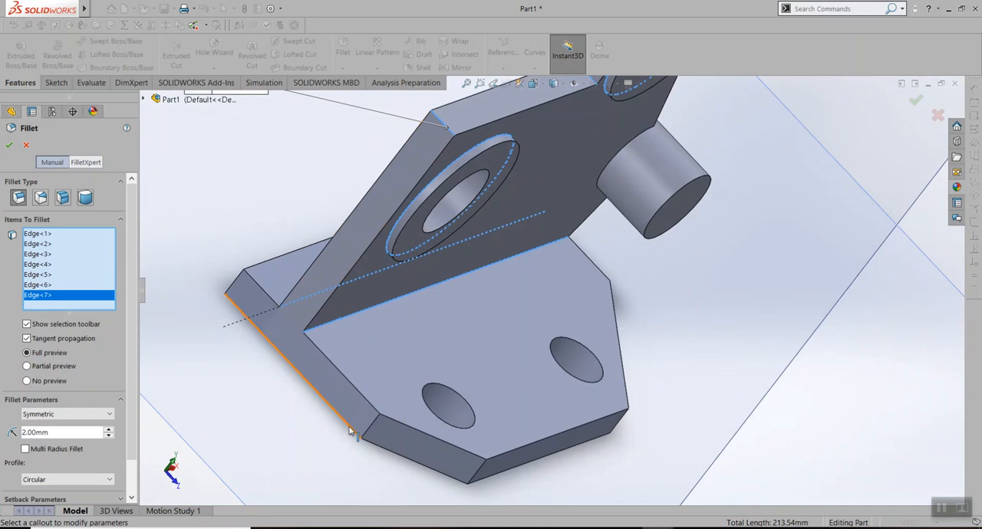
left_click(373, 425)
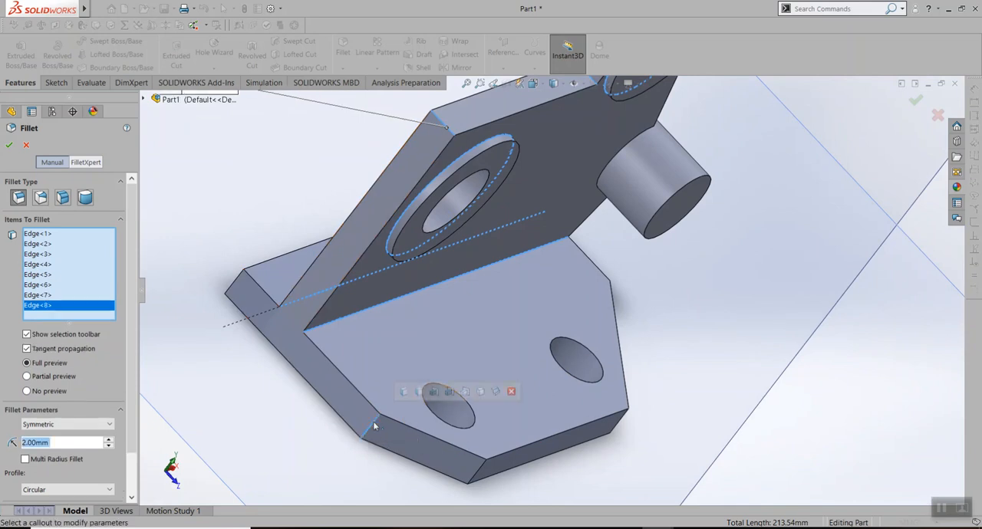
left_click(483, 465)
middle_click_drag(685, 403, 548, 371)
left_click(527, 405)
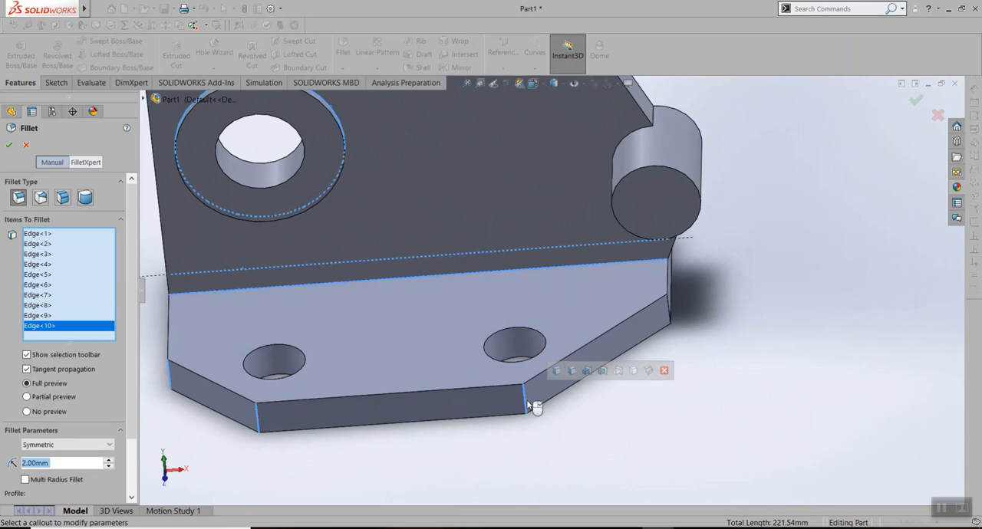
left_click(669, 310)
Try to apply the 2 mm fillet to all selected edges and run FeatureXpert on the Fillet1 error
scroll(572, 231, "up", 4)
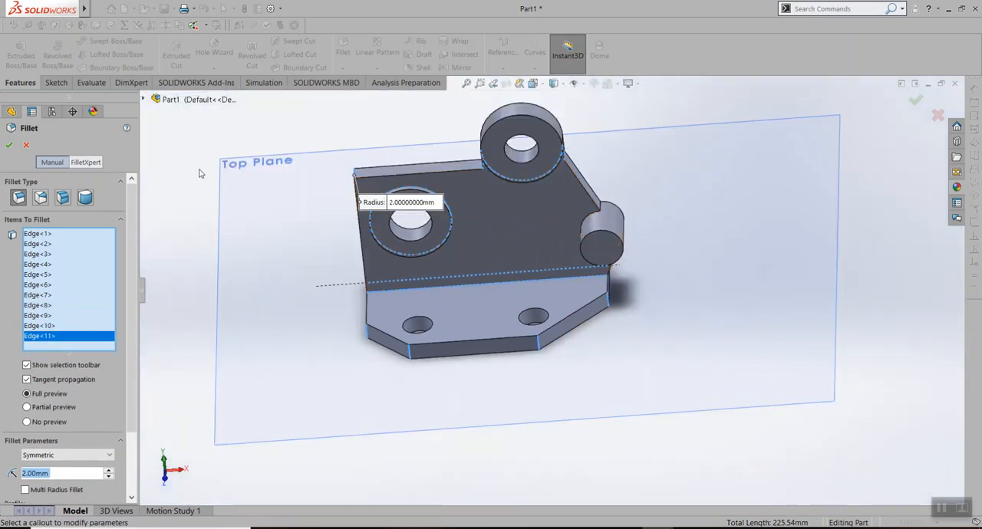
middle_click_drag(221, 146, 237, 129)
left_click(9, 145)
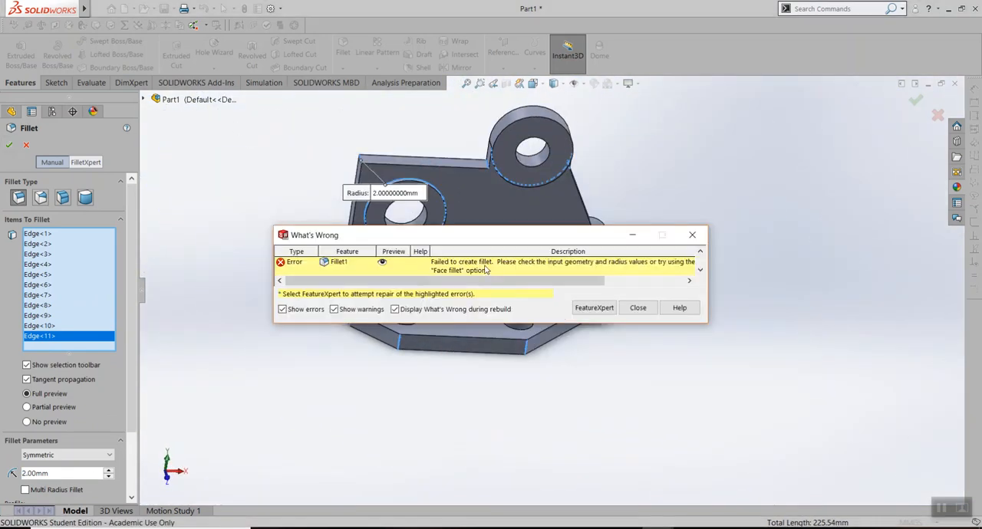
left_click(511, 266)
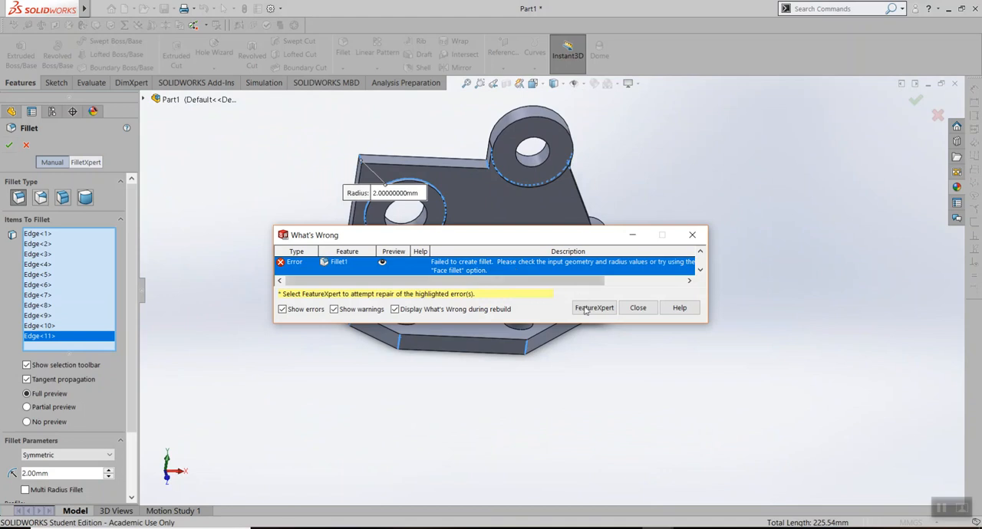
left_click(613, 312)
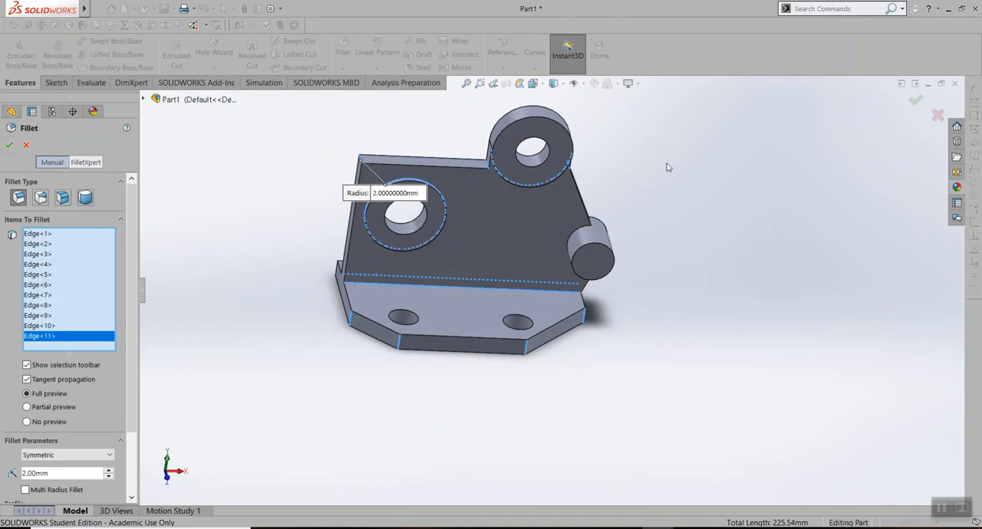
Remove the plate's upper corner edge from the fillet and try to apply the 2 mm radius to the remaining edges
left_click(54, 235)
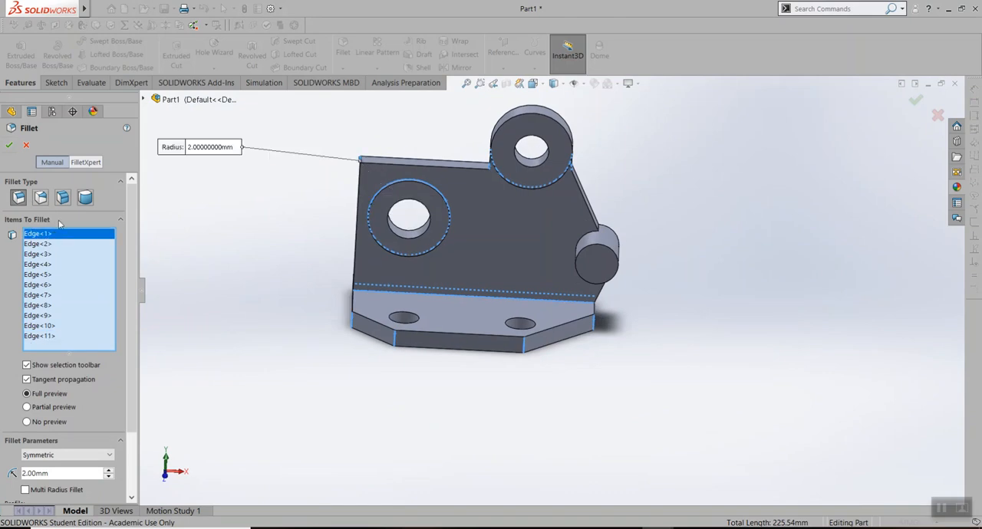
key("Delete")
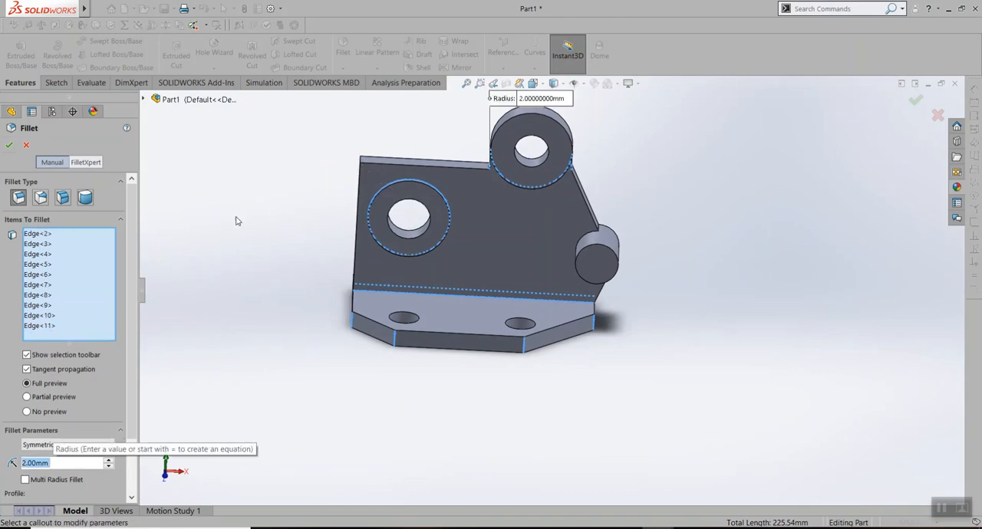
left_click(8, 146)
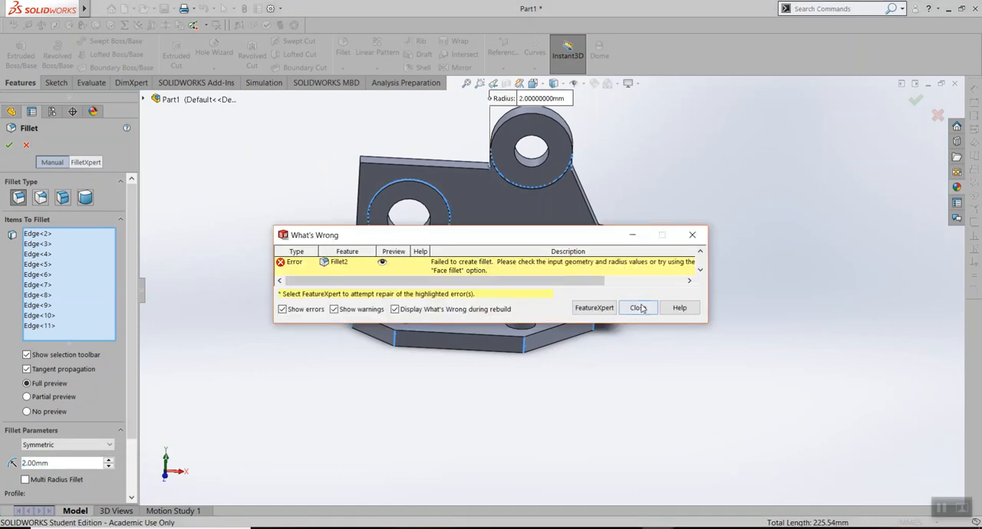
left_click(638, 307)
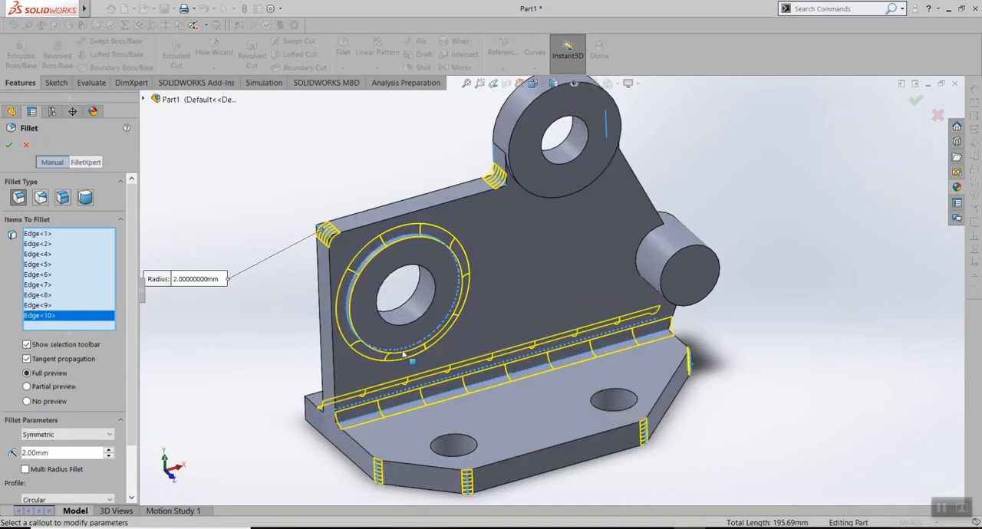
Add the short edge where the upper ring boss meets the plate's sloped side and apply the 2 mm fillet
middle_click_drag(785, 419, 782, 358)
middle_click_drag(690, 401, 745, 411)
scroll(489, 404, "down", 3)
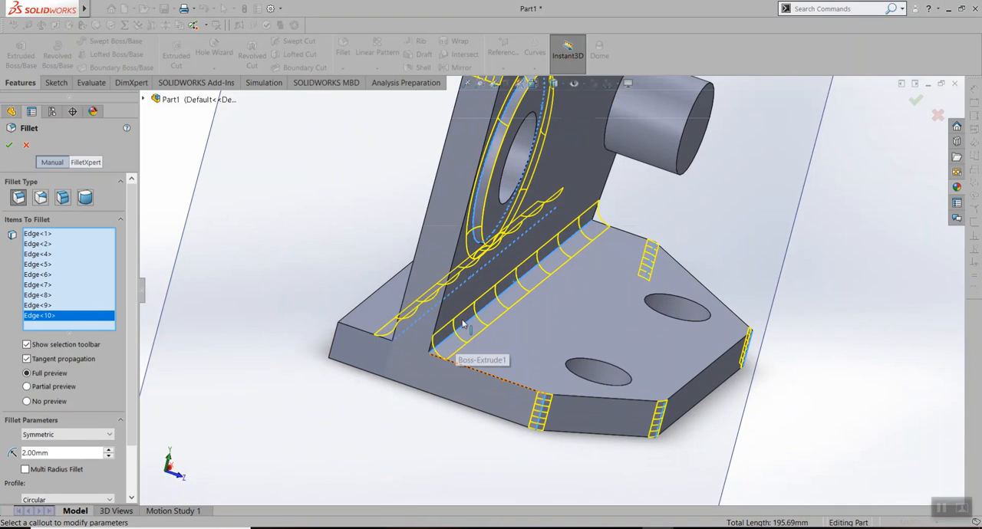
scroll(488, 315, "up", 2)
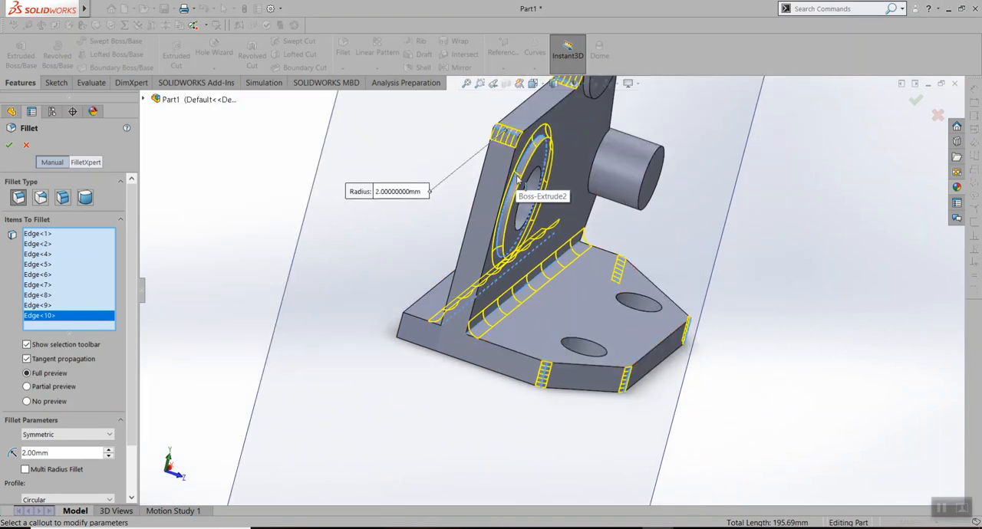
scroll(755, 140, "up", 2)
scroll(756, 143, "up", 2)
middle_click_drag(781, 180, 657, 189)
scroll(658, 189, "down", 5)
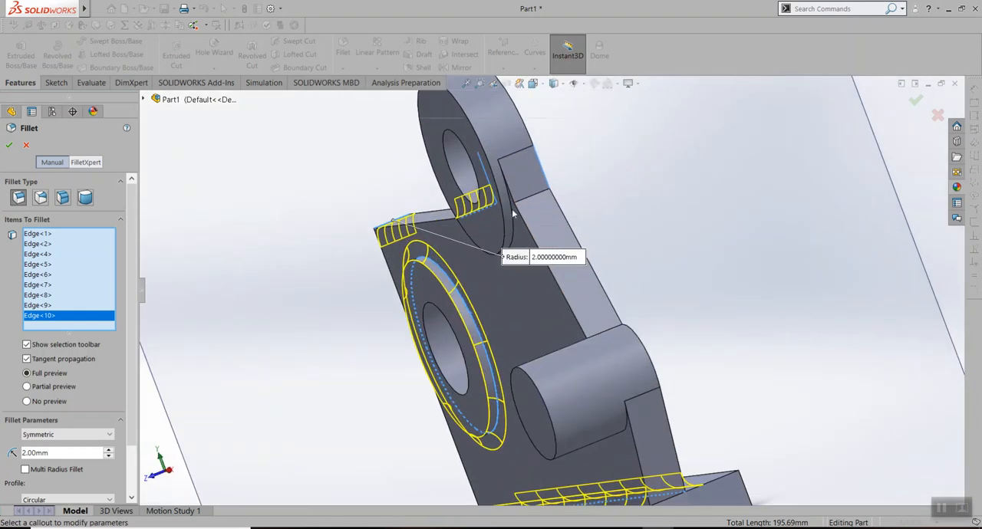
left_click(536, 203)
middle_click_drag(622, 299, 728, 214)
scroll(612, 317, "up", 3)
middle_click_drag(601, 260, 620, 292)
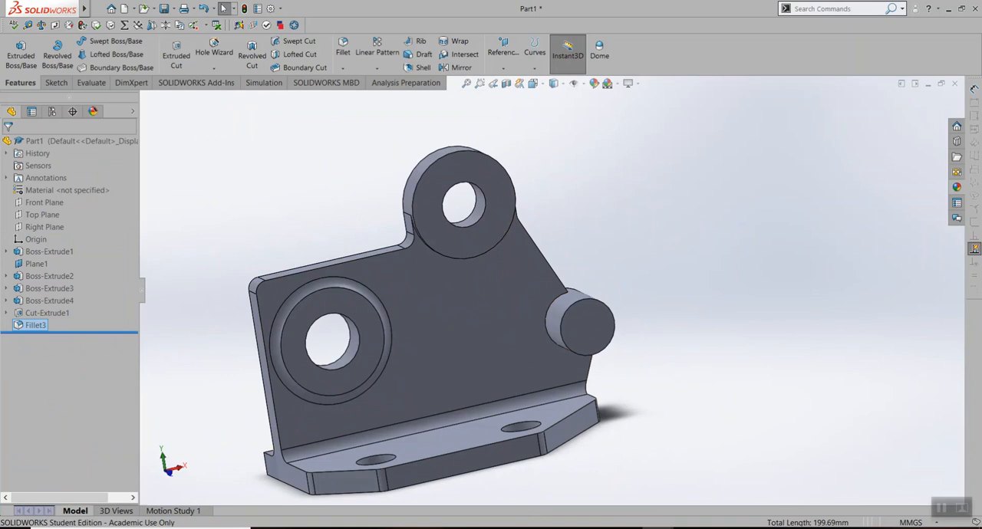
Switch to the base extrude part and examine which edges its Fillet2 and Fillet3 cover around the ring bosses and plate
mouse_move(607, 517)
left_click(577, 495)
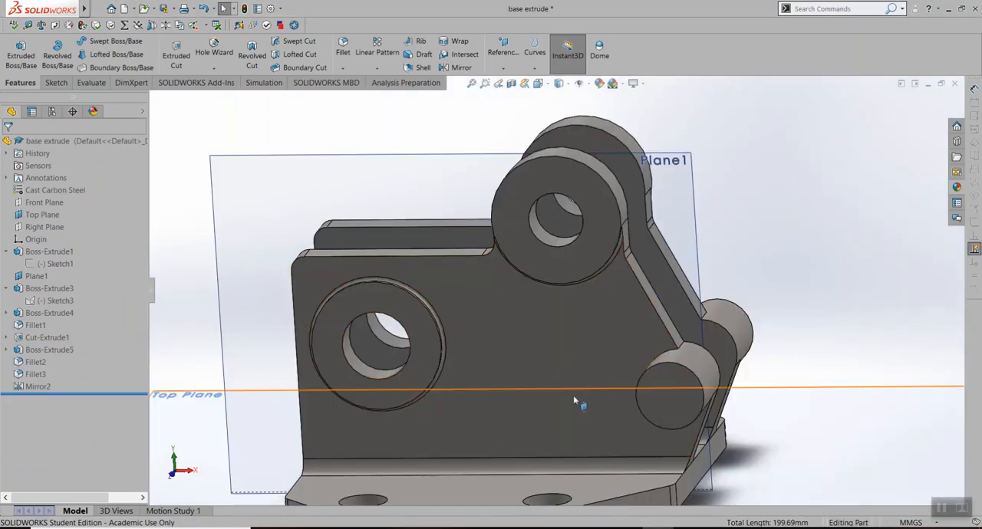
middle_click_drag(471, 471, 662, 468)
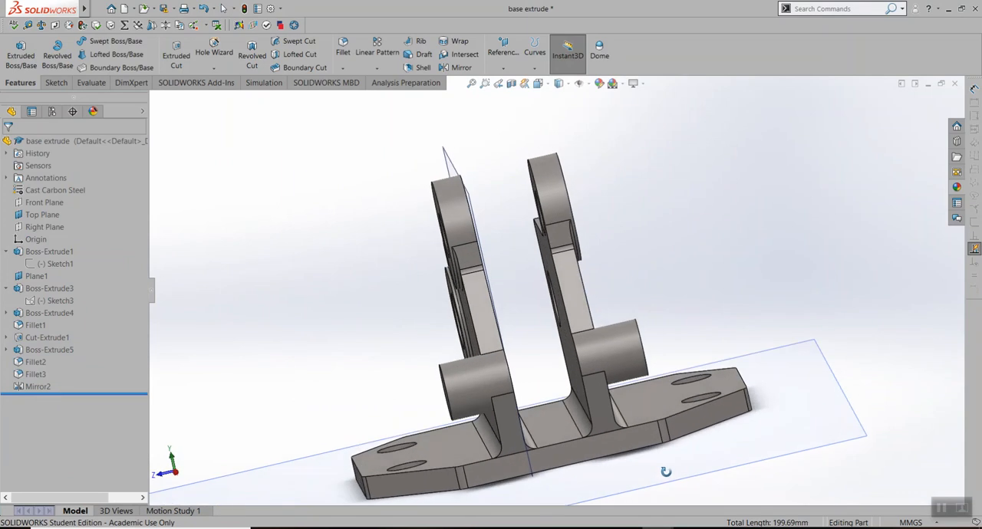
scroll(478, 265, "down", 8)
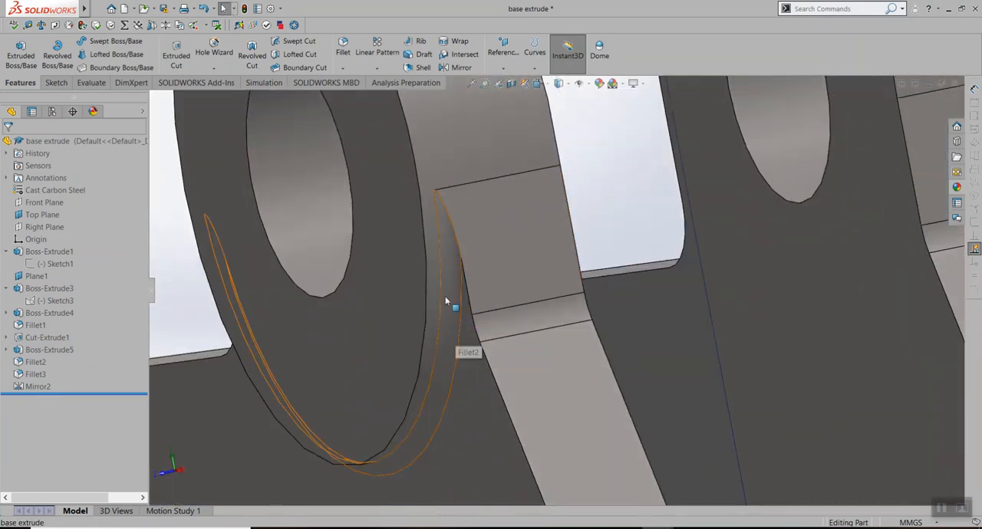
scroll(452, 308, "up", 8)
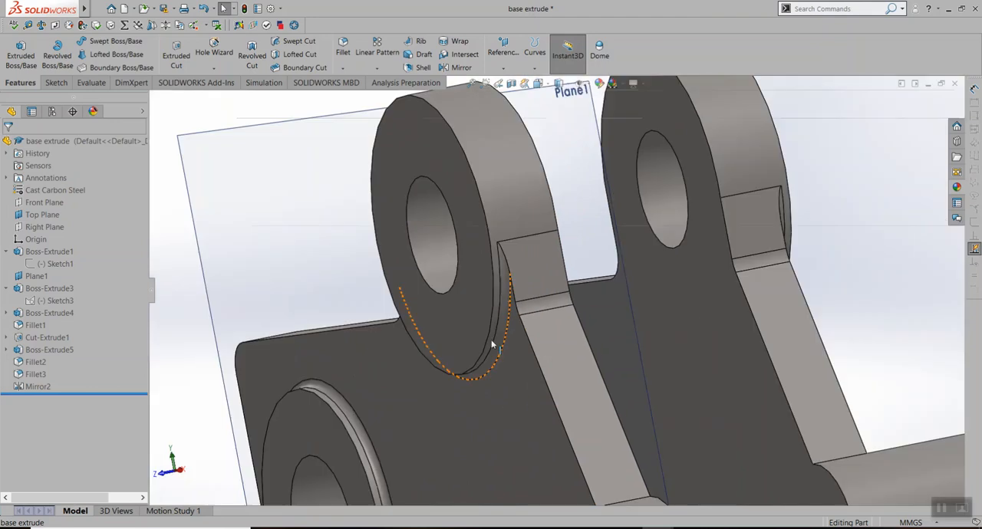
left_click(508, 306)
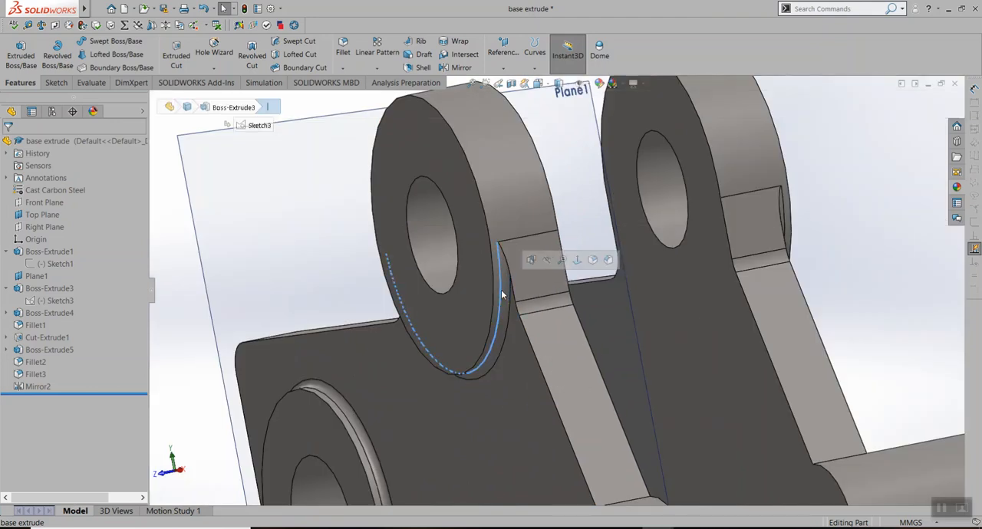
left_click(505, 311)
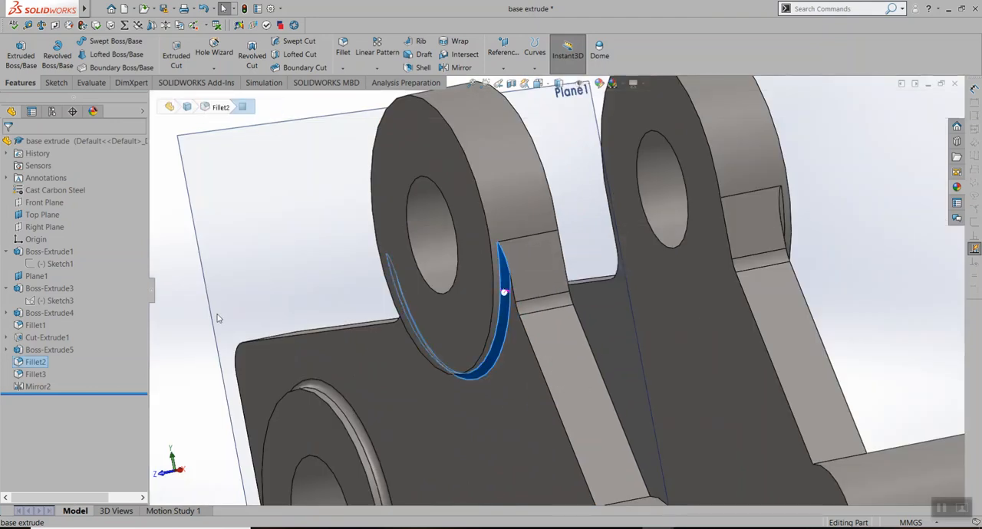
left_click(35, 375)
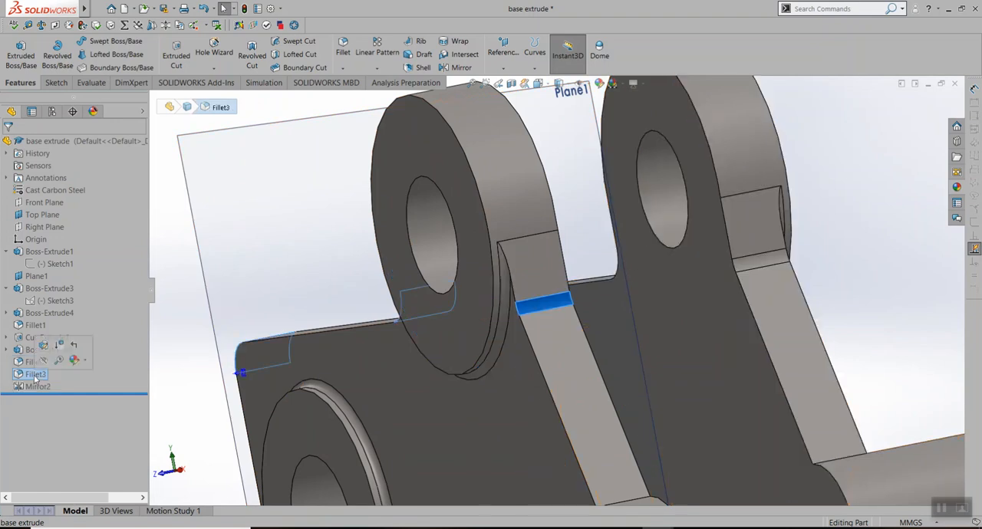
left_click(34, 362)
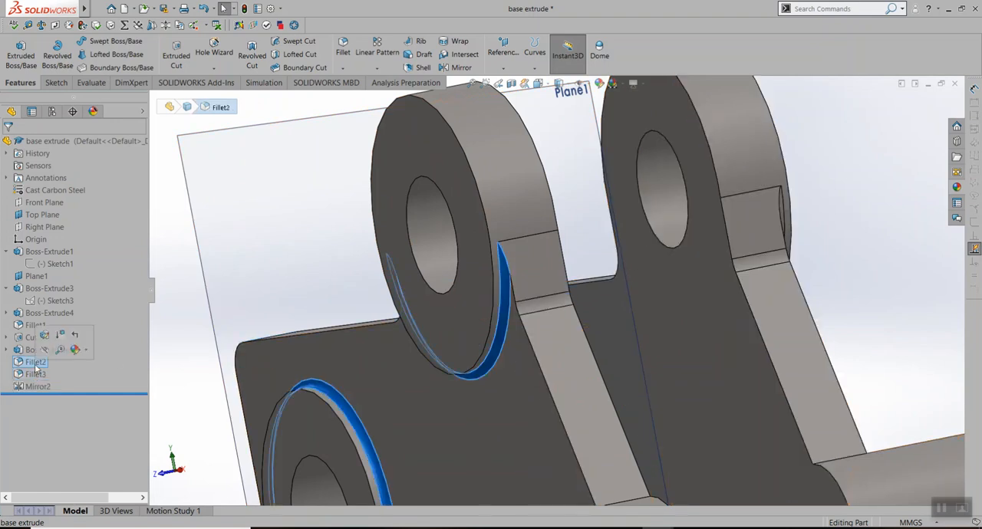
scroll(340, 401, "down", 3)
scroll(347, 358, "up", 3)
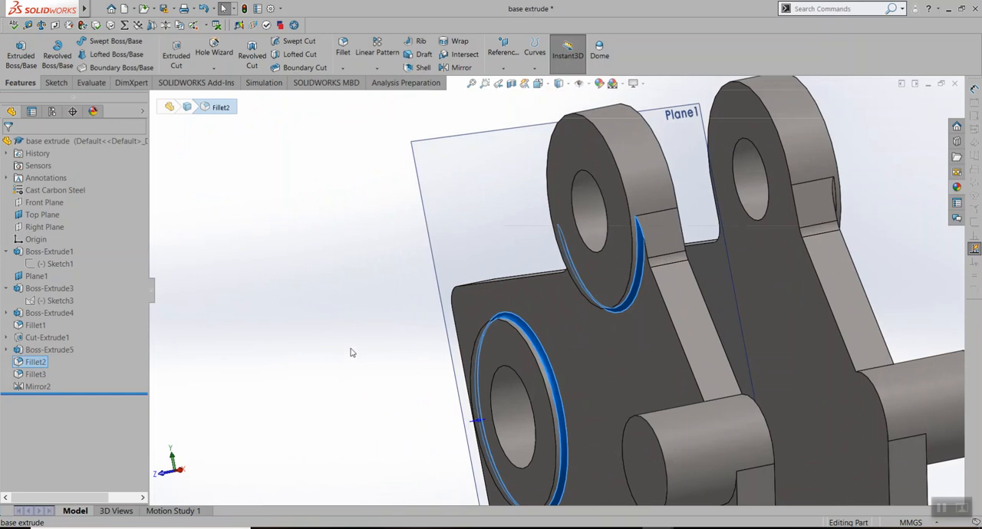
left_click(283, 337)
middle_click_drag(380, 318, 417, 324)
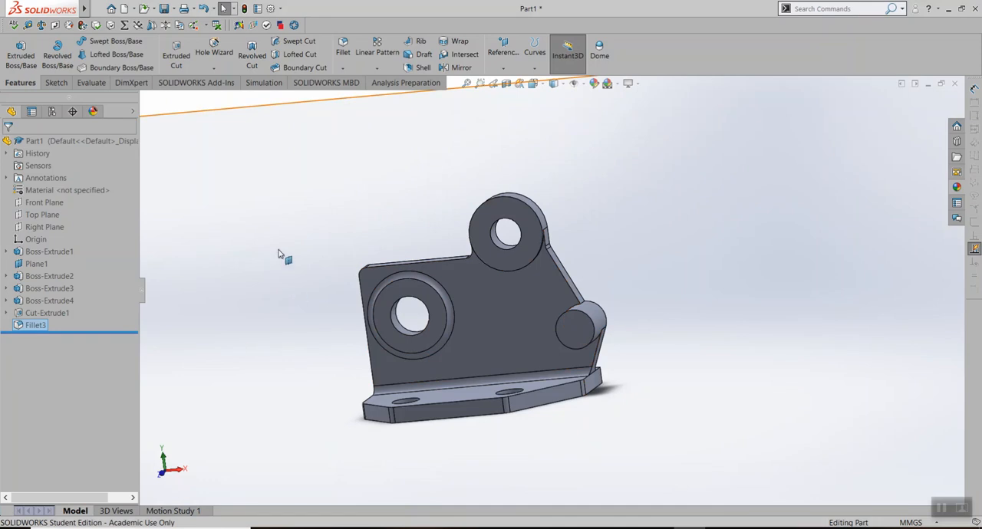
Start a mirror in Part1 with Fillet3, Cut-Extrude1 and Boss-Extrude1 through Boss-Extrude4 as the features to mirror
middle_click_drag(306, 249, 276, 217)
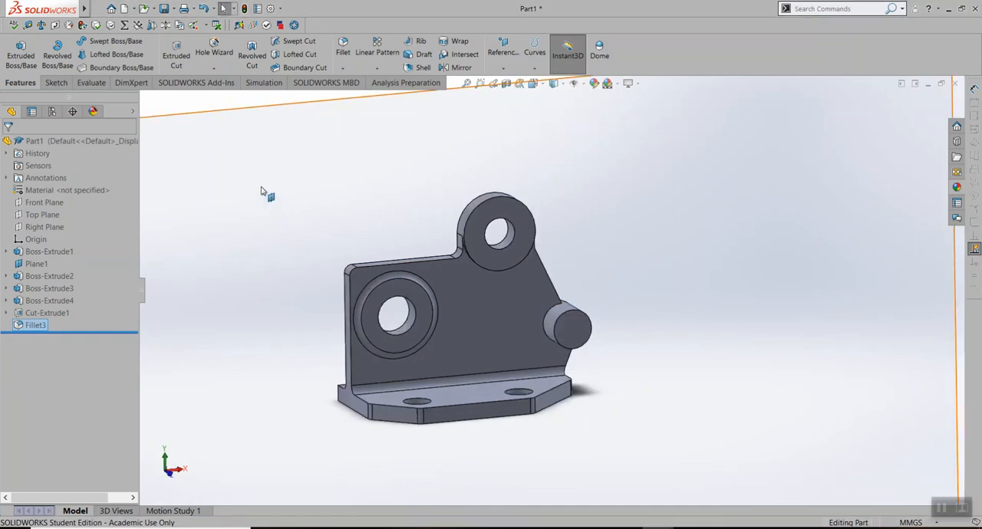
scroll(346, 233, "up", 2)
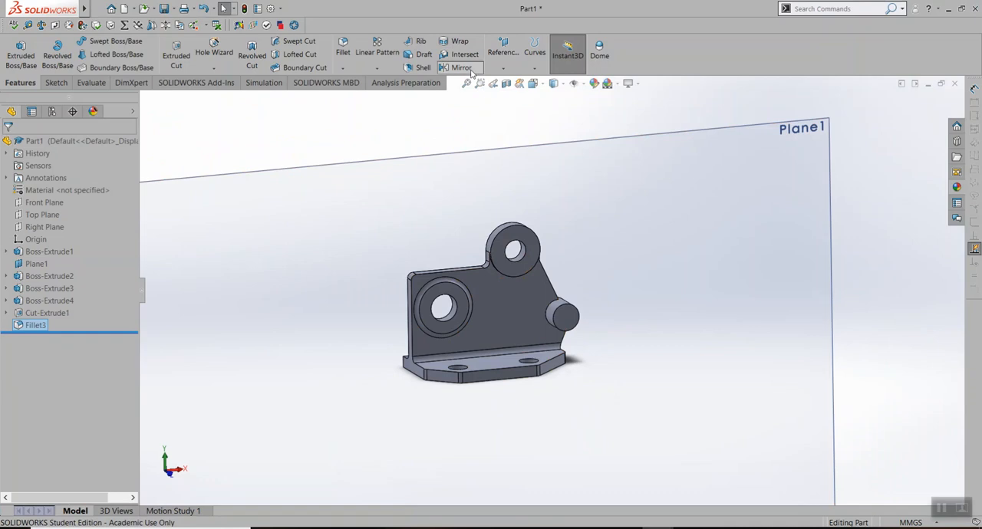
left_click(460, 68)
left_click(47, 218)
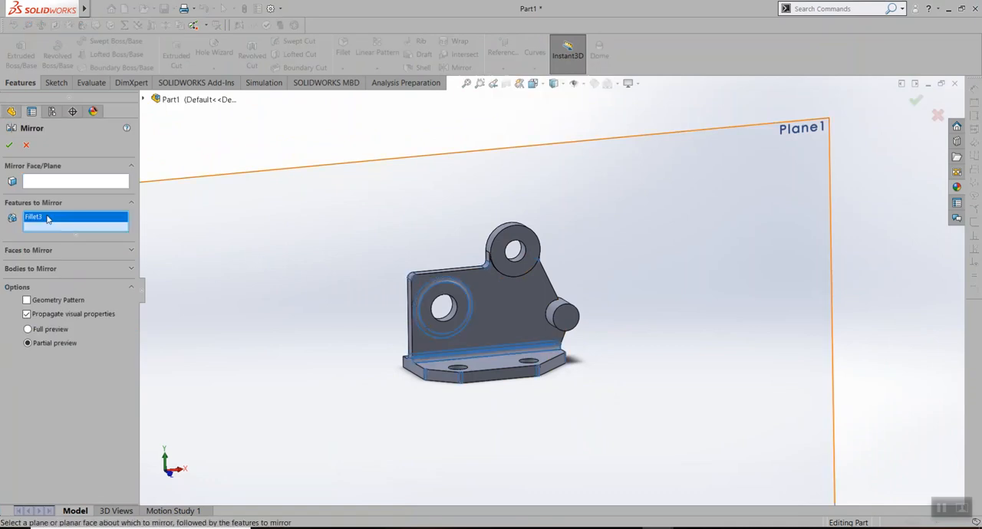
key("Delete")
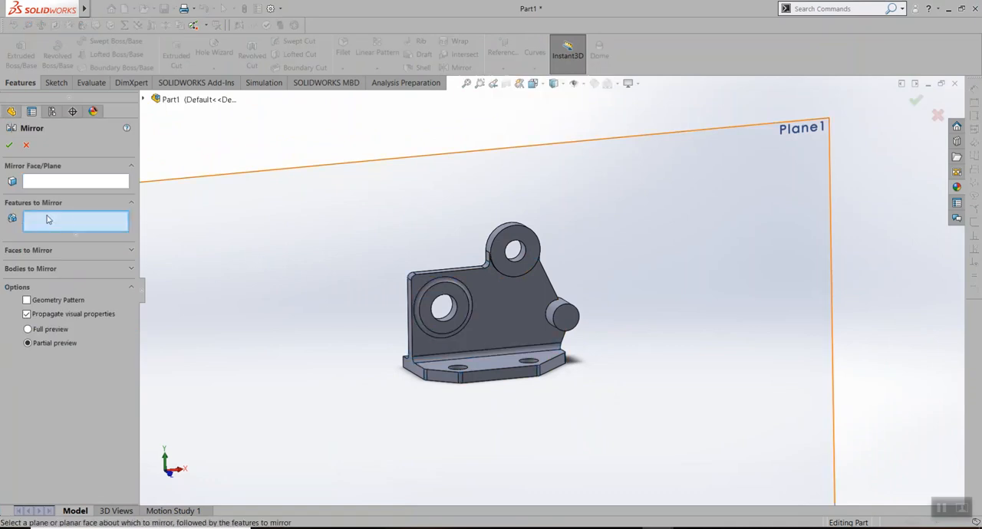
left_click_drag(393, 261, 324, 210)
middle_click_drag(329, 222, 394, 285)
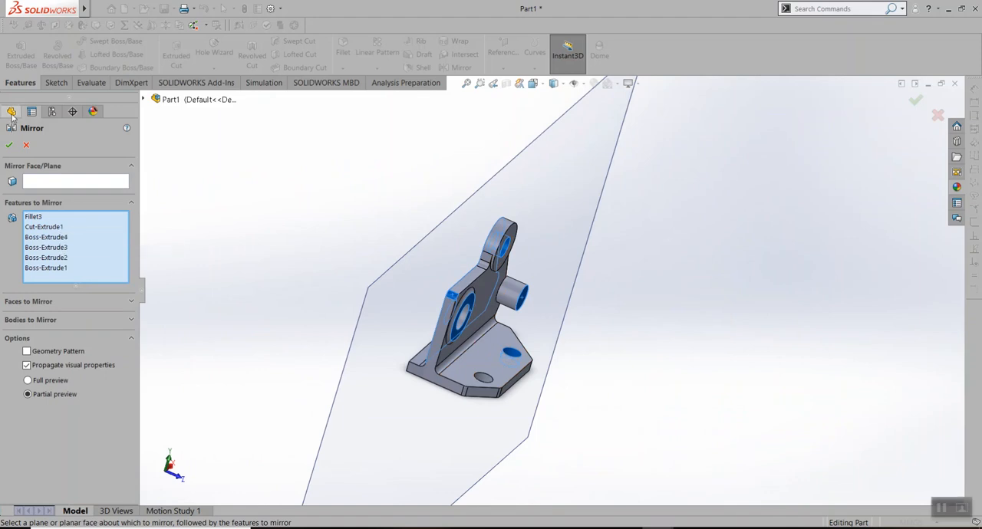
left_click(143, 99)
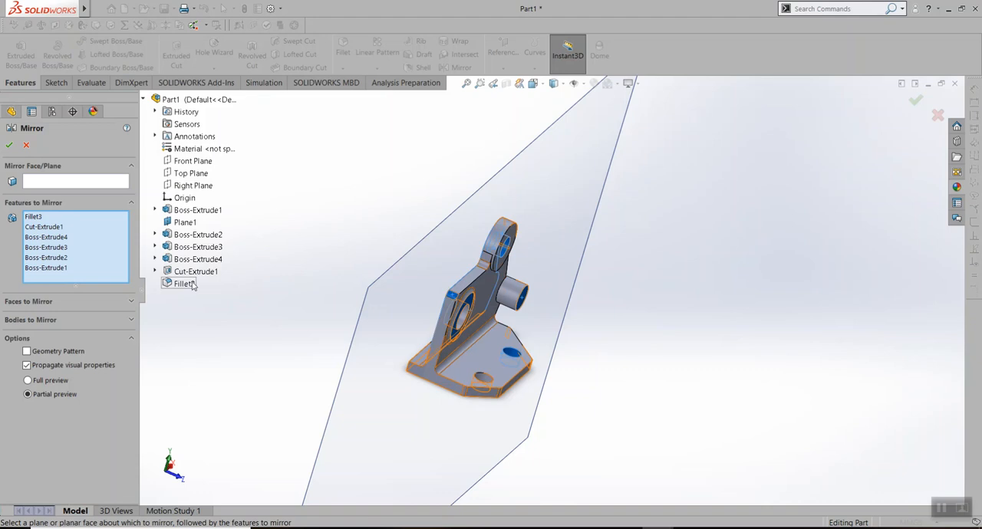
scroll(543, 329, "up", 1)
scroll(542, 329, "down", 3)
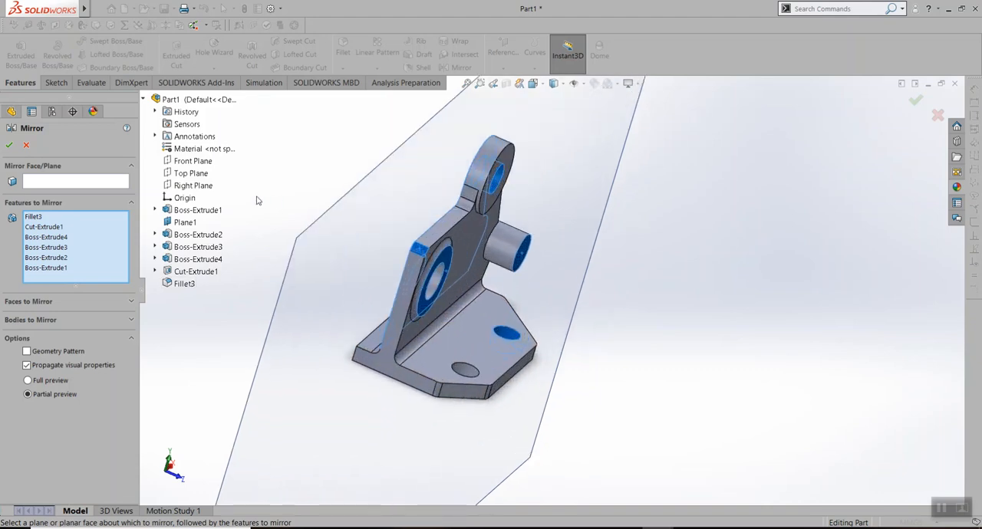
Try the base's rear face as the mirror plane and remove it from the selection
left_click(74, 180)
middle_click_drag(291, 202, 360, 281)
left_click(378, 297)
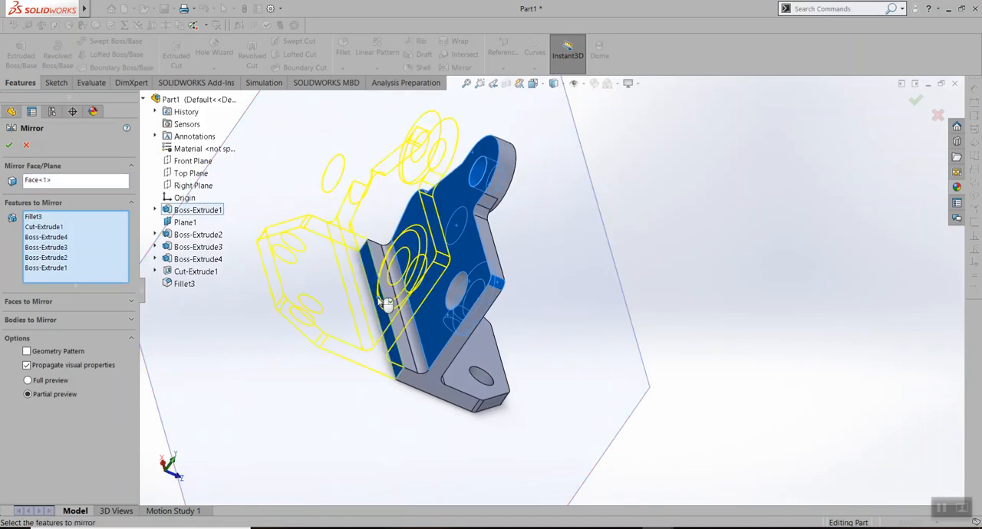
middle_click_drag(585, 320, 439, 337)
left_click(426, 347)
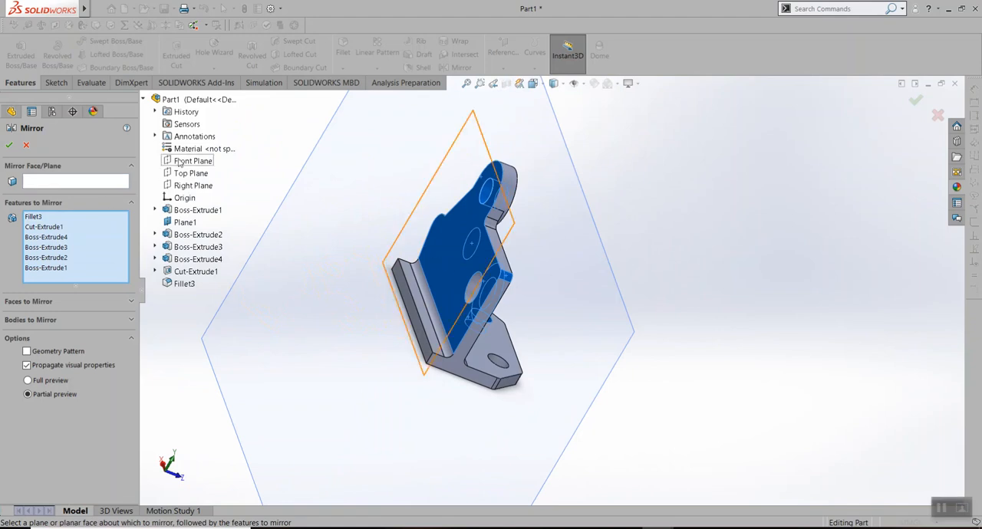
Set the Front Plane as the mirror plane and apply the mirror of the selected bracket features
left_click(72, 182)
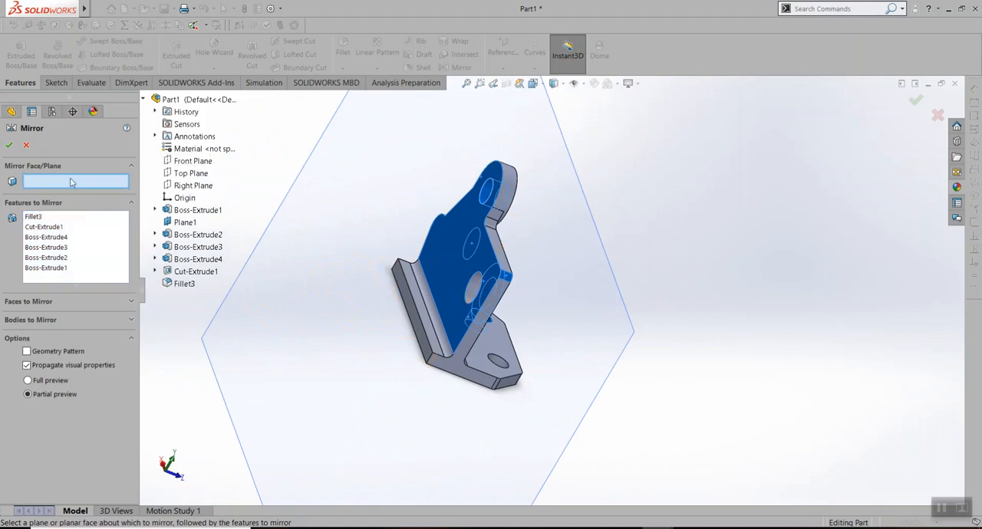
left_click(192, 160)
middle_click_drag(664, 318, 636, 285)
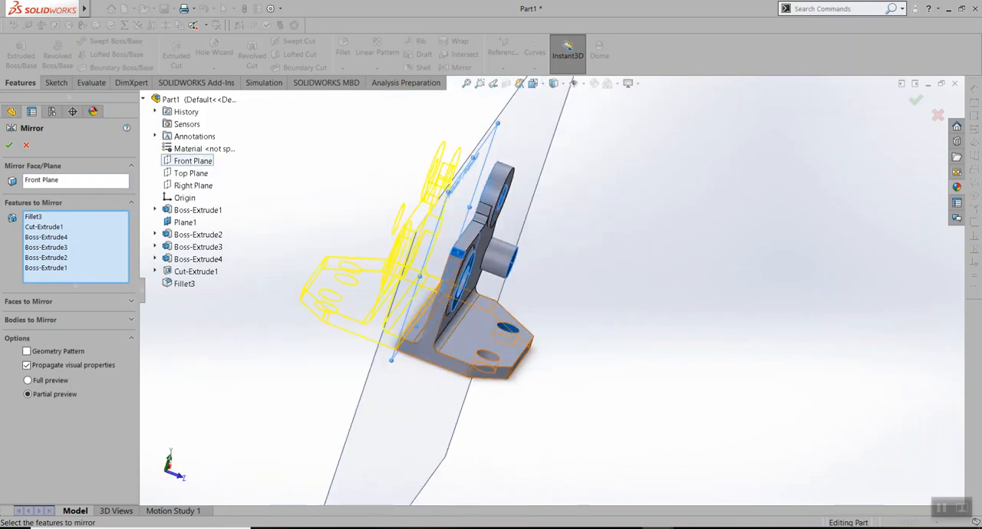
left_click(8, 146)
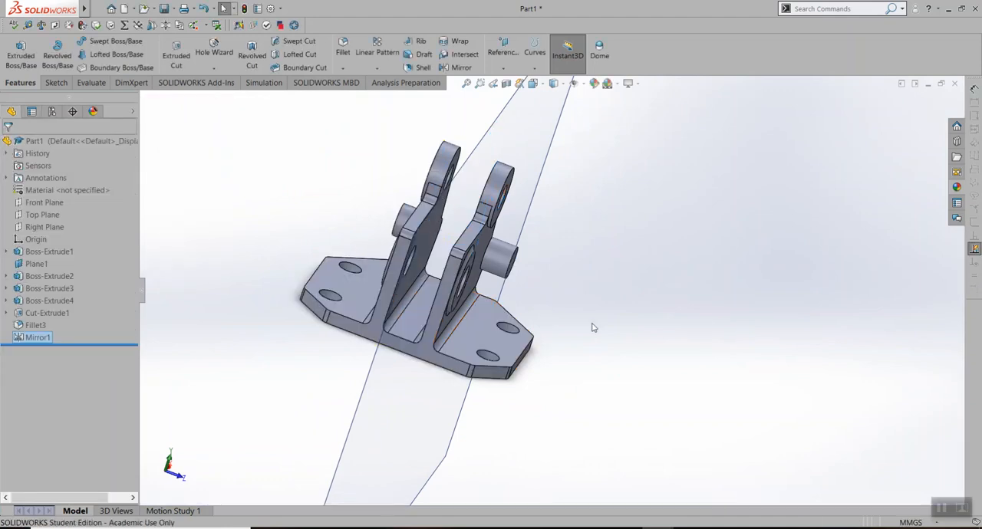